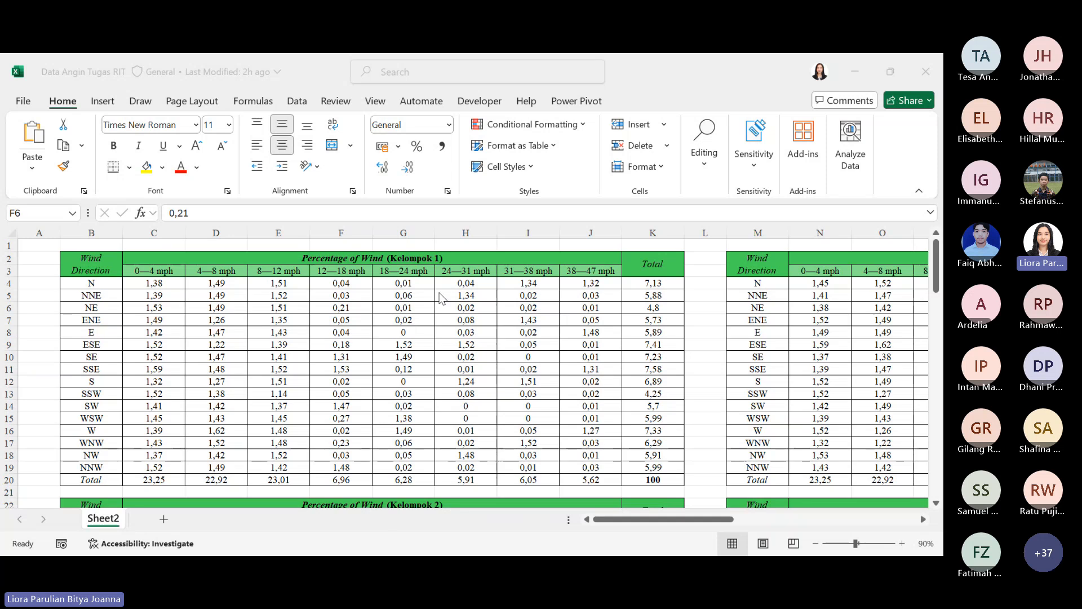
# Step: Review the wind percentage tables for Kelompok 1 and 2, along with the neighbouring Kelompok 6 table
pyautogui.hscroll(2, 441, 298)
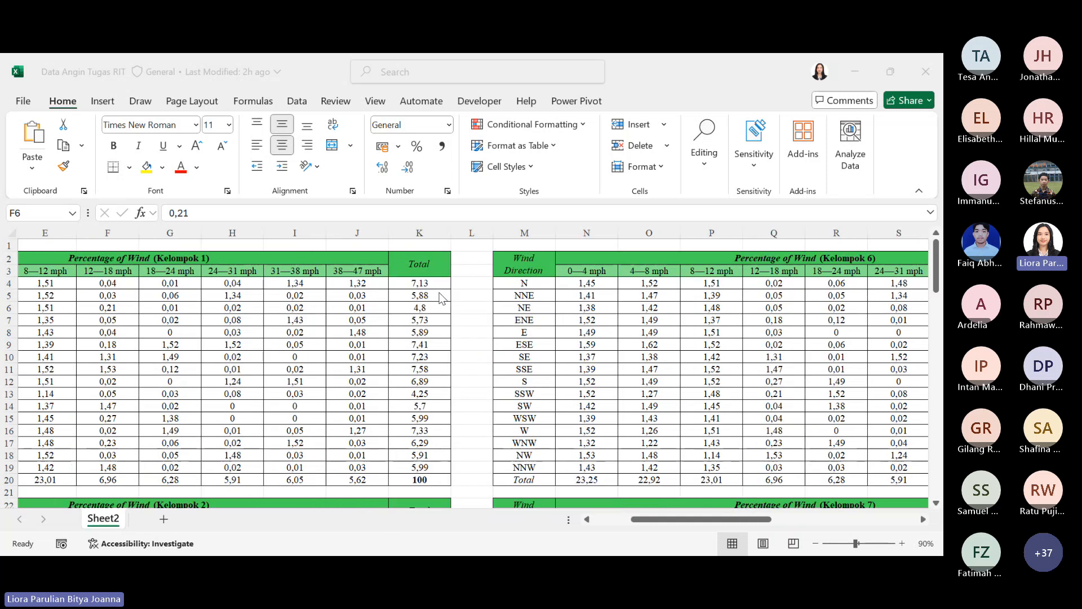
pyautogui.hscroll(2, 441, 298)
pyautogui.hscroll(2, 442, 276)
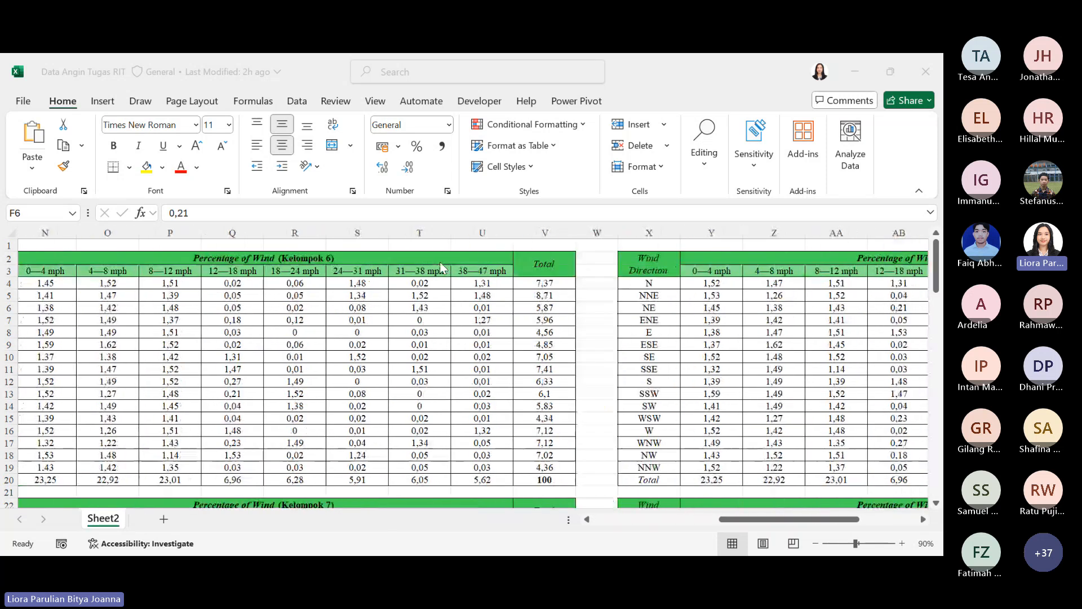
pyautogui.hscroll(-4, 440, 261)
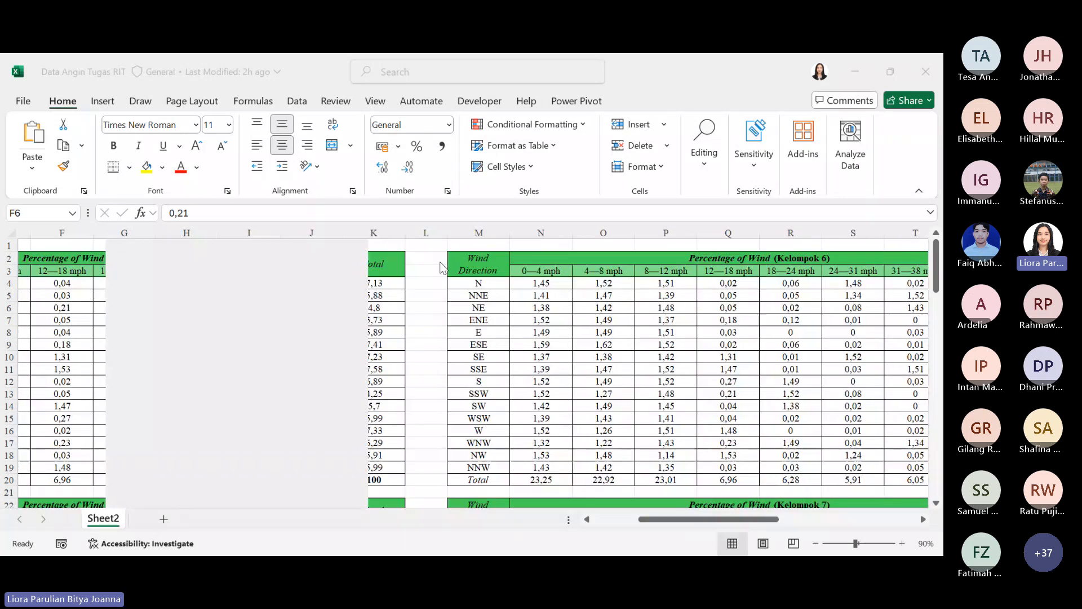
pyautogui.hscroll(-3, 442, 267)
pyautogui.scroll(-5, 407, 414)
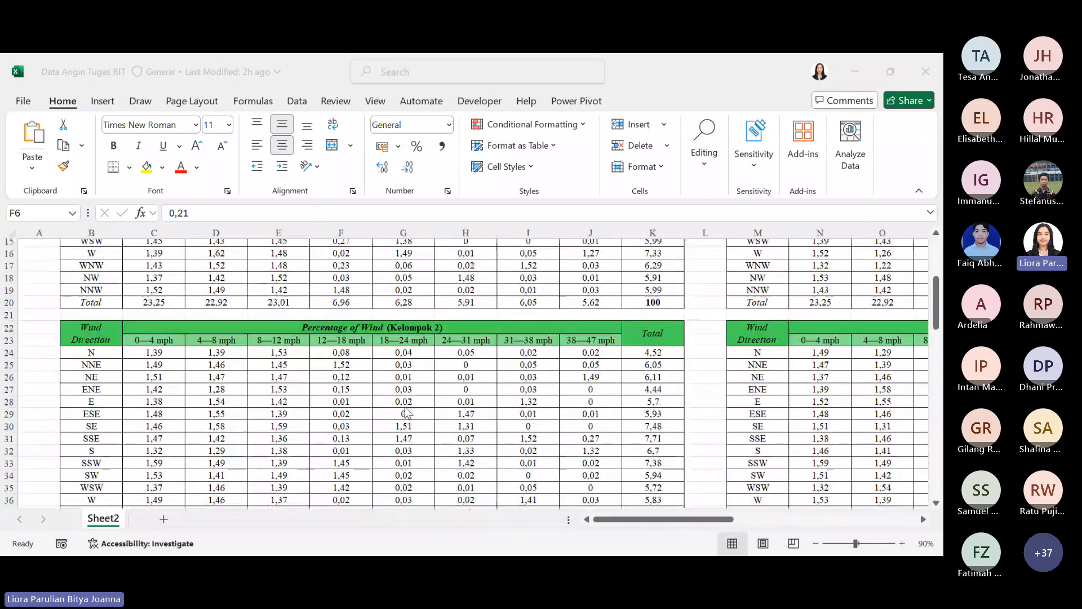
pyautogui.scroll(5, 407, 413)
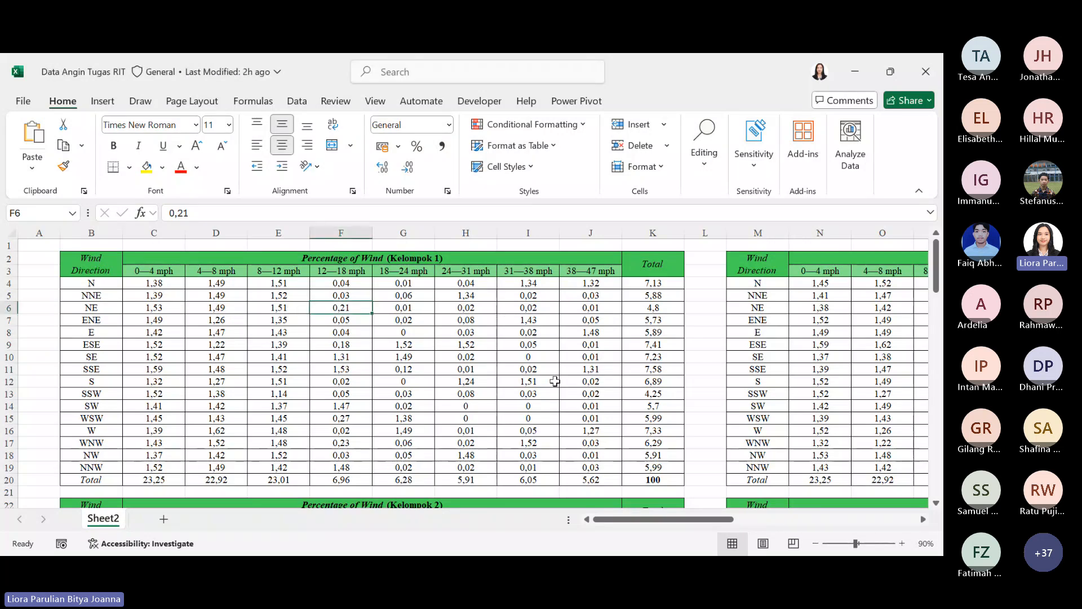
# Step: Examine the wind direction and speed data in the Kelompok 1 to 4 tables and the Kelompok 6 table beside them
pyautogui.scroll(-2, 552, 378)
pyautogui.scroll(-7, 548, 377)
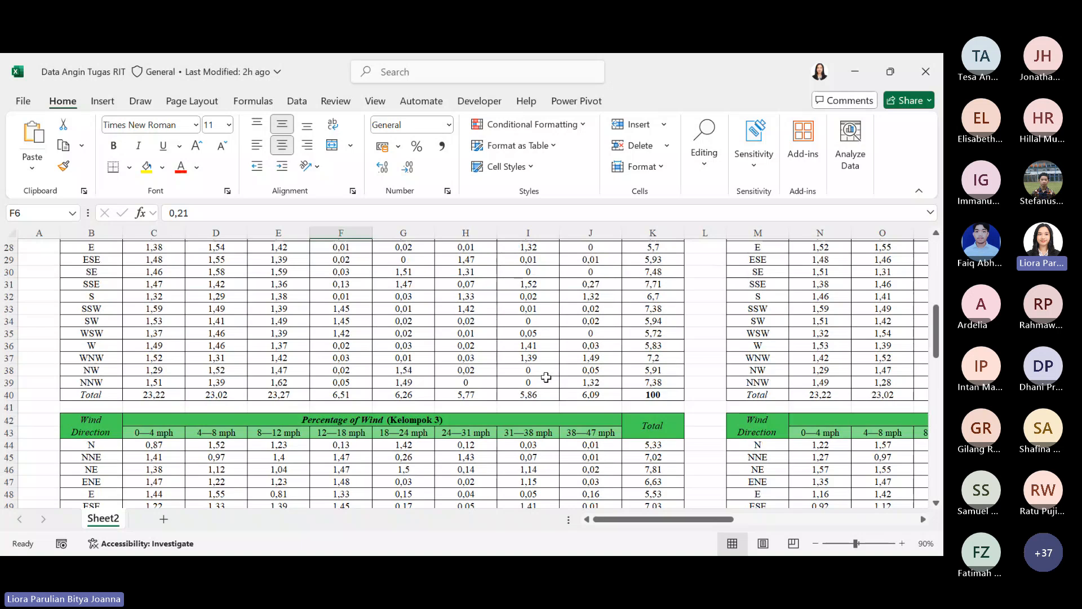
pyautogui.scroll(-4, 546, 377)
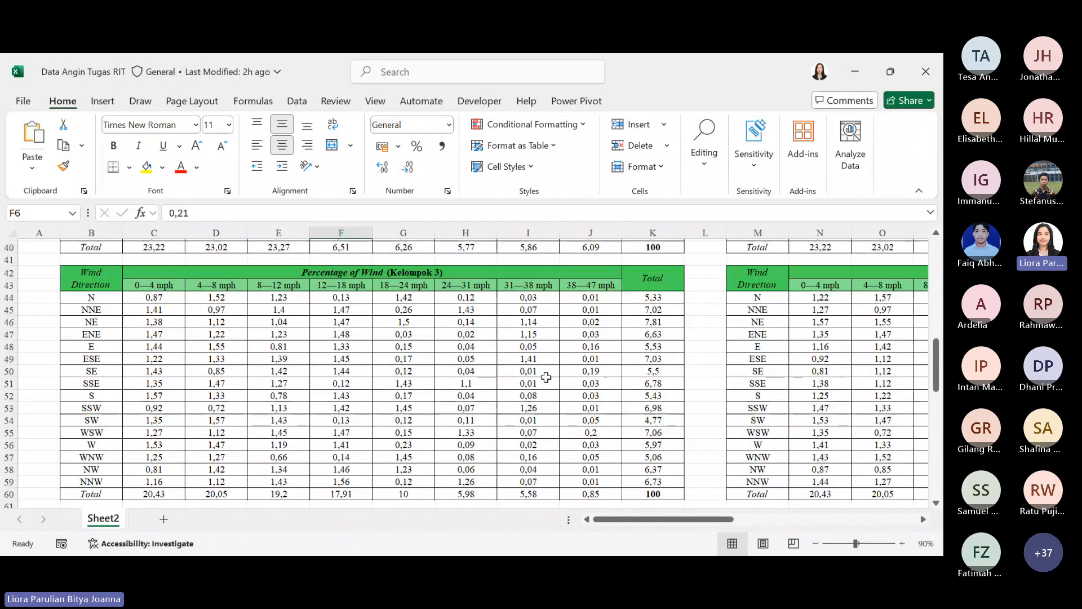
pyautogui.scroll(-6, 546, 377)
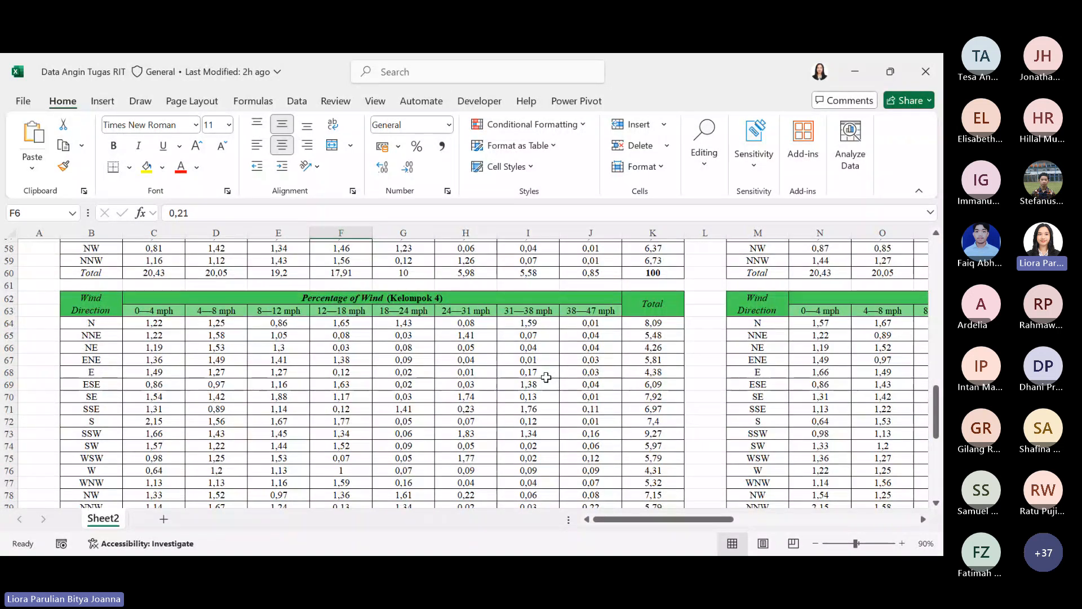
pyautogui.scroll(6, 470, 384)
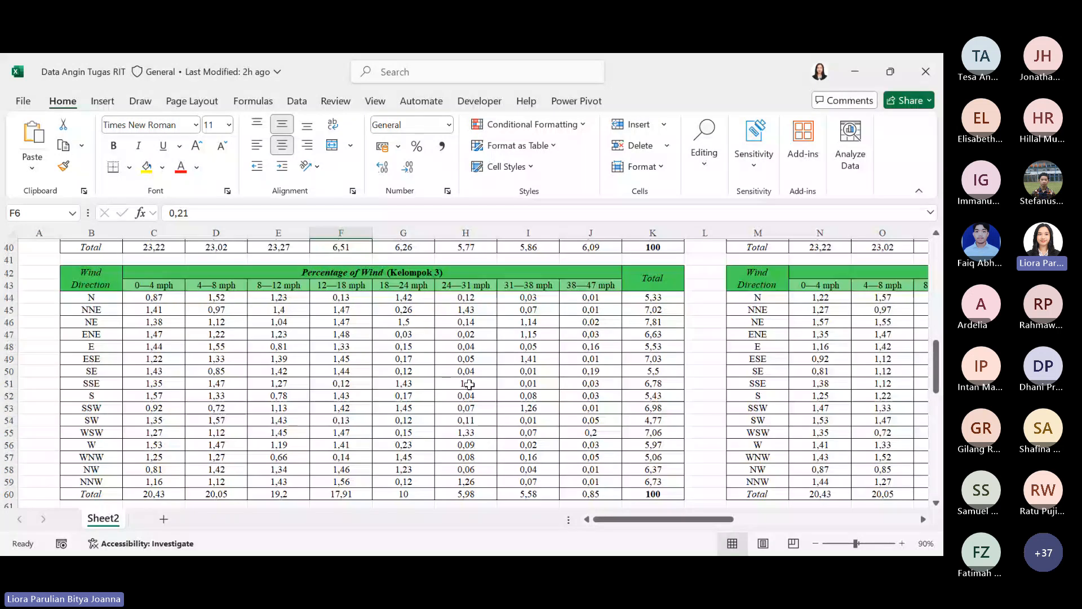
pyautogui.scroll(13, 469, 384)
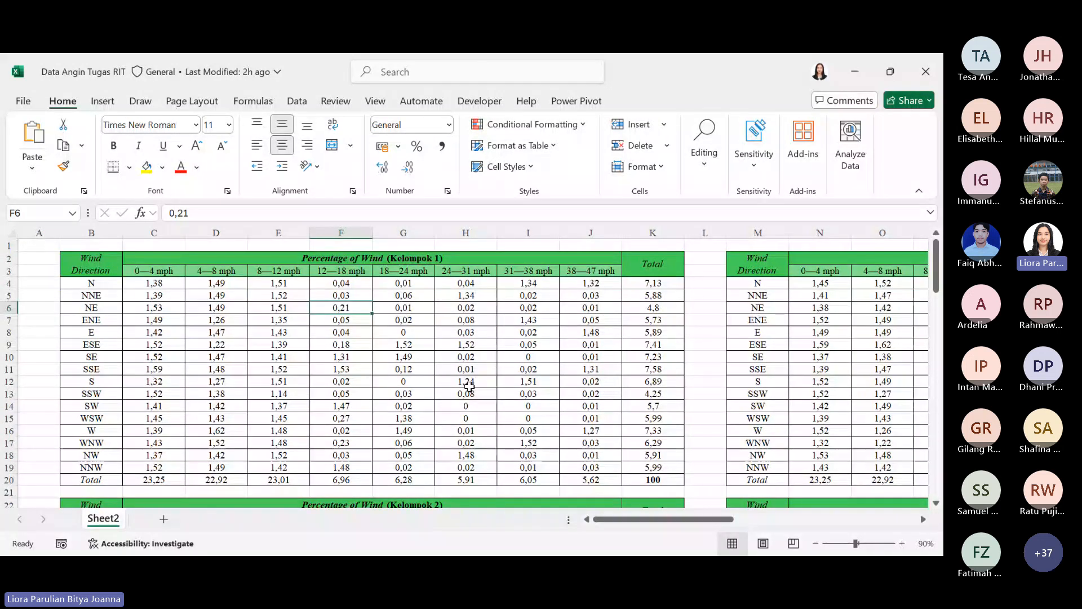
pyautogui.hscroll(5, 469, 386)
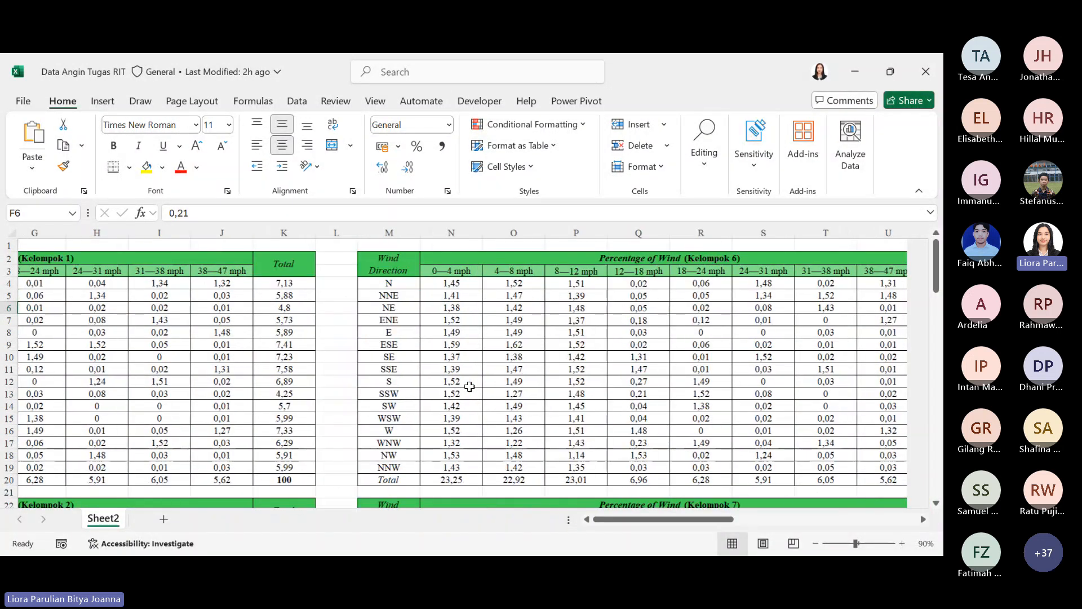
pyautogui.hscroll(1, 470, 386)
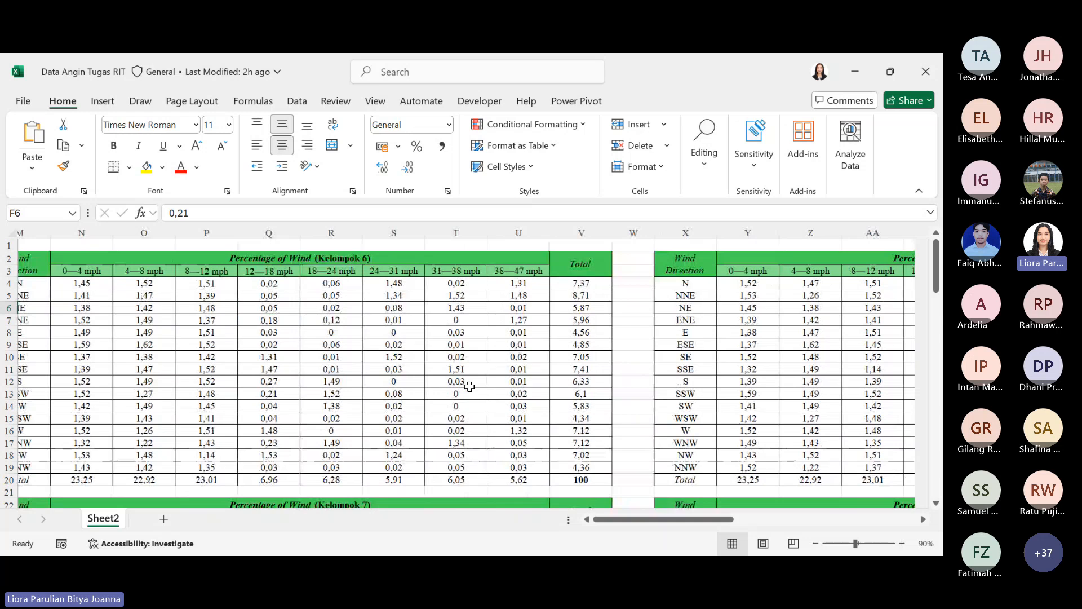
pyautogui.hscroll(-2, 469, 386)
pyautogui.hscroll(-4, 469, 386)
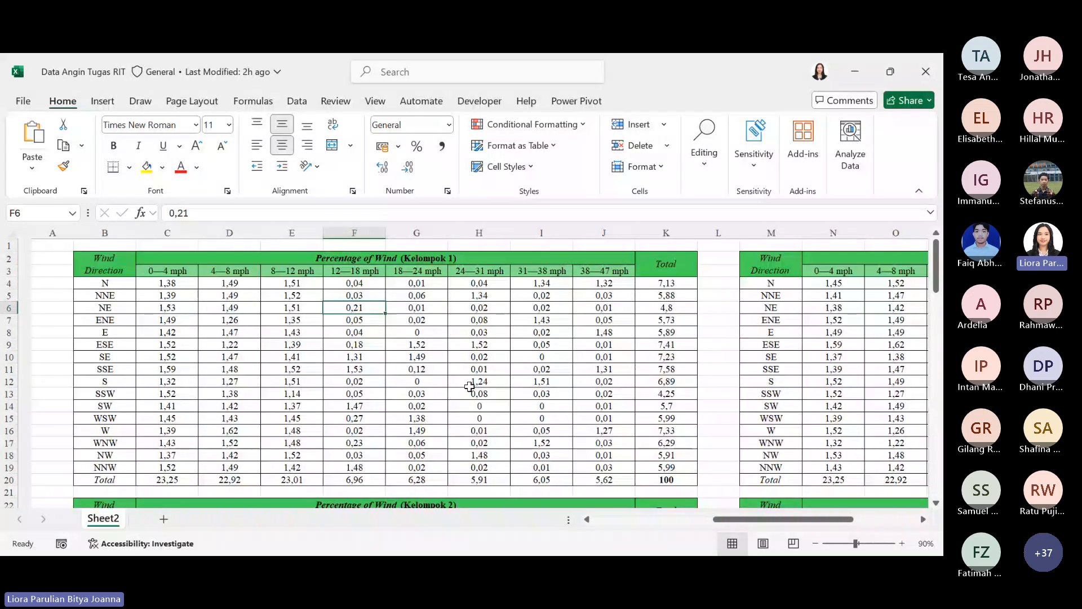
# Step: Examine the wind percentage tables for the higher-numbered groups, including Kelompok 13 and 14
pyautogui.click(162, 296)
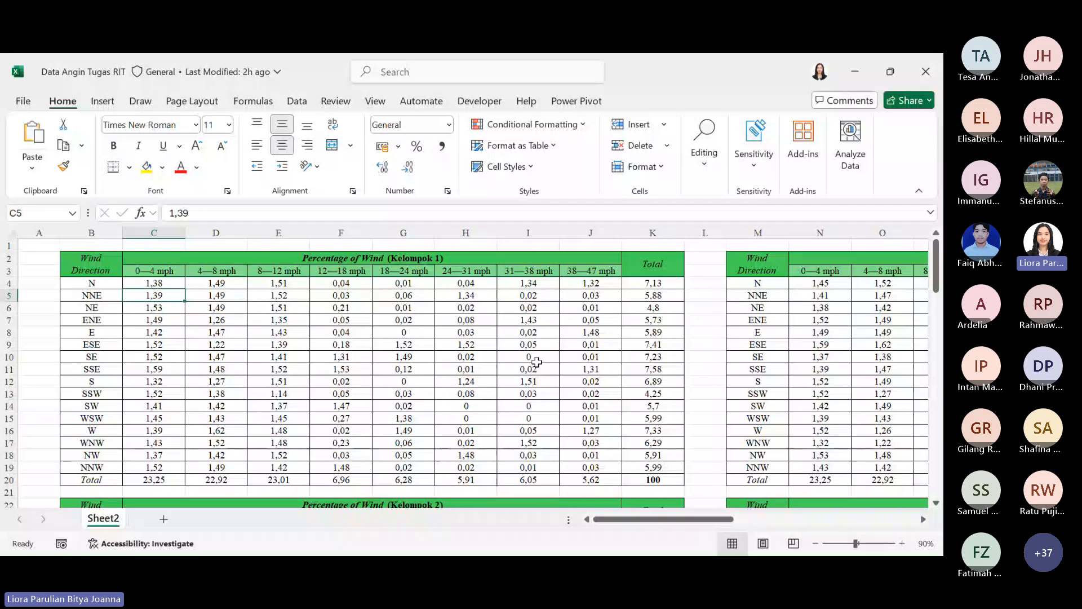
pyautogui.hscroll(3, 536, 361)
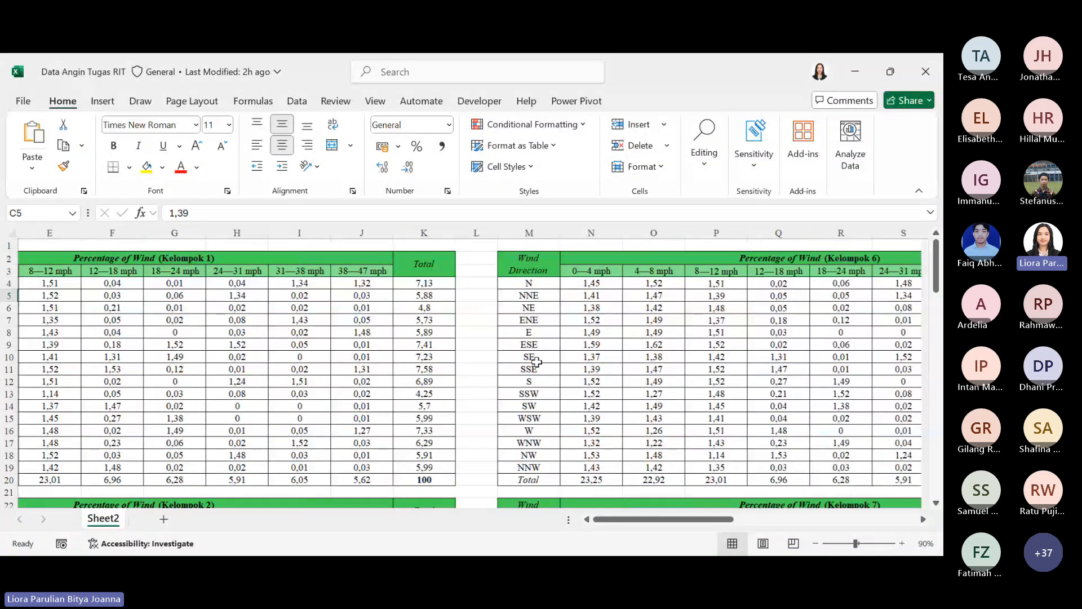
pyautogui.hscroll(10, 536, 361)
pyautogui.scroll(-10, 536, 362)
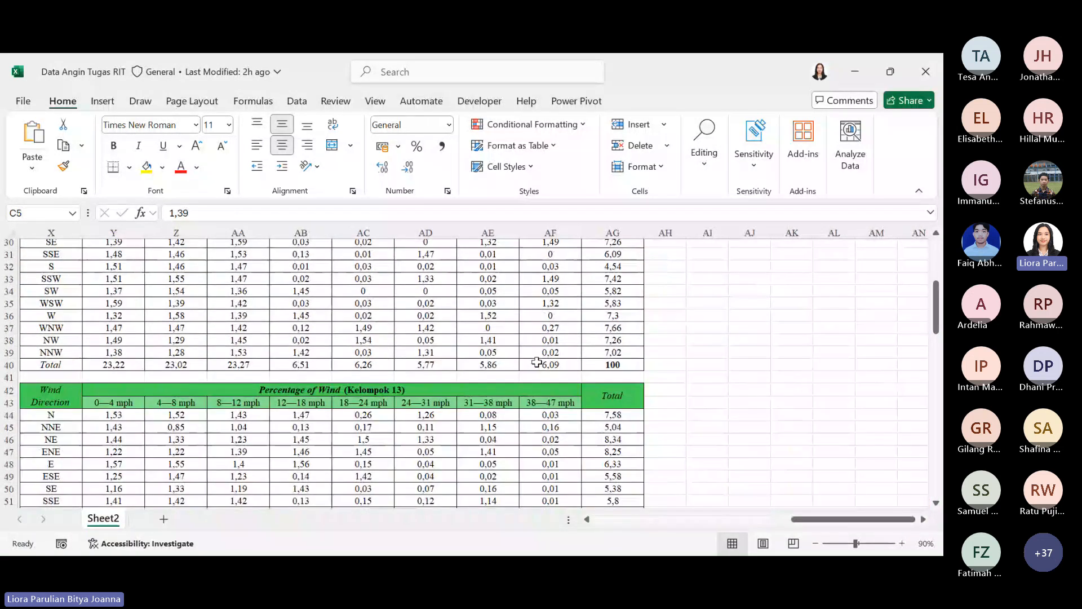
pyautogui.scroll(-2, 536, 362)
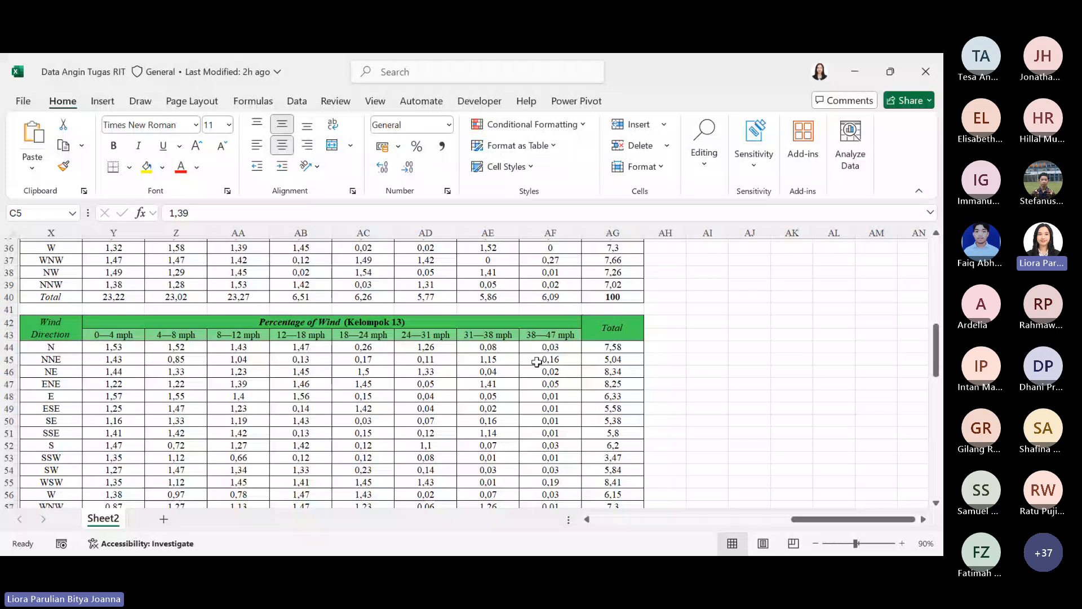
pyautogui.scroll(-8, 445, 376)
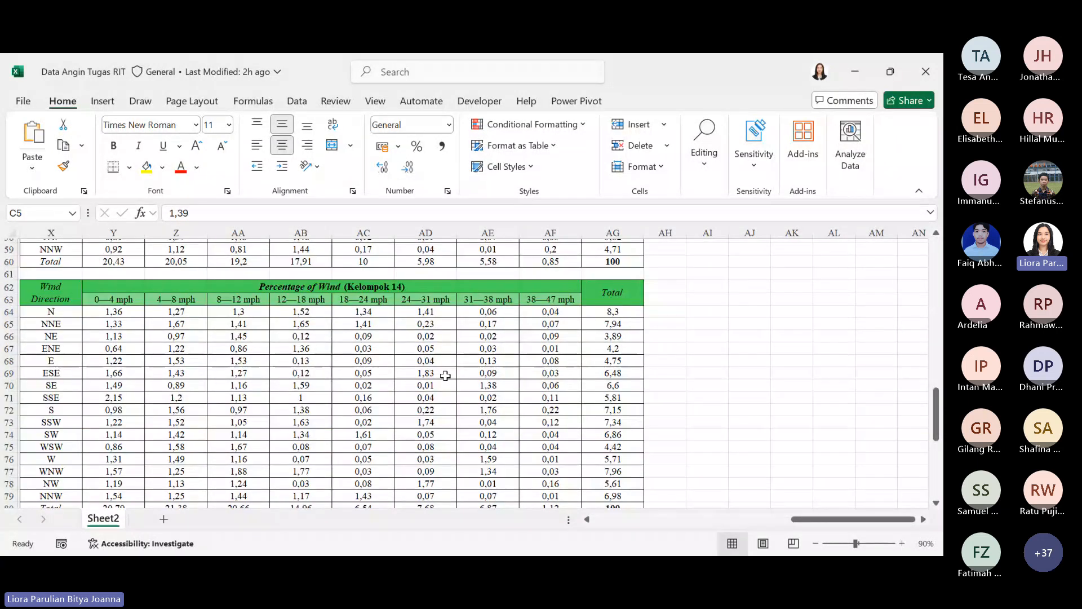
pyautogui.scroll(-1, 445, 376)
pyautogui.hscroll(-1, 445, 376)
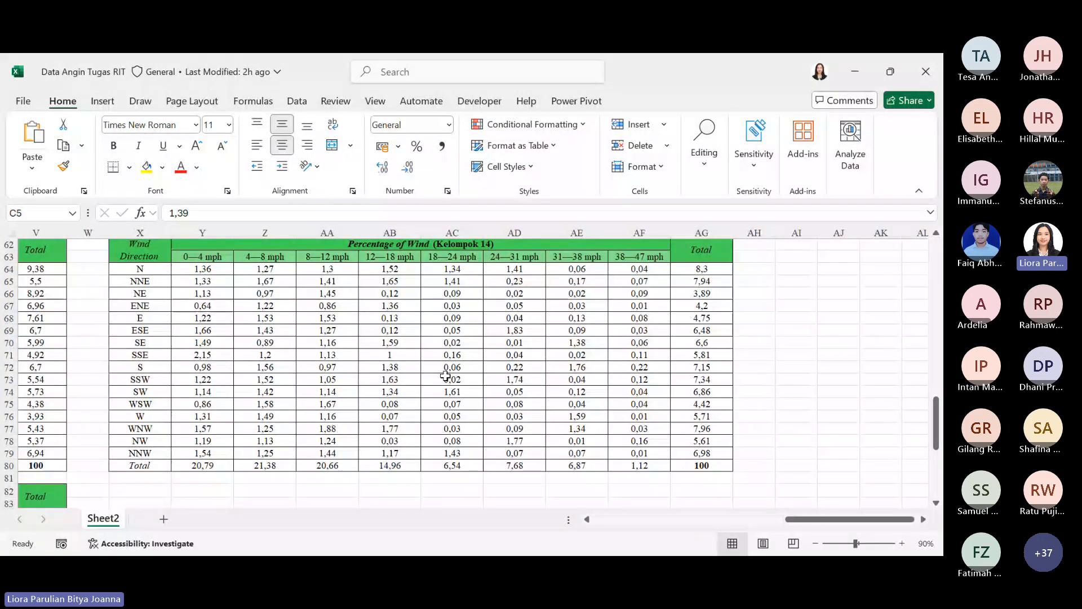
pyautogui.hscroll(-1, 445, 375)
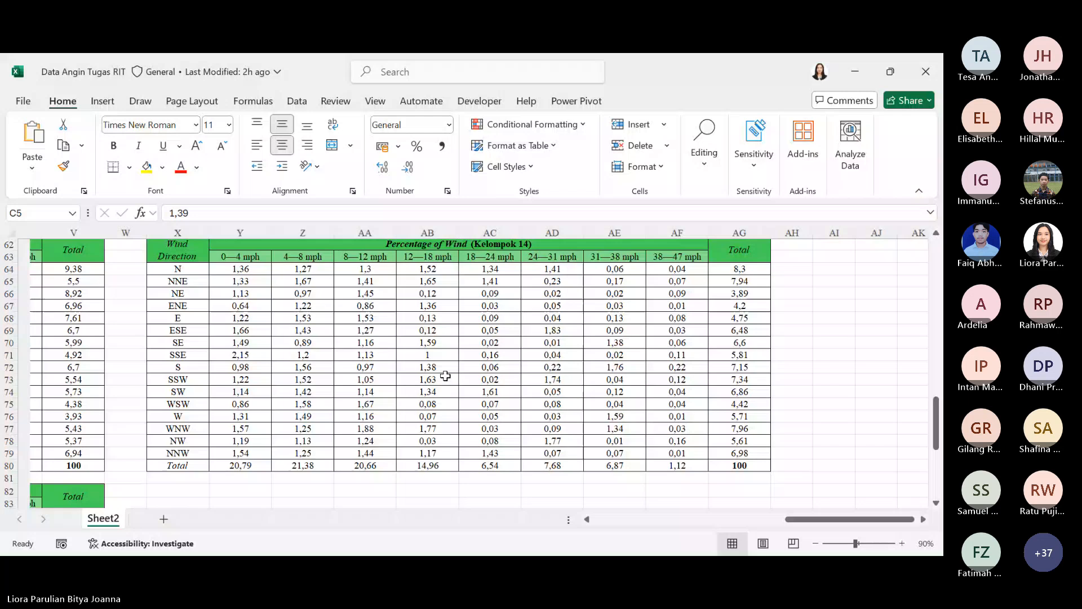
pyautogui.hscroll(1, 445, 376)
pyautogui.hscroll(-1, 445, 376)
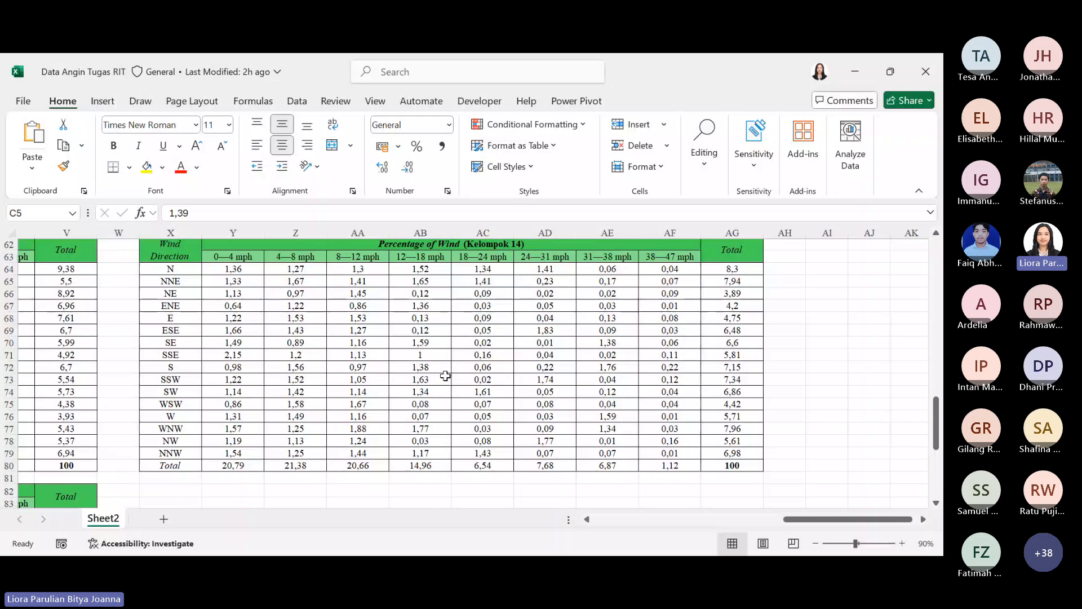
pyautogui.scroll(1, 445, 375)
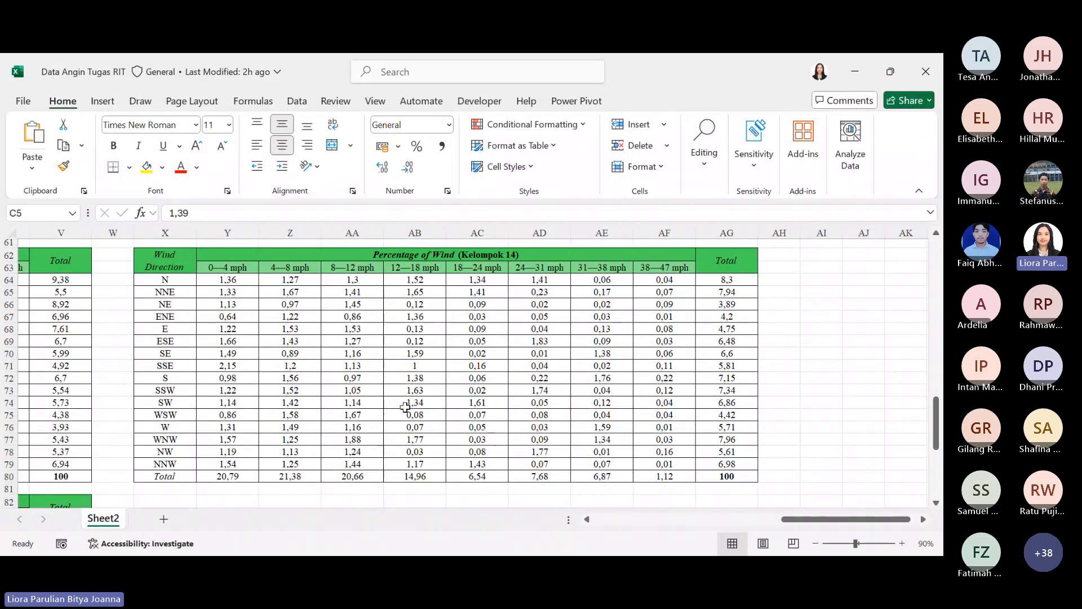
# Step: Look over the Kelompok 9 and 6 wind tables and return to the Kelompok 1 table at the start of the sheet
pyautogui.hscroll(-3, 406, 407)
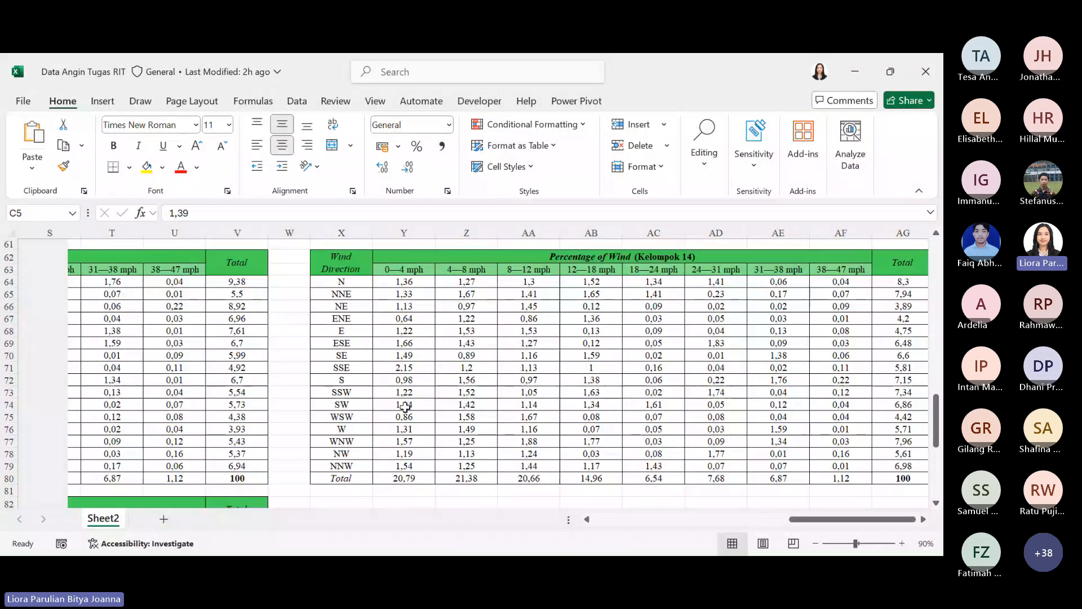
pyautogui.hscroll(-2, 406, 407)
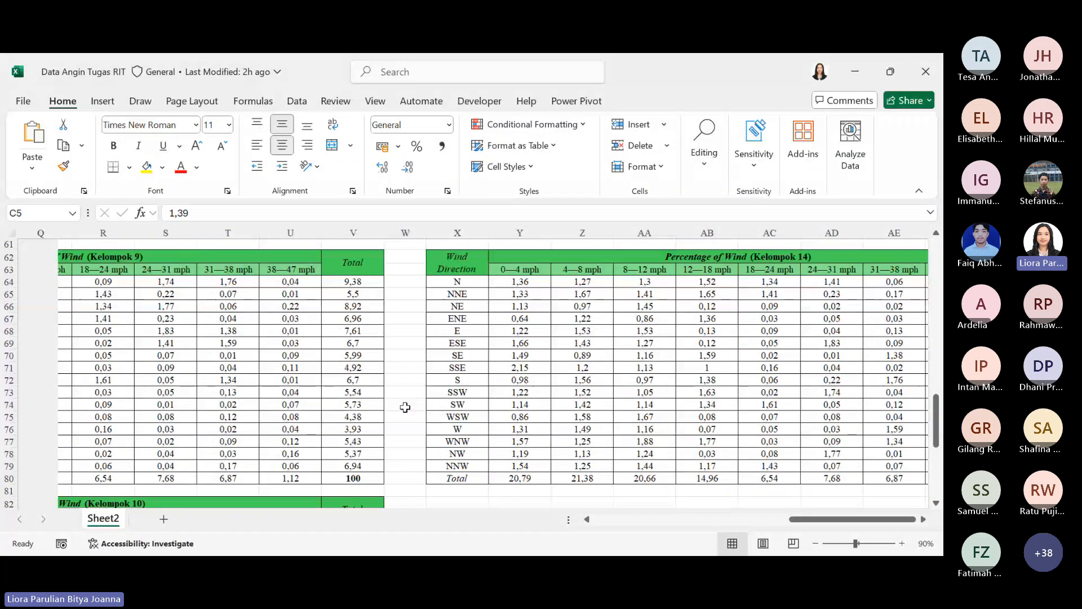
pyautogui.hscroll(-2, 406, 407)
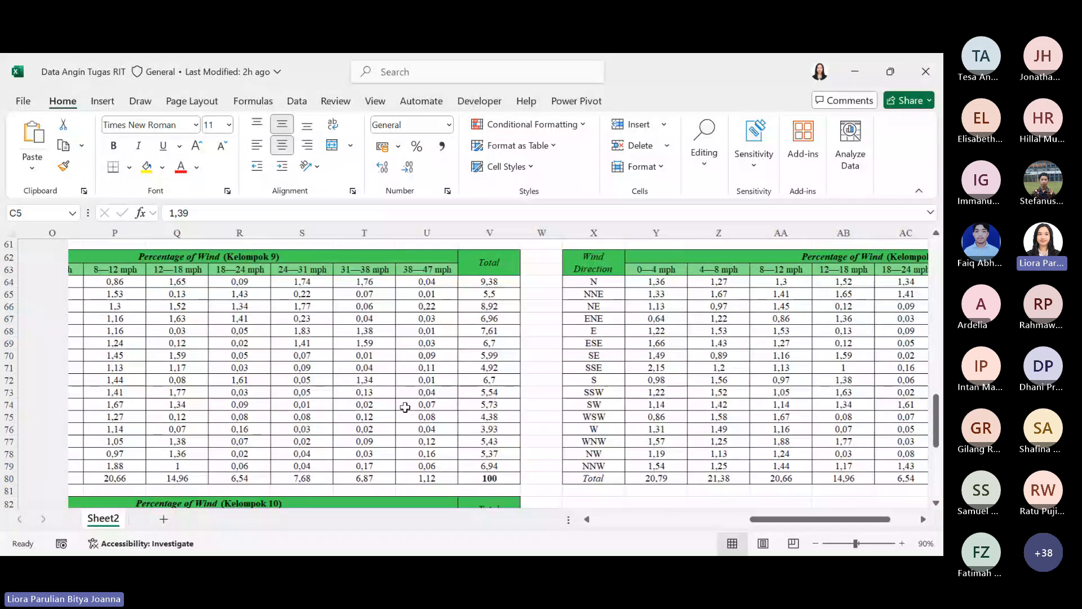
pyautogui.scroll(20, 405, 407)
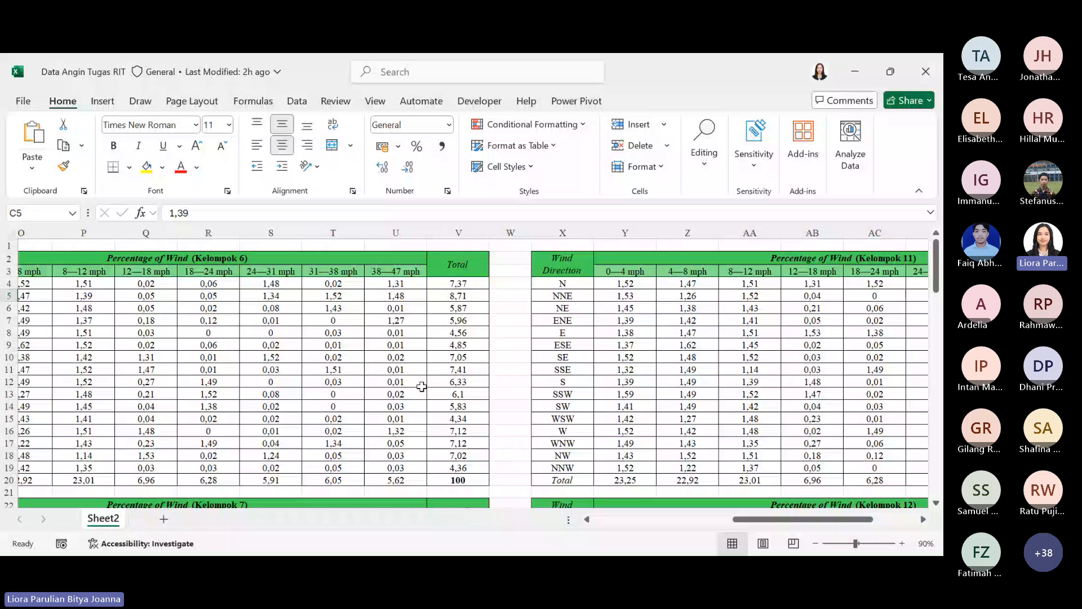
pyautogui.hscroll(-10, 421, 386)
pyautogui.hscroll(-4, 439, 385)
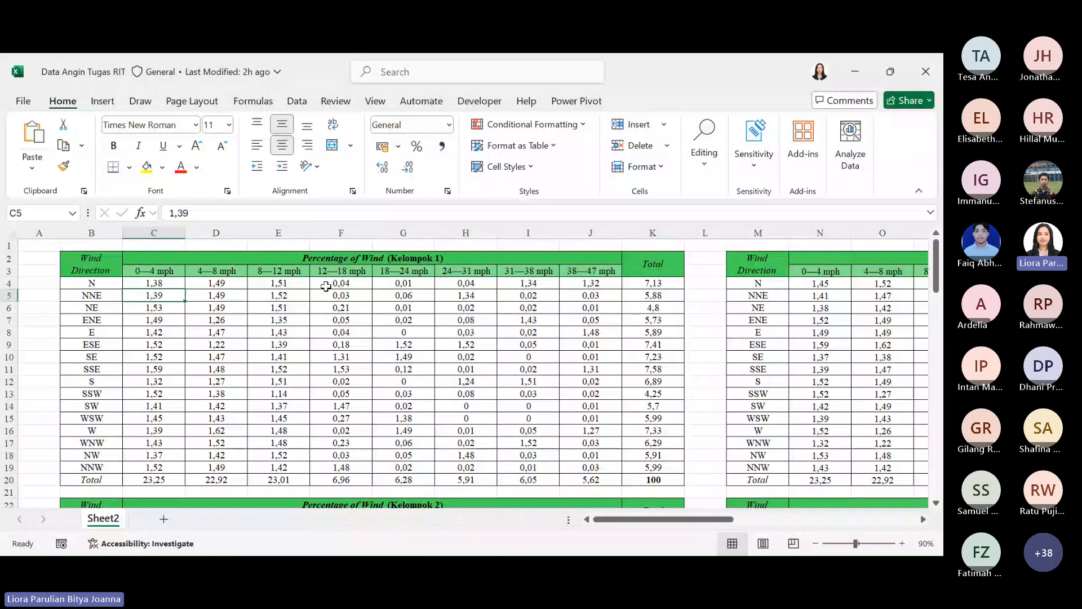
pyautogui.scroll(2, 326, 286)
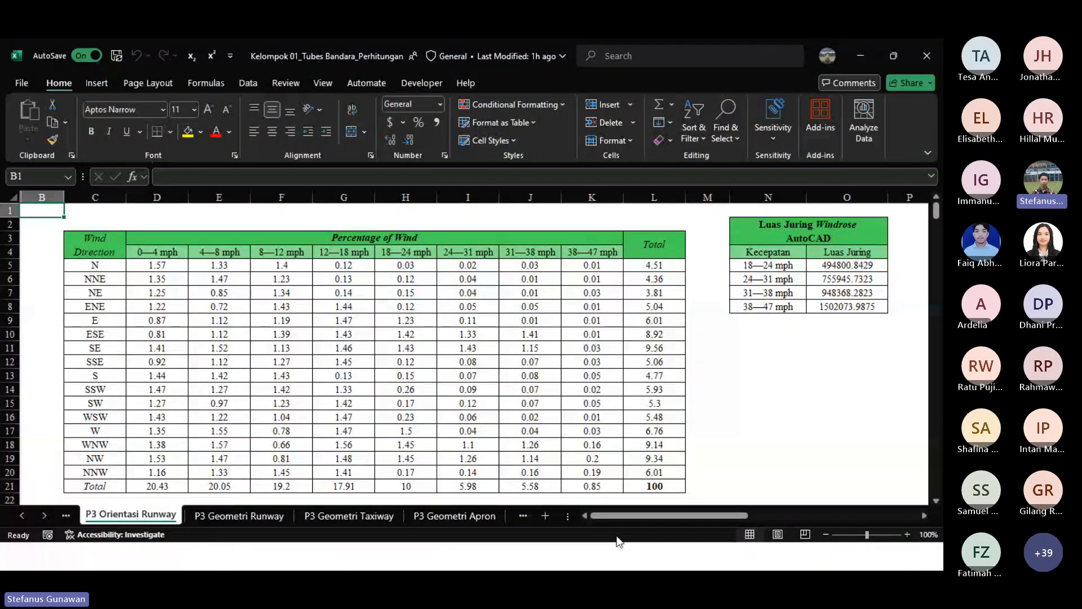
# Step: Switch to the AutoCAD drawing Template Windrose Kelompok 11-14.dwg
pyautogui.press('super')
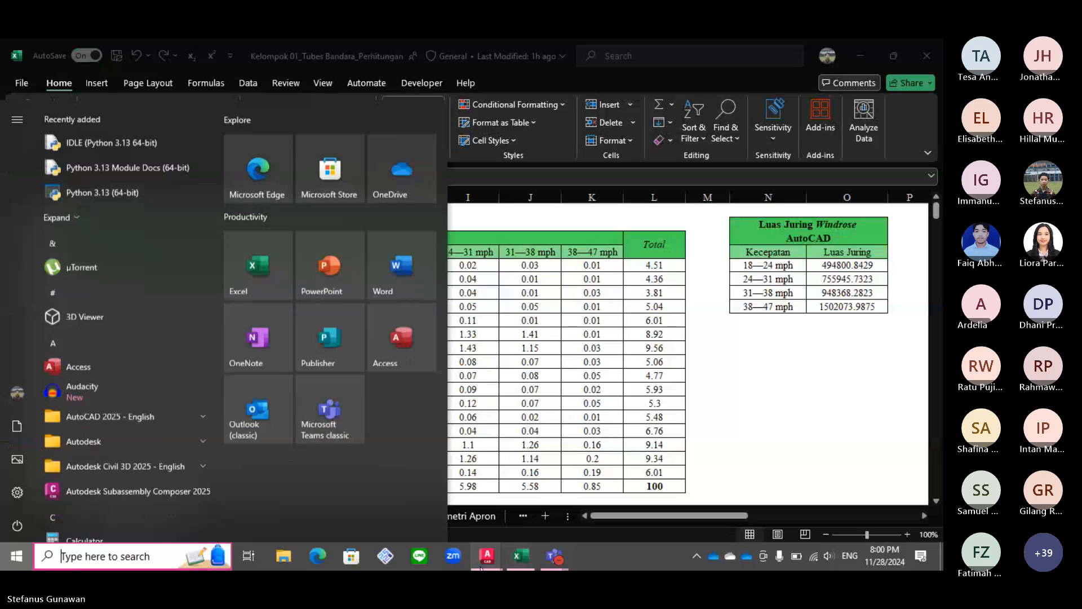
pyautogui.moveTo(488, 556)
pyautogui.click(524, 483)
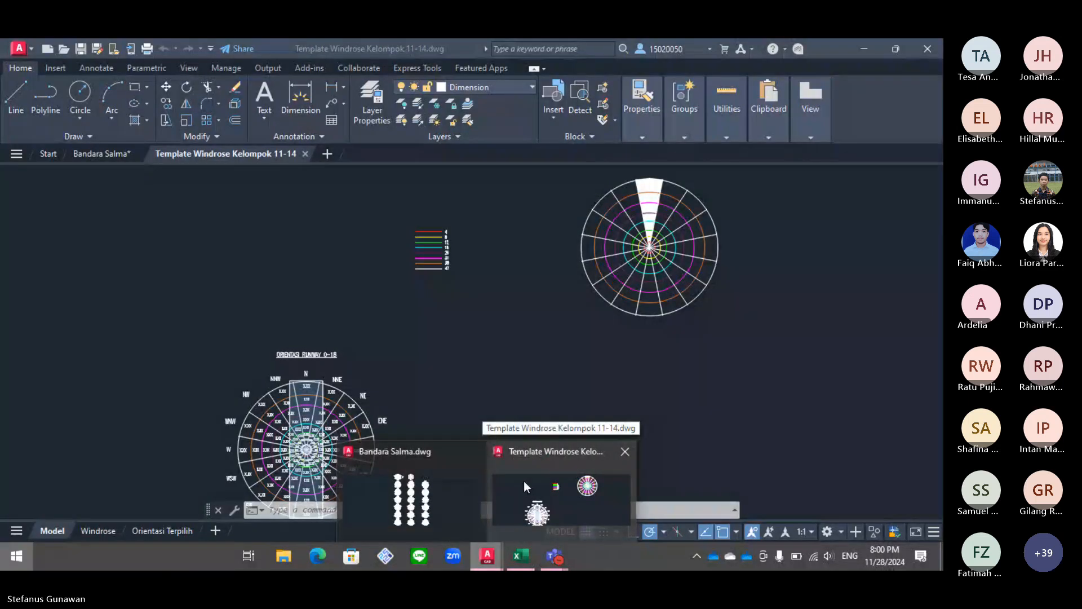
pyautogui.click(525, 486)
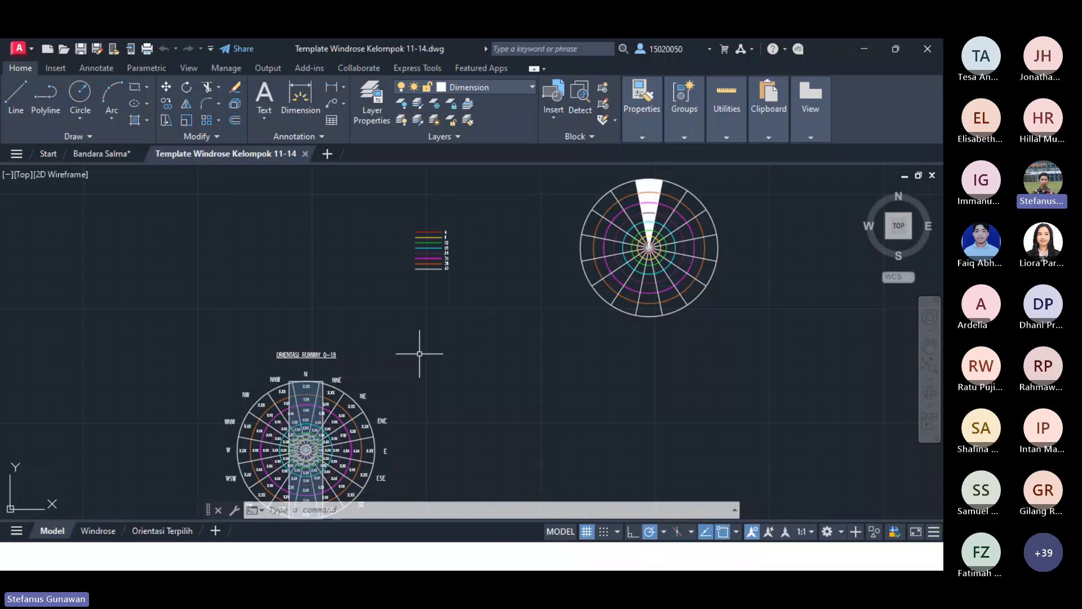
# Step: Examine the windrose template's blank diagram, wind speed line legend and labelled windrose for runway orientation 0-18
pyautogui.scroll(-5, 521, 372)
pyautogui.scroll(5, 501, 364)
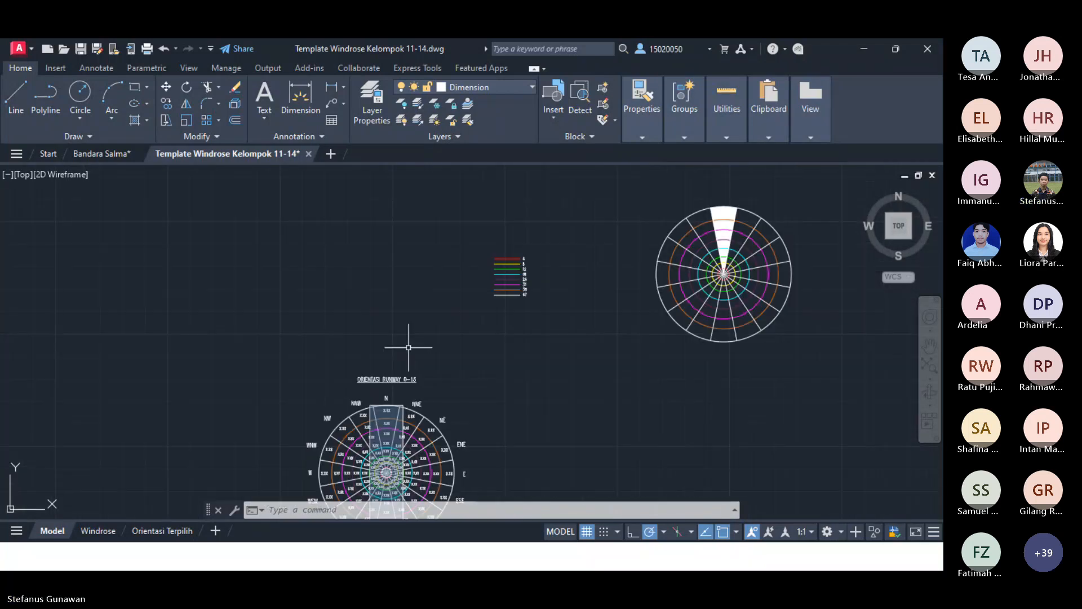
pyautogui.scroll(2, 408, 347)
pyautogui.scroll(-2, 445, 304)
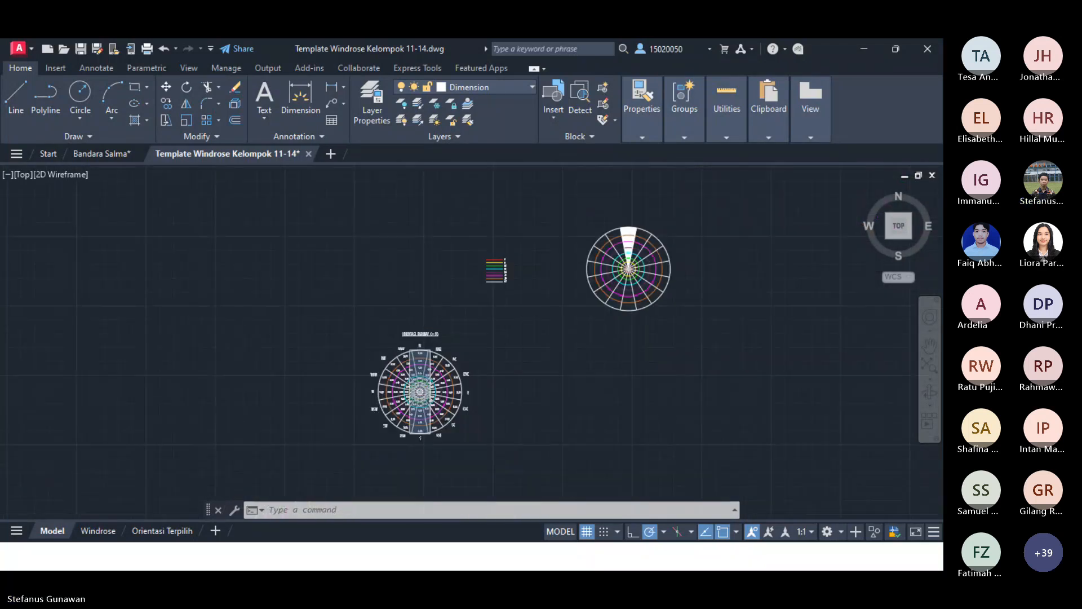
pyautogui.scroll(2, 394, 320)
pyautogui.scroll(-2, 524, 332)
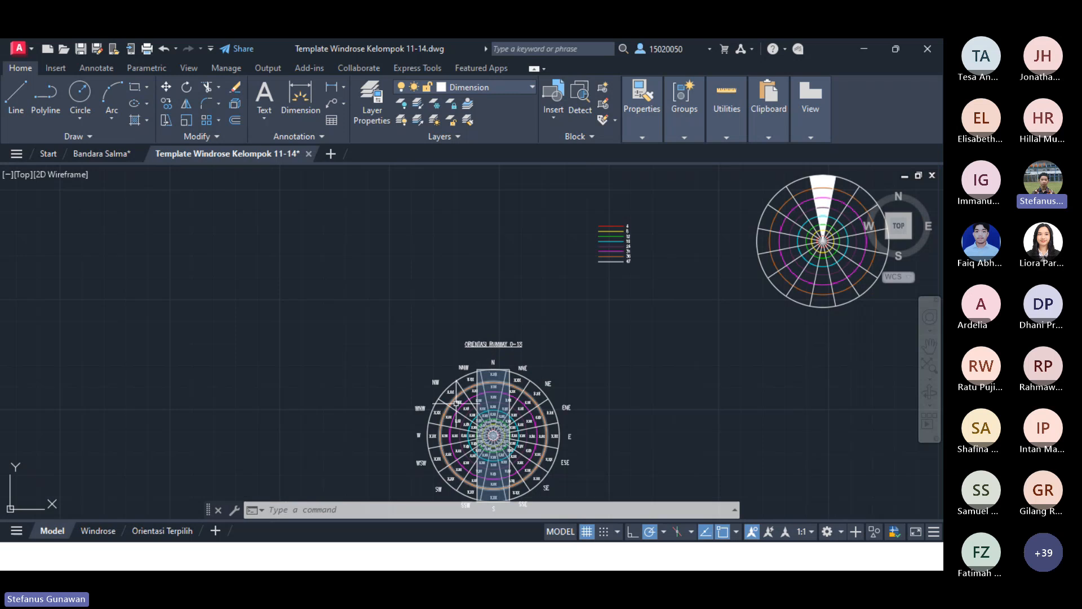
pyautogui.scroll(2, 535, 315)
pyautogui.scroll(2, 507, 259)
pyautogui.scroll(-2, 508, 259)
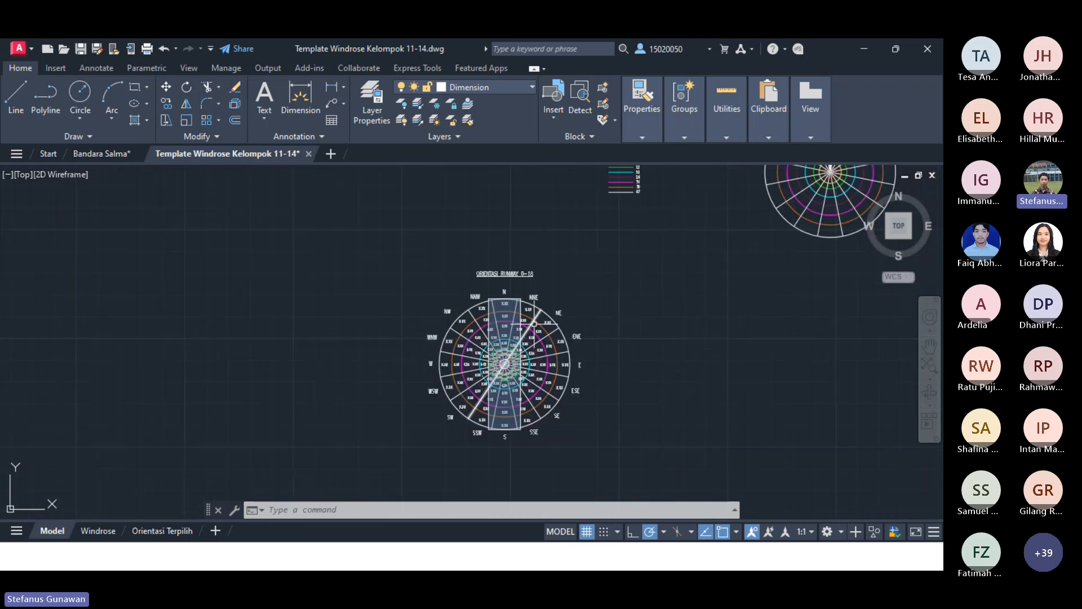
# Step: Examine the windrose for runway orientation 0-18 and the shaded rectangular runway strip across its N and S sectors
pyautogui.scroll(2, 517, 262)
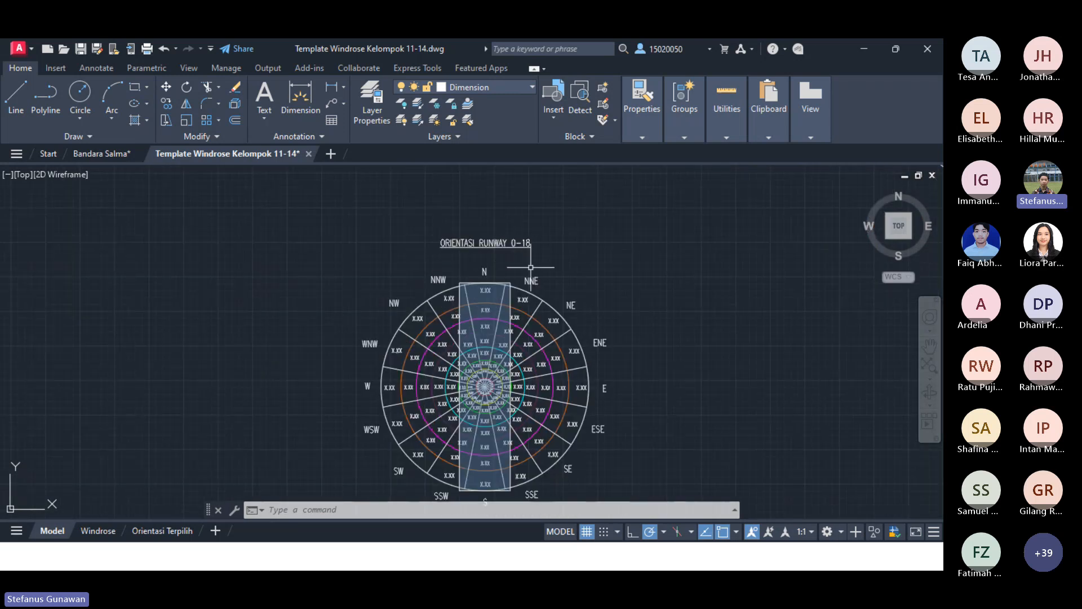
pyautogui.scroll(4, 514, 258)
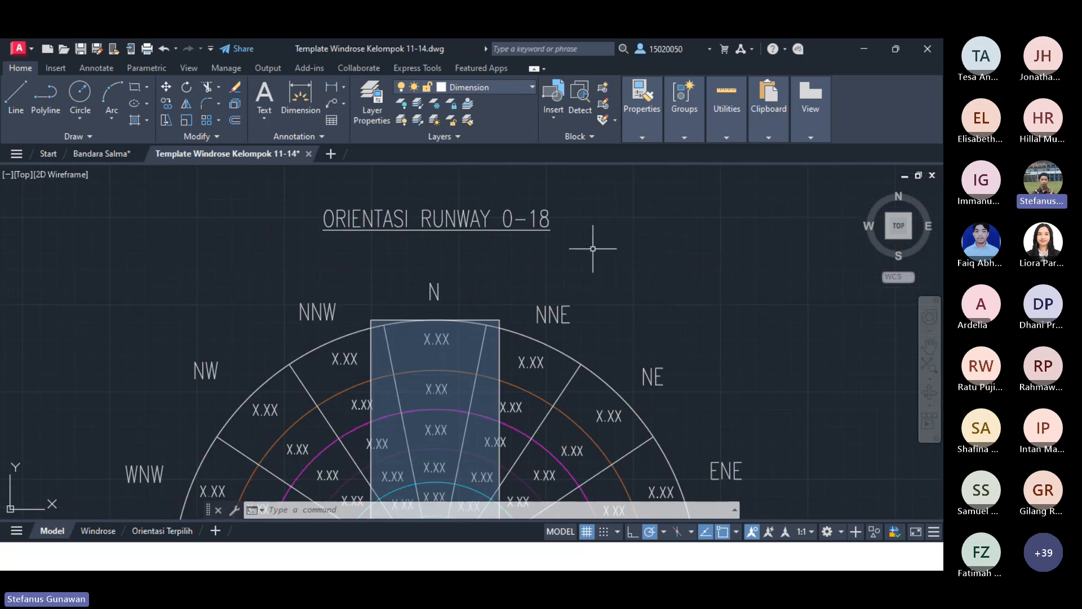
pyautogui.scroll(-2, 599, 259)
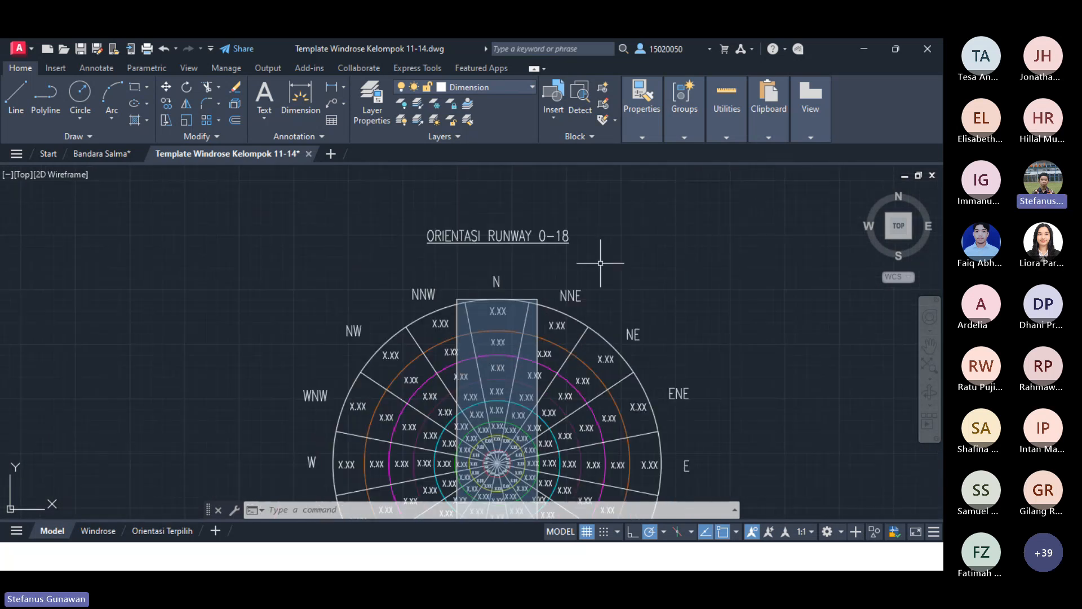
pyautogui.scroll(-5, 600, 263)
pyautogui.scroll(2, 588, 368)
pyautogui.scroll(-2, 587, 368)
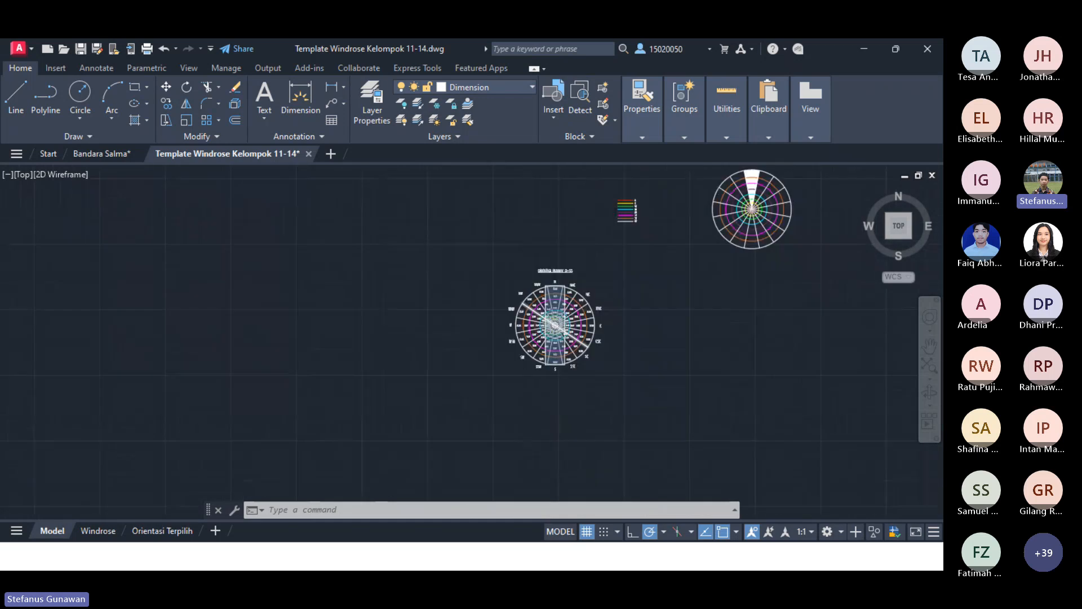
pyautogui.scroll(6, 556, 324)
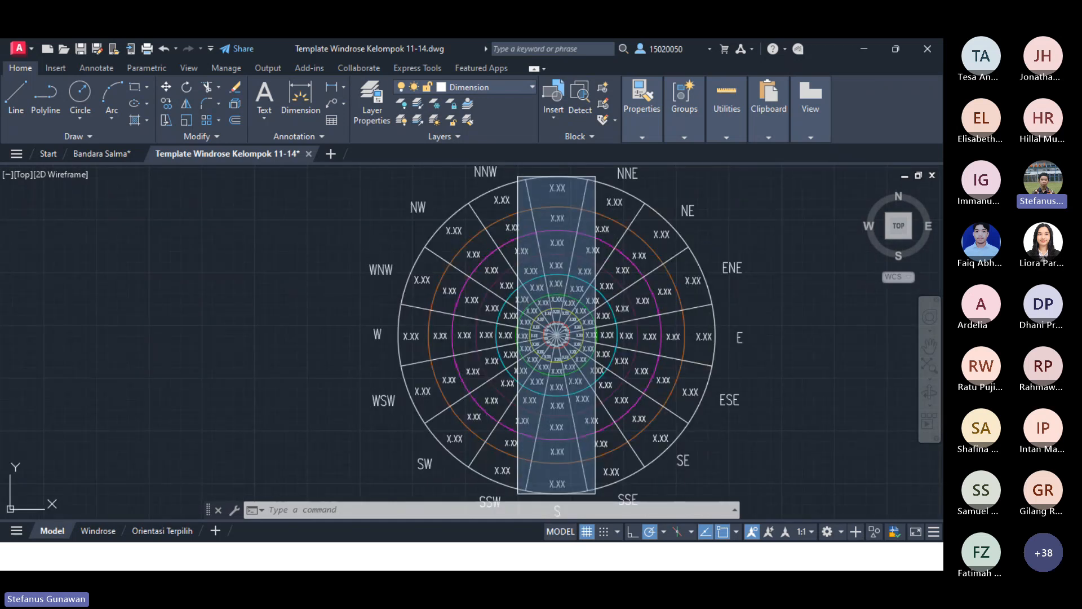
pyautogui.click(518, 194)
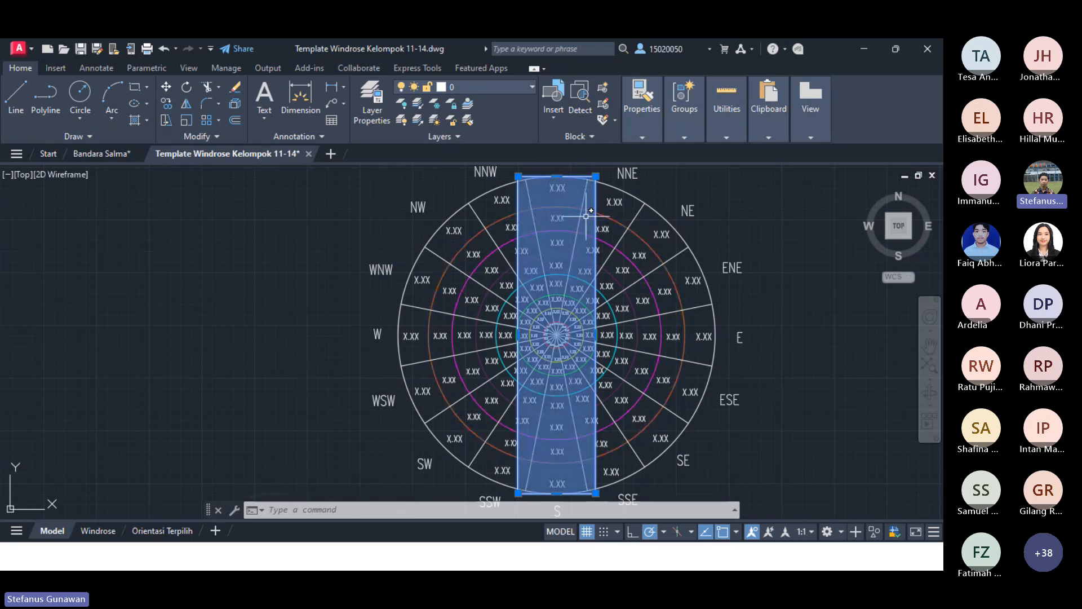
pyautogui.press('Escape')
pyautogui.press('Escape')
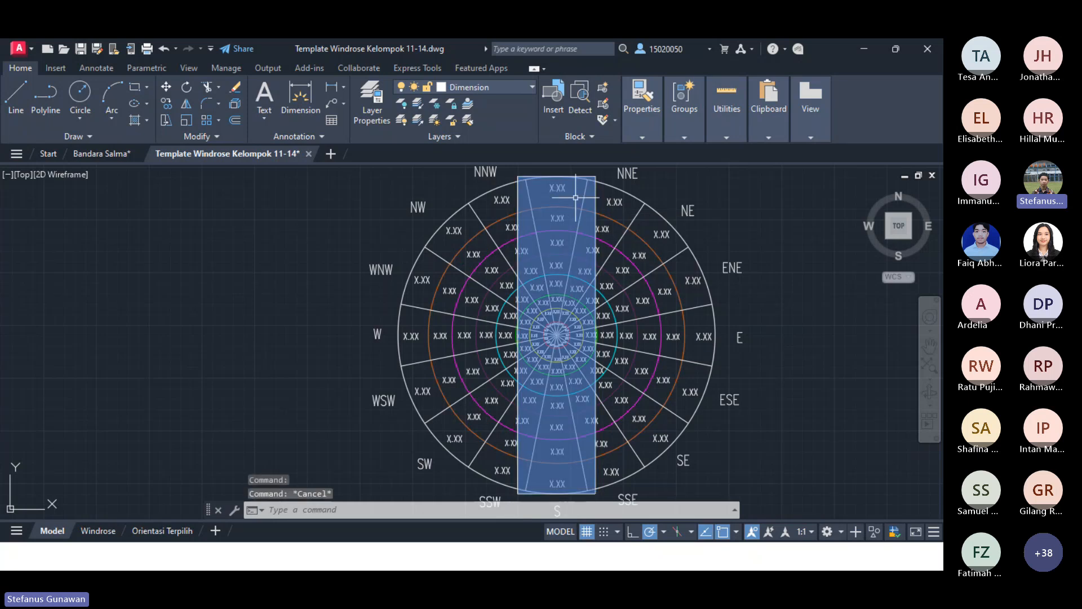
# Step: Delete the solid blue hatch that fills the runway strip on the 0-18 windrose
pyautogui.scroll(4, 575, 197)
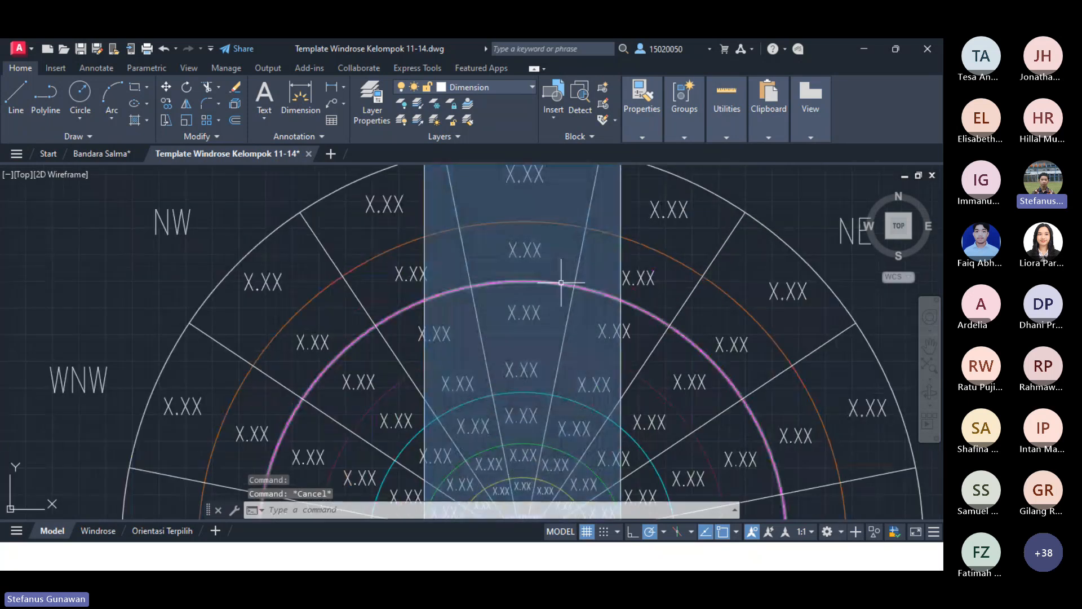
pyautogui.click(605, 282)
pyautogui.click(573, 411)
pyautogui.scroll(-2, 573, 399)
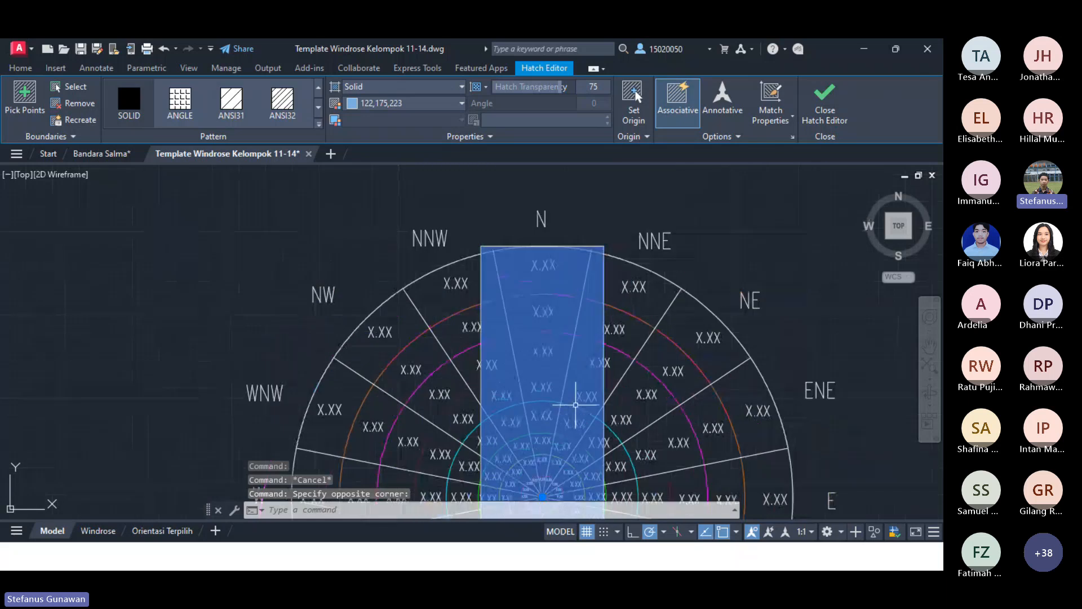
pyautogui.scroll(4, 558, 282)
pyautogui.press('Delete')
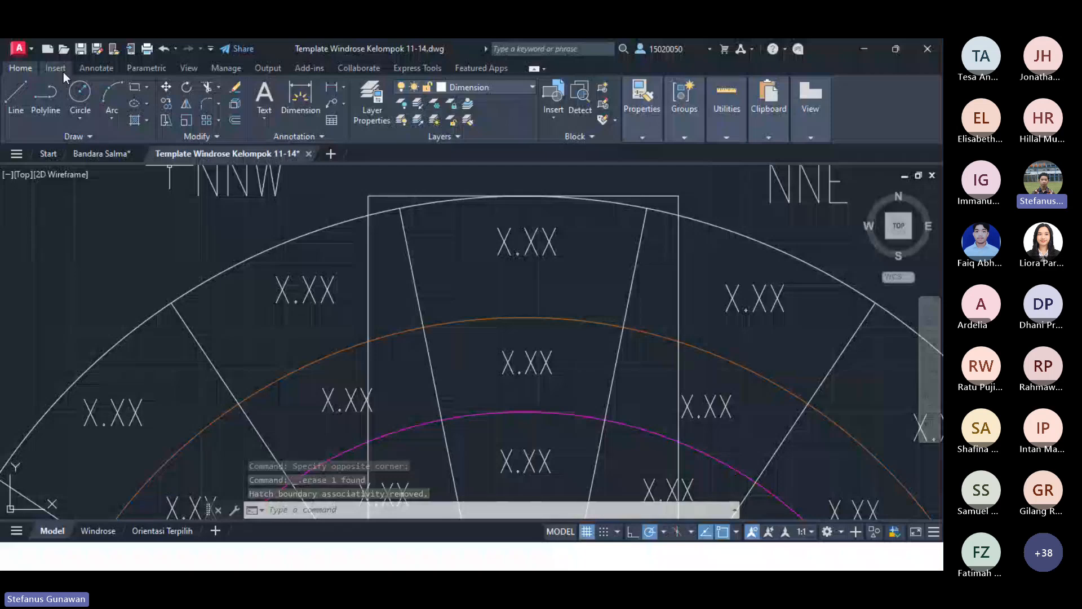
# Step: Hatch the N sector cell between the orange and magenta circles with the ANGLE pattern
pyautogui.click(133, 118)
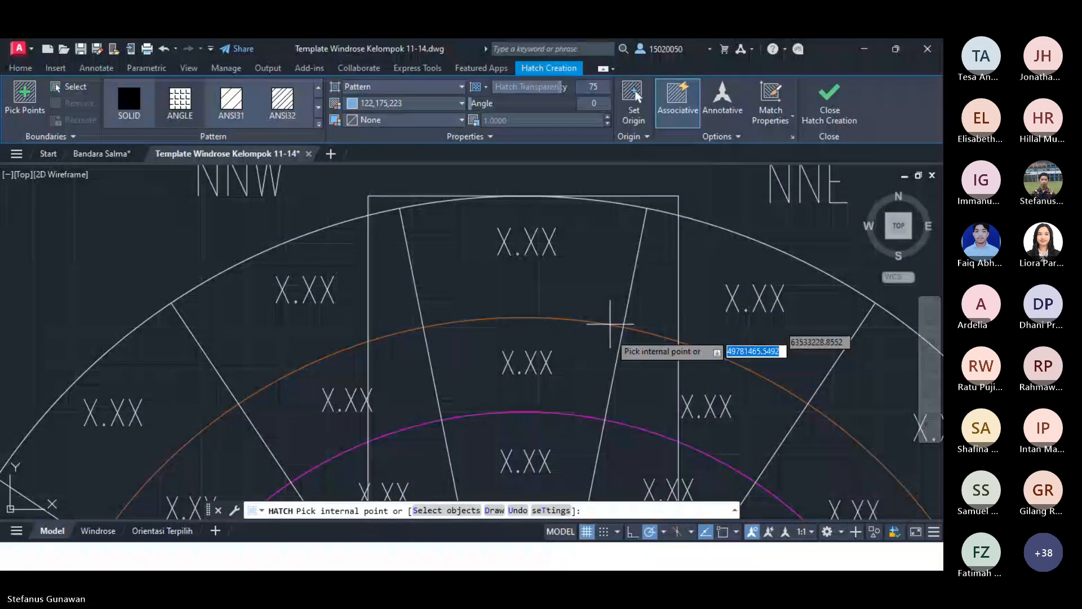
pyautogui.click(578, 367)
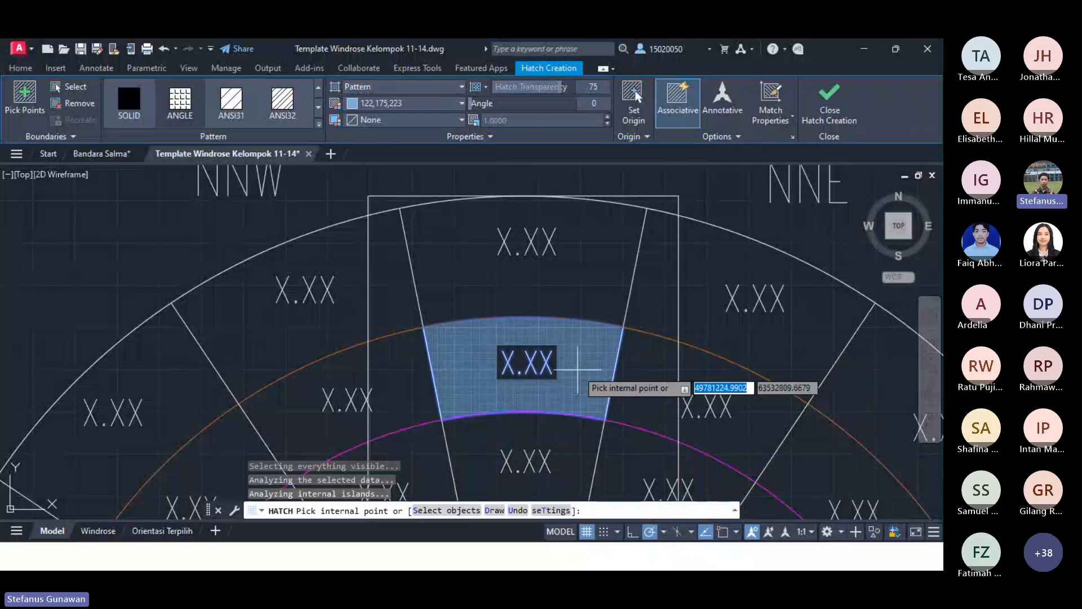
pyautogui.click(45, 72)
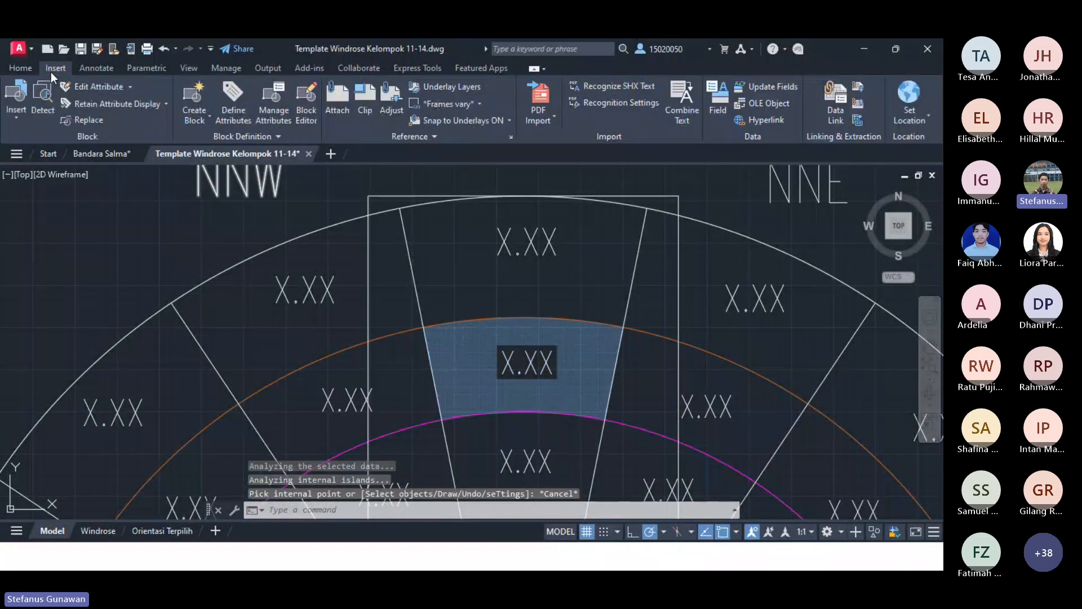
# Step: Check the area of the N sector cell's hatch in its object properties, and deselect it
pyautogui.click(27, 69)
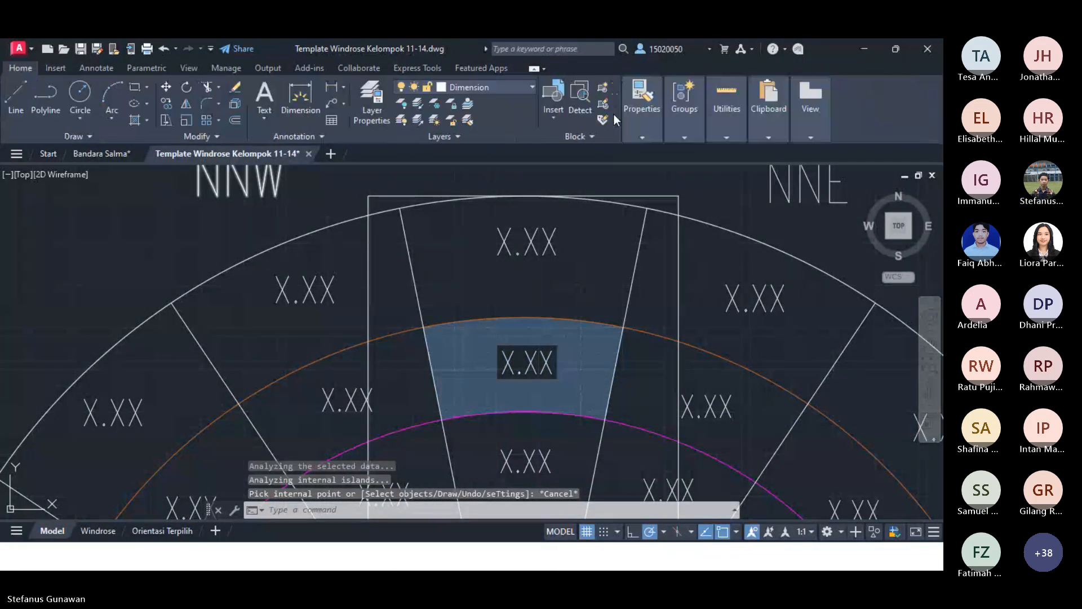
pyautogui.click(643, 121)
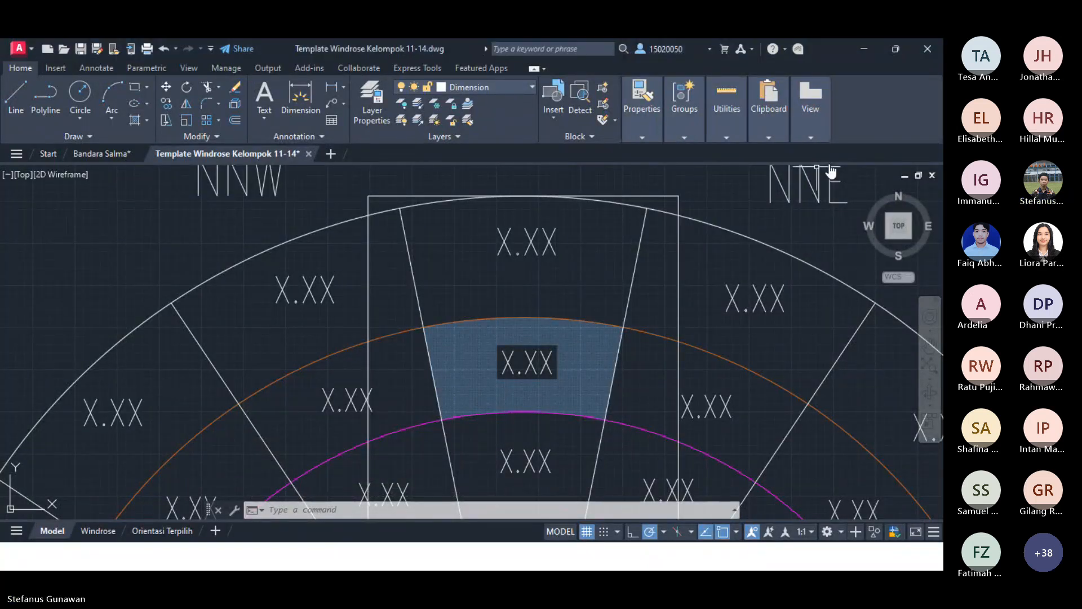
pyautogui.moveTo(644, 134)
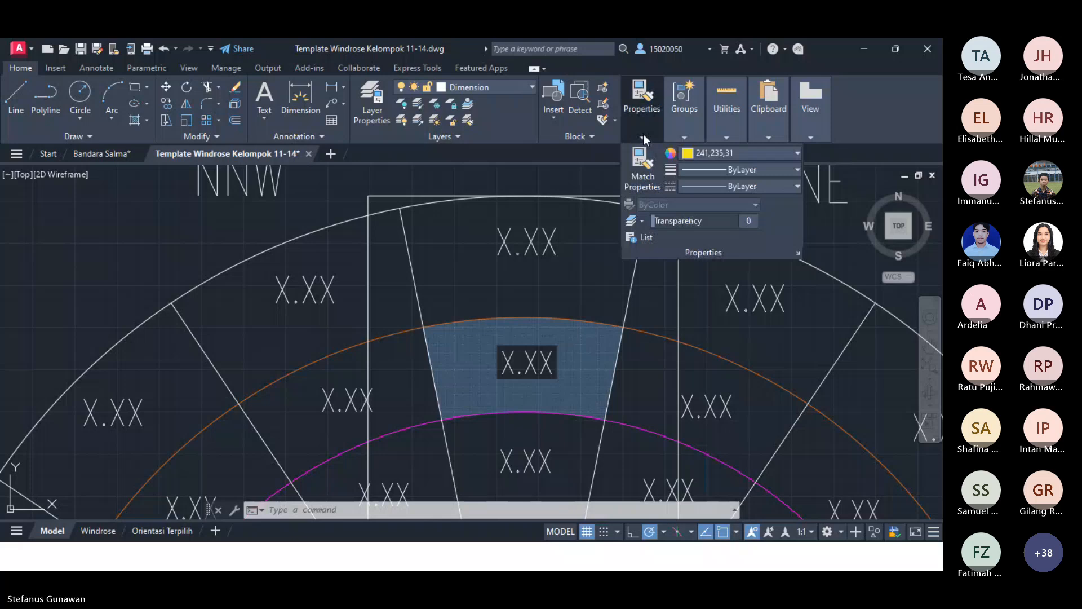
pyautogui.click(798, 252)
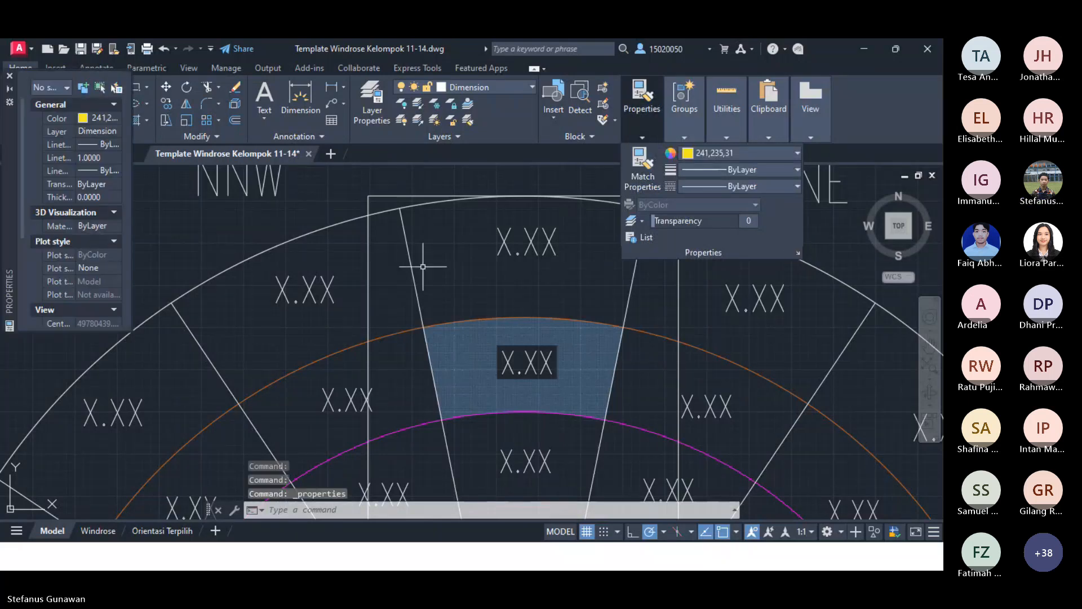
pyautogui.click(563, 344)
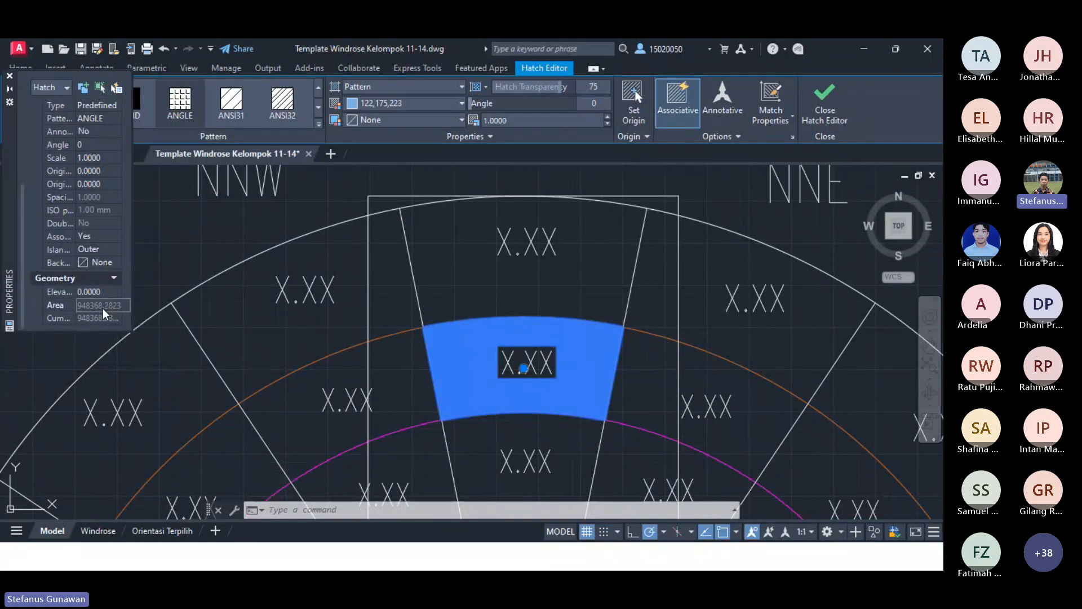
pyautogui.click(9, 76)
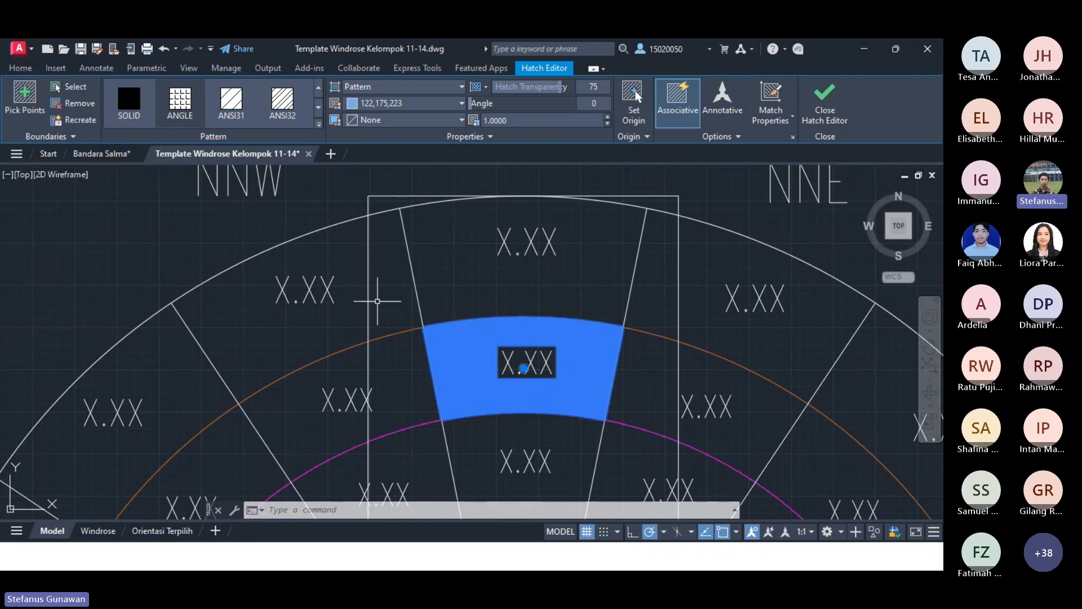
pyautogui.press('Escape')
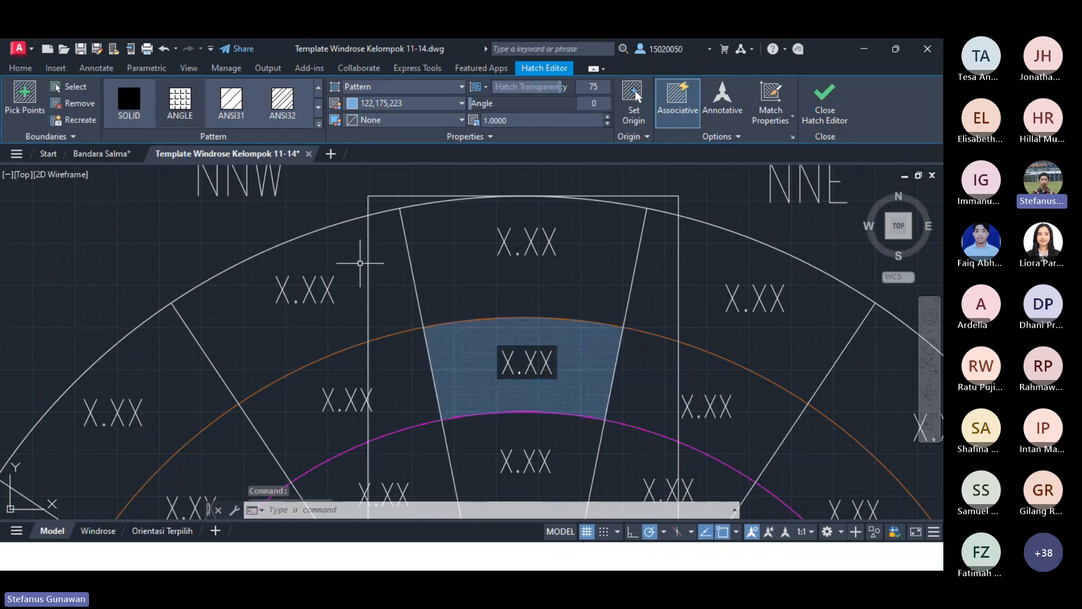
pyautogui.press('Escape')
# Step: Hatch the part of the NNW cell inside the runway strip between the orange and magenta circles, and select that hatch
pyautogui.scroll(-4, 361, 262)
pyautogui.scroll(5, 449, 317)
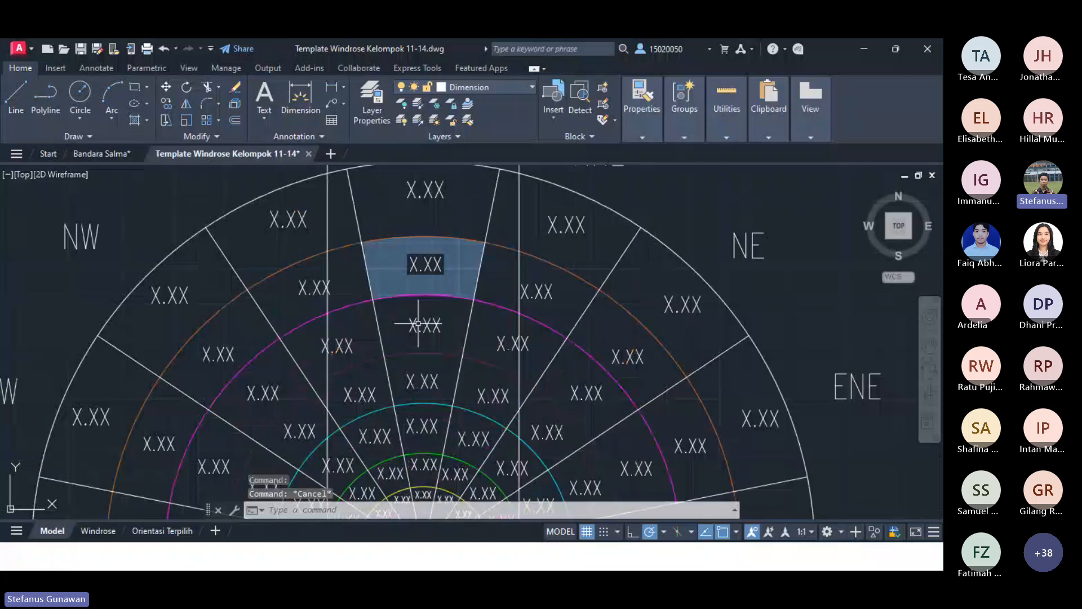
pyautogui.scroll(2, 446, 260)
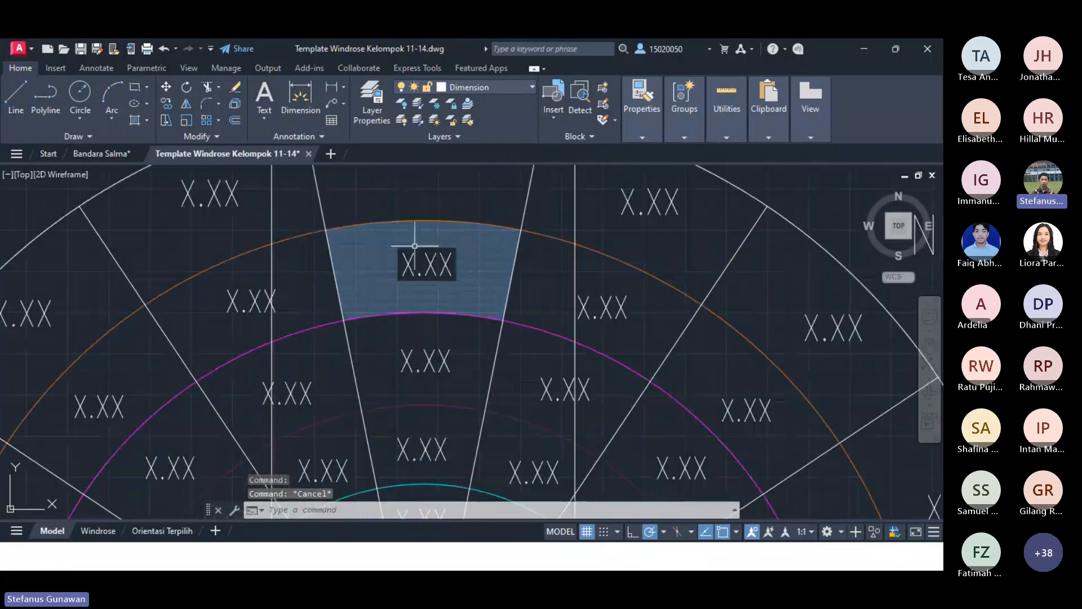
pyautogui.click(414, 246)
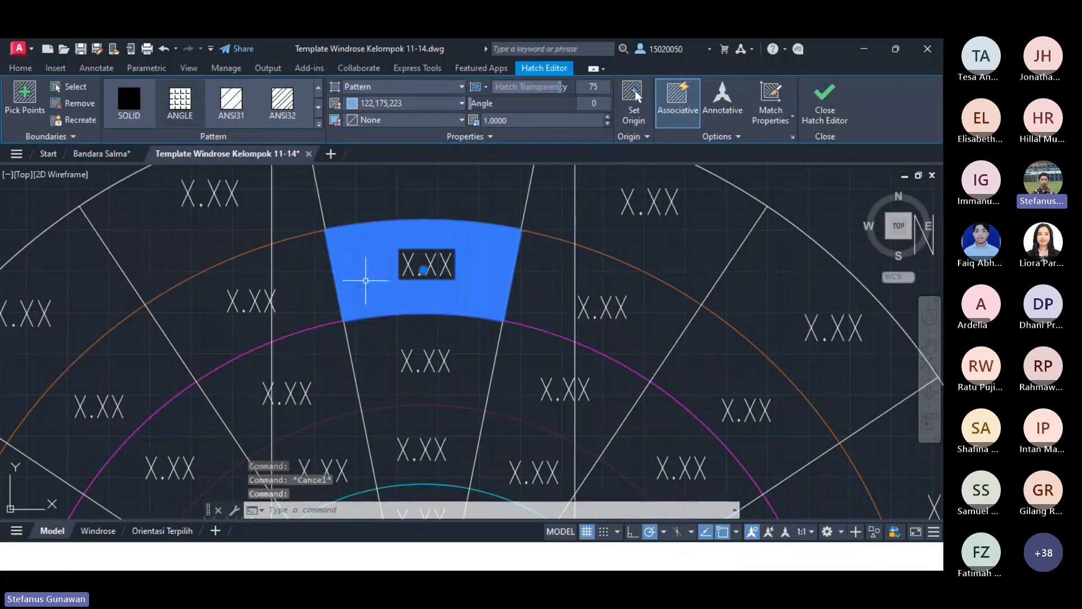
pyautogui.press('Escape')
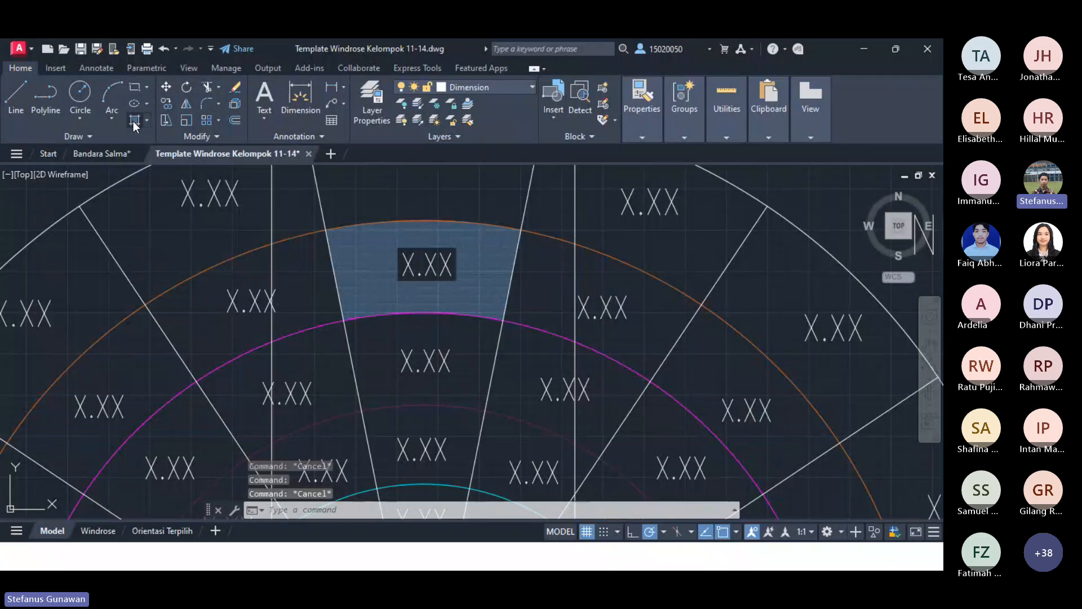
pyautogui.click(135, 120)
pyautogui.click(299, 283)
pyautogui.press('Escape')
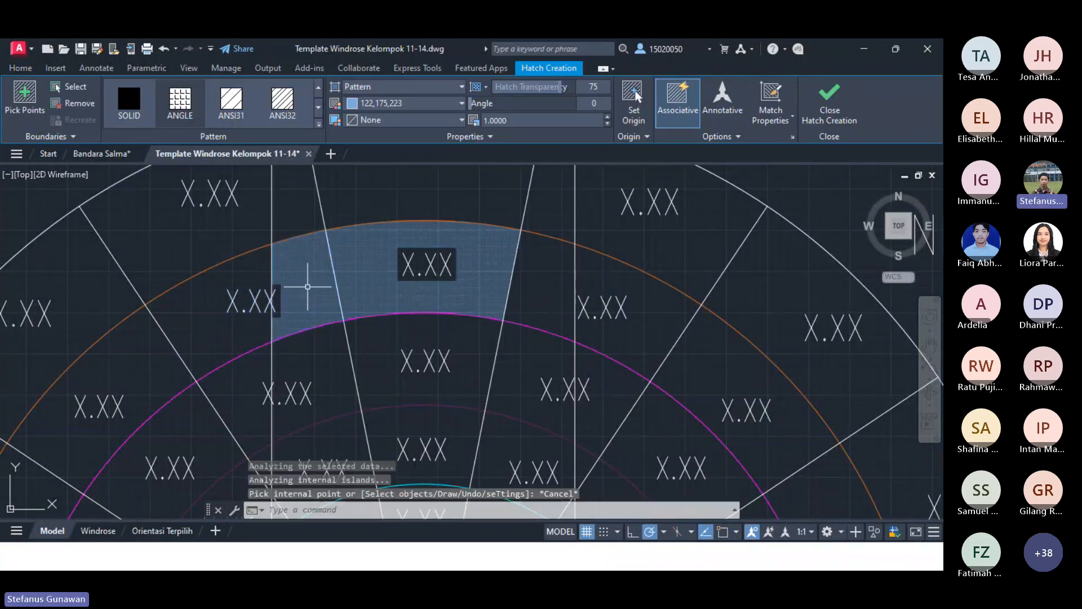
pyautogui.click(300, 270)
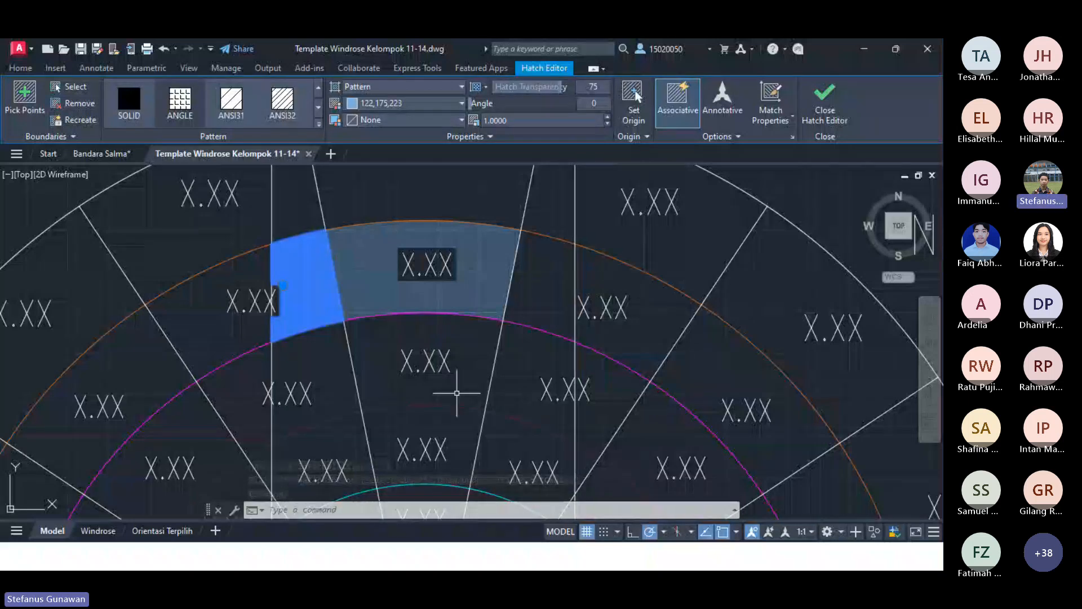
# Step: Switch to the Bandara Salma.dwg drawing and examine a windrose filled with wind percentages
pyautogui.click(101, 159)
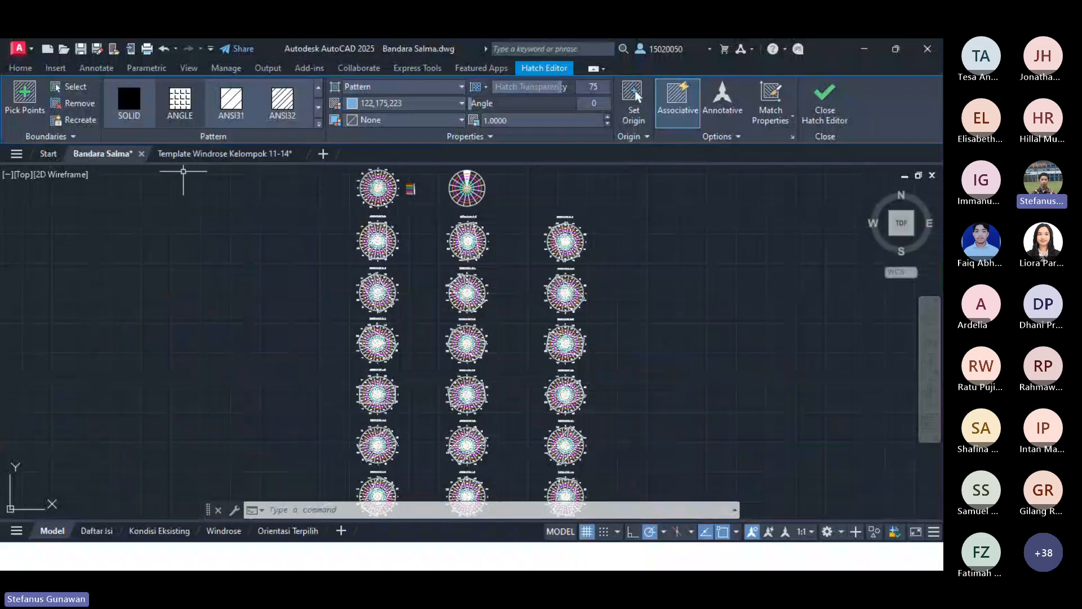
pyautogui.press('Escape')
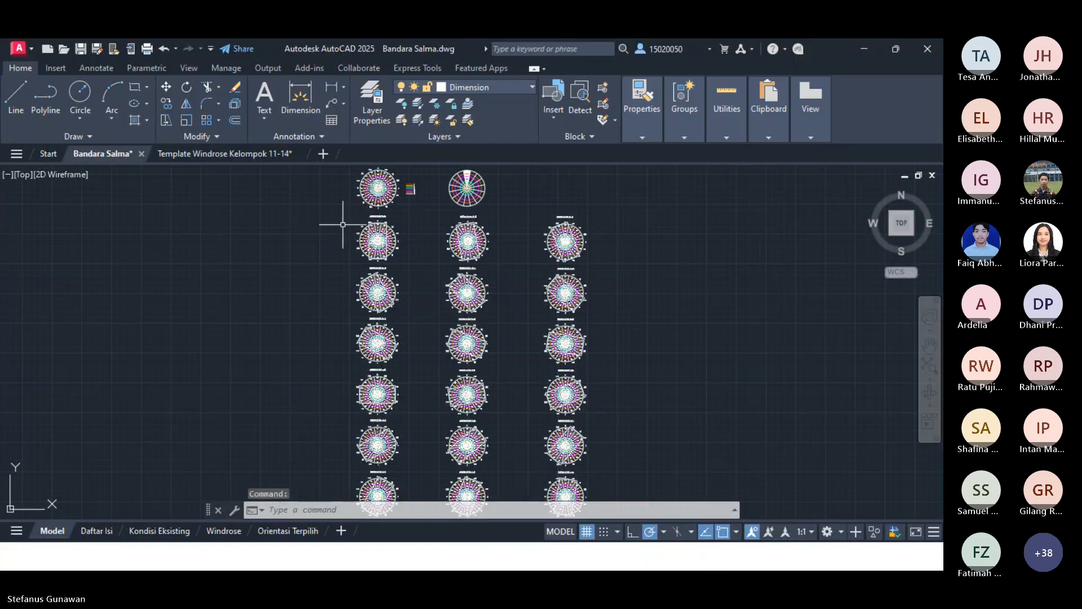
pyautogui.scroll(7, 352, 222)
# Step: Switch to the Kelompok 01_Tubes Bandara_Perhitungan workbook in Excel and examine the Percentage of Wind values in D5:K20
pyautogui.press('super')
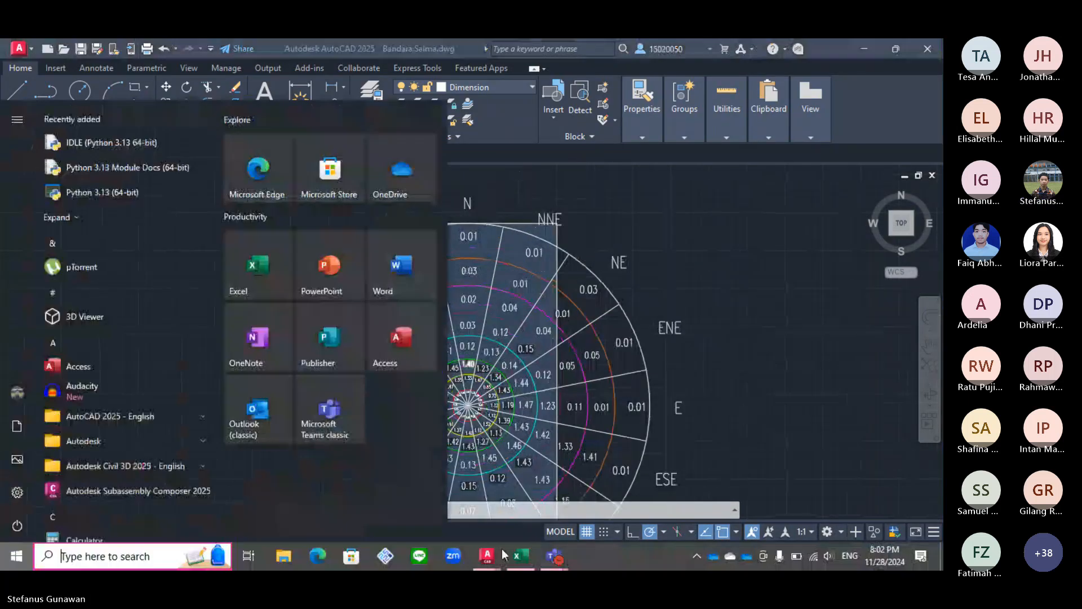
pyautogui.click(522, 557)
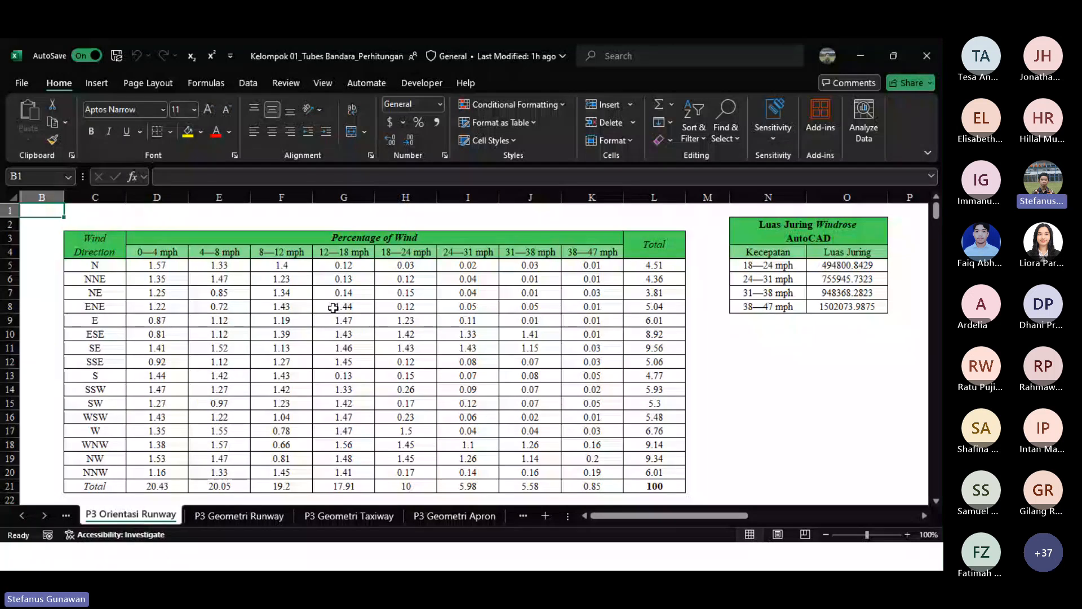
pyautogui.scroll(-1, 333, 307)
pyautogui.moveTo(158, 223); pyautogui.dragTo(611, 423)
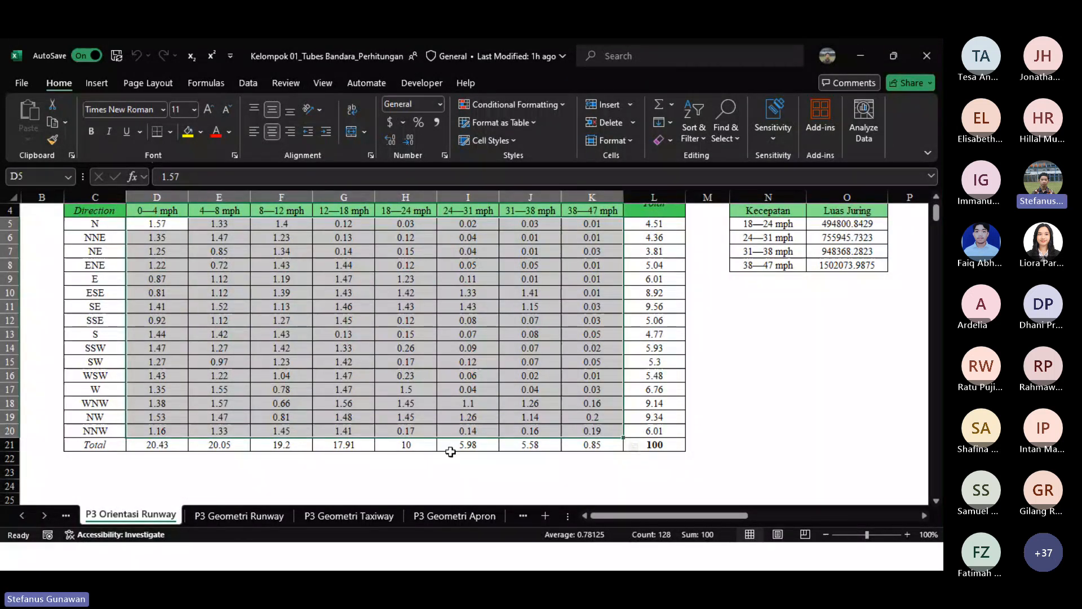
pyautogui.scroll(1, 450, 451)
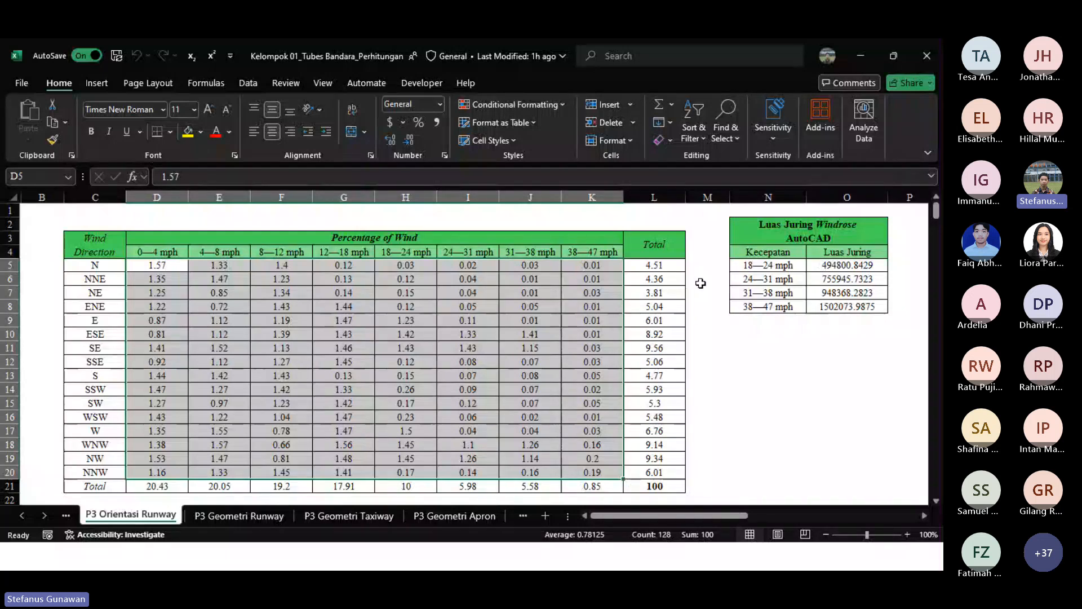
pyautogui.click(468, 320)
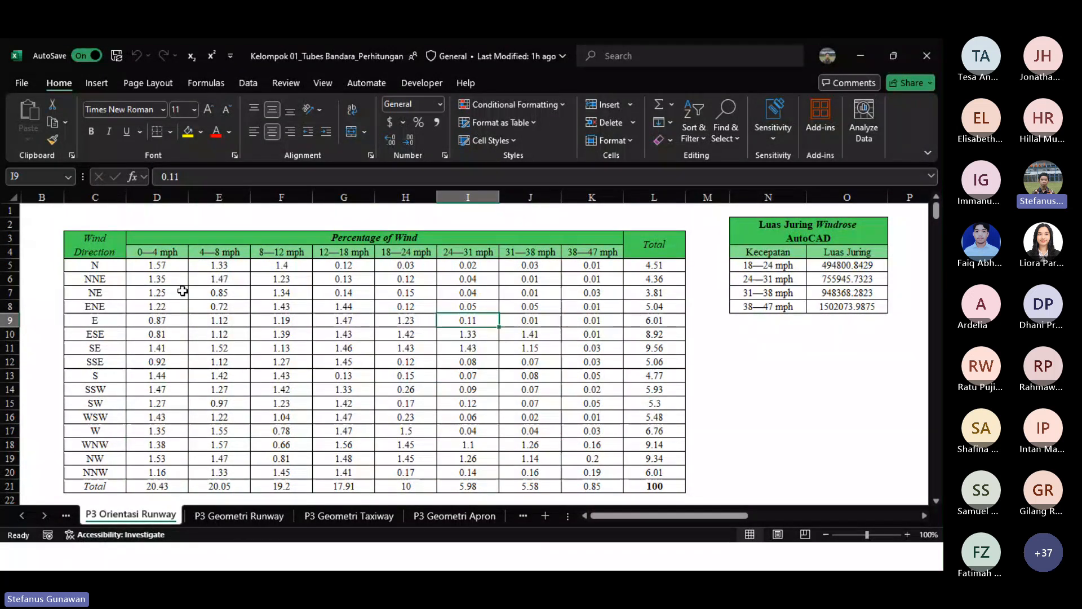
pyautogui.click(157, 266)
# Step: Examine the Orientasi 0 - 18 table and the area term in cell H32's formula for the E direction at 18–24 mph
pyautogui.scroll(-7, 309, 326)
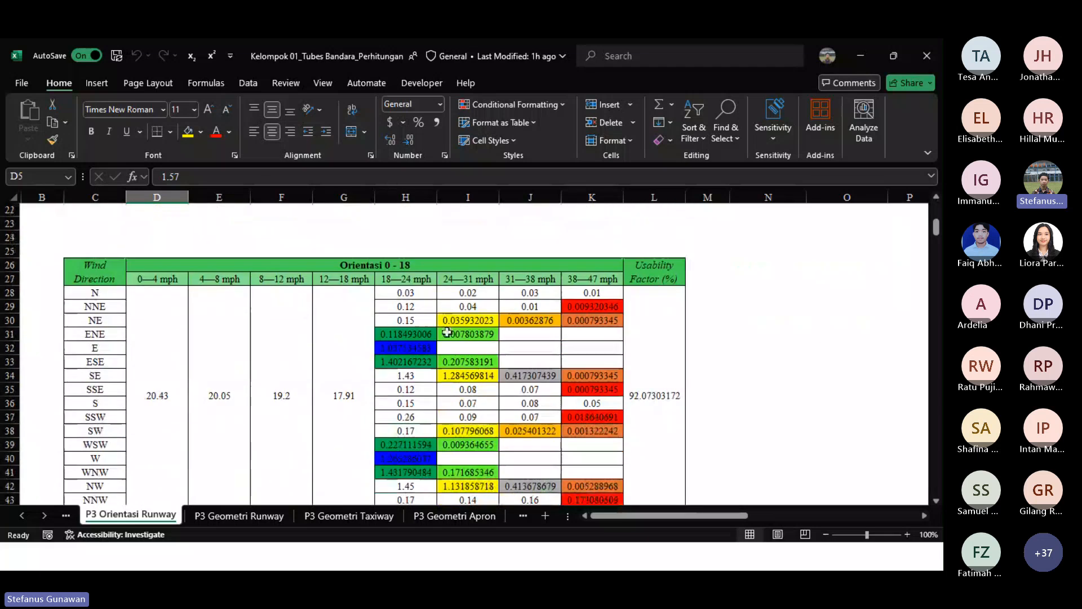
pyautogui.scroll(-2, 619, 345)
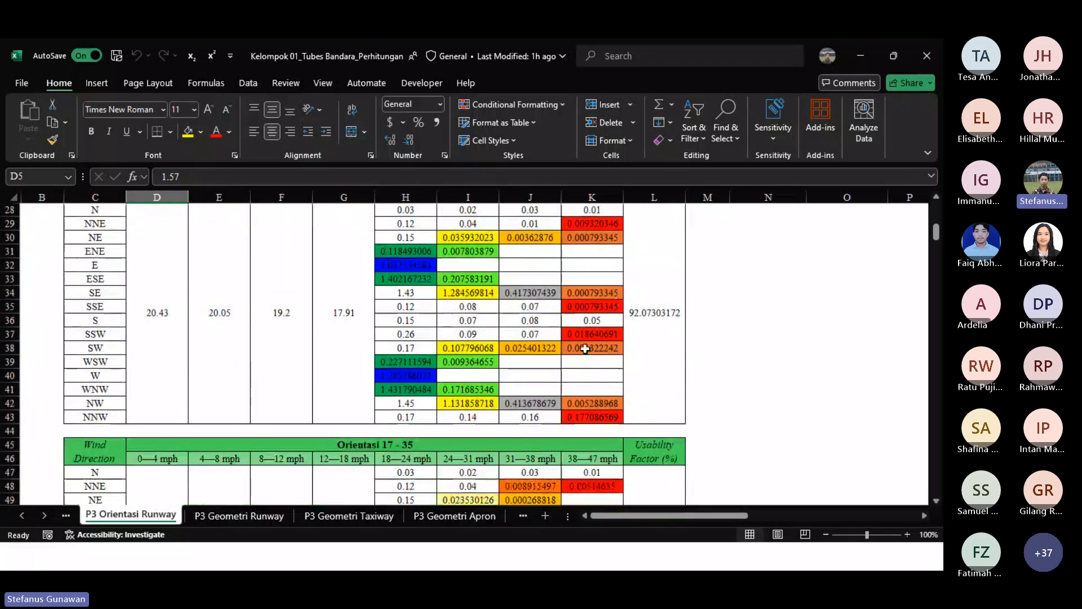
pyautogui.scroll(1, 417, 253)
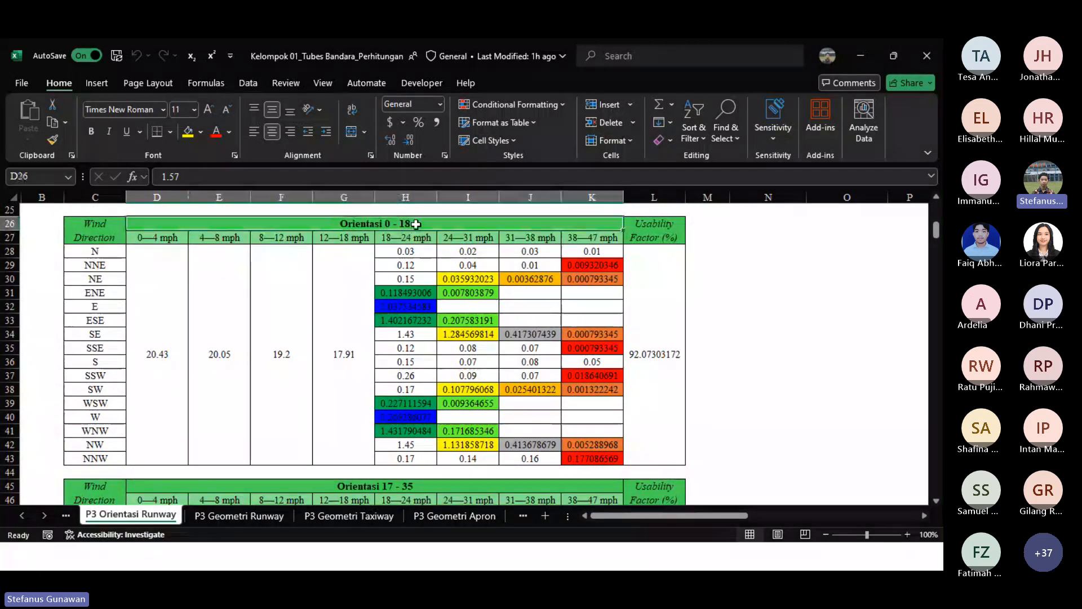
pyautogui.click(406, 306)
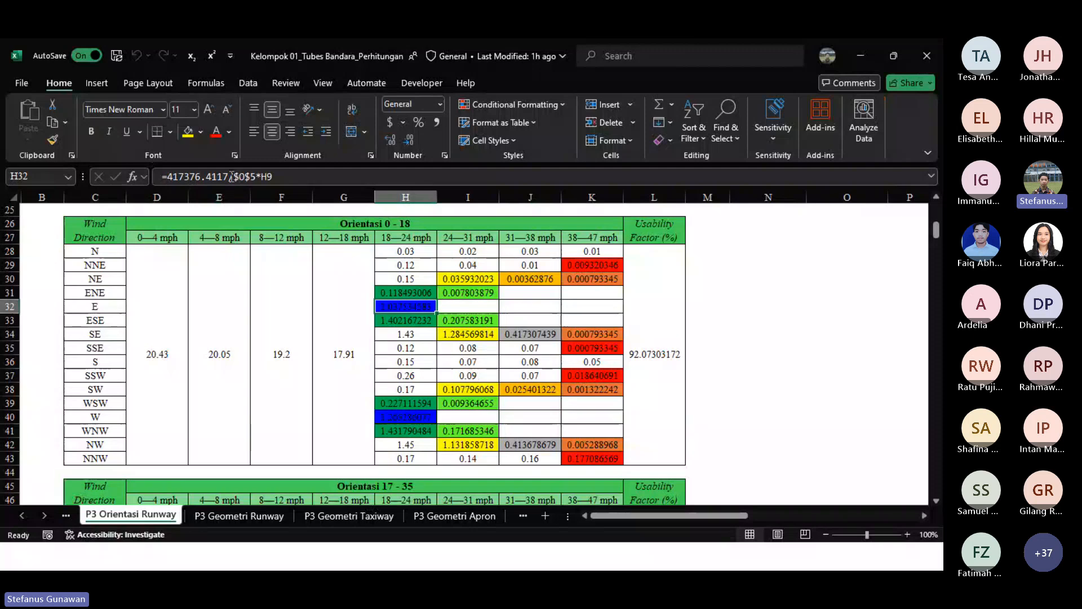
pyautogui.moveTo(229, 177); pyautogui.dragTo(181, 179)
pyautogui.press('Escape')
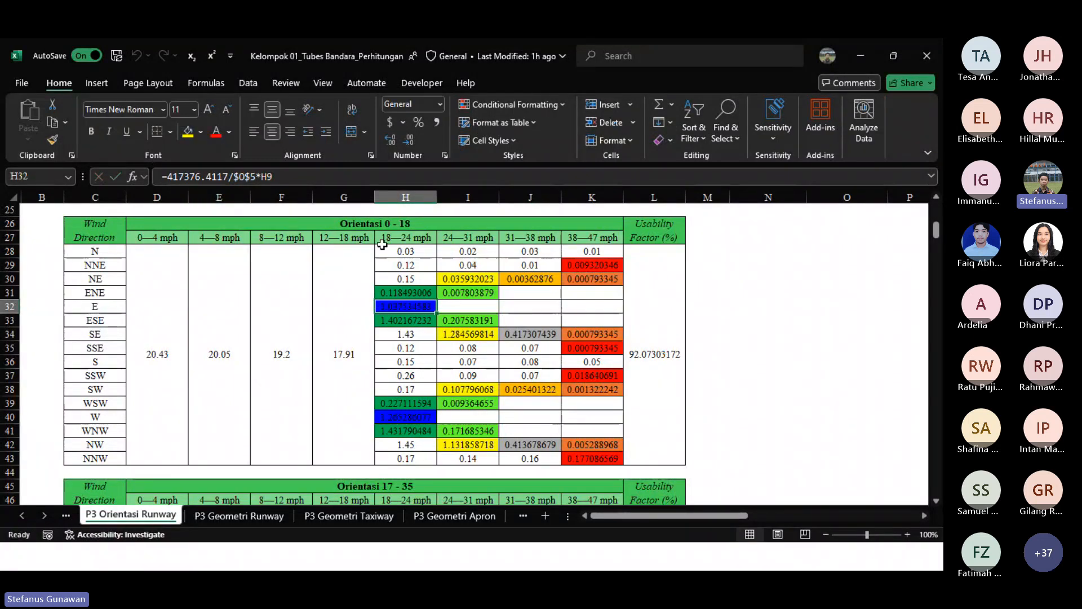
pyautogui.press('super')
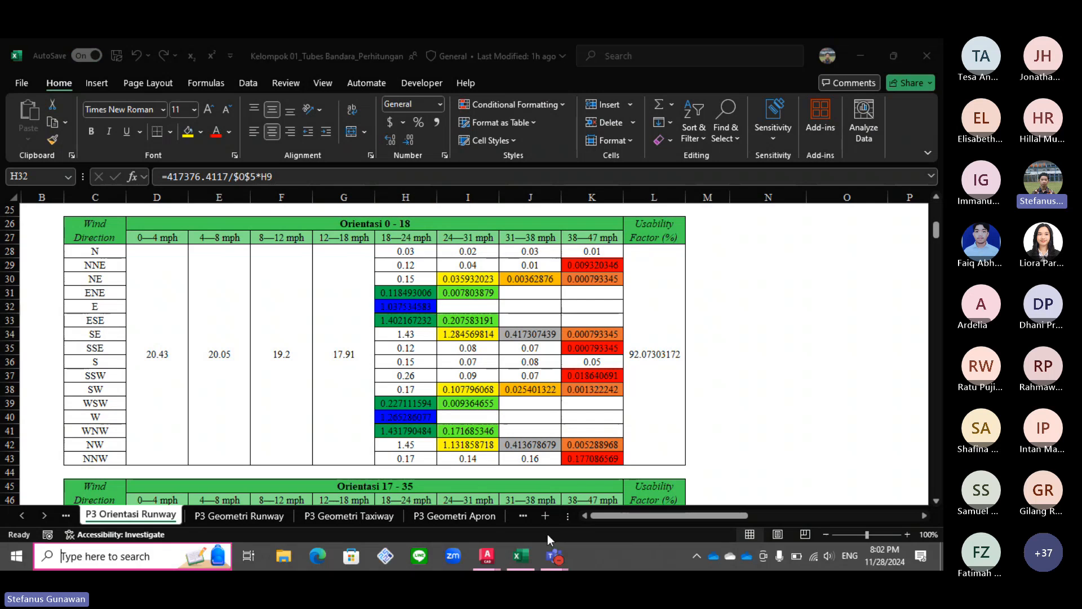
pyautogui.moveTo(490, 558)
pyautogui.click(461, 434)
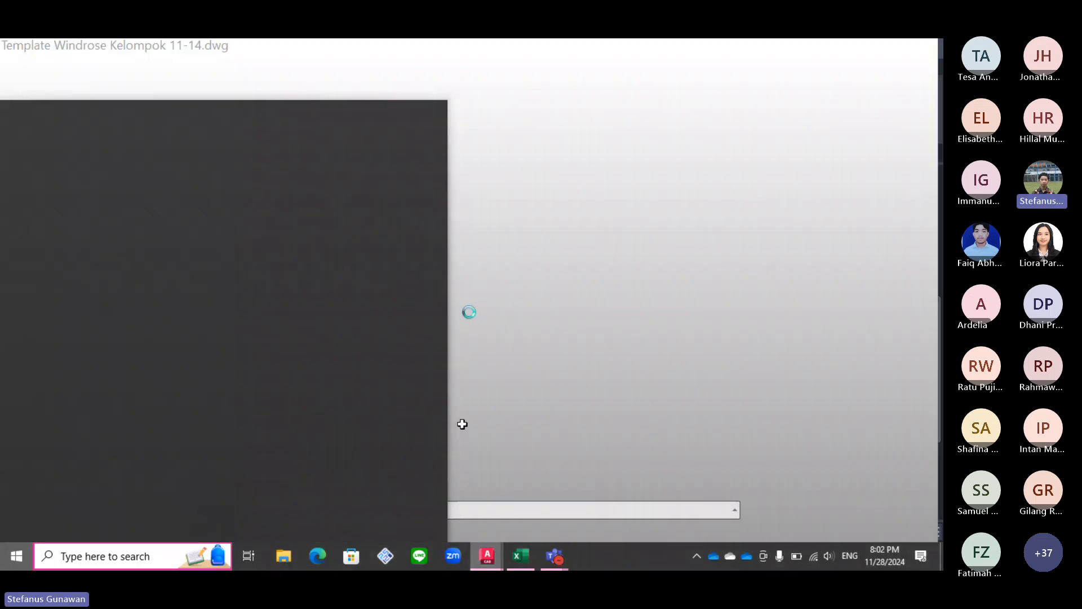
pyautogui.hotkey('alt', 'Tab')
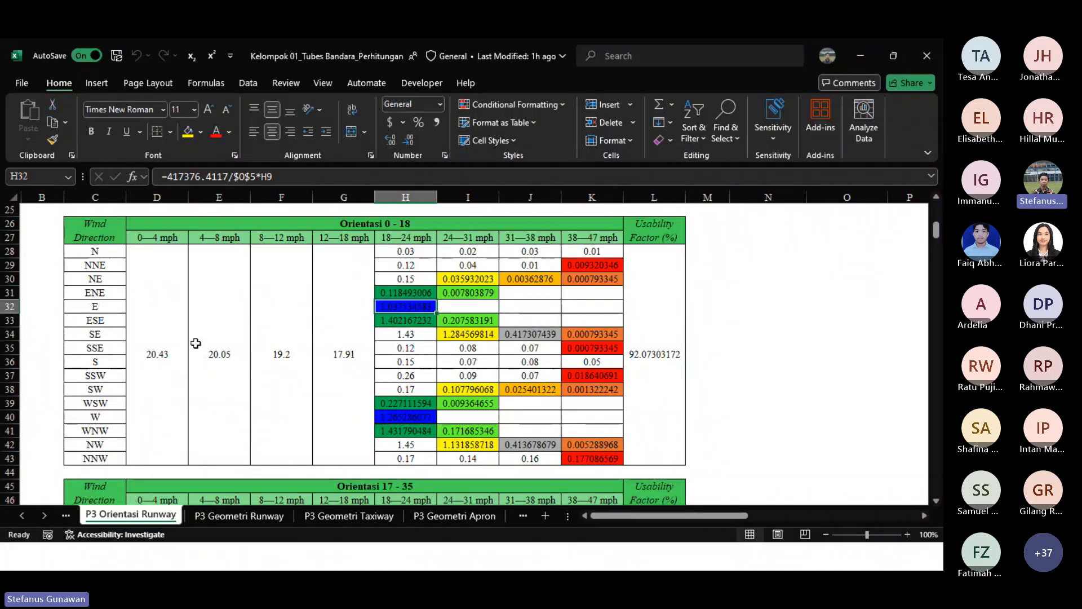
# Step: Switch to the Bandara Salma.dwg drawing in AutoCAD and examine the runway orientation windroses and the wind speed colour legend
pyautogui.press('super')
pyautogui.moveTo(487, 558)
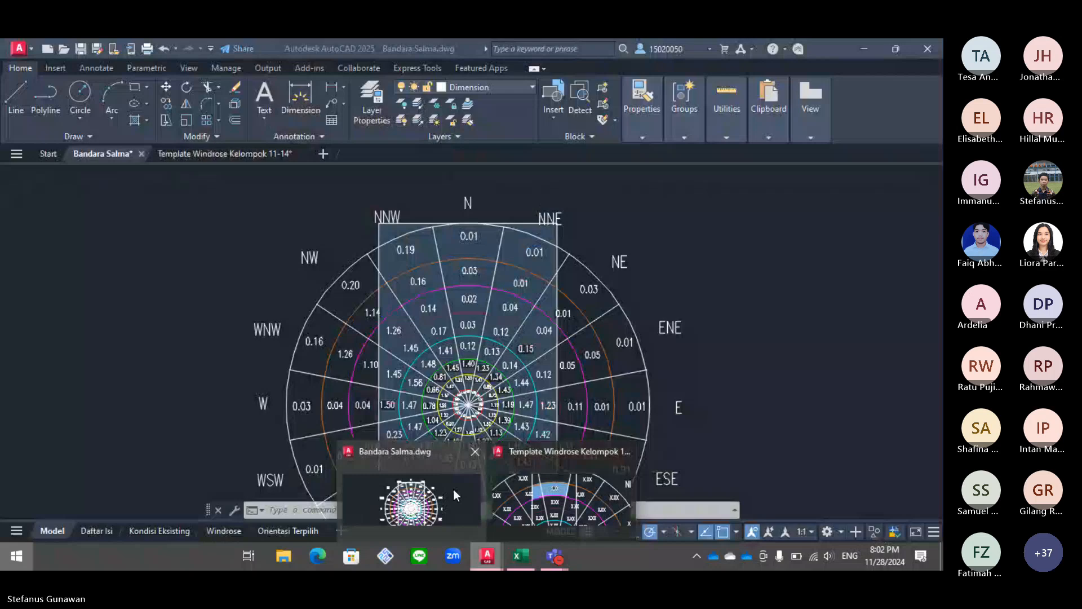
pyautogui.click(453, 490)
pyautogui.scroll(2, 610, 414)
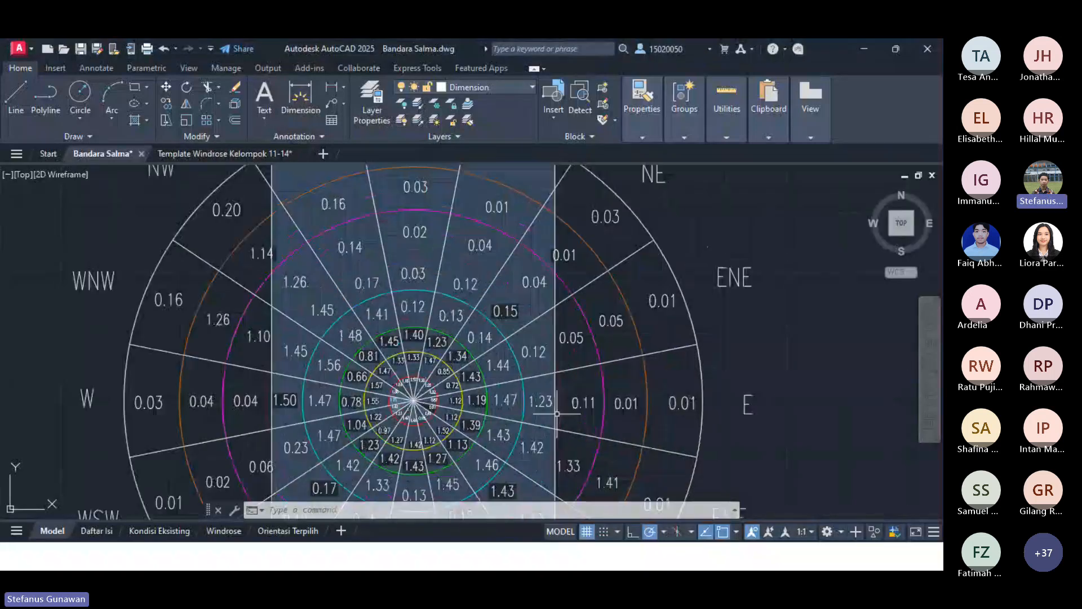
pyautogui.scroll(-4, 570, 425)
pyautogui.scroll(-4, 603, 440)
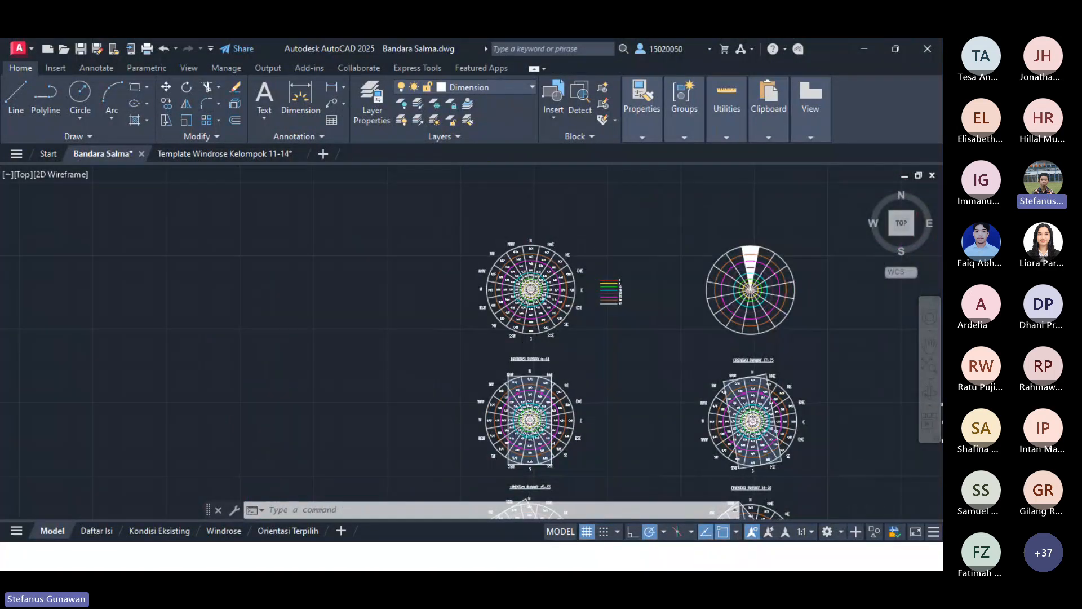
pyautogui.scroll(4, 637, 269)
pyautogui.scroll(2, 637, 270)
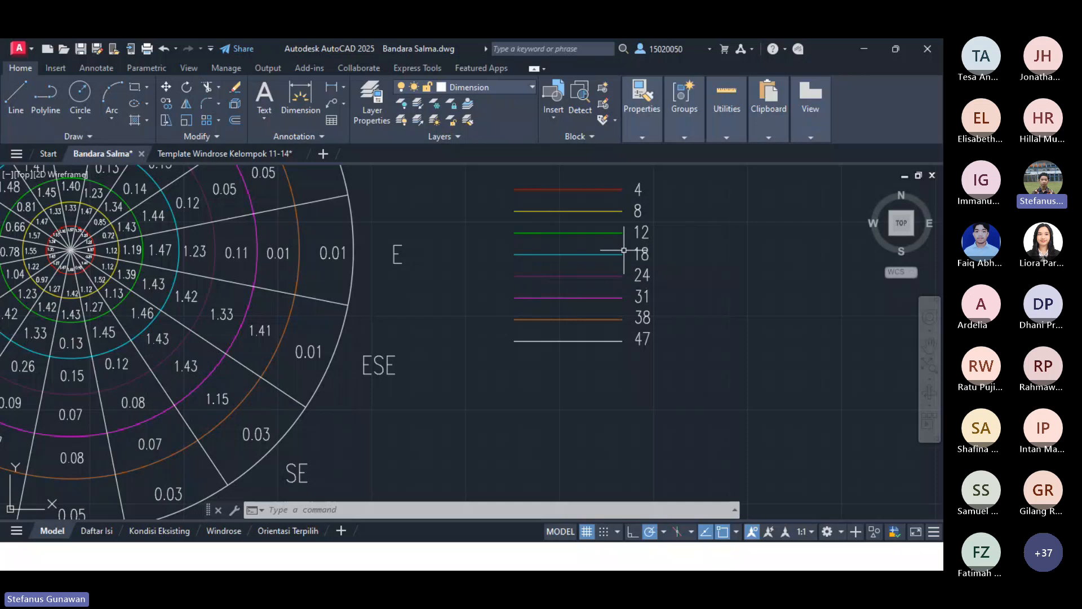
pyautogui.scroll(-3, 504, 225)
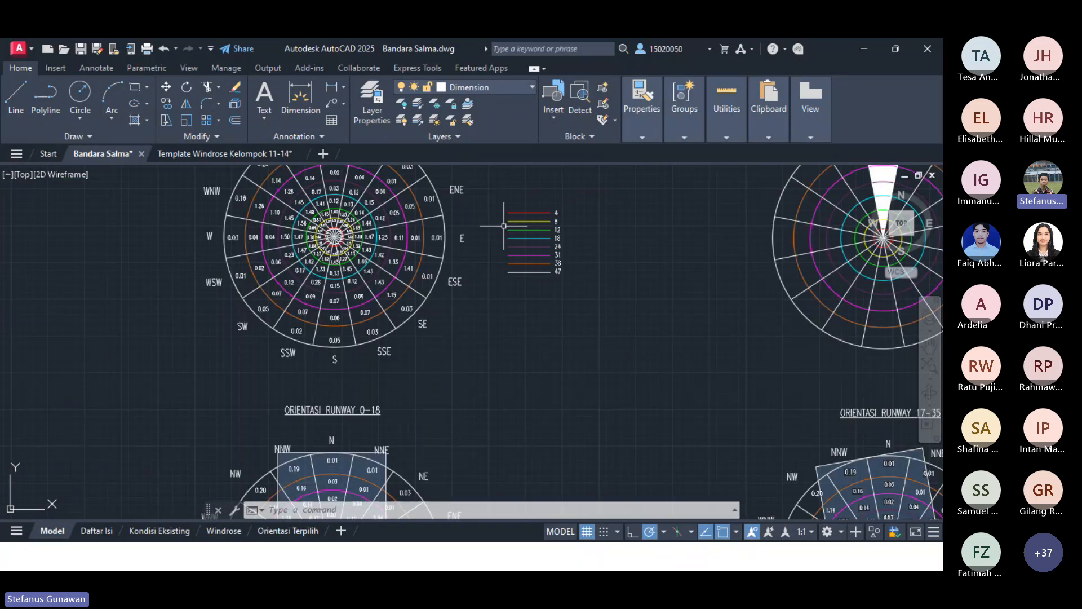
pyautogui.scroll(-2, 504, 226)
# Step: Select the hatch of the 18–24 mph E cell in the Orientasi Runway 0-18 windrose and check its area in the object properties
pyautogui.scroll(6, 440, 463)
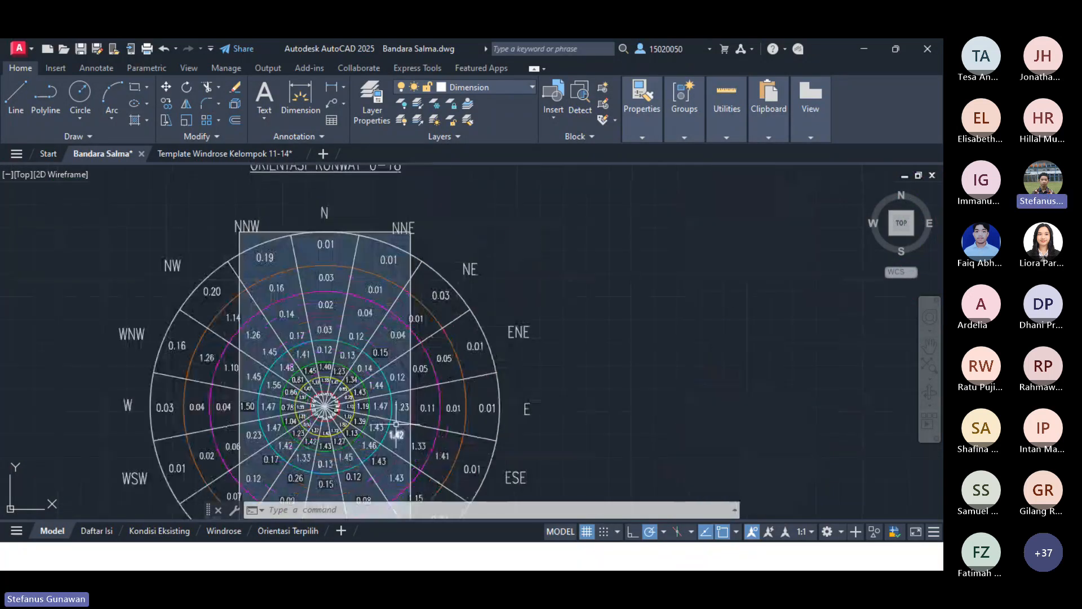
pyautogui.scroll(2, 399, 416)
pyautogui.click(429, 420)
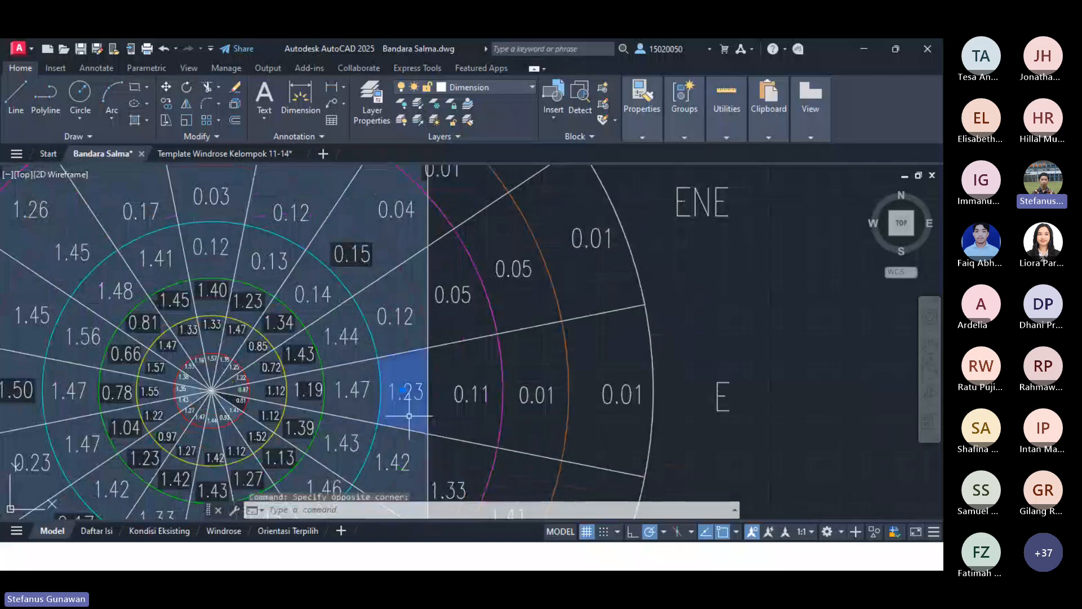
pyautogui.click(409, 416)
pyautogui.click(52, 70)
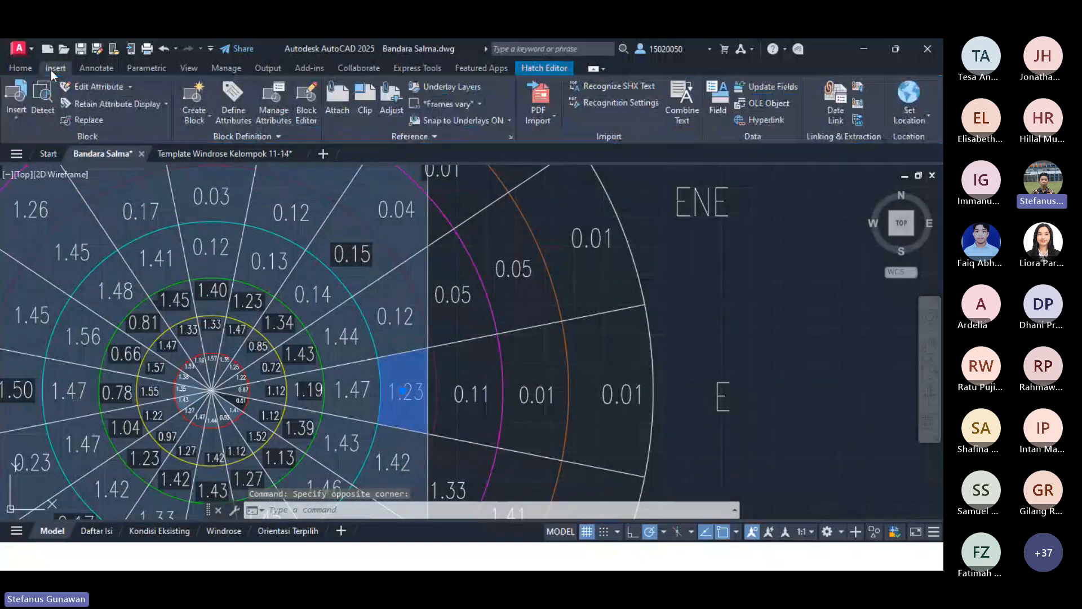
pyautogui.click(23, 68)
pyautogui.click(642, 102)
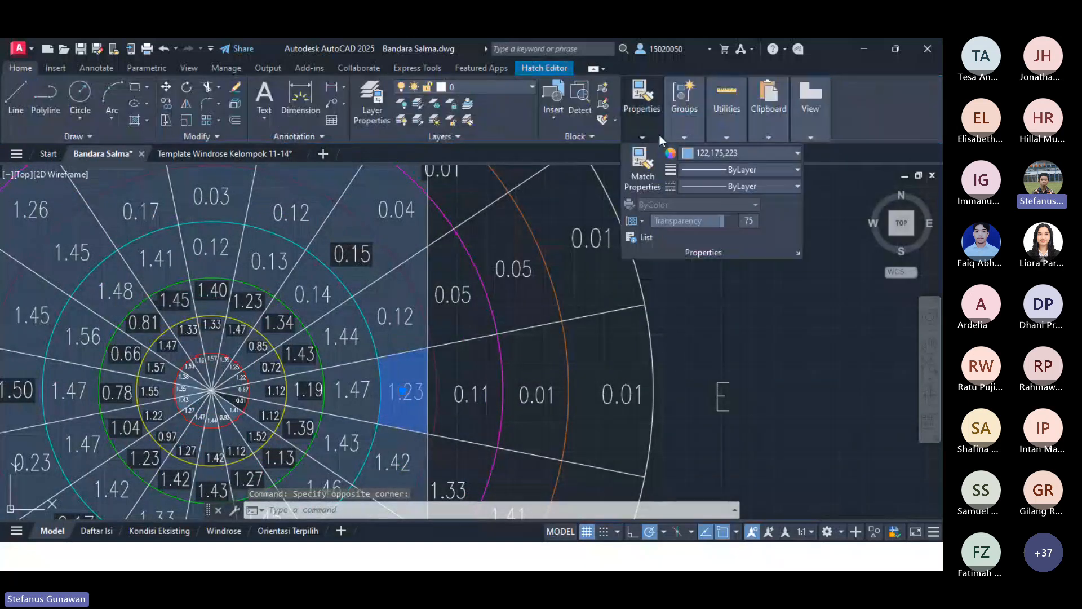
pyautogui.click(798, 253)
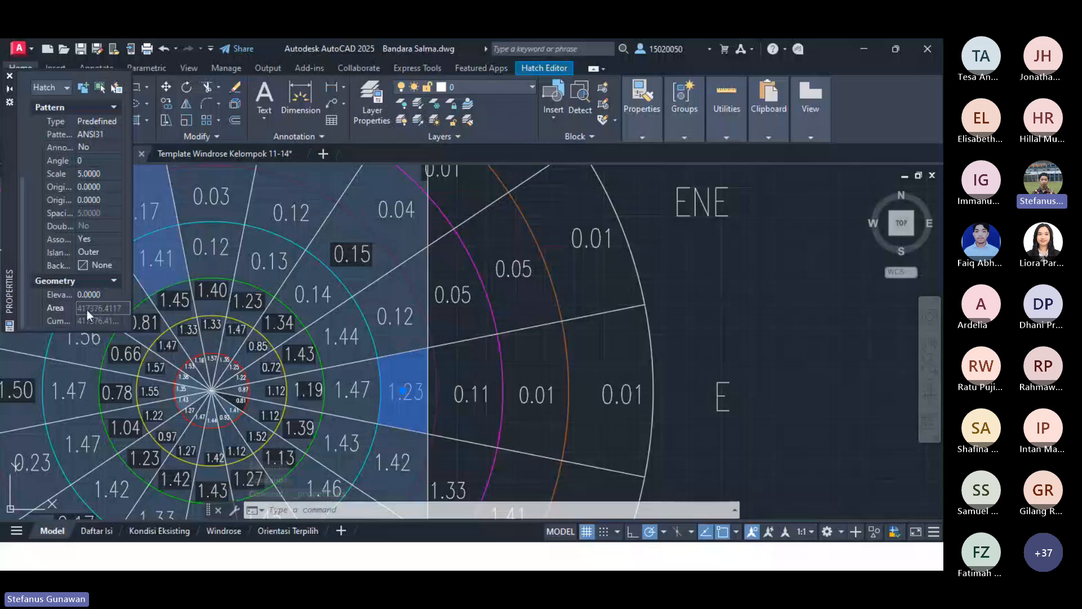
# Step: Switch to the Excel workbook and compare the hatch area with the first term of the formula in H32
pyautogui.press('super')
pyautogui.click(521, 556)
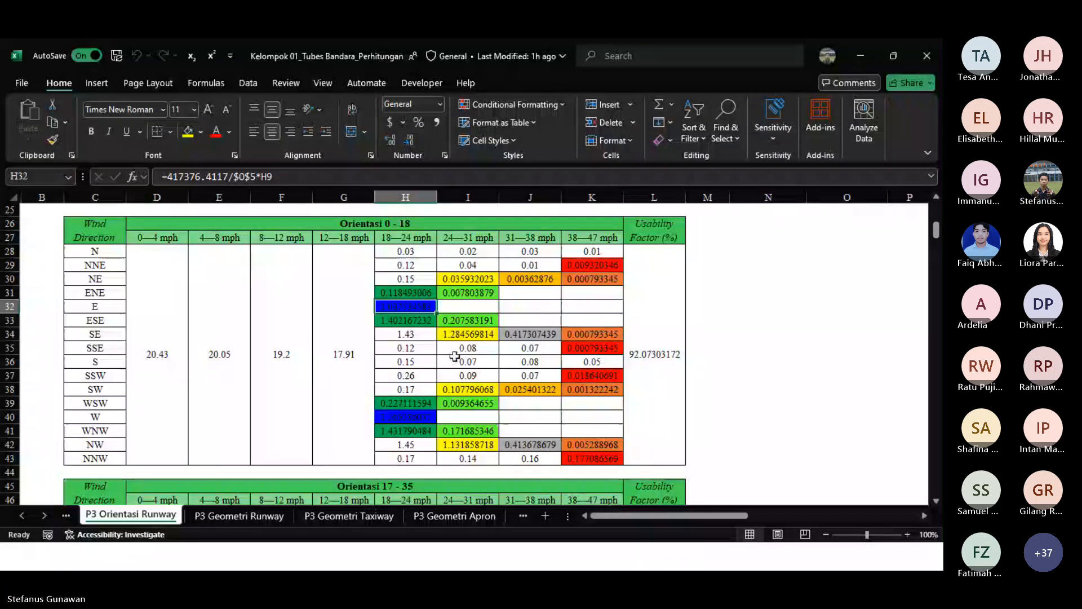
pyautogui.moveTo(228, 181); pyautogui.dragTo(167, 182)
pyautogui.press('Escape')
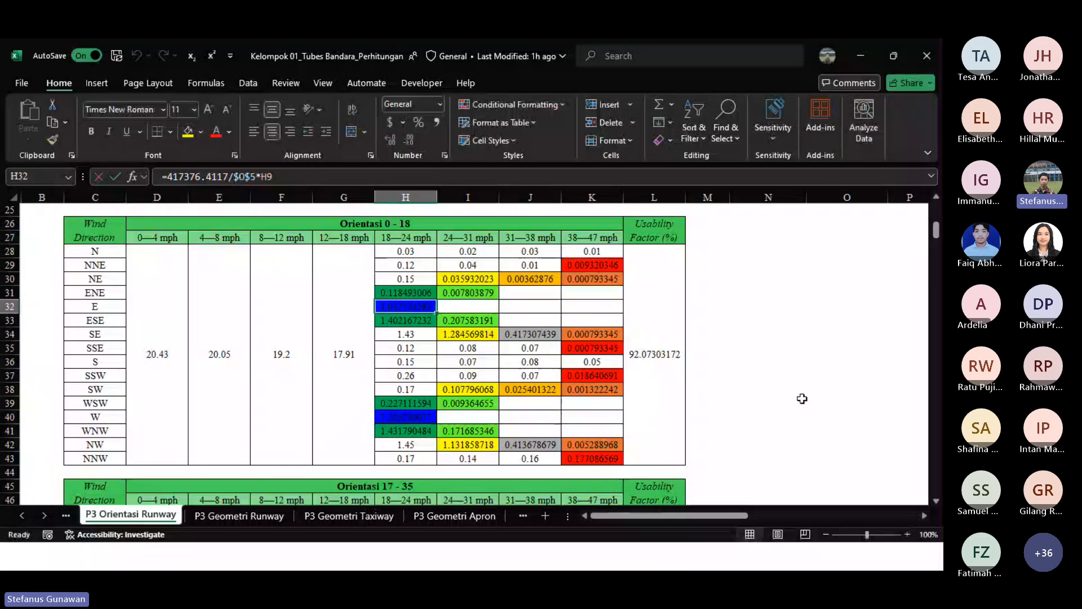
# Step: Examine the full sector areas in O5:O8 of the Luas Juring Windrose AutoCAD table
pyautogui.scroll(8, 761, 429)
pyautogui.moveTo(696, 515); pyautogui.dragTo(792, 516)
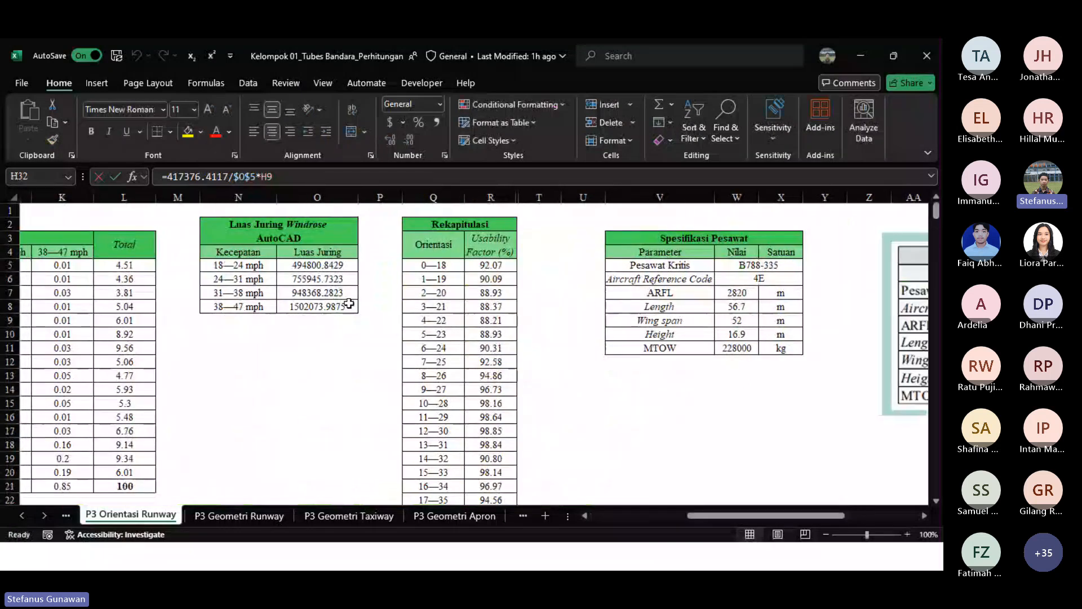
pyautogui.click(317, 267)
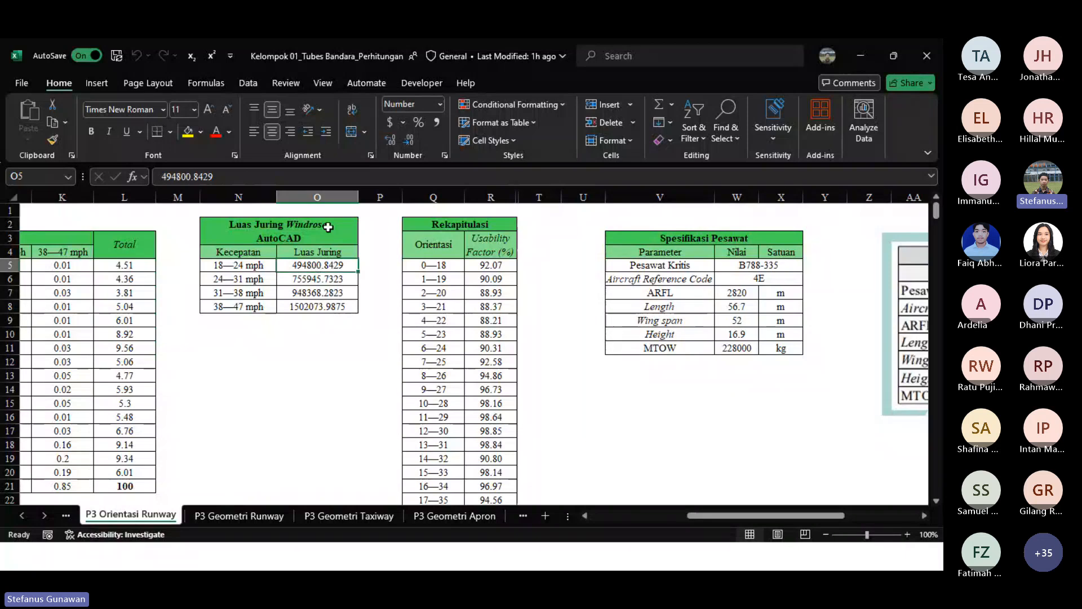
pyautogui.moveTo(216, 176); pyautogui.dragTo(150, 190)
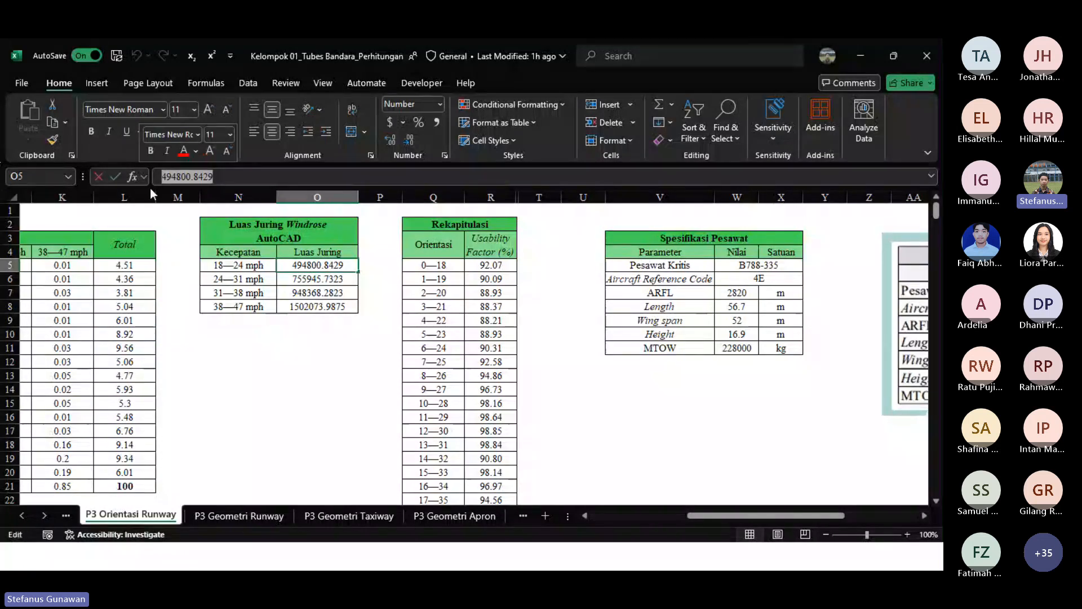
pyautogui.press('Escape')
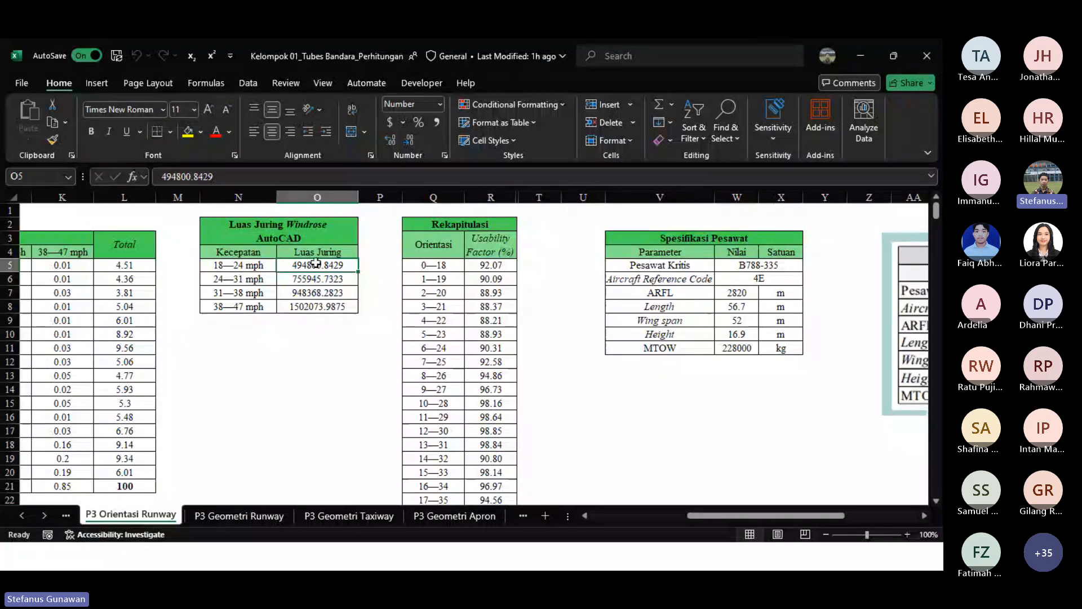
pyautogui.moveTo(317, 262); pyautogui.dragTo(326, 306)
# Step: Trace the cells referenced by the formula in H32, and check the Usability Factor formula of the Orientasi 0 - 18 table
pyautogui.scroll(-4, 713, 488)
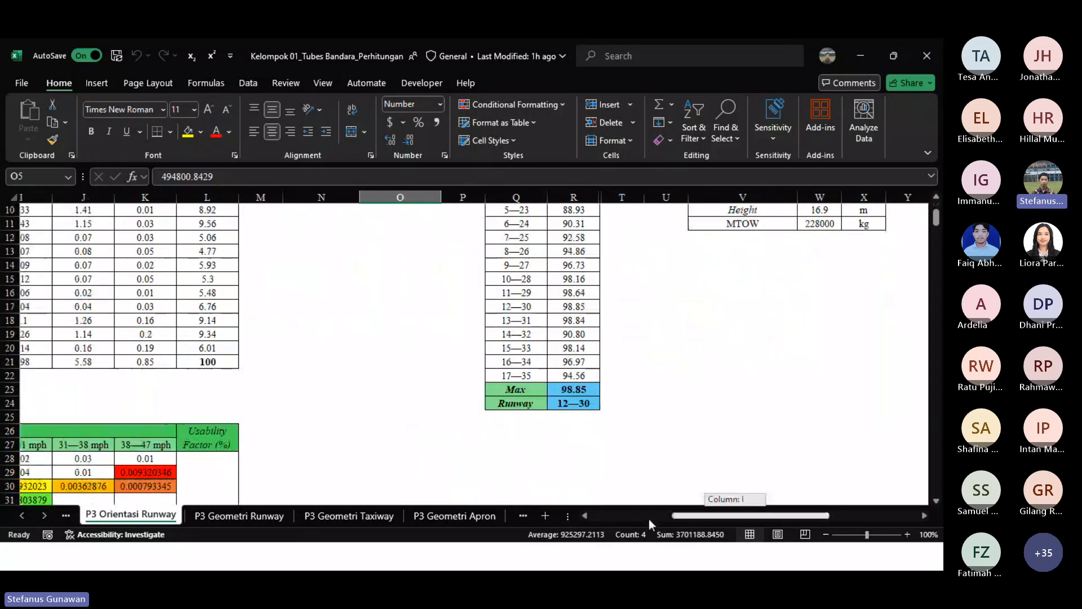
pyautogui.hscroll(-3, 648, 515)
pyautogui.scroll(-1, 452, 417)
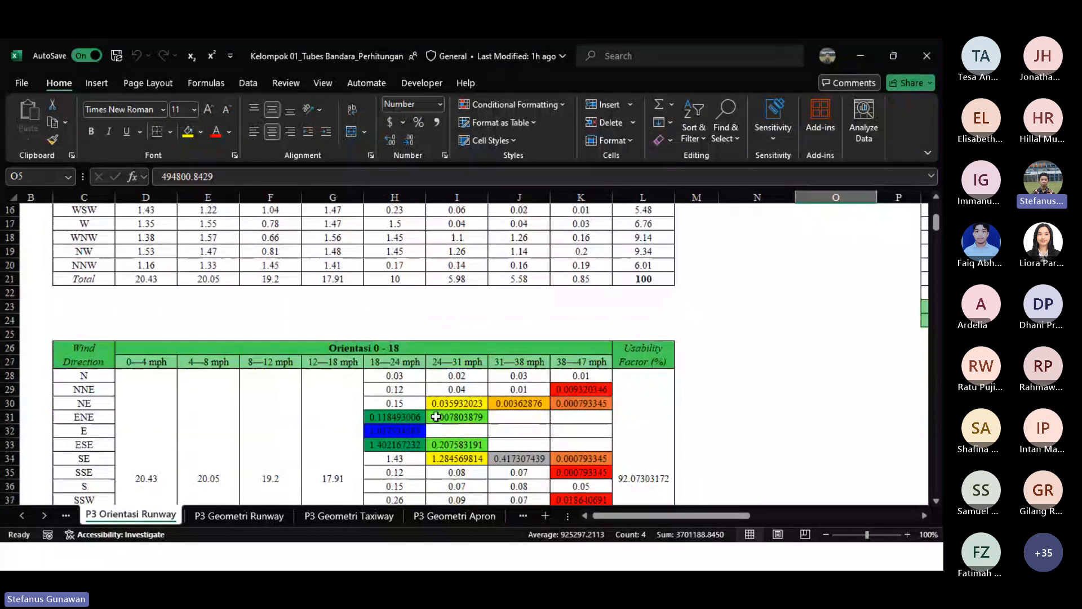
pyautogui.click(421, 431)
pyautogui.scroll(-1, 452, 389)
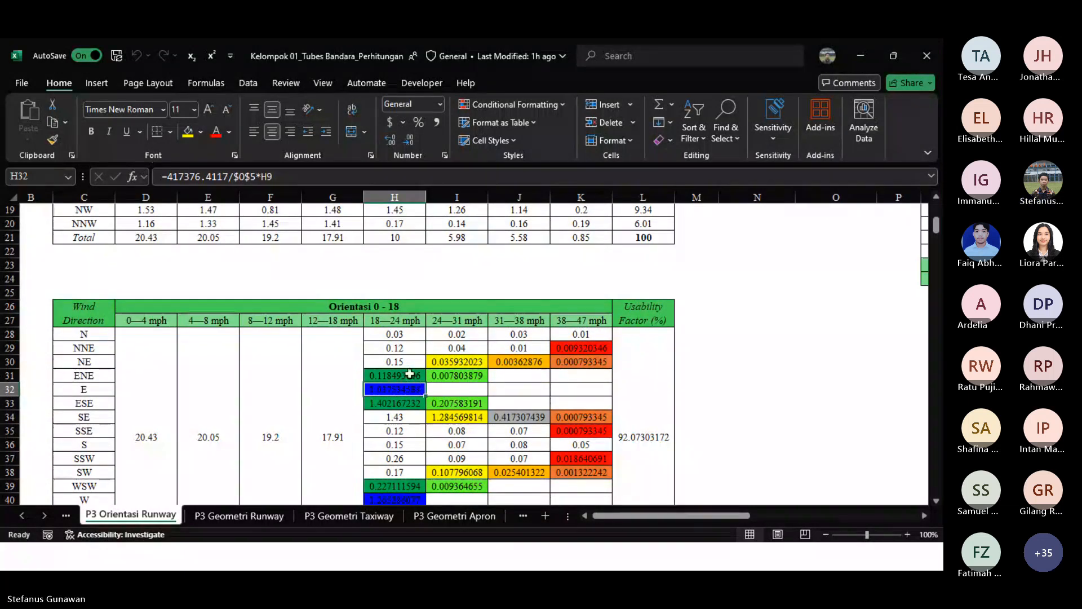
pyautogui.scroll(-1, 409, 373)
pyautogui.click(265, 180)
pyautogui.scroll(4, 483, 306)
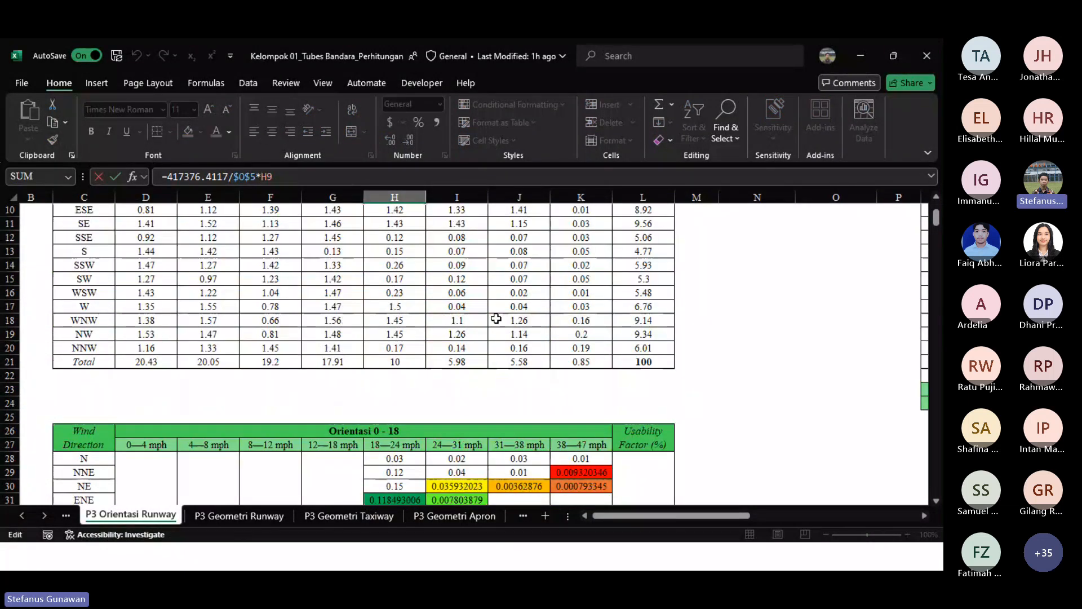
pyautogui.scroll(3, 496, 319)
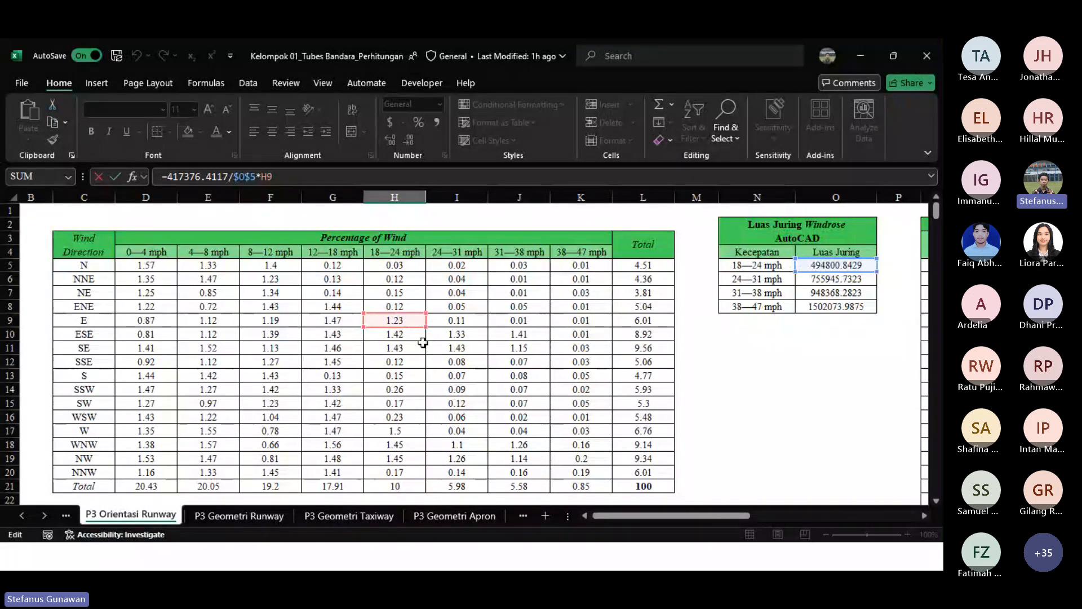
pyautogui.press('Escape')
pyautogui.scroll(-4, 530, 355)
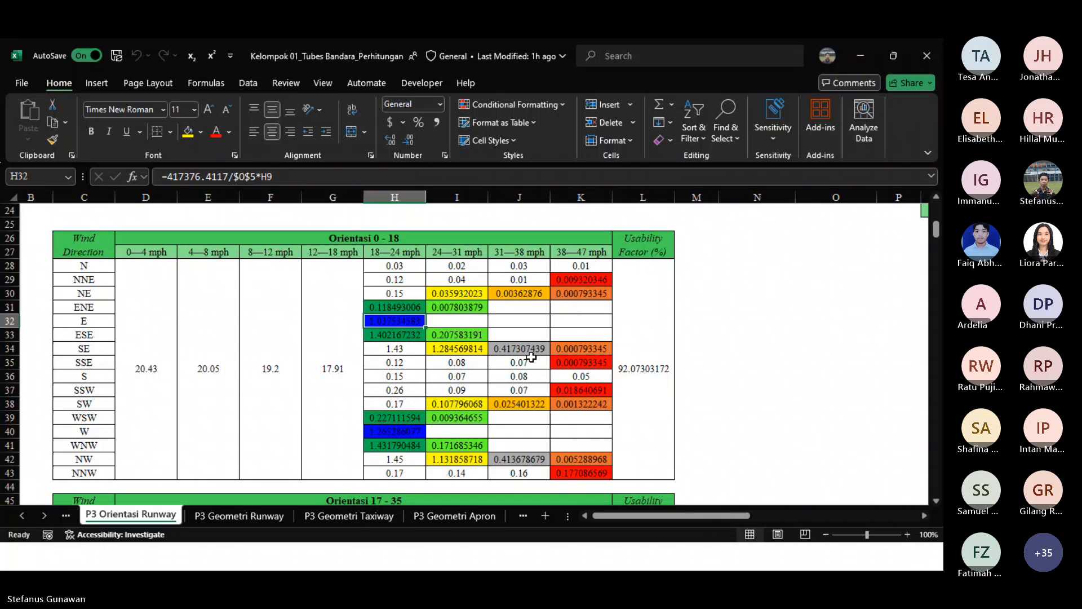
pyautogui.click(637, 376)
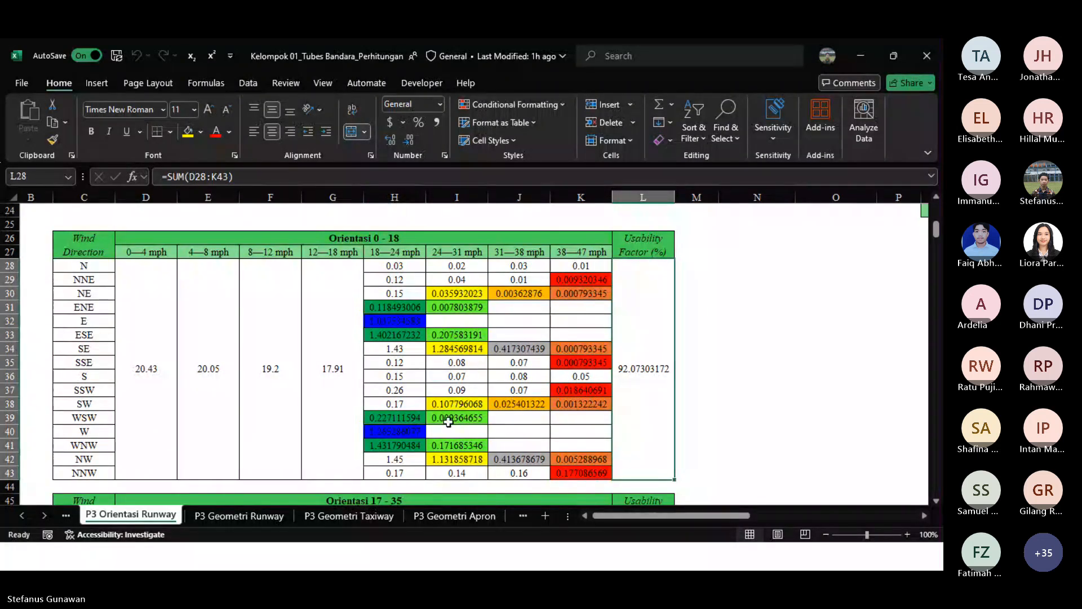
# Step: Switch to the Template Windrose Kelompok 11-14.dwg drawing in AutoCAD and open its Windrose layout
pyautogui.press('super')
pyautogui.moveTo(509, 532)
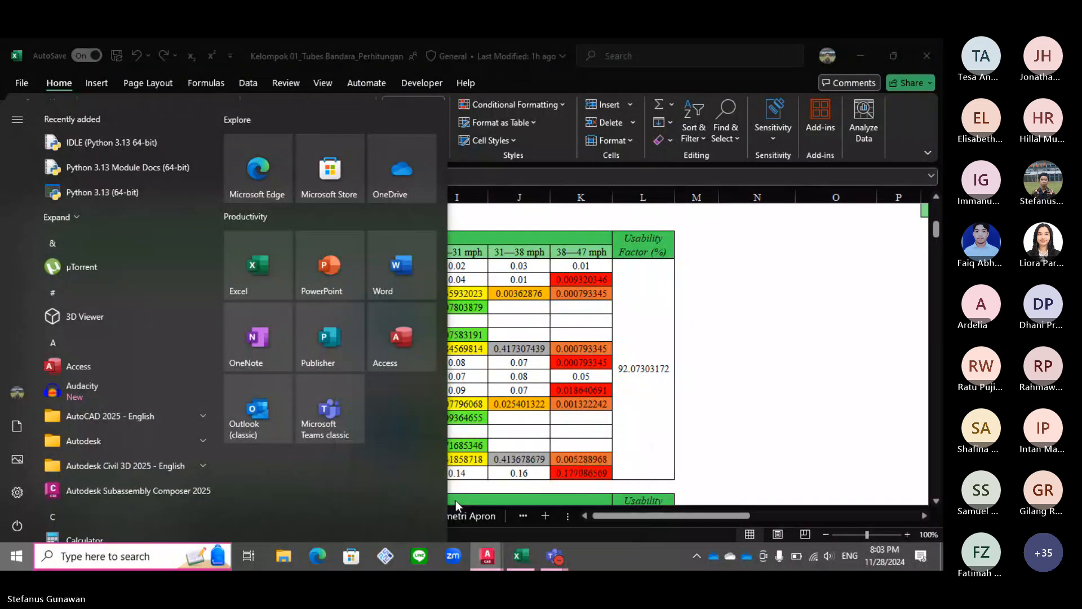
pyautogui.moveTo(487, 556)
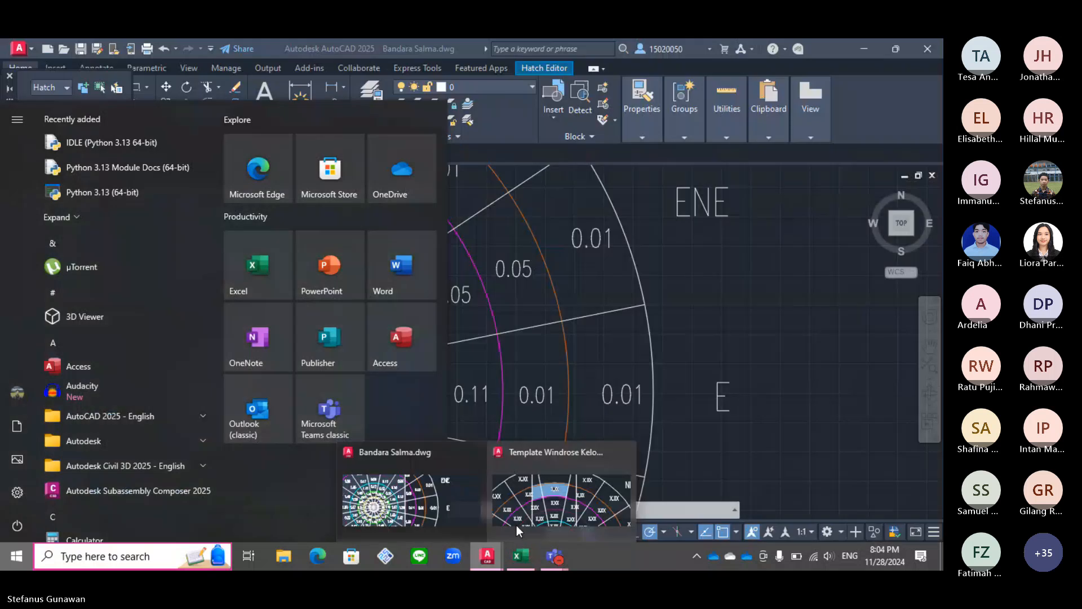
pyautogui.click(516, 525)
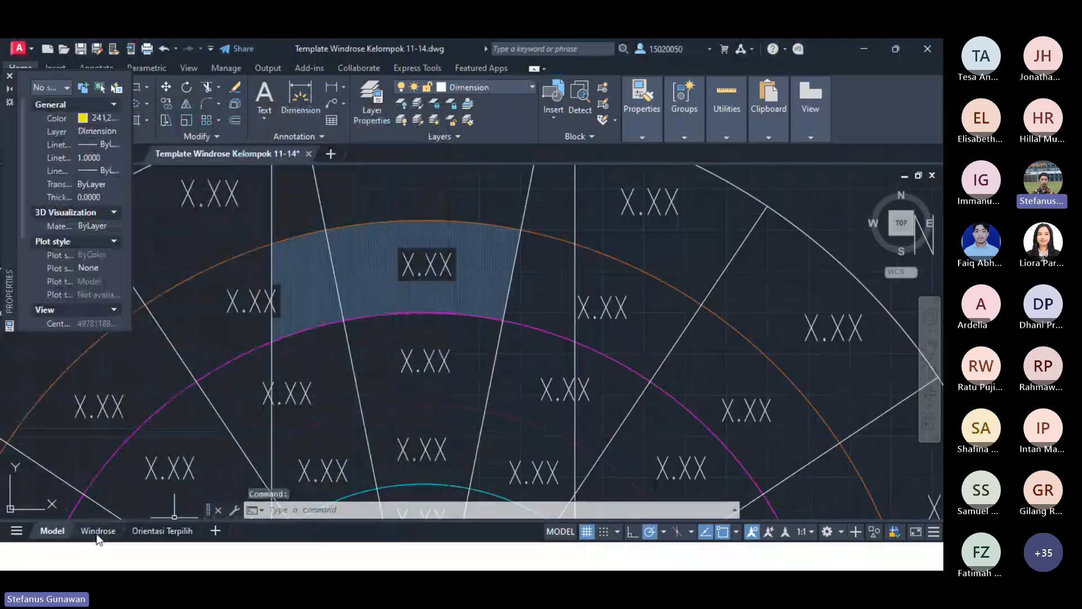
pyautogui.click(98, 531)
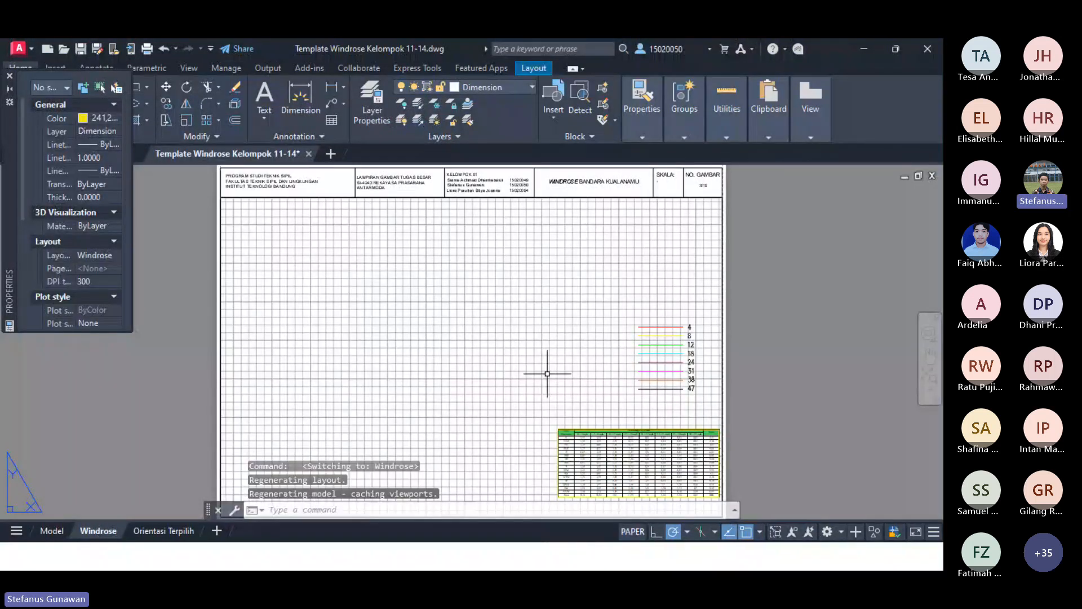
# Step: Check the title block of the Windrose layout, including its group, drawing title and scale fields, against the Orientasi Terpilih layout
pyautogui.click(159, 531)
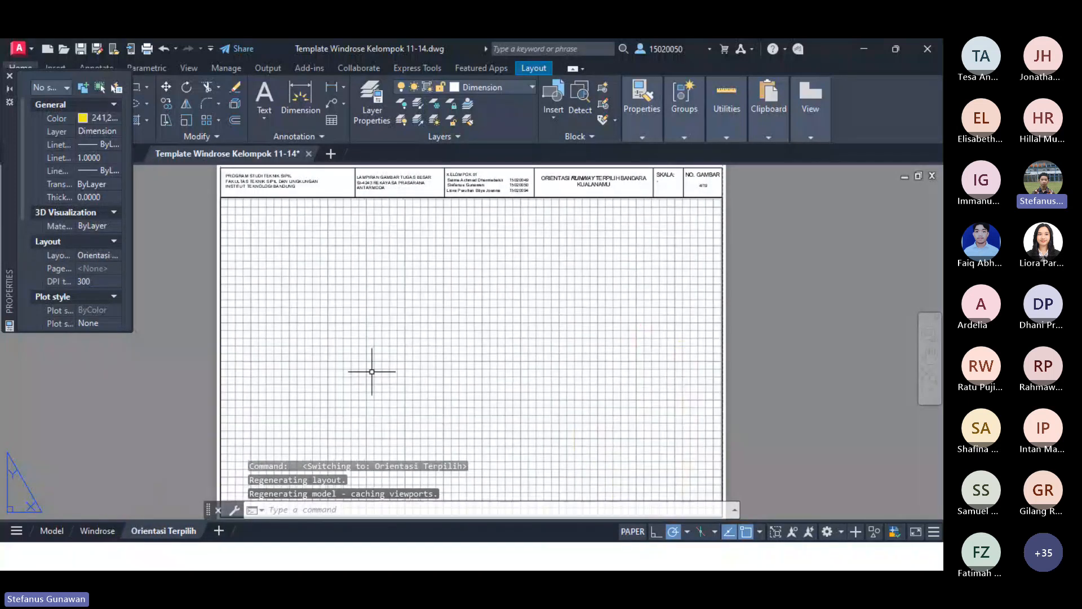
pyautogui.click(97, 531)
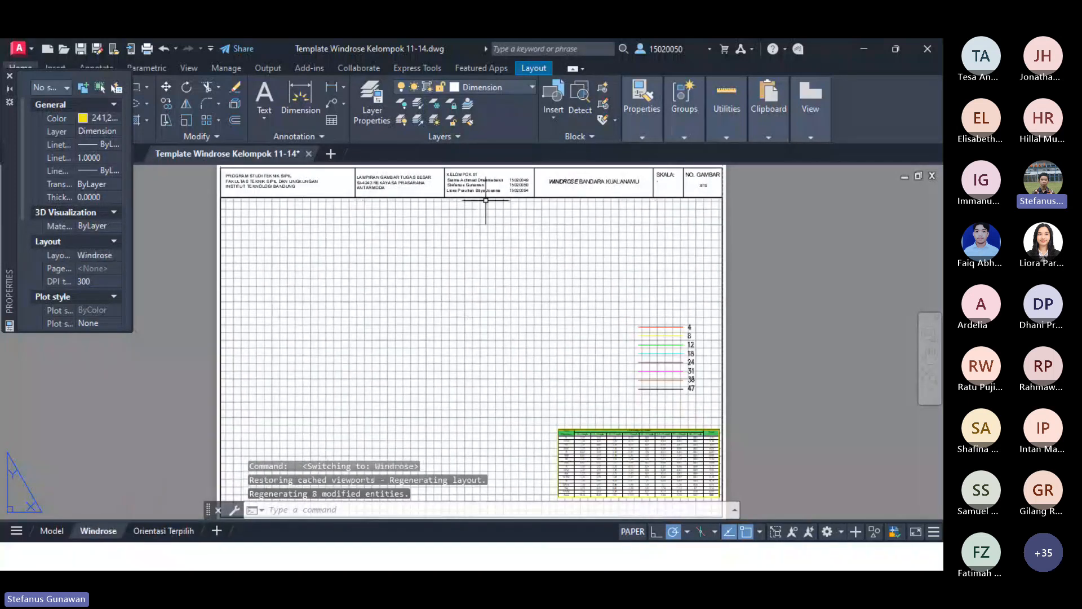
pyautogui.scroll(5, 486, 200)
pyautogui.scroll(-3, 485, 188)
pyautogui.scroll(3, 485, 249)
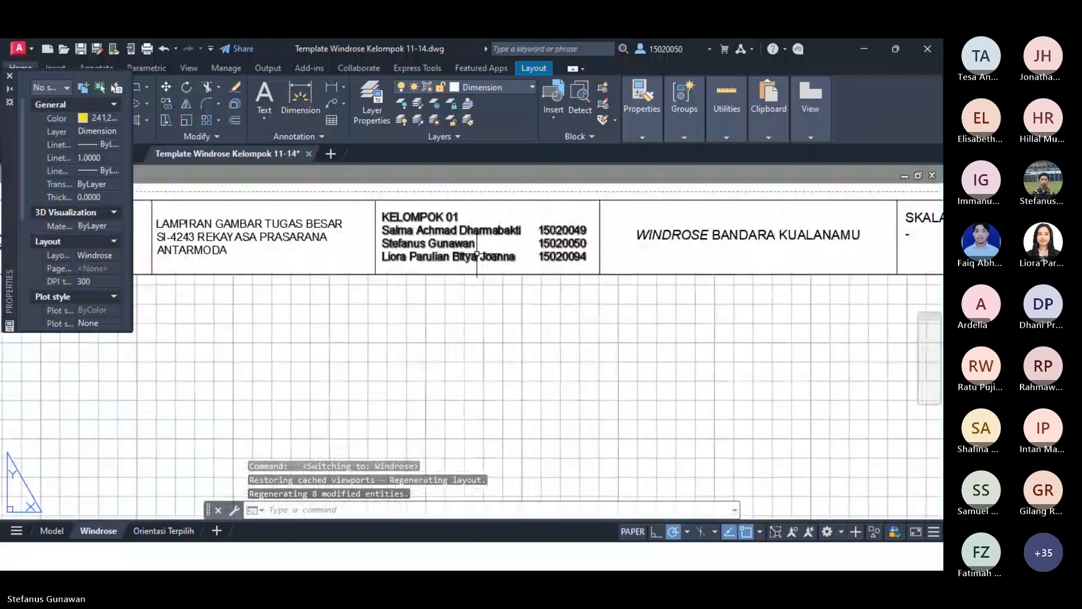
pyautogui.scroll(-5, 477, 254)
pyautogui.scroll(4, 356, 268)
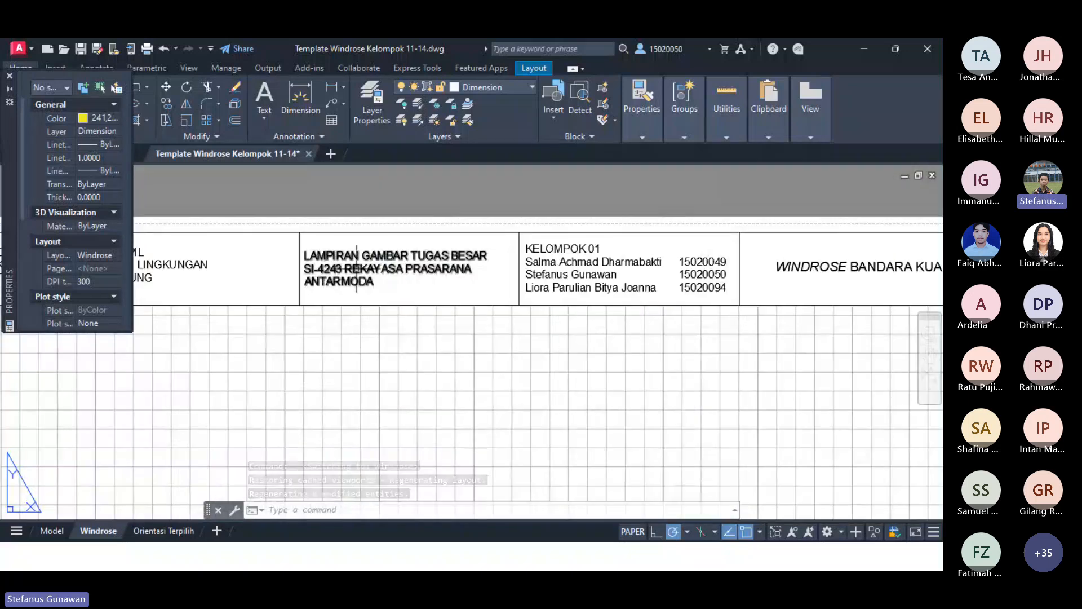
pyautogui.scroll(-6, 406, 337)
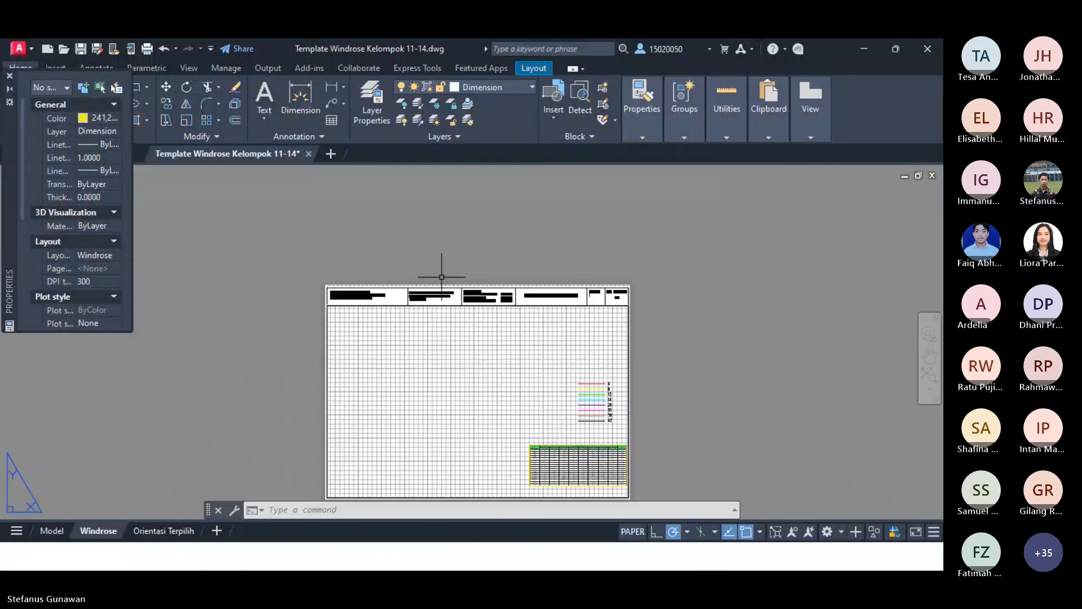
pyautogui.scroll(2, 448, 350)
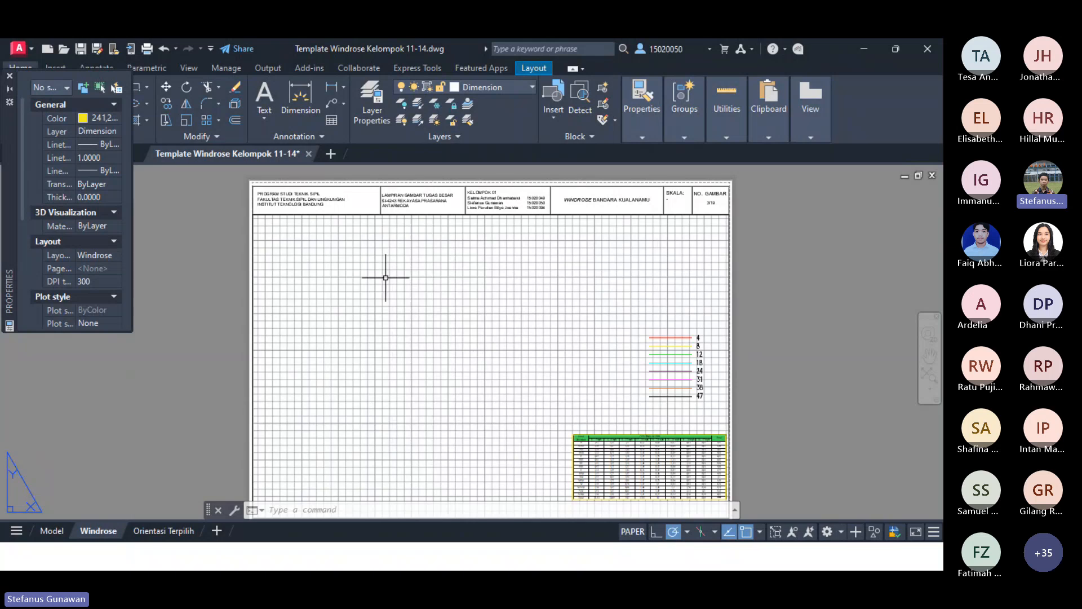
# Step: Compare the sheet contents of the Orientasi Terpilih layout with the Windrose layout, ending on Orientasi Terpilih
pyautogui.click(164, 531)
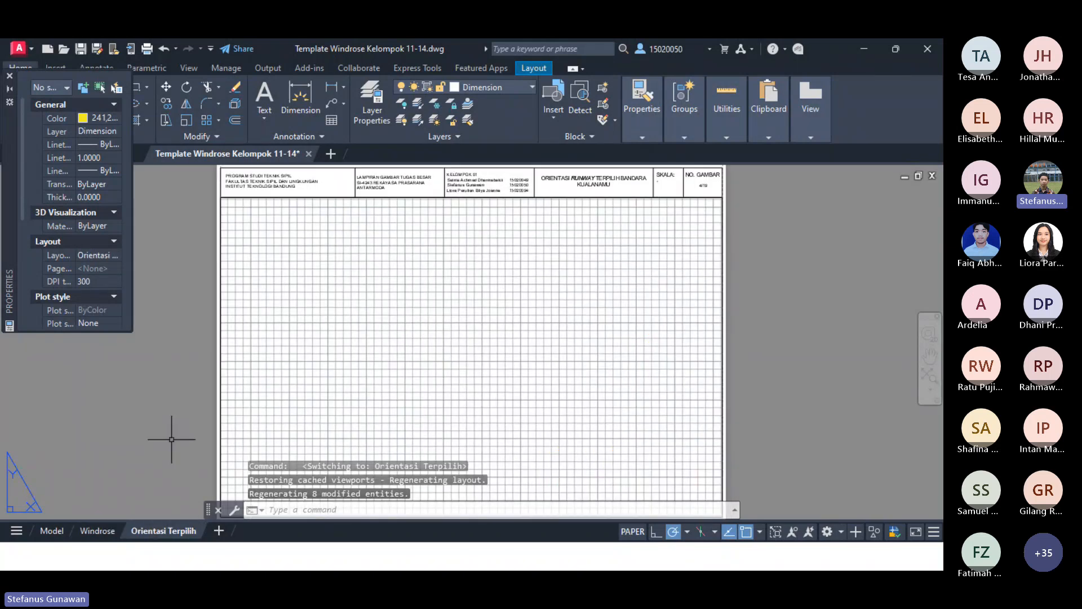
pyautogui.click(96, 530)
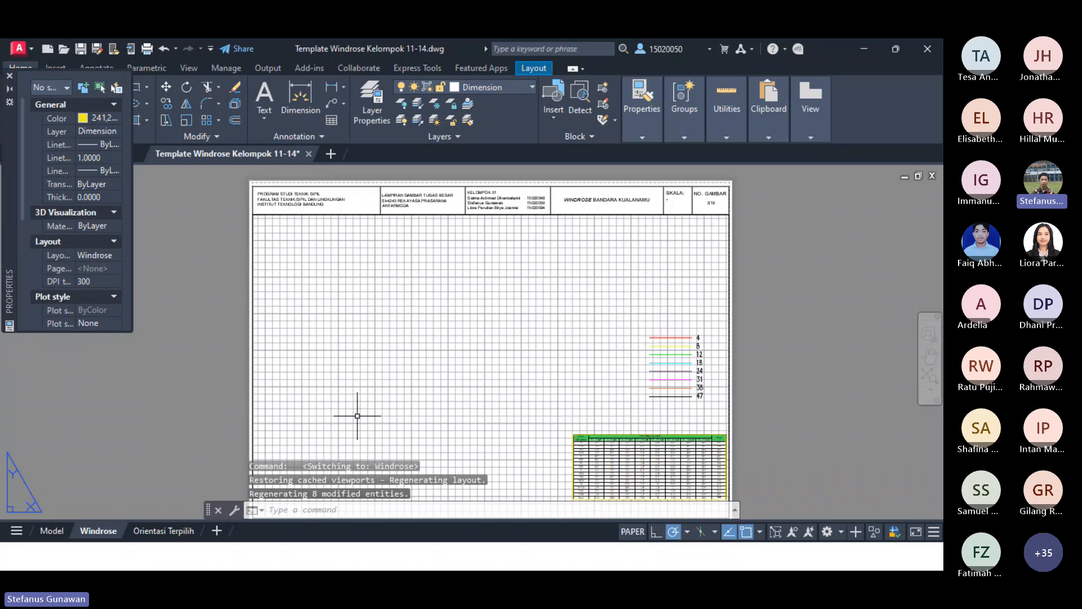
pyautogui.click(179, 531)
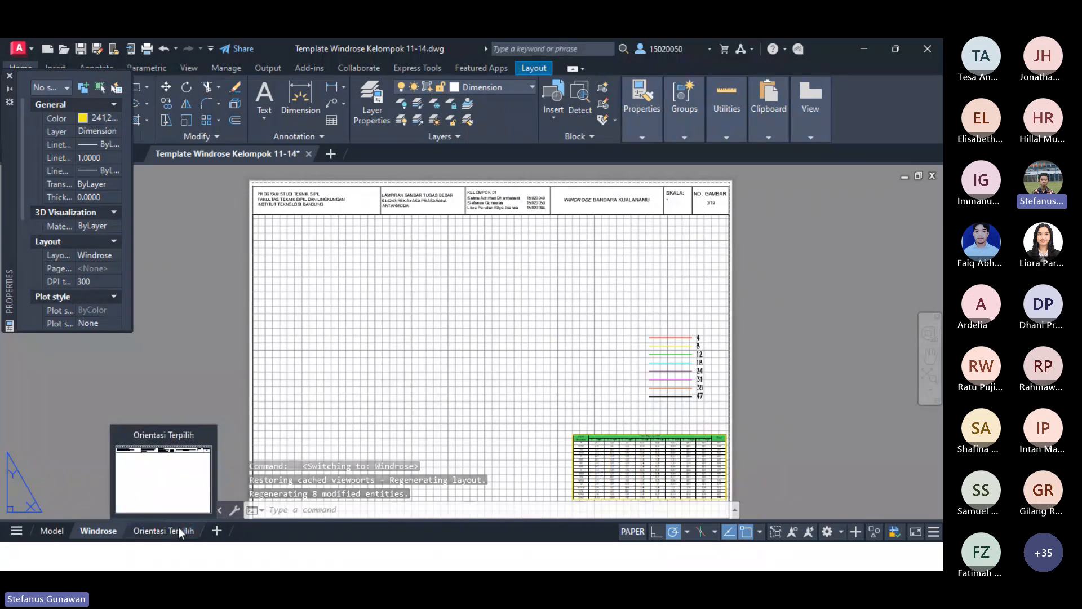
pyautogui.click(180, 531)
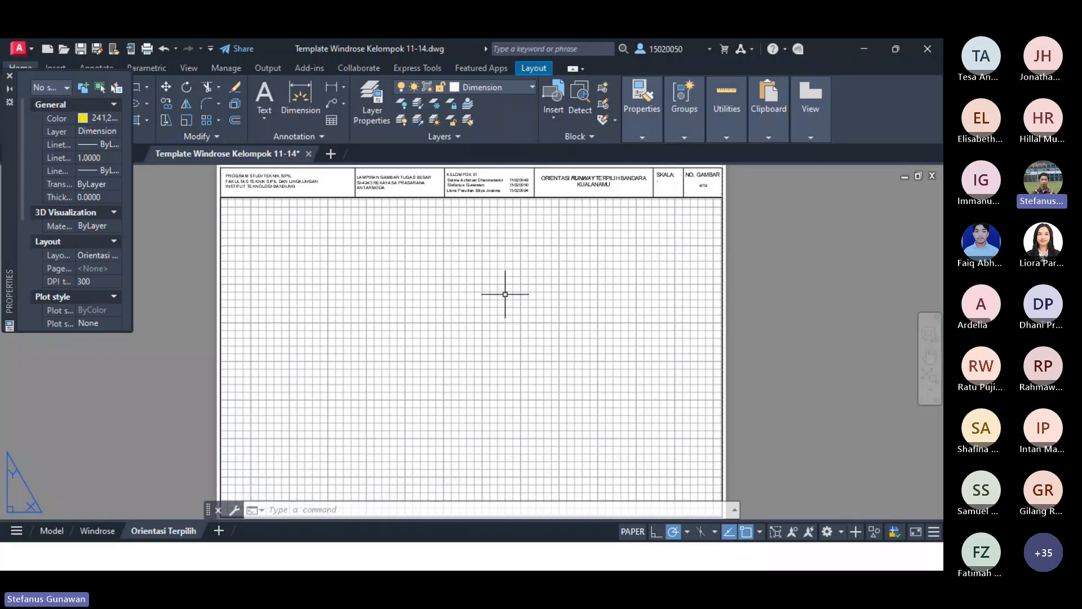
# Step: Return to model space and examine the Orientasi Runway 0-18 windrose diagram
pyautogui.click(52, 531)
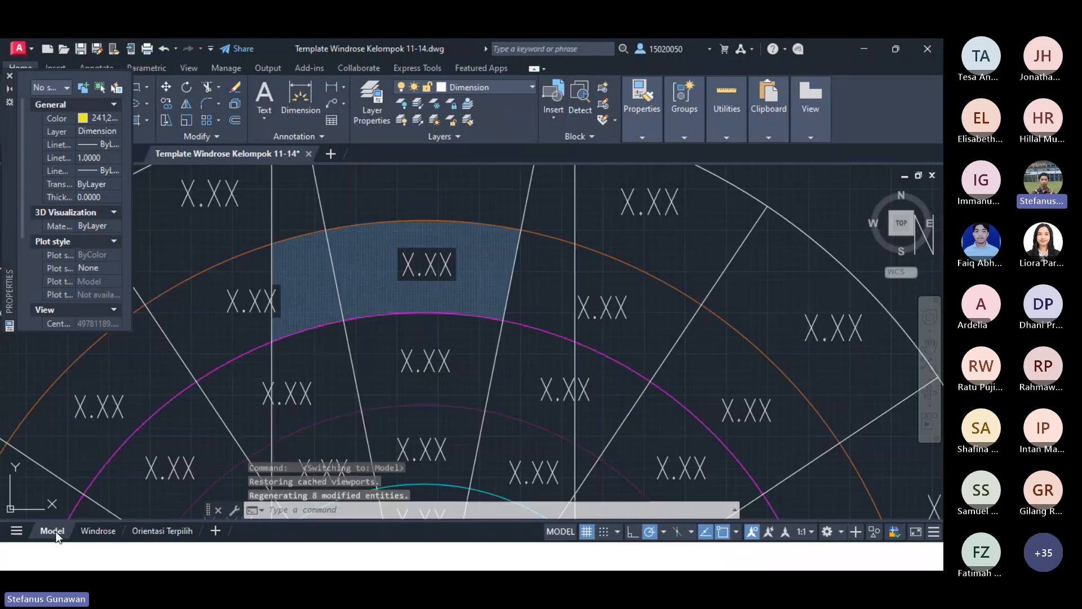
pyautogui.scroll(-8, 432, 355)
pyautogui.scroll(-3, 432, 355)
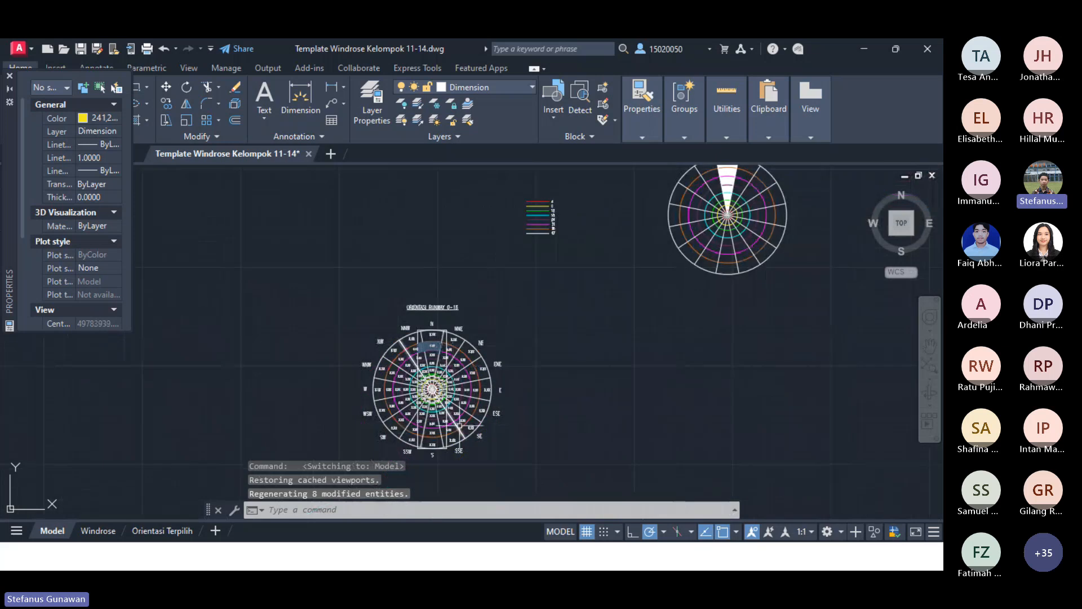
pyautogui.scroll(8, 451, 383)
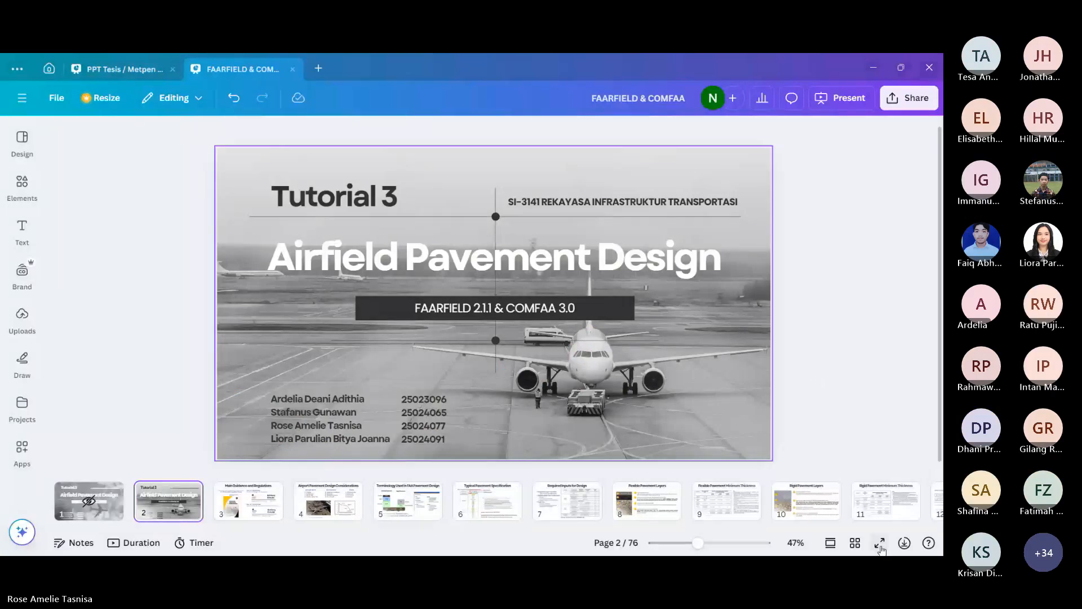
# Step: Show the FAARFIELD & COMFAA slide deck in Canva full screen from page 2
pyautogui.click(880, 543)
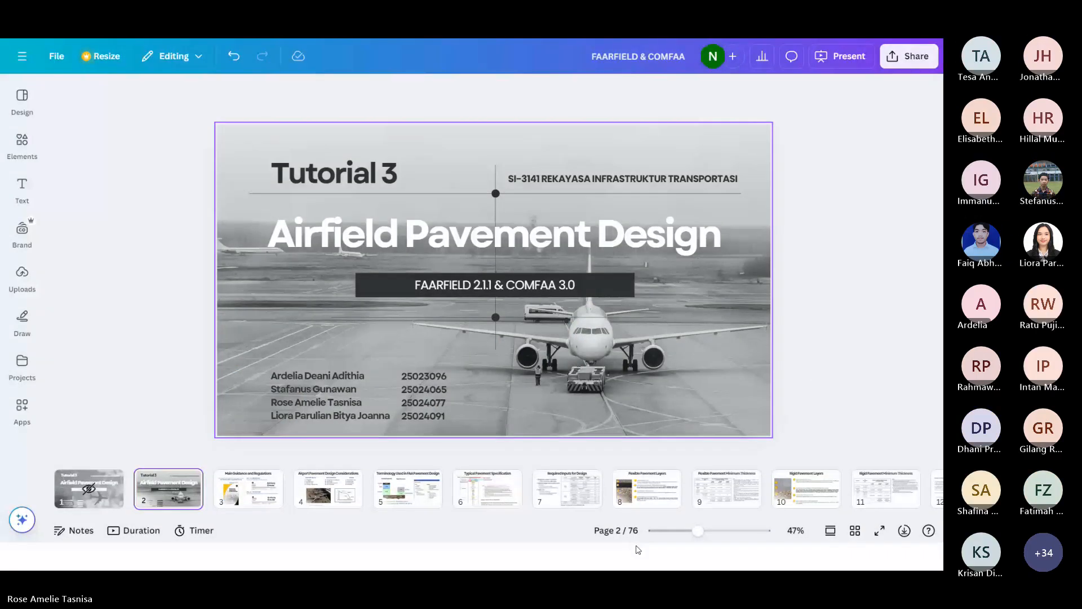
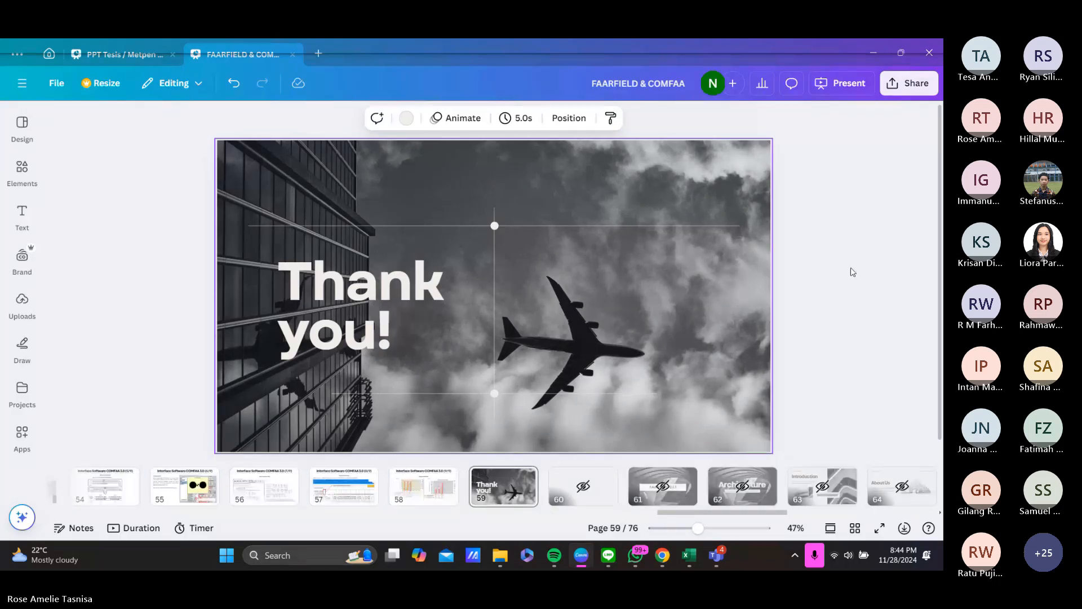
# Step: Search Windows for faarfield, launch FAARFIELD 2.1.1 and decline the aircraft library update
pyautogui.moveTo(500, 555)
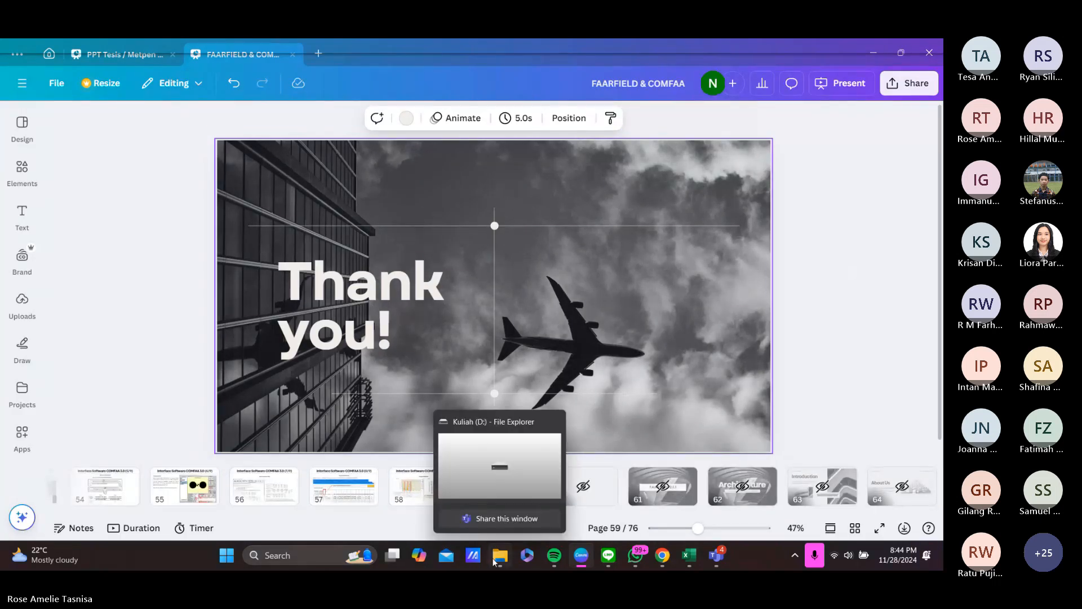
pyautogui.click(304, 556)
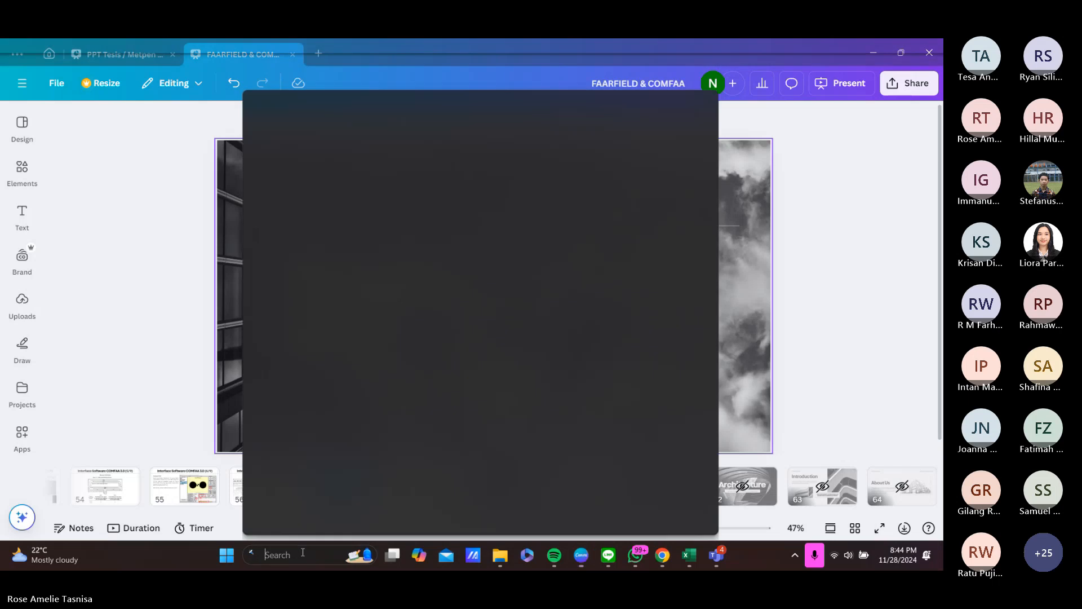
pyautogui.write('faarfield')
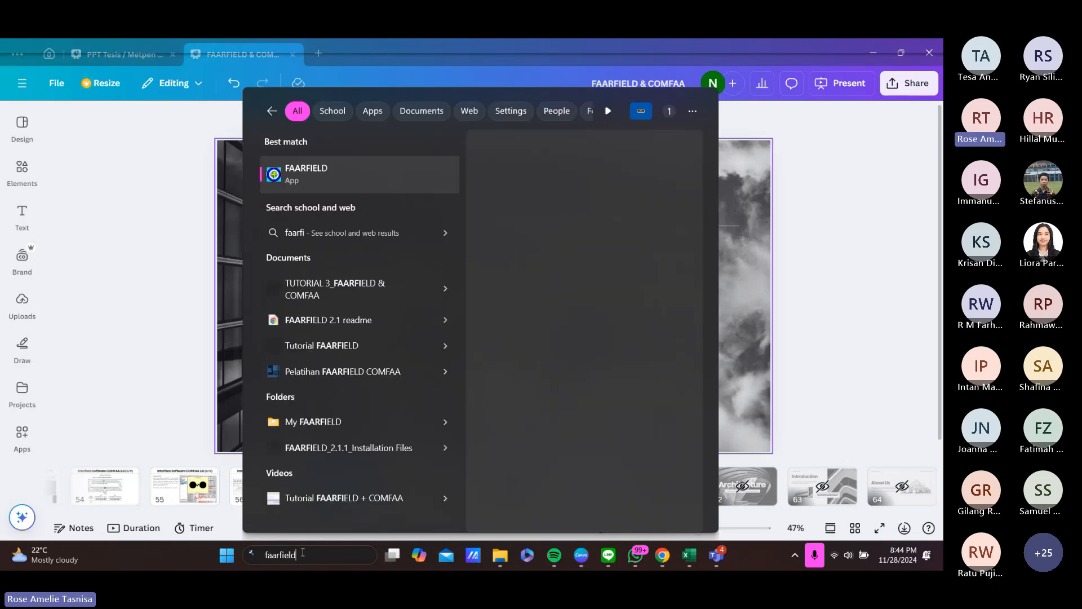
pyautogui.press('Escape')
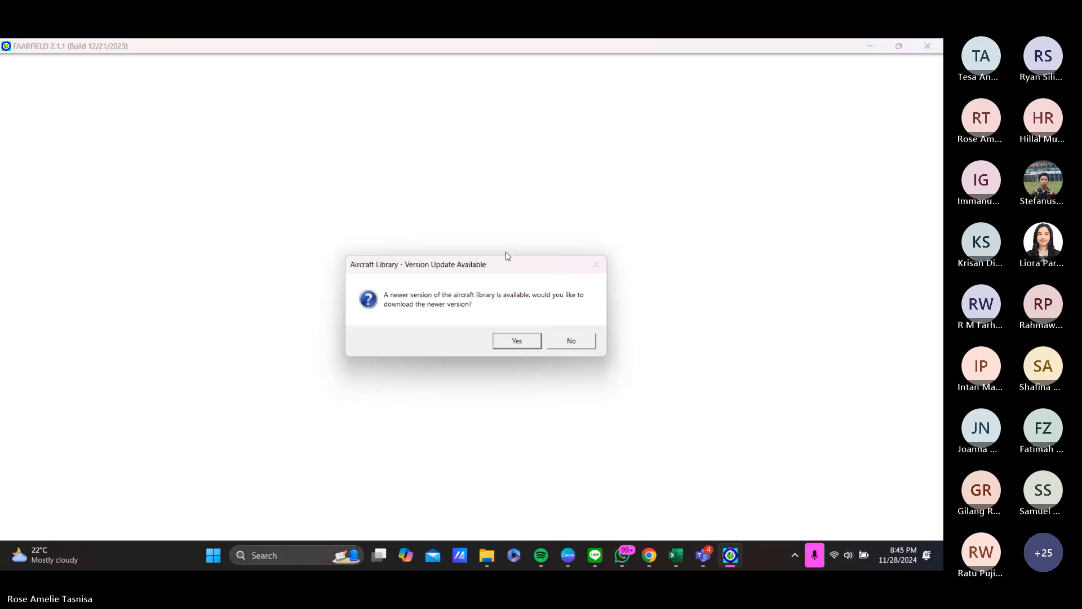
pyautogui.click(593, 341)
pyautogui.click(581, 345)
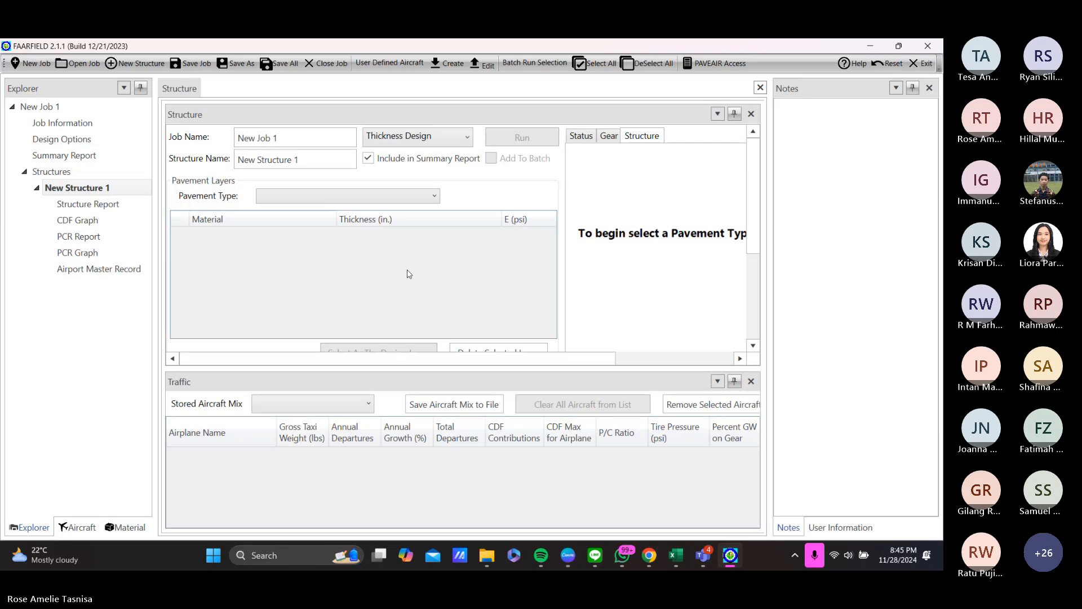
# Step: Name the new job Bandara Juanda
pyautogui.moveTo(278, 139); pyautogui.dragTo(238, 131)
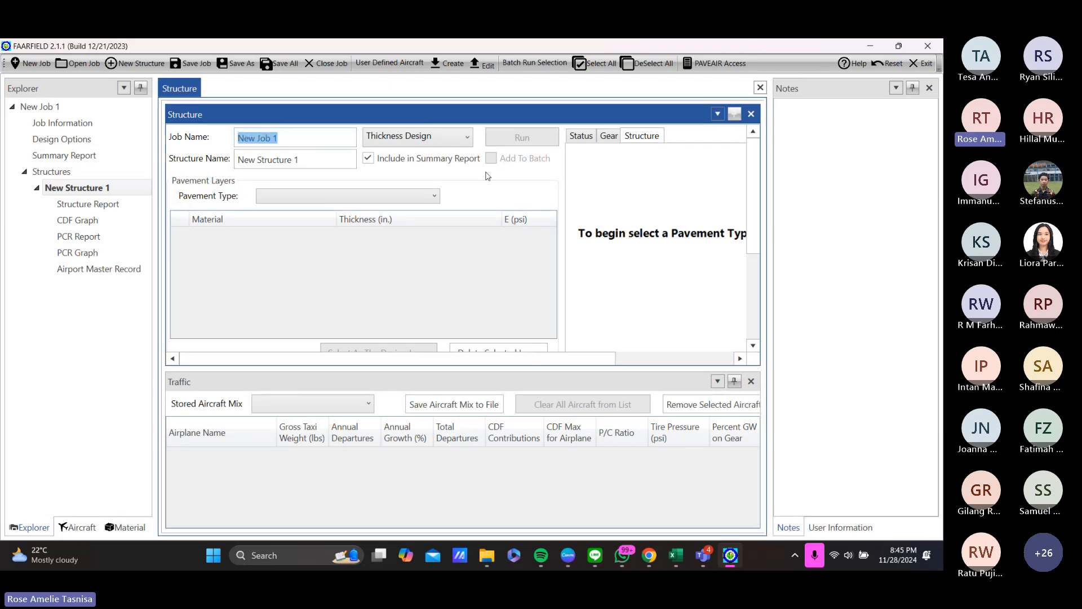
pyautogui.write('Bandara jua')
pyautogui.press('BackSpace')
pyautogui.press('BackSpace')
pyautogui.press('BackSpace')
pyautogui.write('Jau')
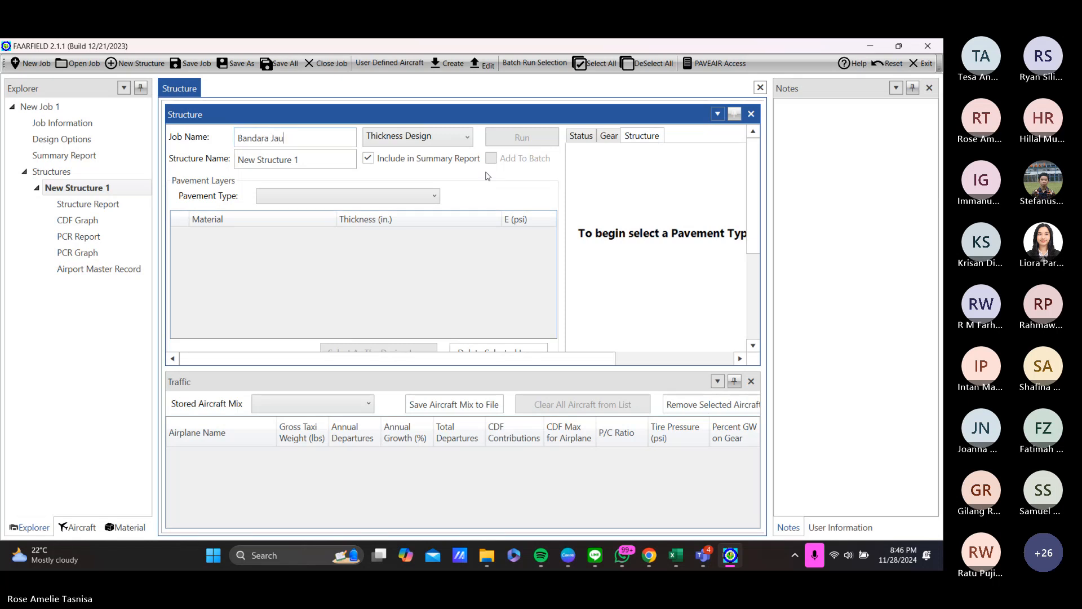
pyautogui.press('BackSpace')
pyautogui.press('BackSpace')
pyautogui.write('uanda')
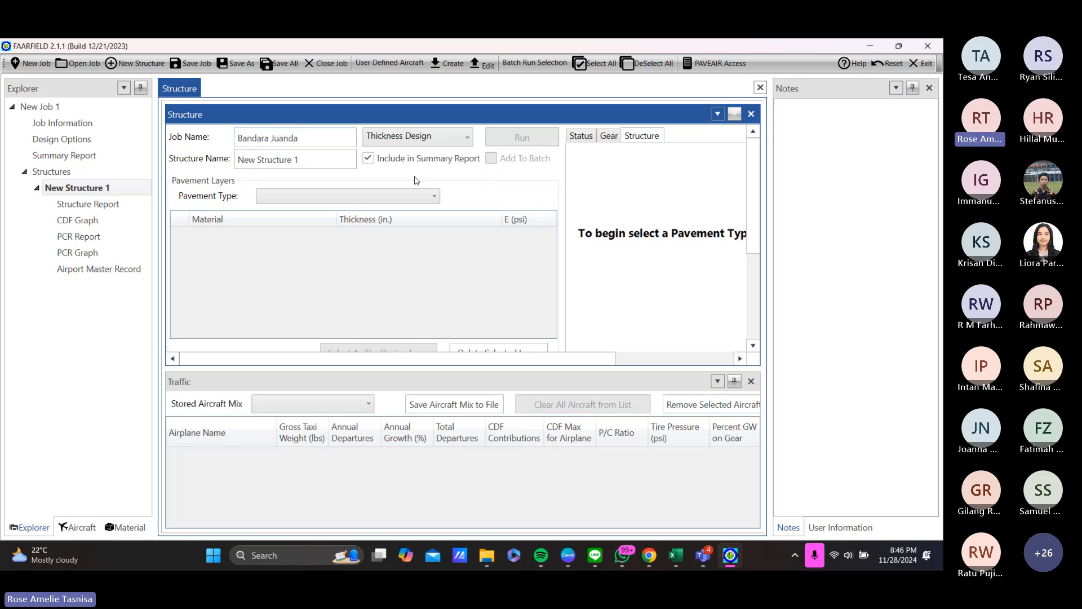
# Step: Name the structure Runway Skenario 1 (Rekonstruksi)
pyautogui.press('Tab')
pyautogui.write('Runway')
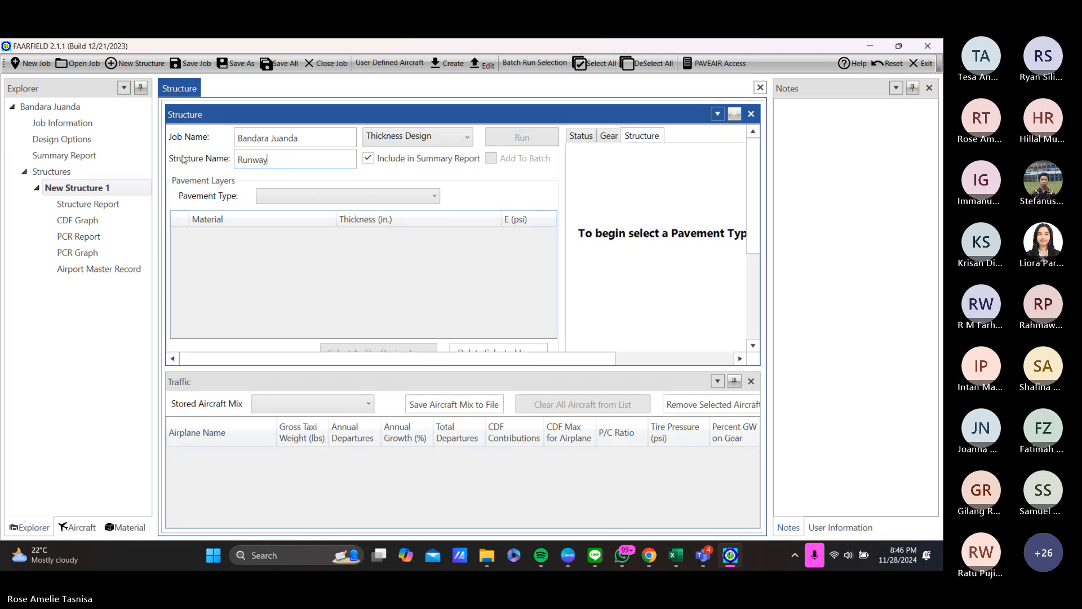
pyautogui.write(' Skenario 1 (')
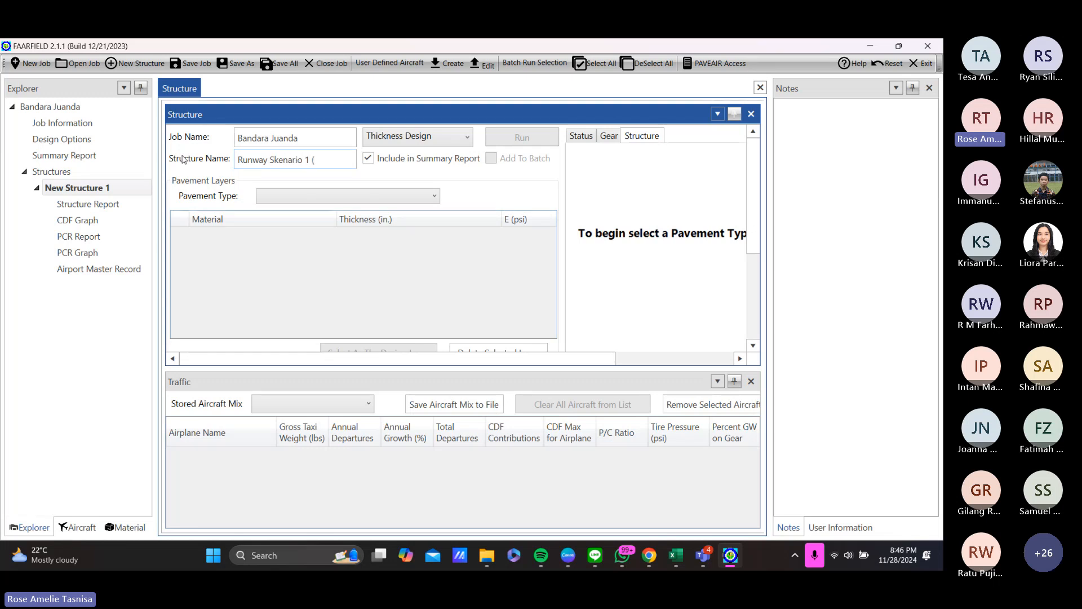
pyautogui.write('Rekonstruksi')
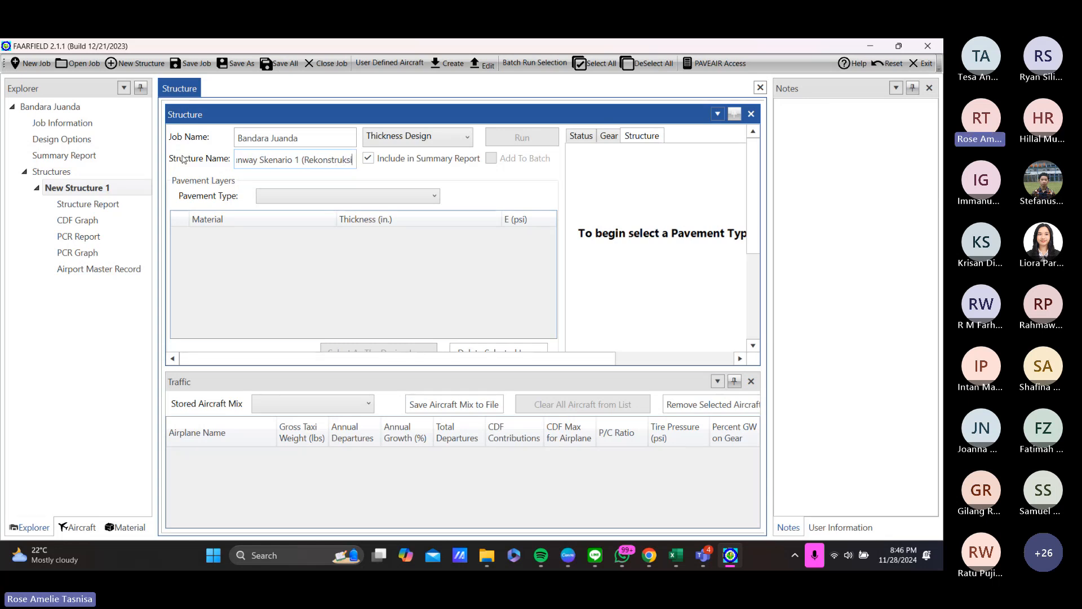
pyautogui.write(')')
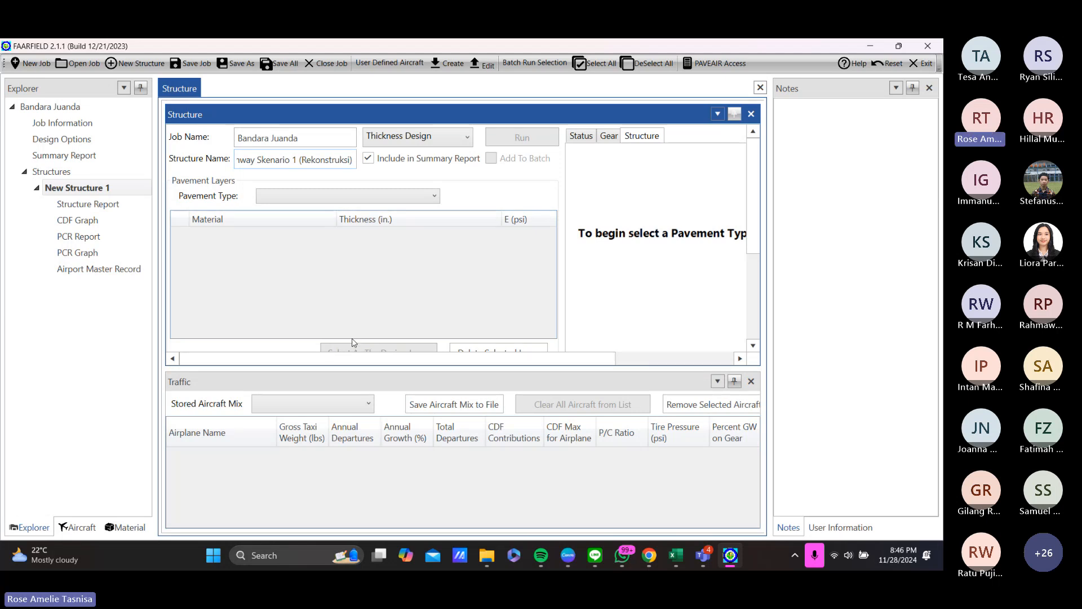
# Step: Set the pavement type to New Flexible and add a P-154 Uncrushed Aggregate layer directly above the subgrade
pyautogui.click(395, 199)
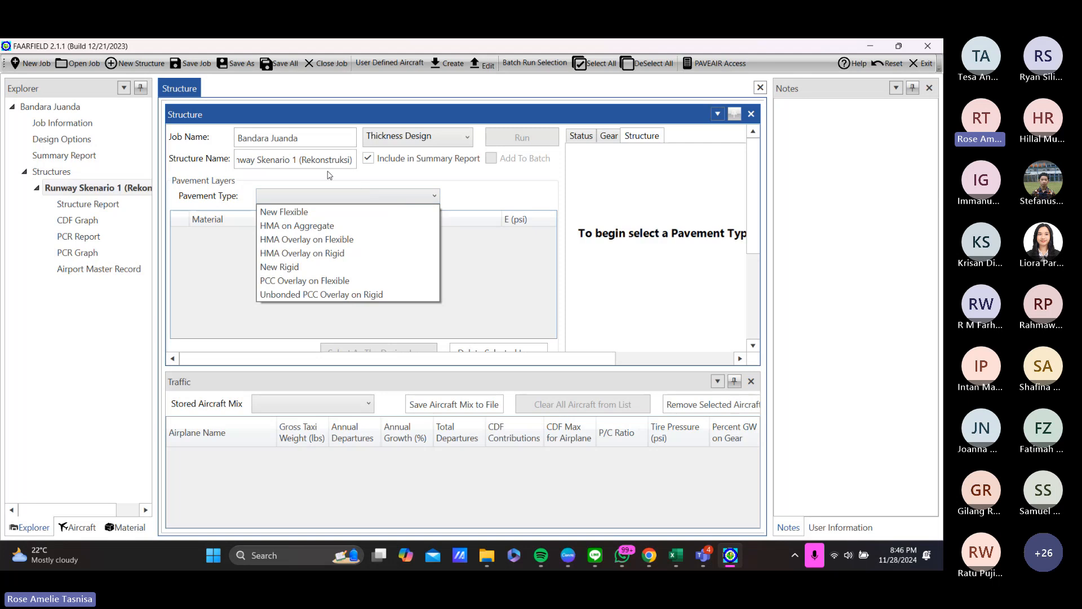
pyautogui.click(336, 214)
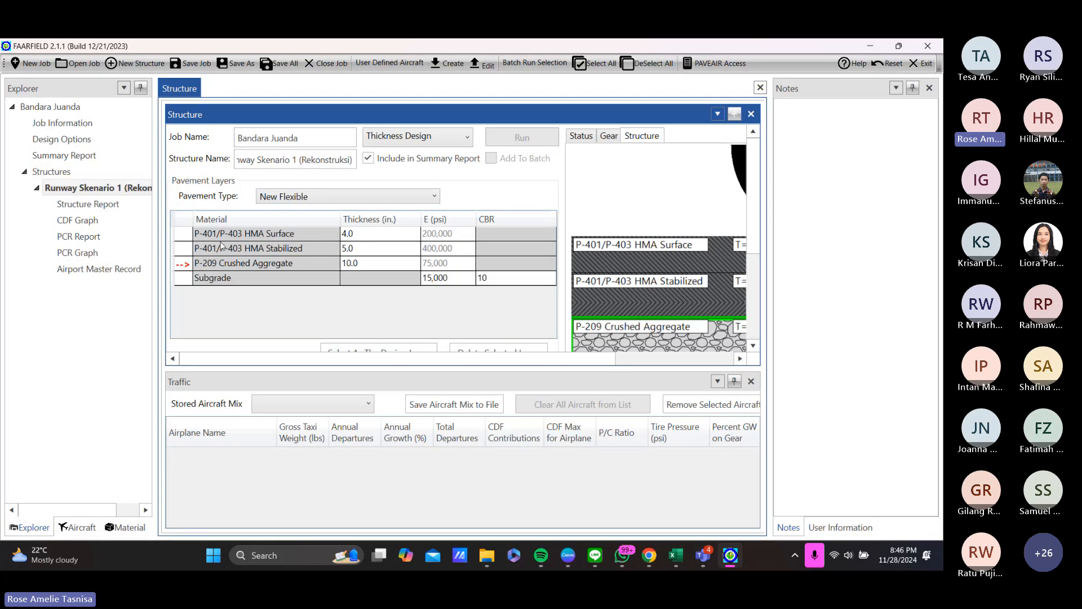
pyautogui.click(36, 529)
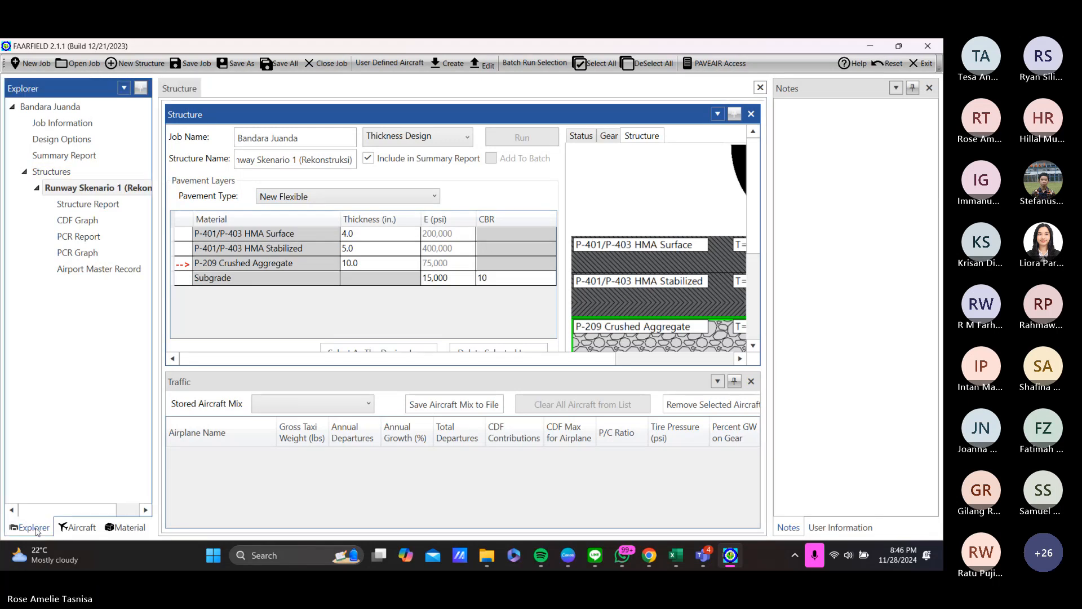
pyautogui.click(84, 534)
pyautogui.click(128, 529)
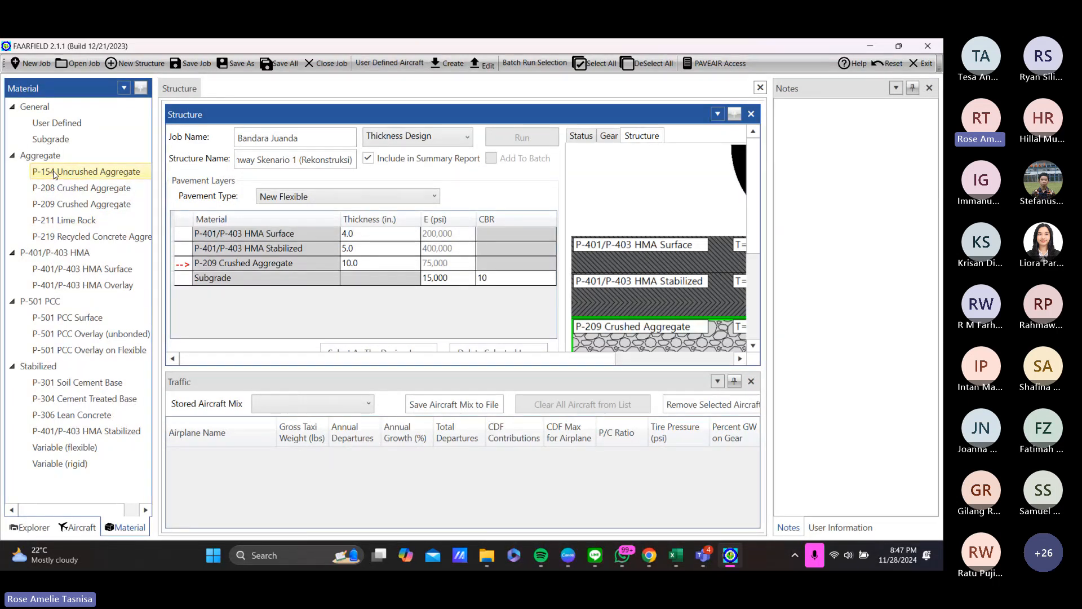
pyautogui.moveTo(53, 174); pyautogui.dragTo(192, 275)
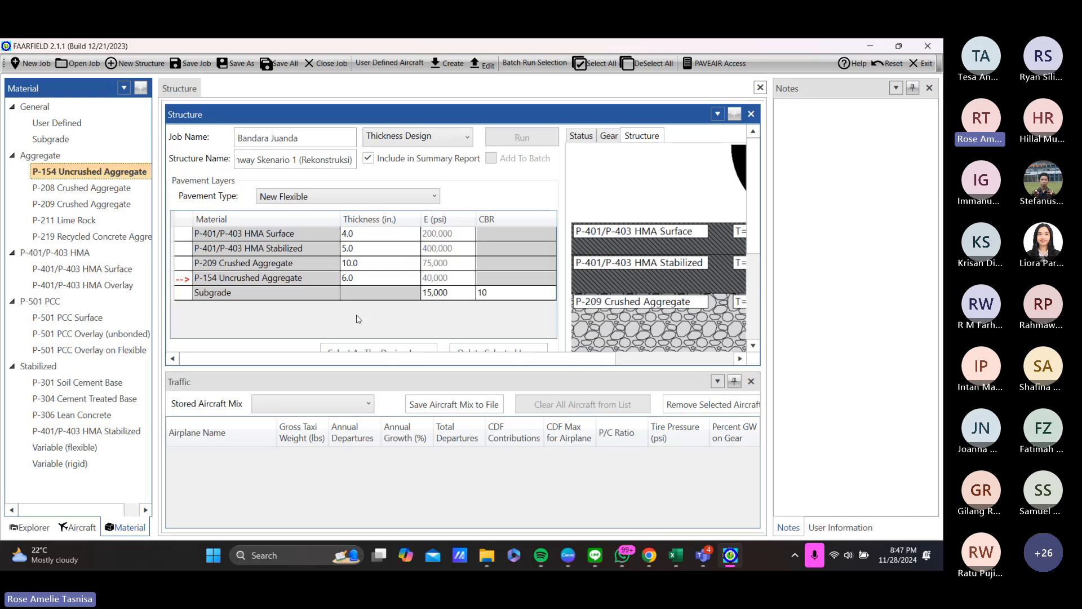
# Step: Set the thickness of the P-401/P-403 HMA Surface layer to 4 in
pyautogui.click(386, 233)
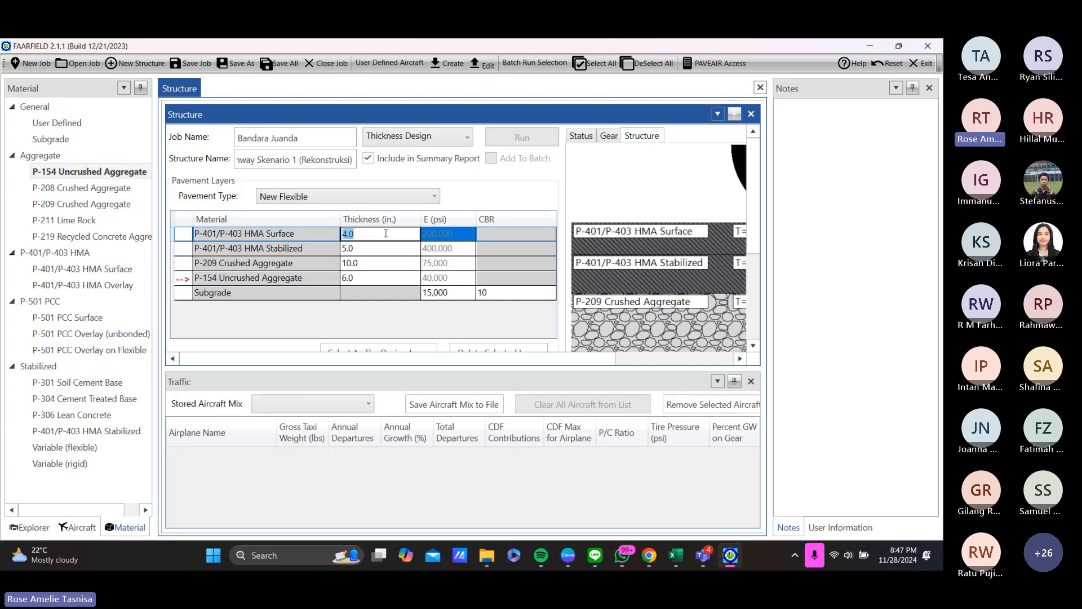
pyautogui.click(388, 234)
pyautogui.click(386, 246)
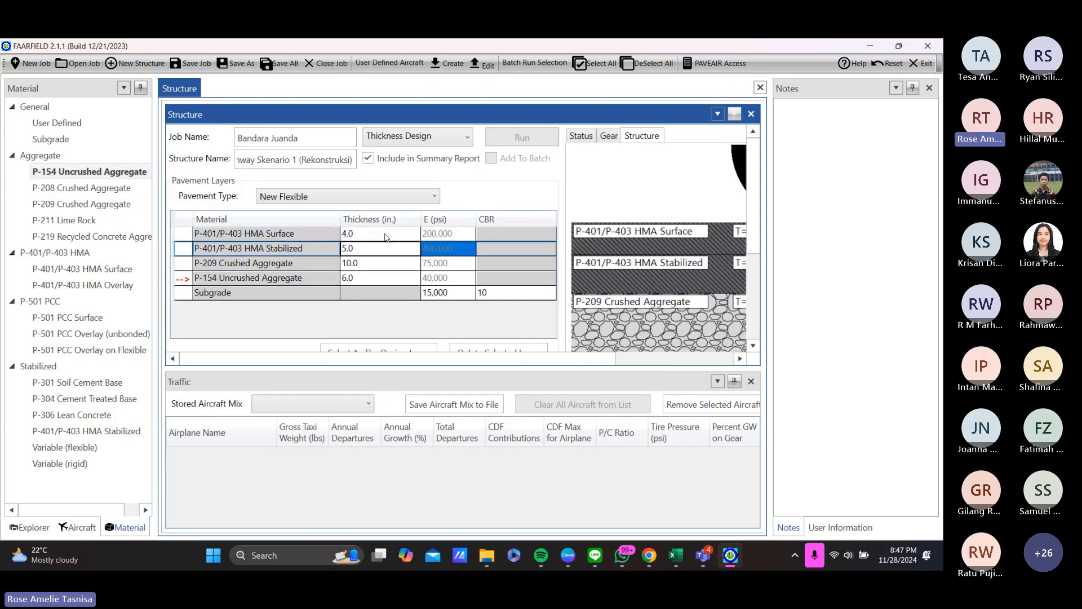
pyautogui.click(387, 236)
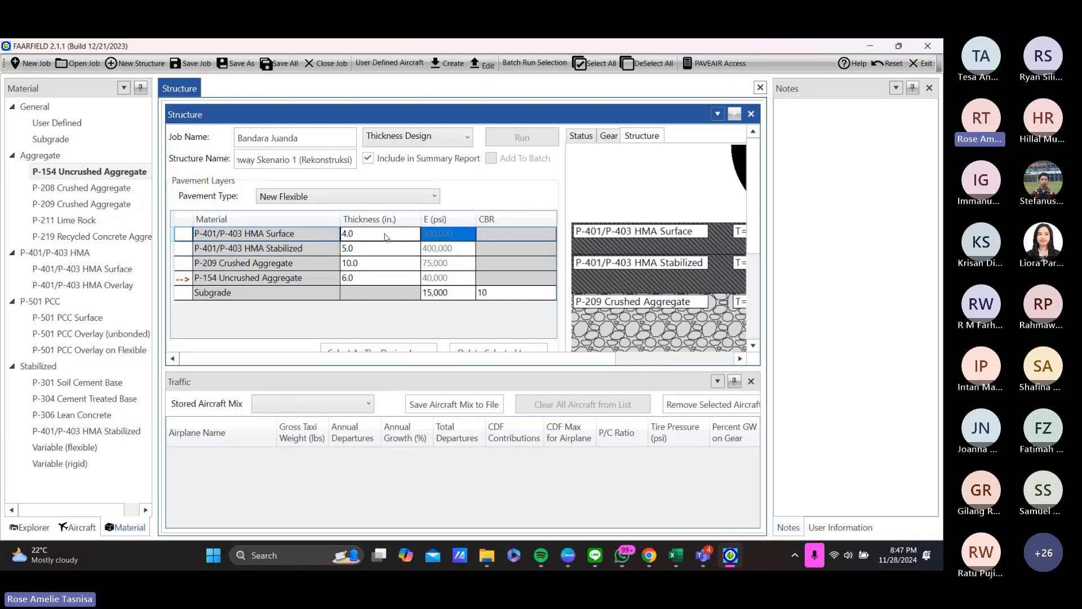
pyautogui.doubleClick(387, 235)
pyautogui.write('4')
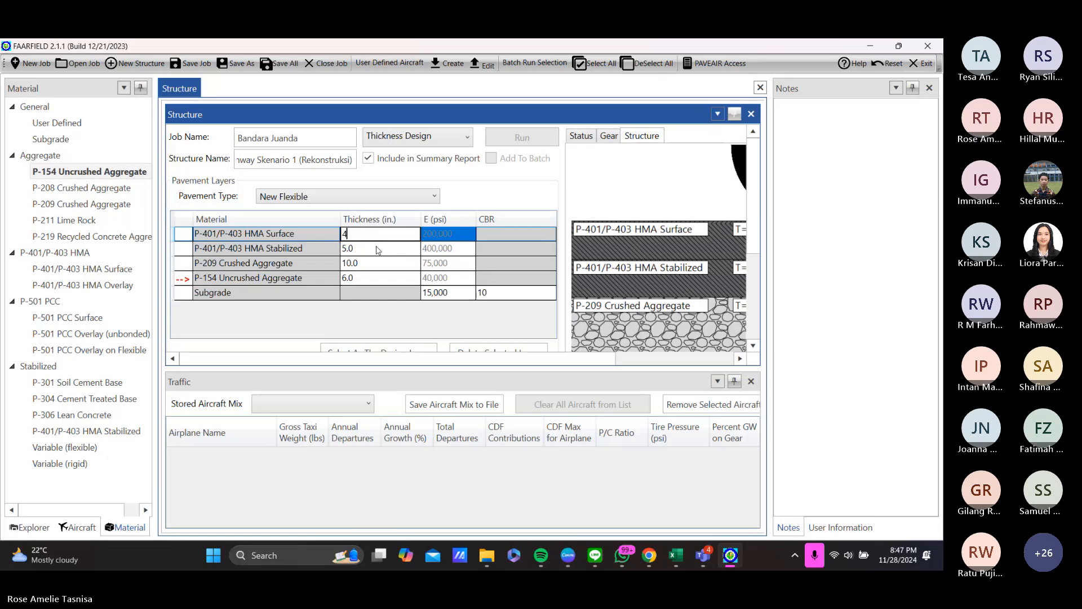
# Step: Set the thickness of the P-209 Crushed Aggregate layer to 6 in and open the P-154 Uncrushed Aggregate thickness for editing
pyautogui.click(378, 250)
pyautogui.click(377, 263)
pyautogui.doubleClick(376, 264)
pyautogui.write('6')
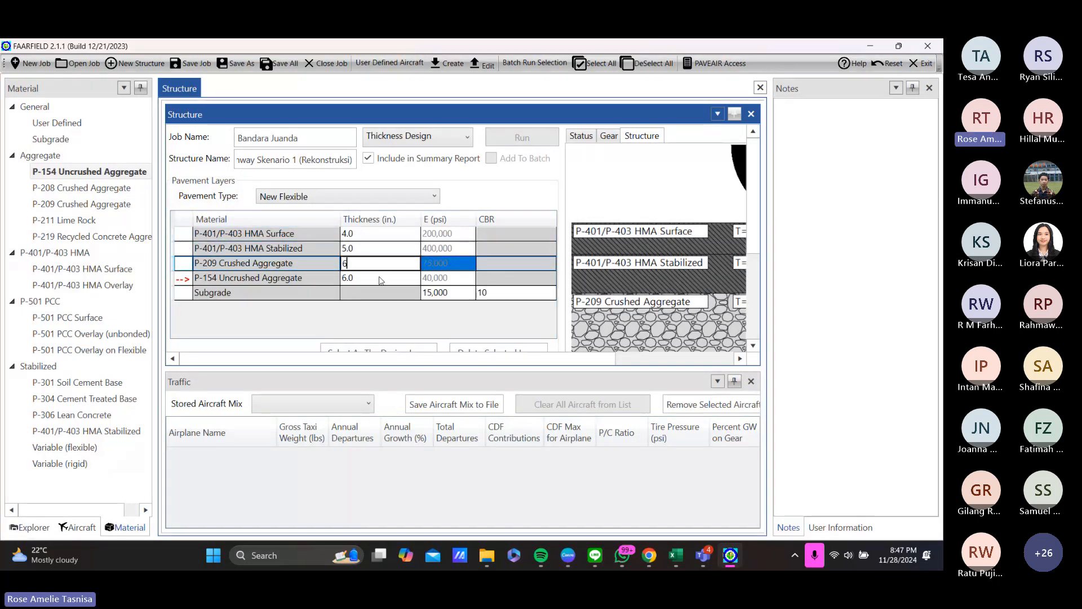
pyautogui.click(381, 280)
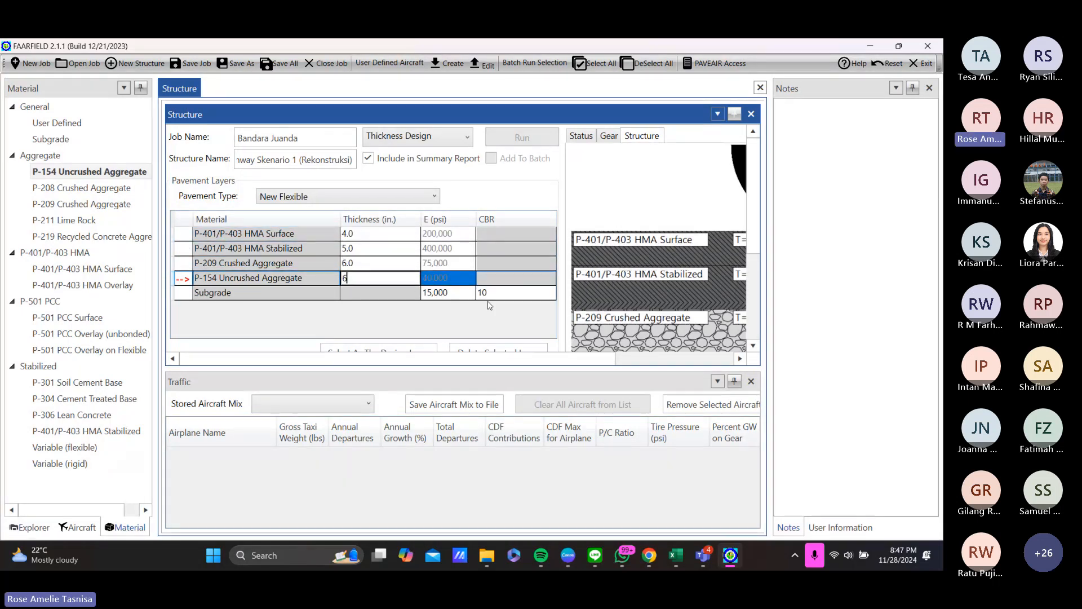
# Step: Set the subgrade CBR to 6
pyautogui.click(486, 294)
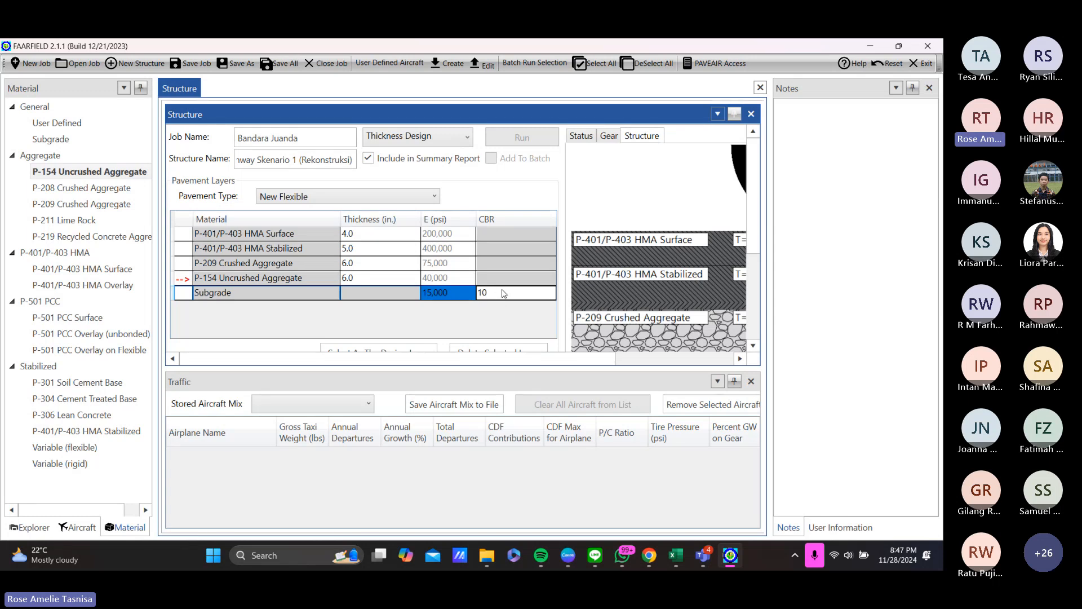
pyautogui.doubleClick(506, 296)
pyautogui.write('6')
pyautogui.click(487, 327)
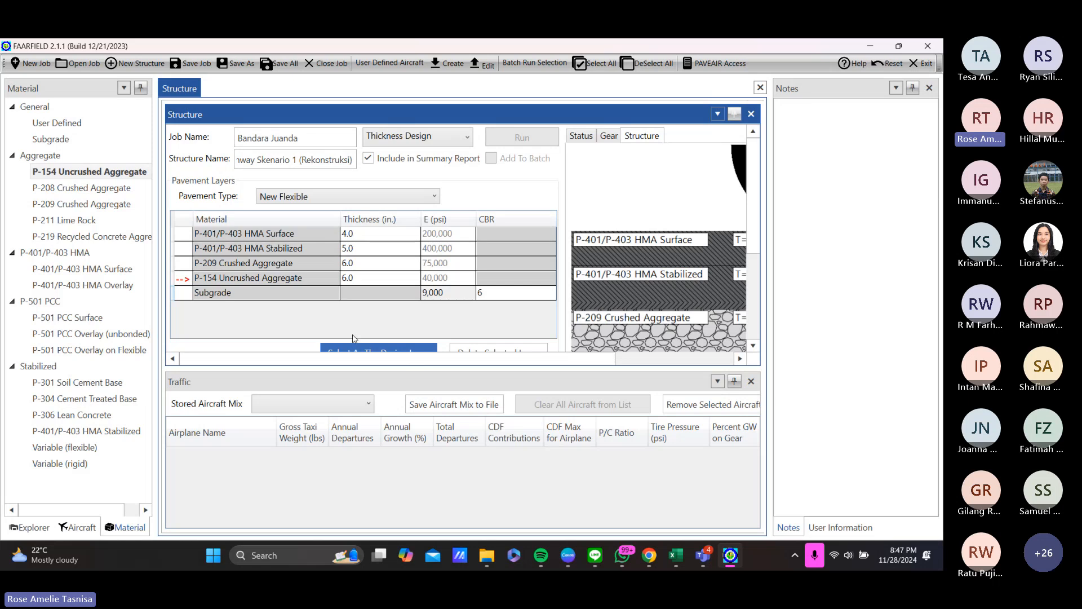
# Step: Review the design life setting of the pavement structure below the layer table
pyautogui.moveTo(754, 237); pyautogui.dragTo(754, 322)
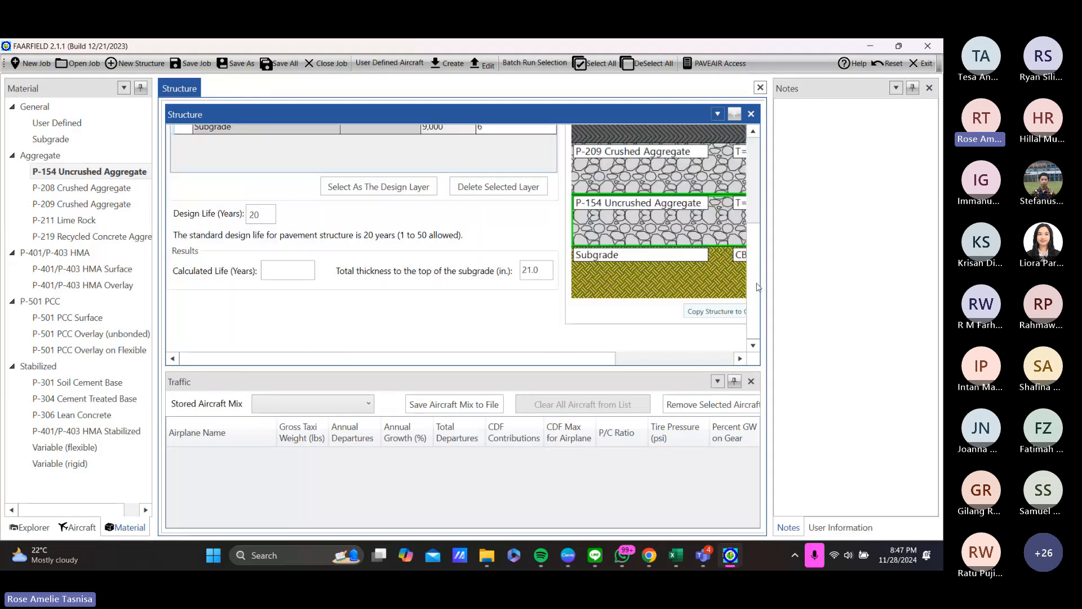
pyautogui.scroll(2, 306, 216)
pyautogui.scroll(-1, 282, 245)
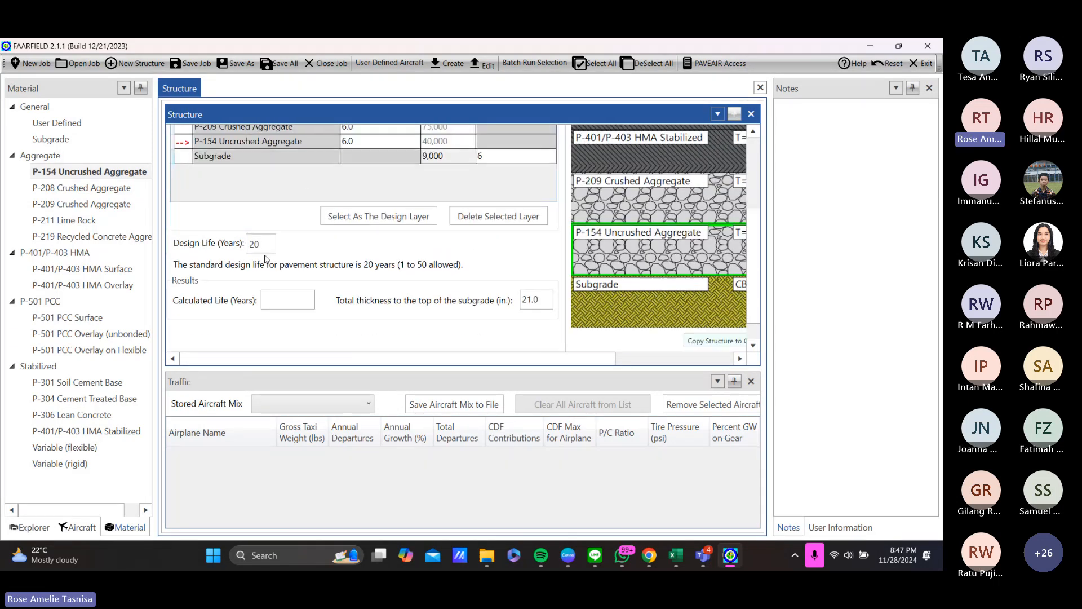
pyautogui.moveTo(260, 245); pyautogui.dragTo(249, 247)
pyautogui.click(439, 348)
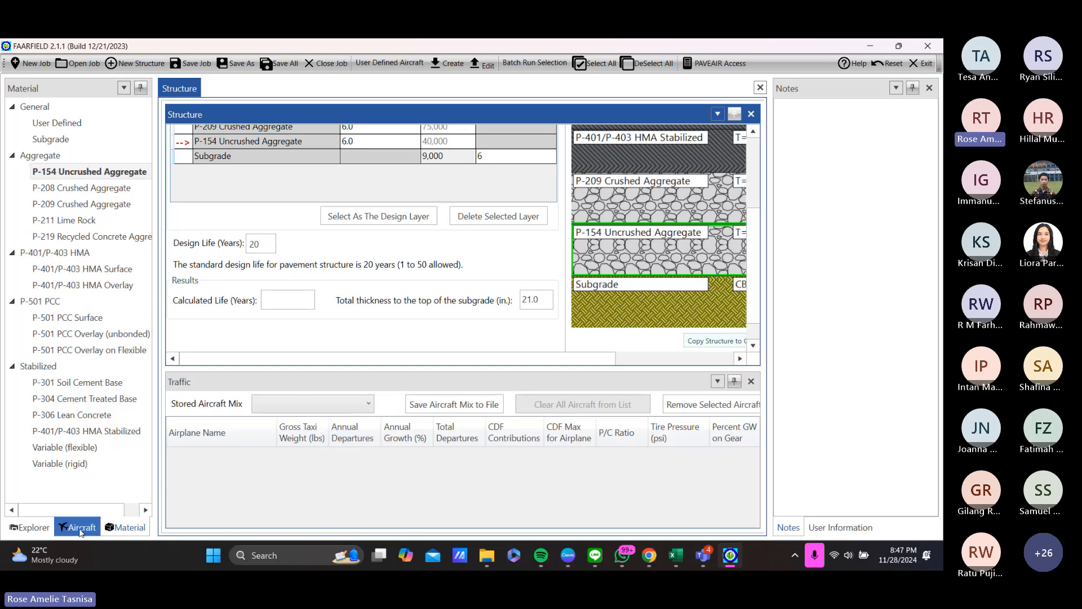
# Step: Add the A340-200 std from the Airbus aircraft library to the traffic list and check its annual departures
pyautogui.click(80, 528)
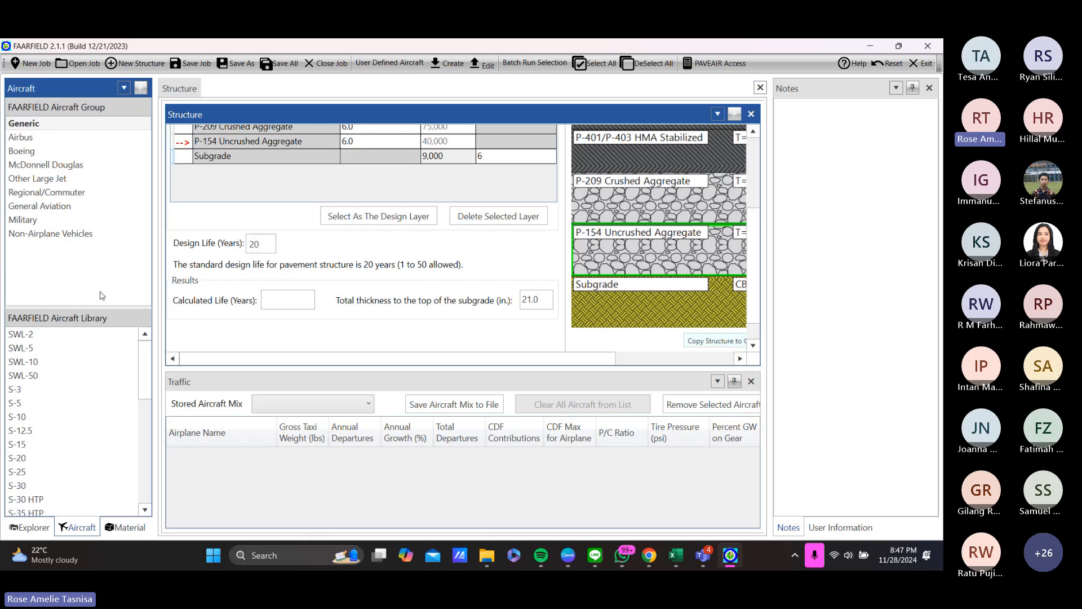
pyautogui.click(76, 145)
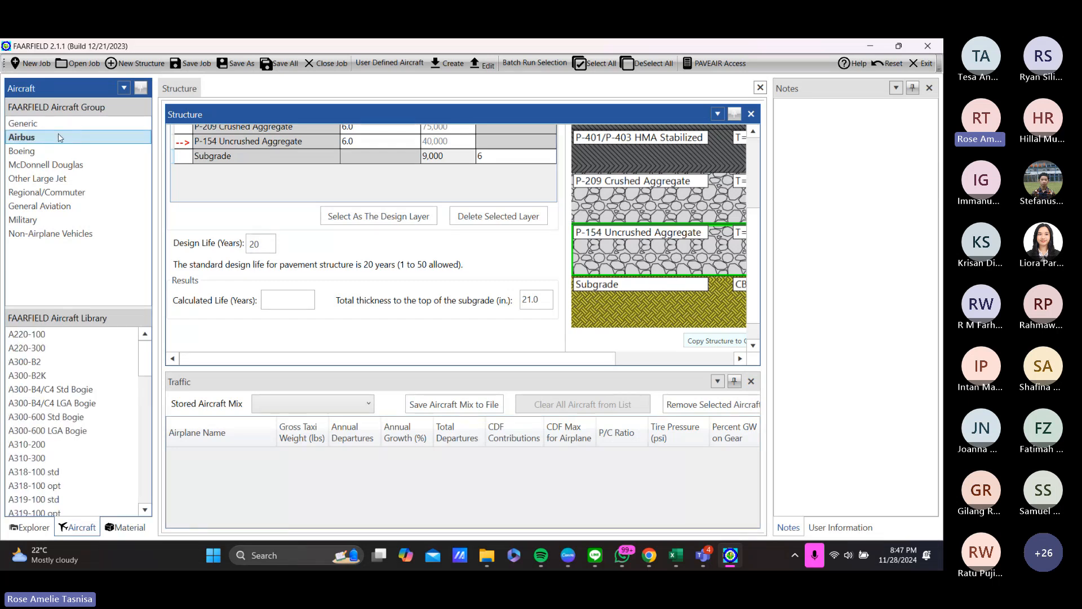
pyautogui.scroll(-10, 85, 379)
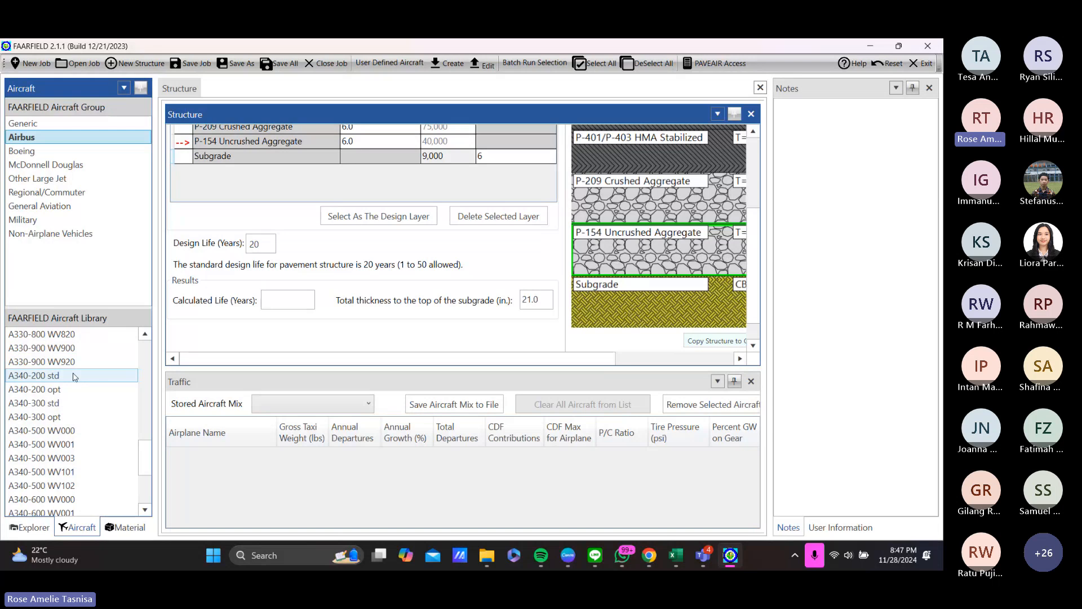
pyautogui.doubleClick(69, 376)
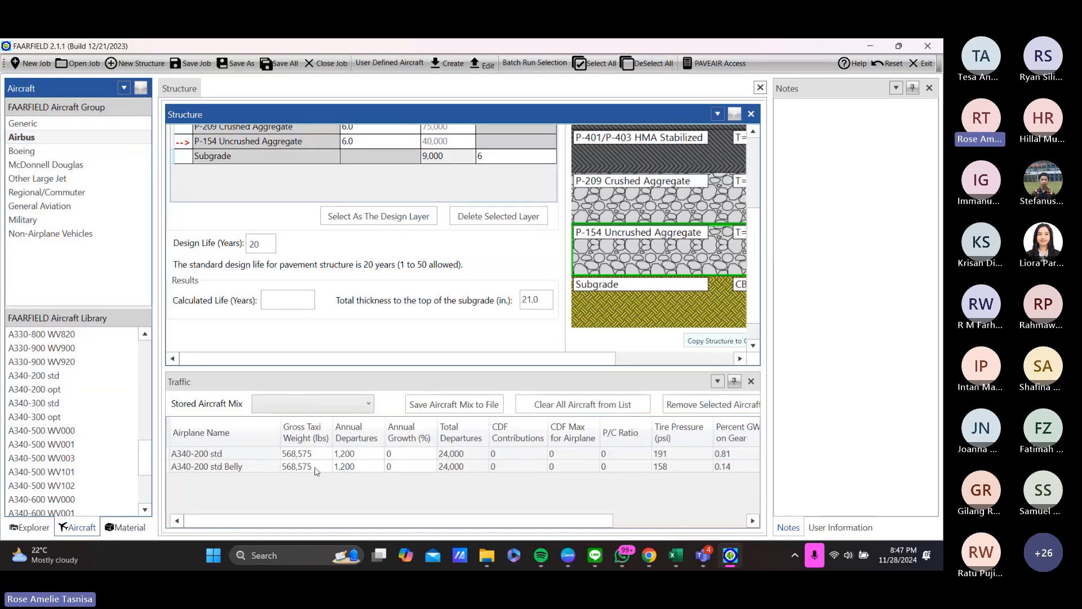
pyautogui.click(352, 456)
pyautogui.click(353, 458)
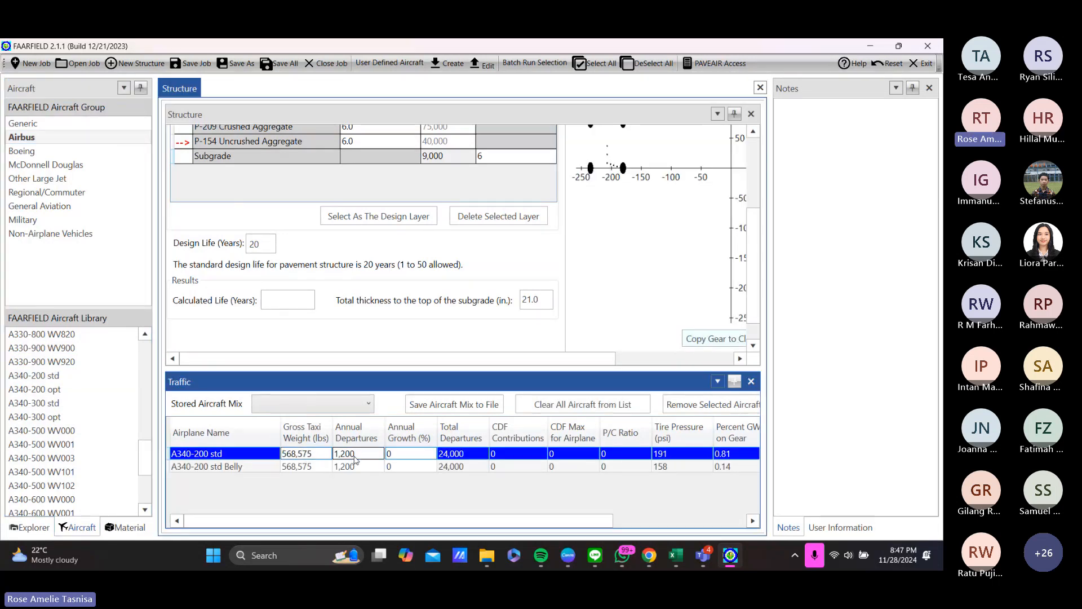
pyautogui.click(355, 458)
pyautogui.click(359, 468)
pyautogui.click(365, 459)
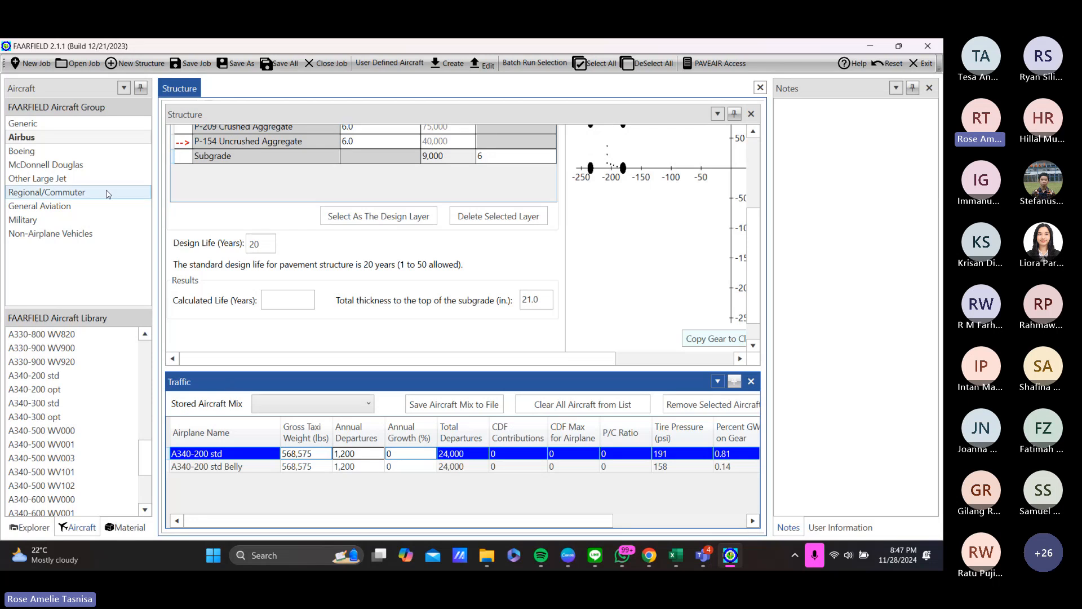
# Step: Add the B777-300 and B777-300 ER from the Boeing aircraft library to the traffic list
pyautogui.click(28, 152)
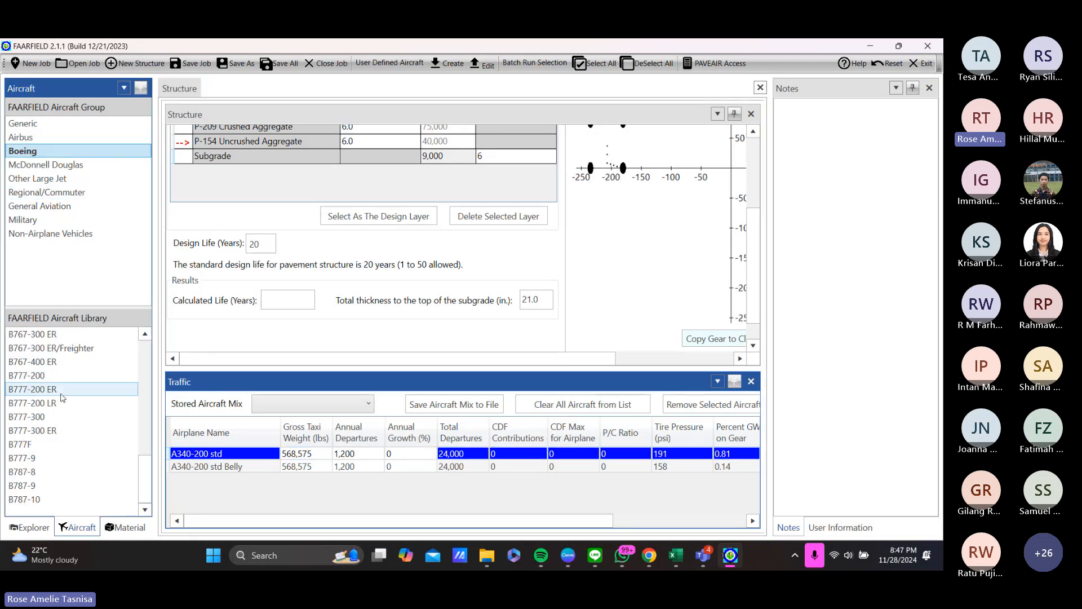
pyautogui.click(68, 419)
pyautogui.doubleClick(68, 431)
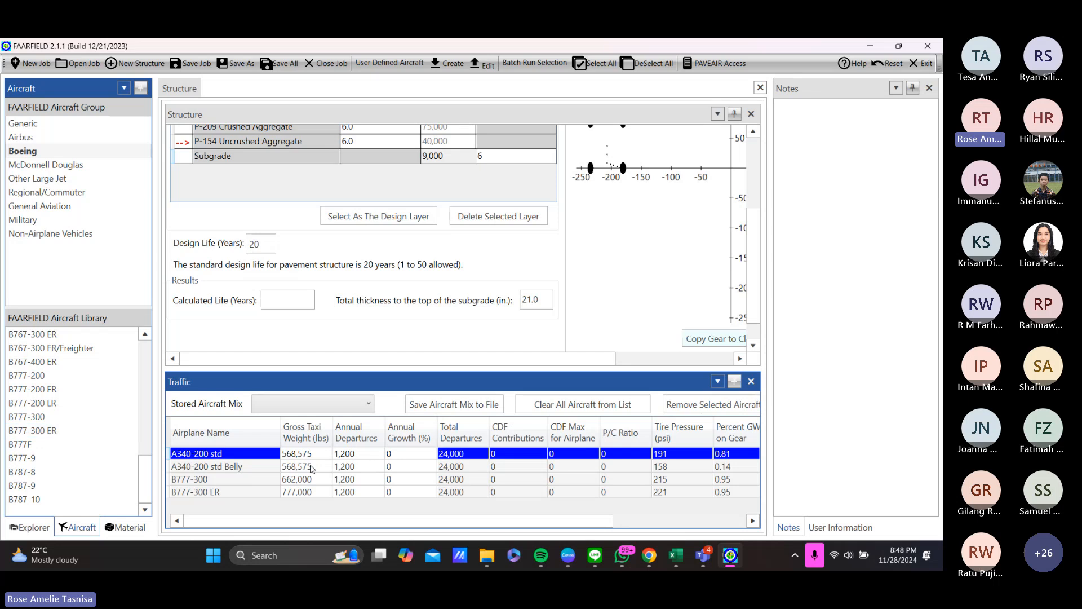
# Step: Examine the annual departures and annual growth entries of the aircraft in the traffic list
pyautogui.click(235, 483)
pyautogui.click(343, 494)
pyautogui.click(361, 481)
pyautogui.click(366, 493)
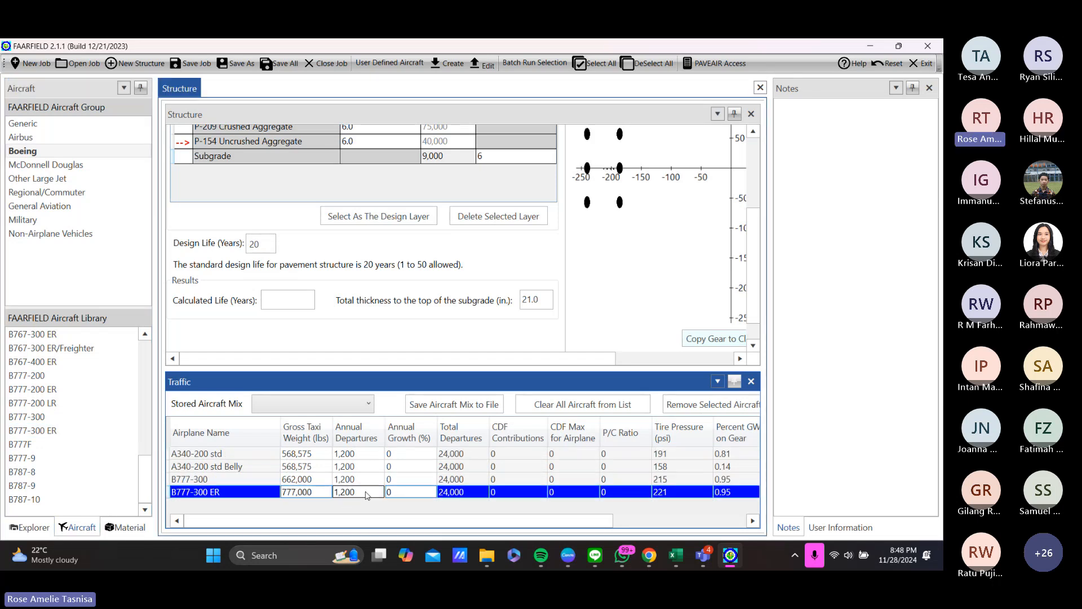
pyautogui.click(423, 457)
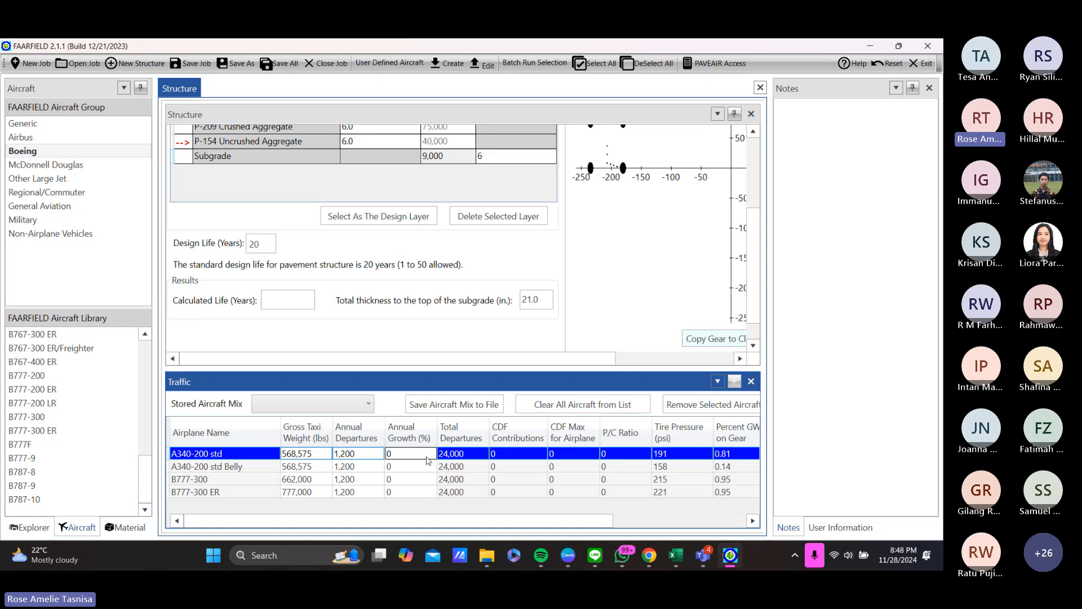
pyautogui.click(424, 466)
pyautogui.click(423, 479)
pyautogui.click(417, 492)
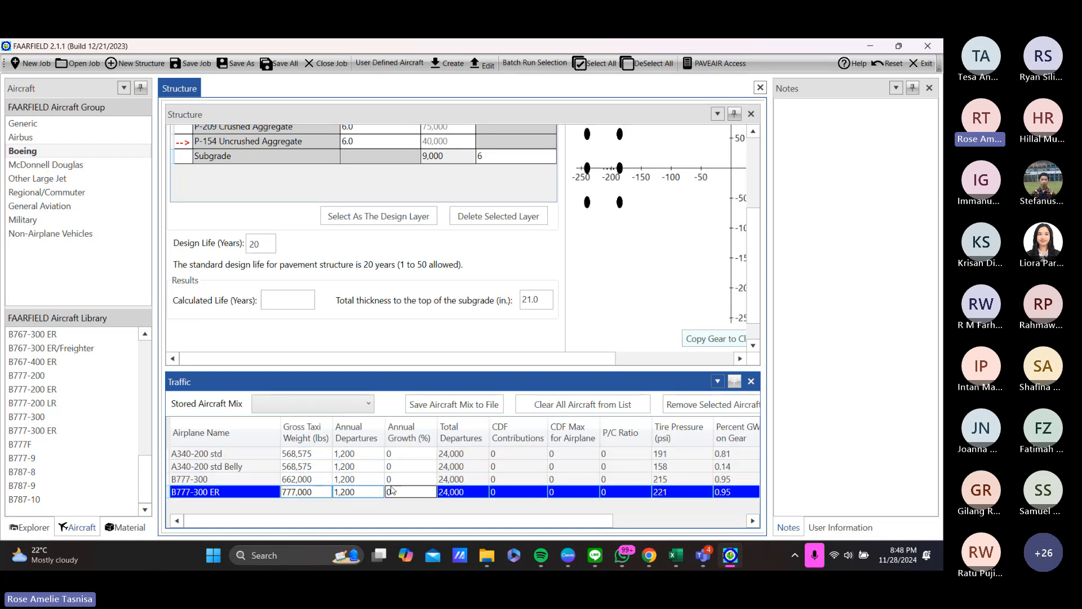
# Step: Load the stored aircraft mix pesawat juanda (a340 fix) and enlarge the traffic list to review its departures and growth values
pyautogui.click(347, 403)
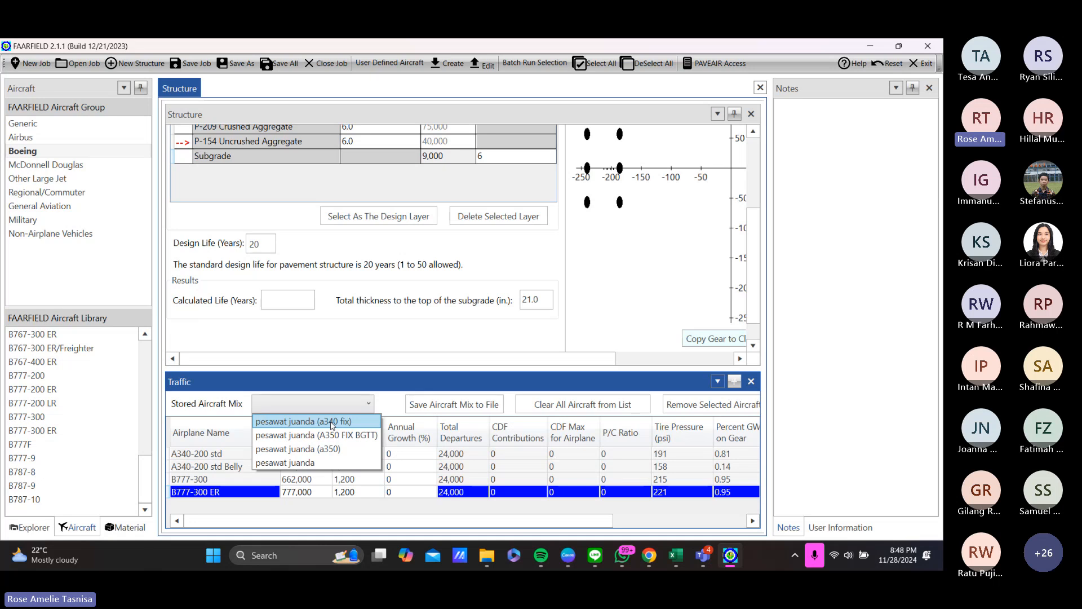
pyautogui.click(332, 422)
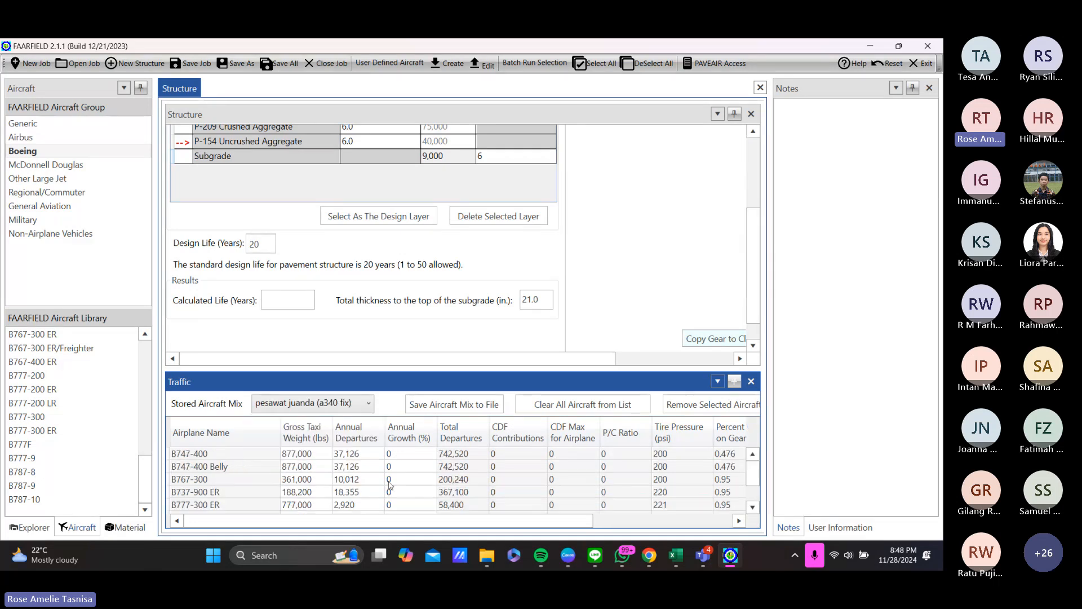
pyautogui.scroll(-2, 450, 473)
pyautogui.scroll(2, 502, 472)
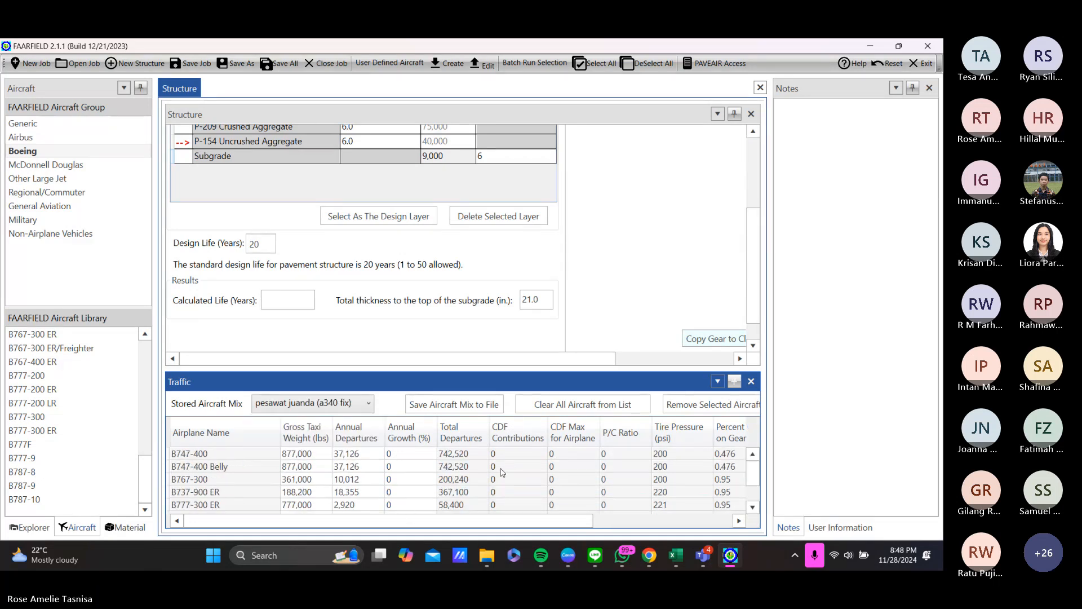
pyautogui.moveTo(499, 370); pyautogui.dragTo(504, 335)
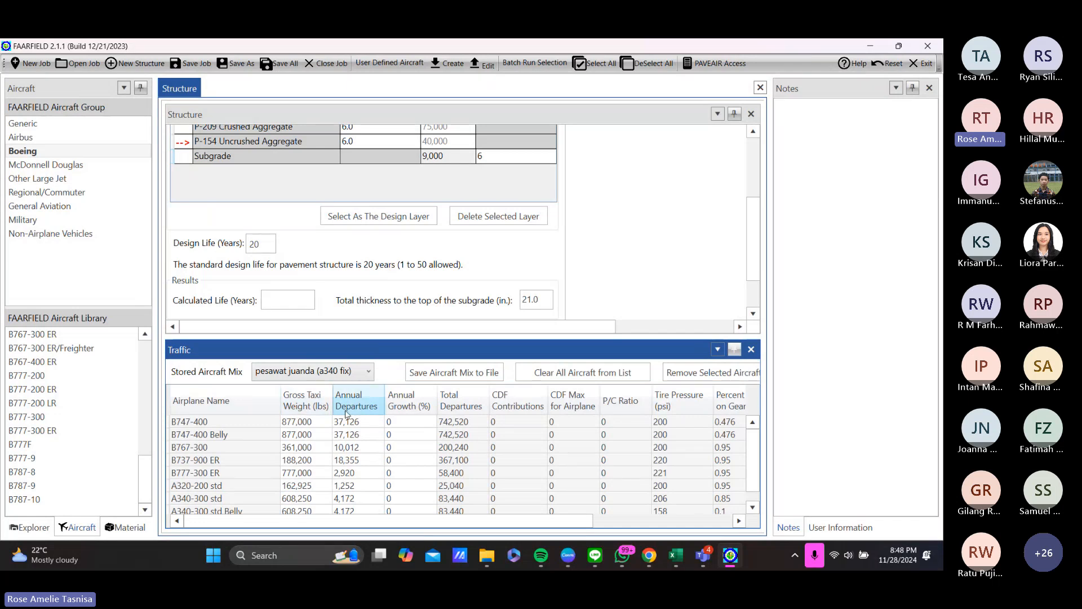
pyautogui.moveTo(371, 519); pyautogui.dragTo(409, 520)
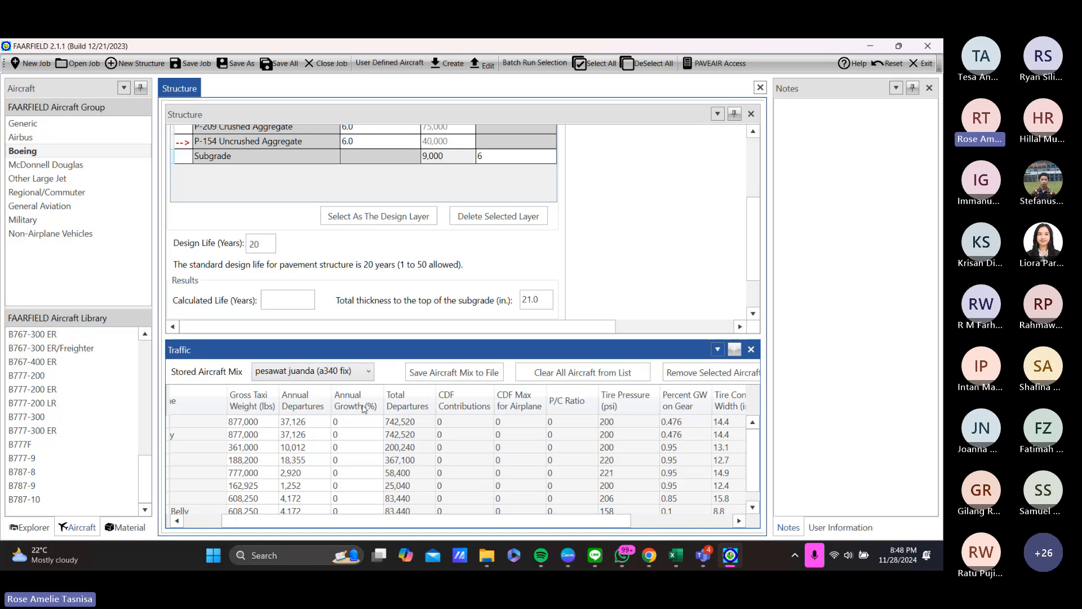
pyautogui.scroll(-1, 365, 446)
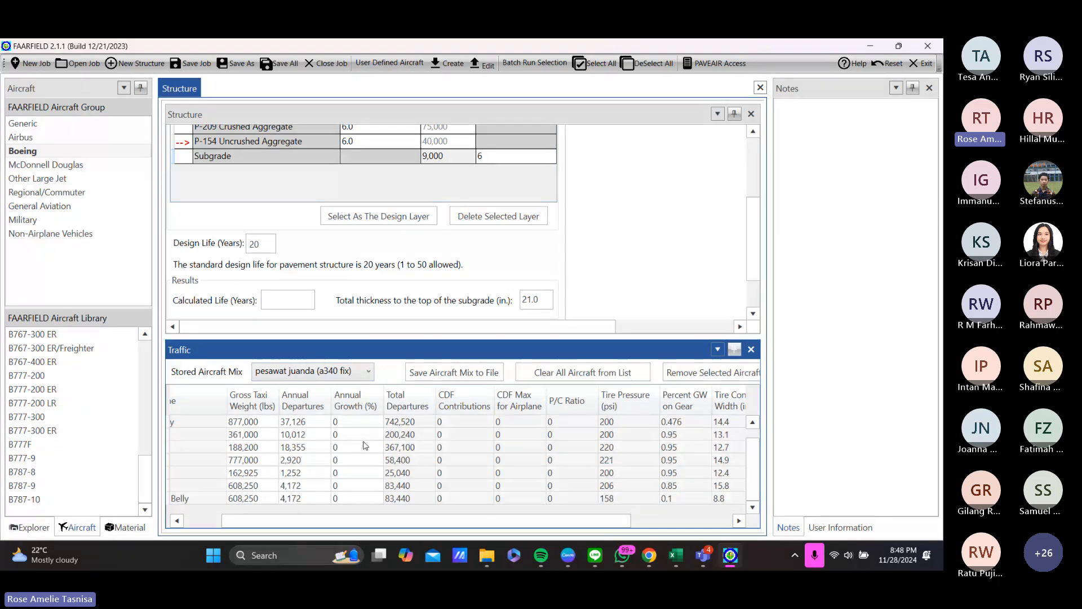
pyautogui.scroll(1, 366, 451)
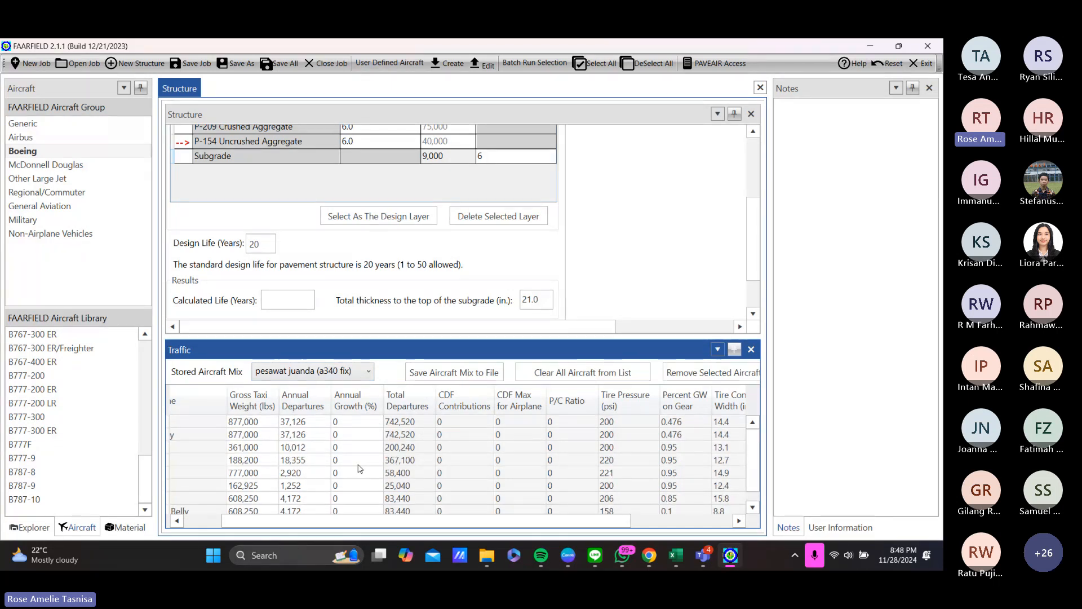
pyautogui.moveTo(423, 520)
pyautogui.mouseDown()
pyautogui.moveTo(519, 521)
pyautogui.moveTo(420, 521)
pyautogui.mouseUp()
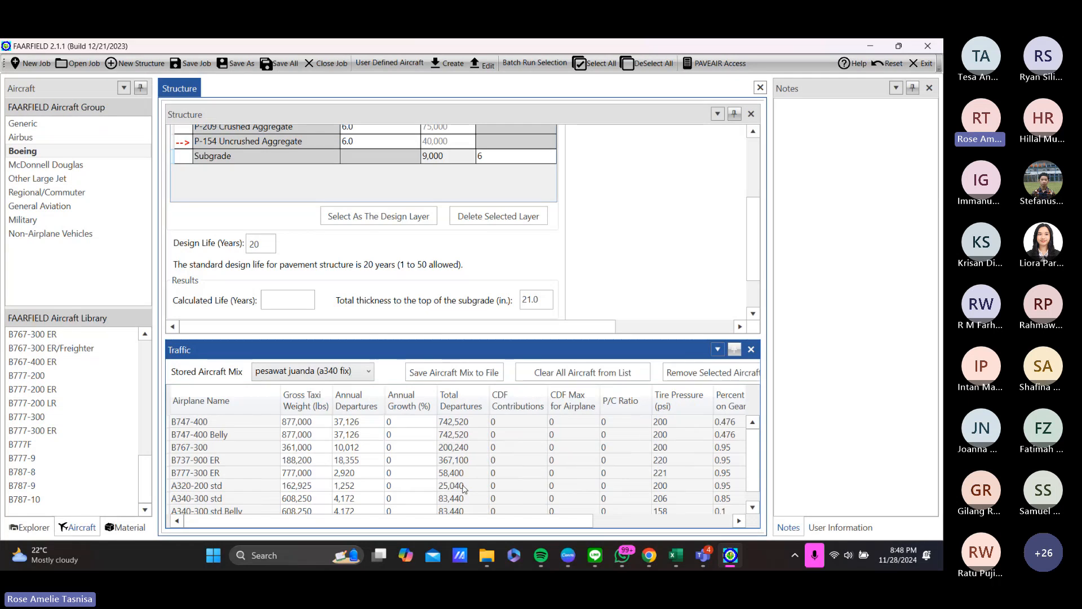
# Step: Choose Thickness Design as the analysis type and run it for the Runway Skenario 1 (Rekonstruksi) structure
pyautogui.scroll(5, 508, 291)
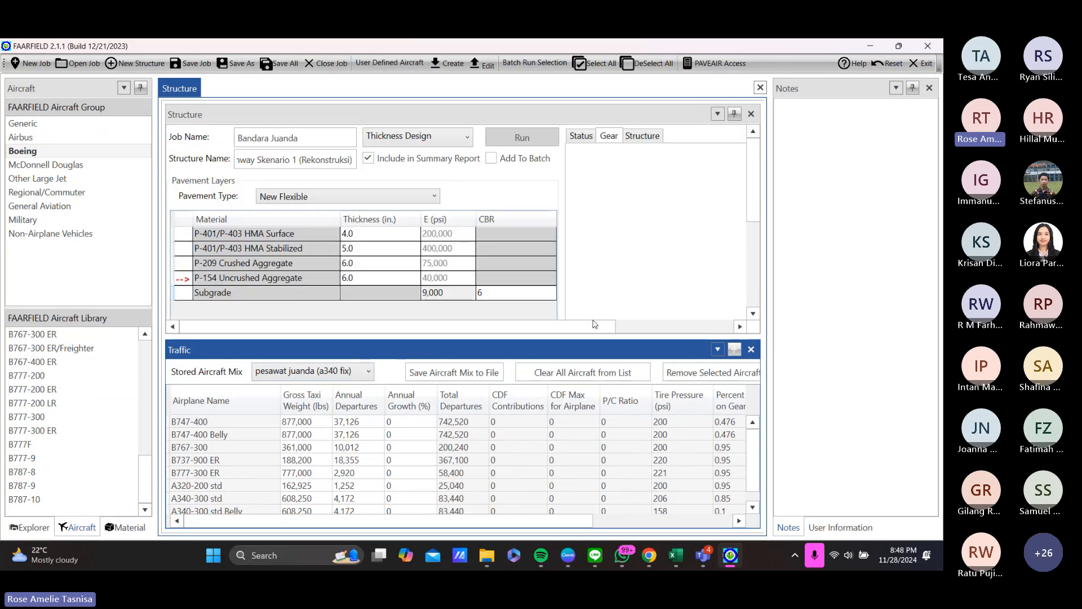
pyautogui.moveTo(597, 322); pyautogui.dragTo(428, 331)
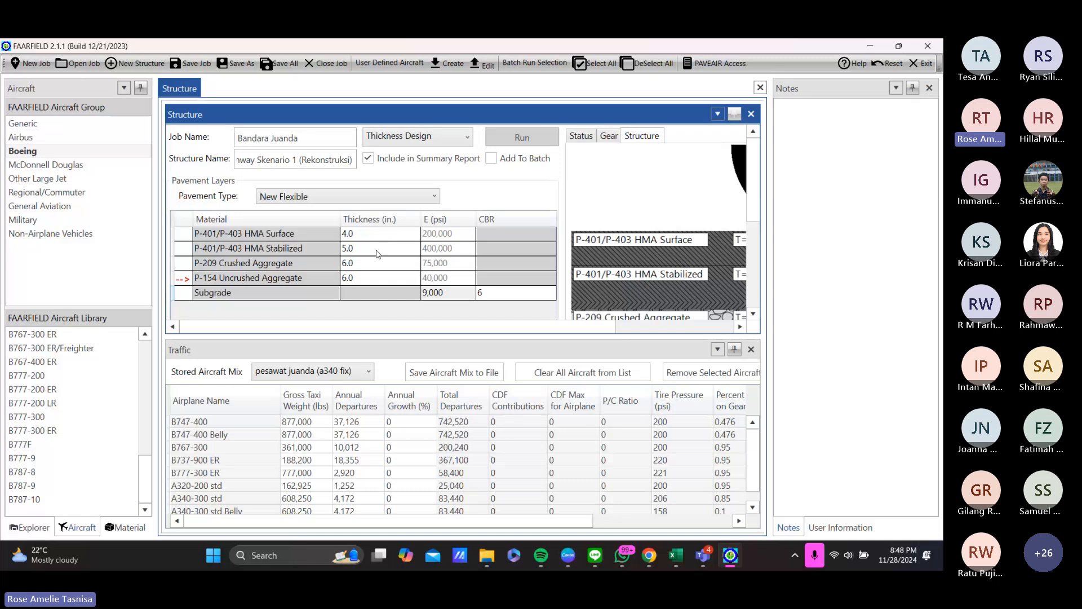
pyautogui.click(435, 138)
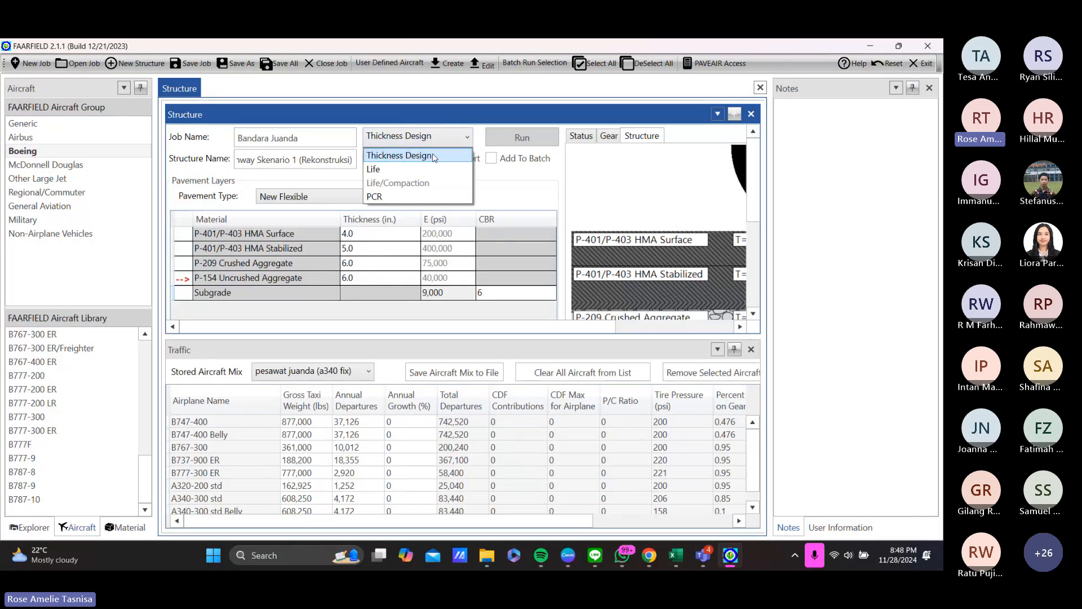
pyautogui.click(435, 151)
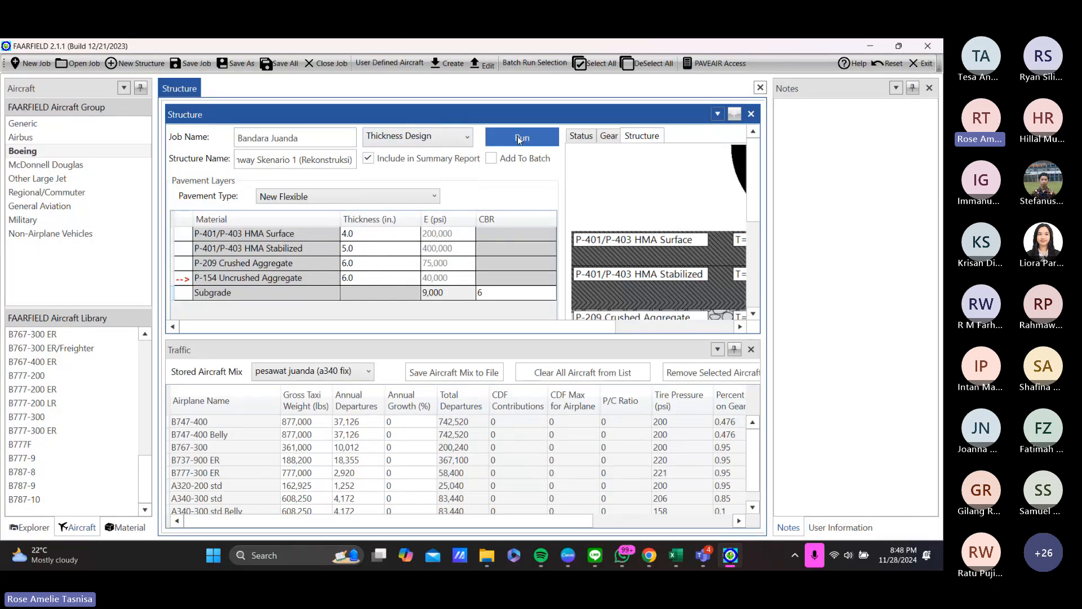
pyautogui.click(521, 139)
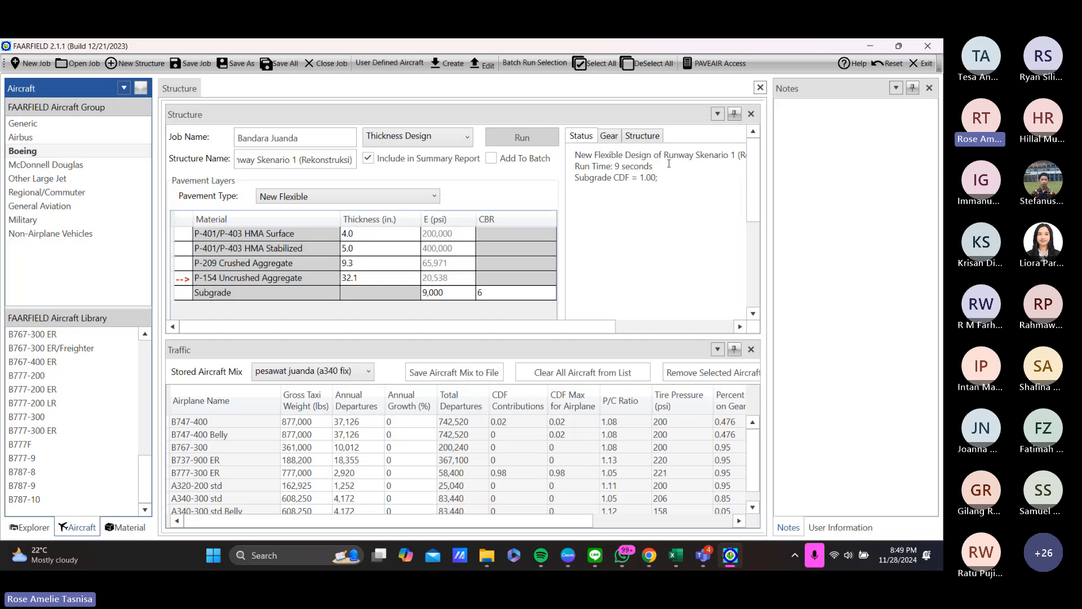
# Step: Open the structure report of Runway Skenario 1 (Rekonstruksi) and review its CDF table and pavement layer diagram
pyautogui.moveTo(610, 325); pyautogui.dragTo(555, 330)
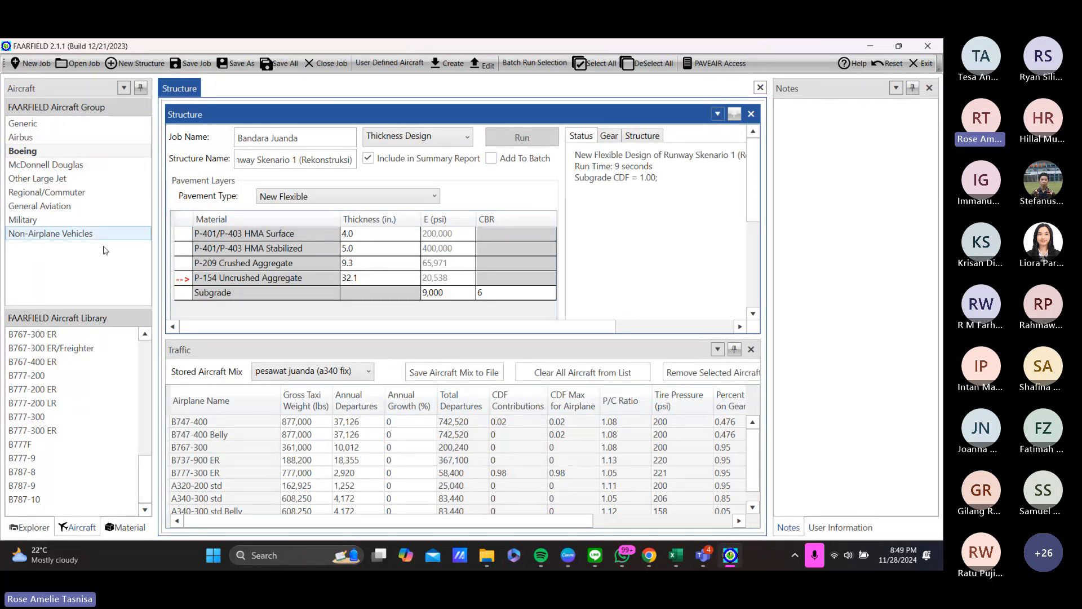
pyautogui.click(29, 527)
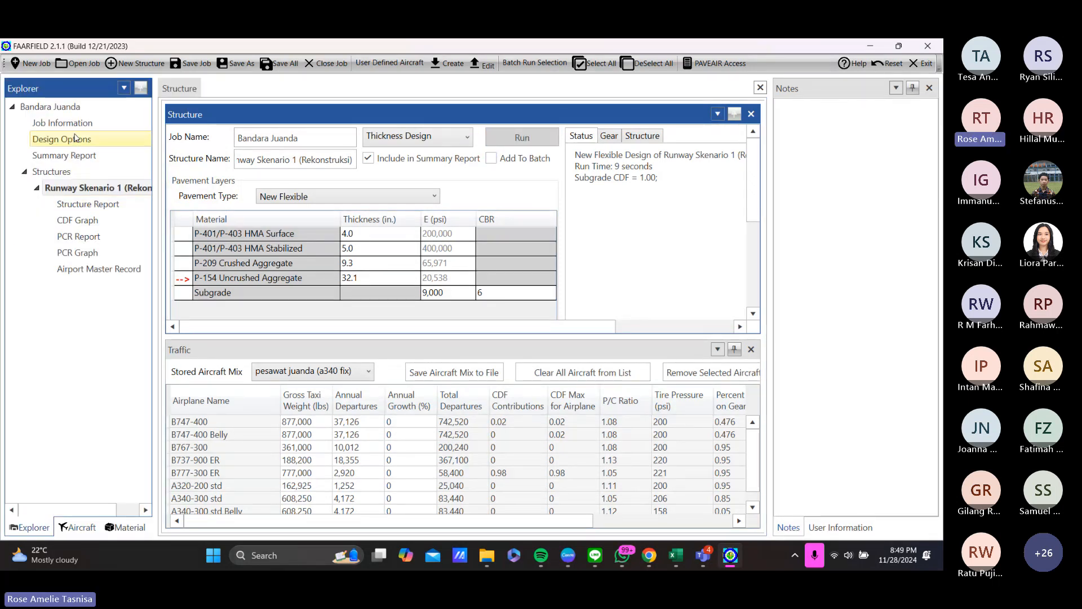
pyautogui.click(96, 204)
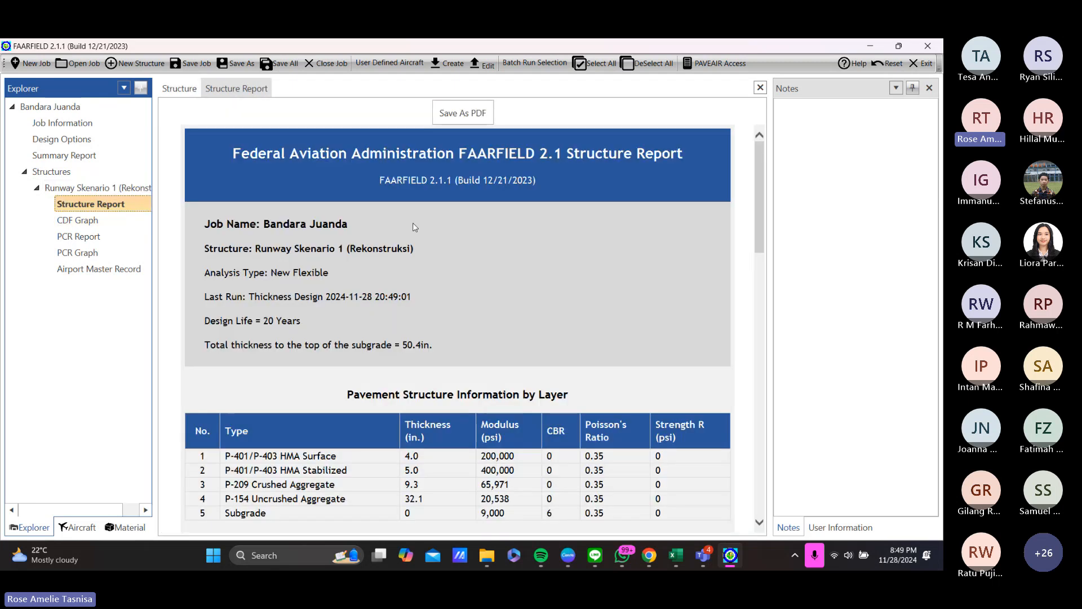
pyautogui.scroll(-10, 416, 227)
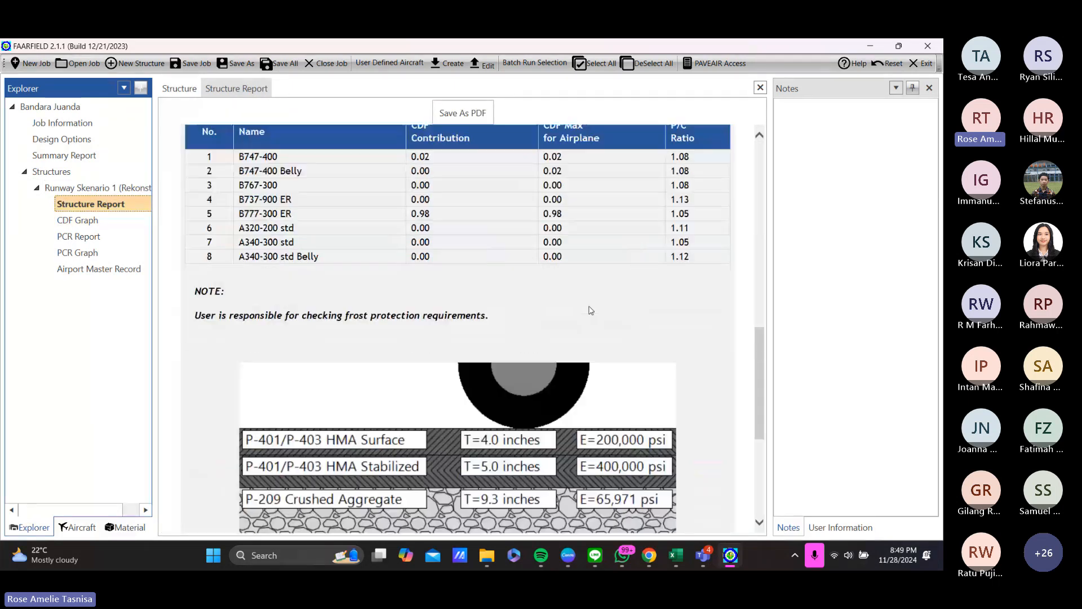
pyautogui.scroll(-5, 590, 309)
pyautogui.scroll(1, 416, 340)
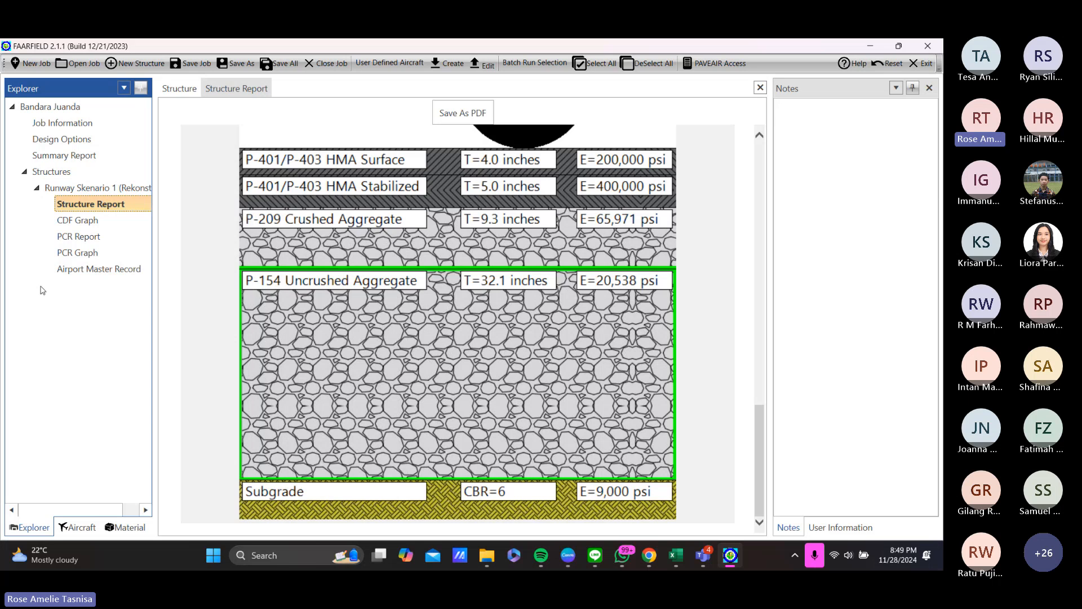
# Step: Open the CDF graph of Runway Skenario 1 (Rekonstruksi) and compare the cumulative and per-aircraft curves with the legend
pyautogui.click(79, 219)
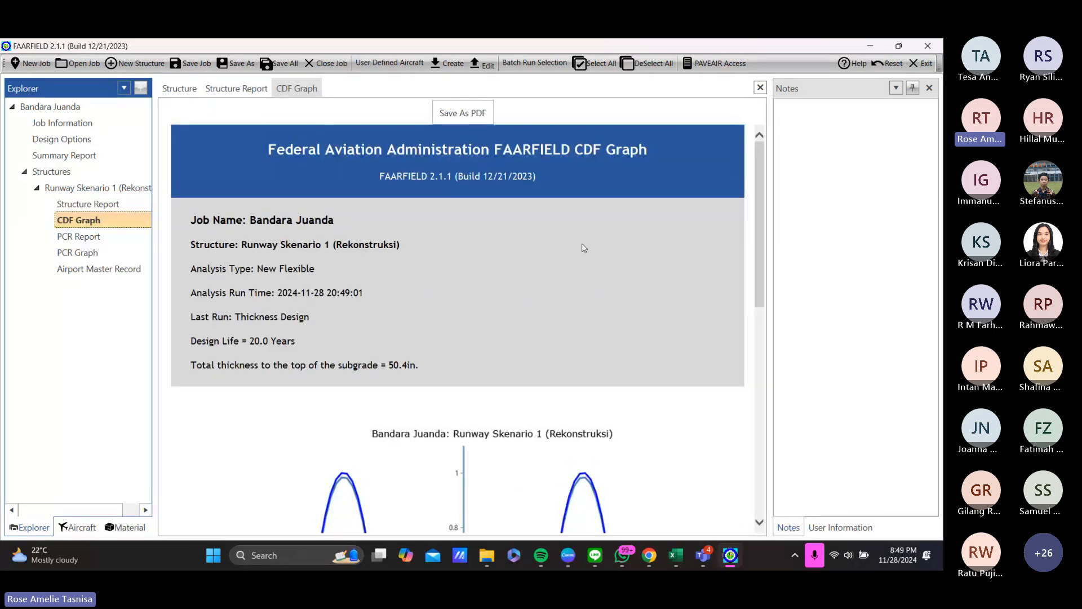
pyautogui.scroll(-10, 453, 234)
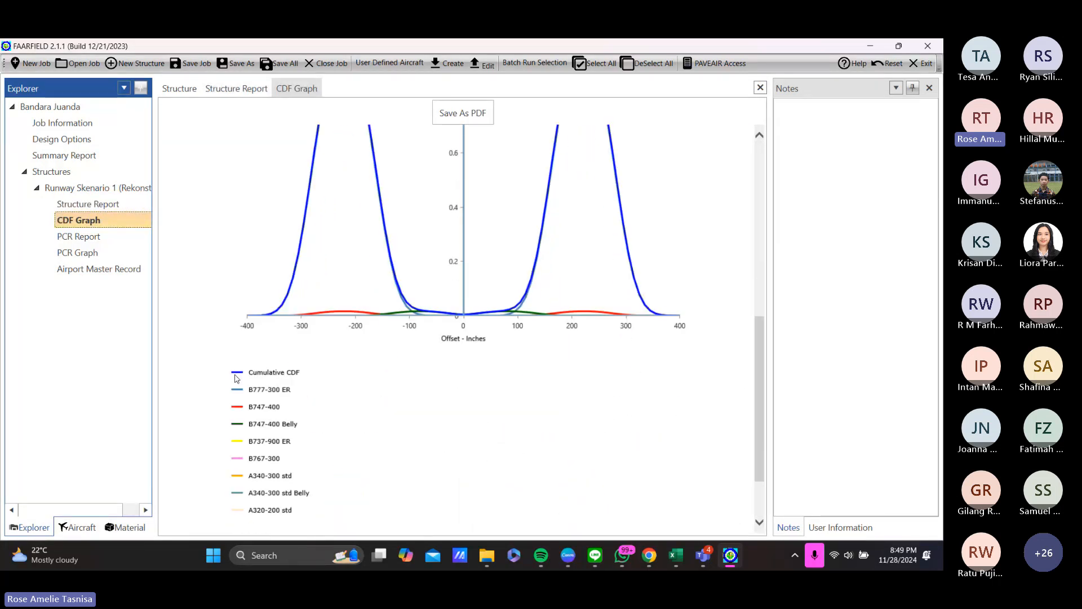
pyautogui.scroll(10, 422, 254)
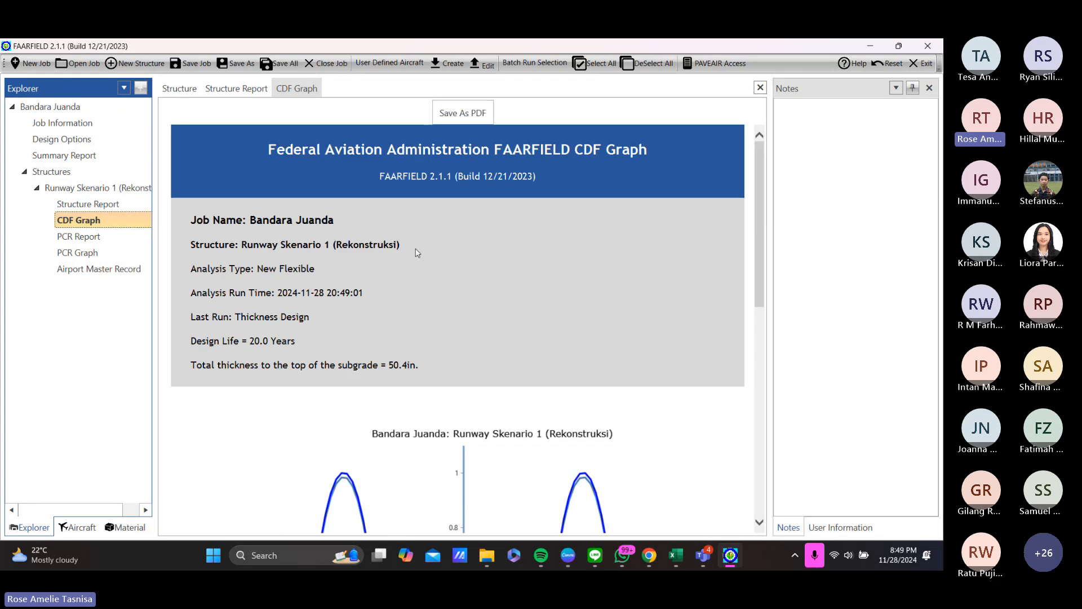
pyautogui.scroll(-3, 417, 253)
pyautogui.scroll(-5, 417, 253)
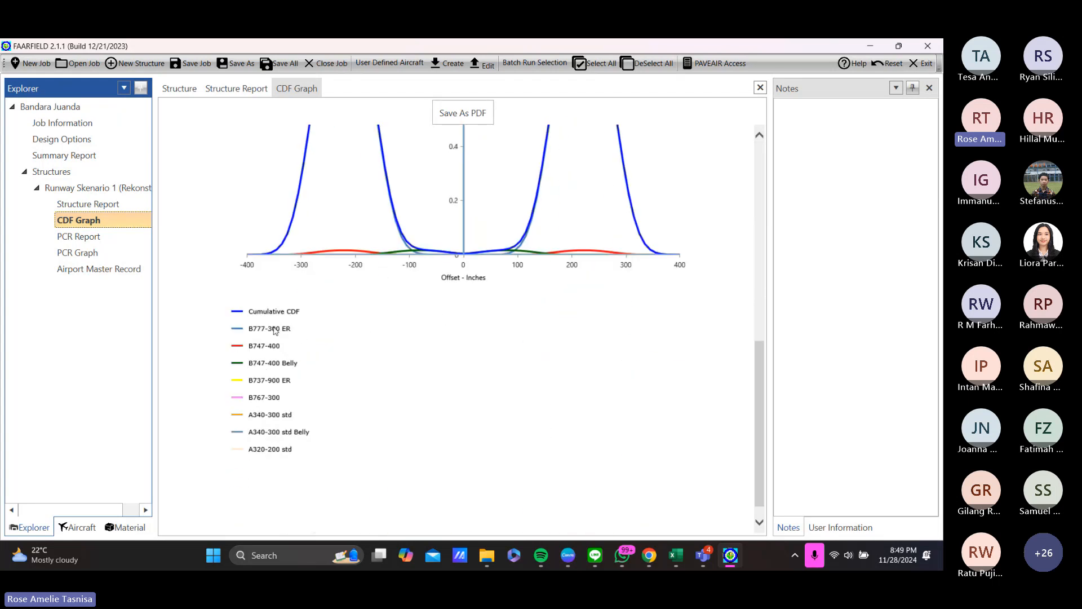
pyautogui.scroll(2, 283, 419)
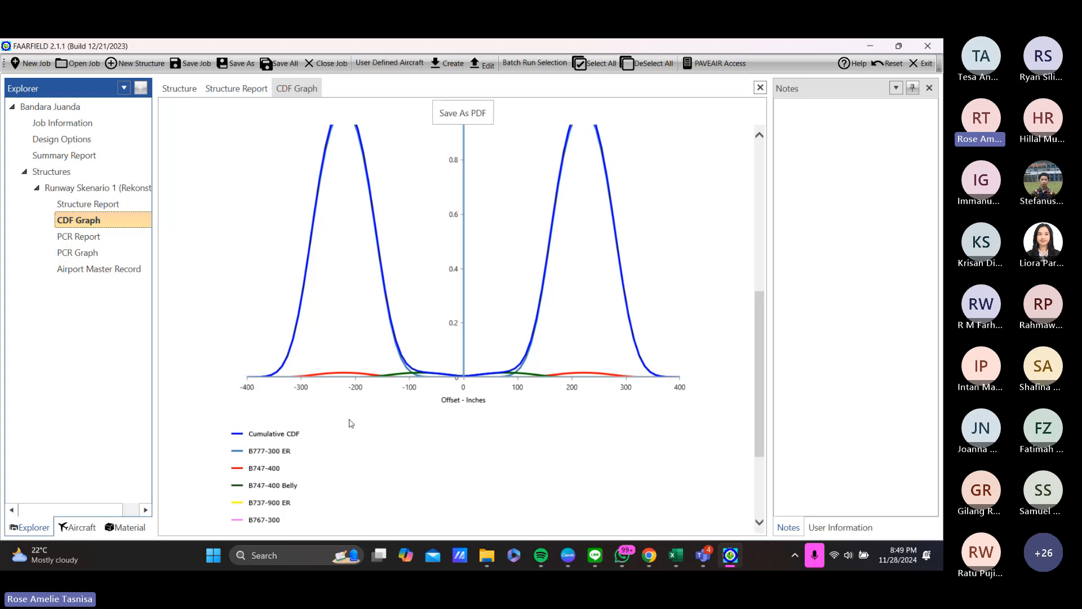
pyautogui.scroll(3, 366, 366)
pyautogui.scroll(-3, 380, 394)
pyautogui.scroll(-2, 294, 456)
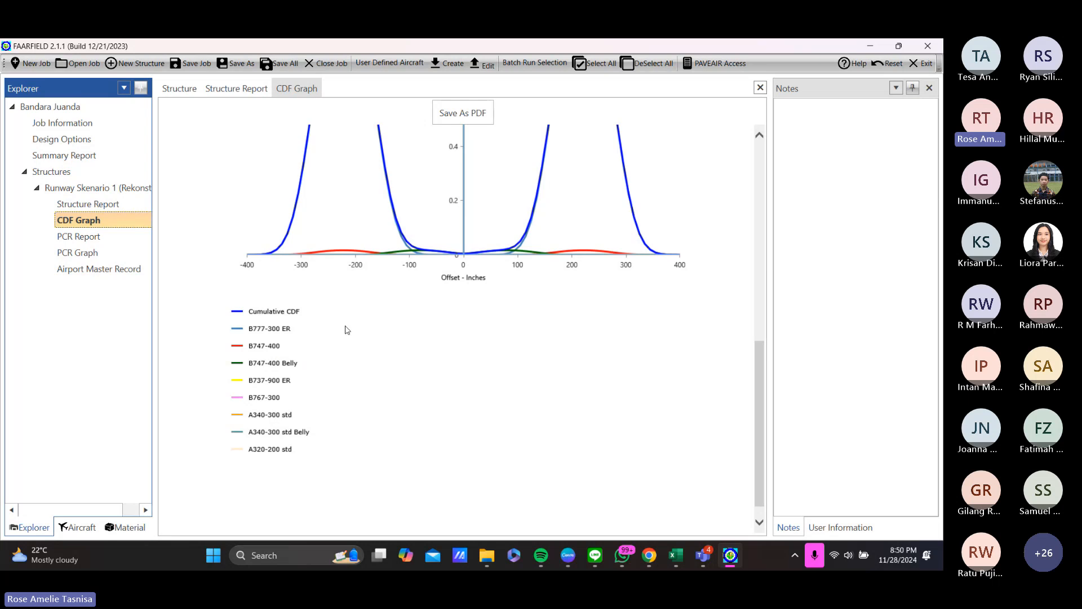
pyautogui.scroll(6, 347, 330)
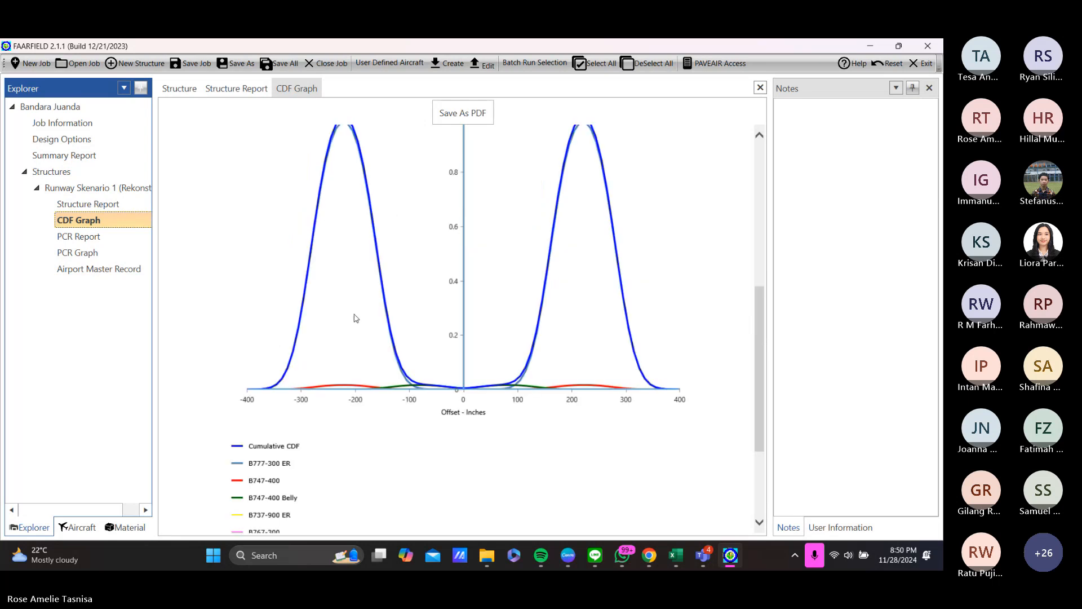
pyautogui.scroll(2, 395, 290)
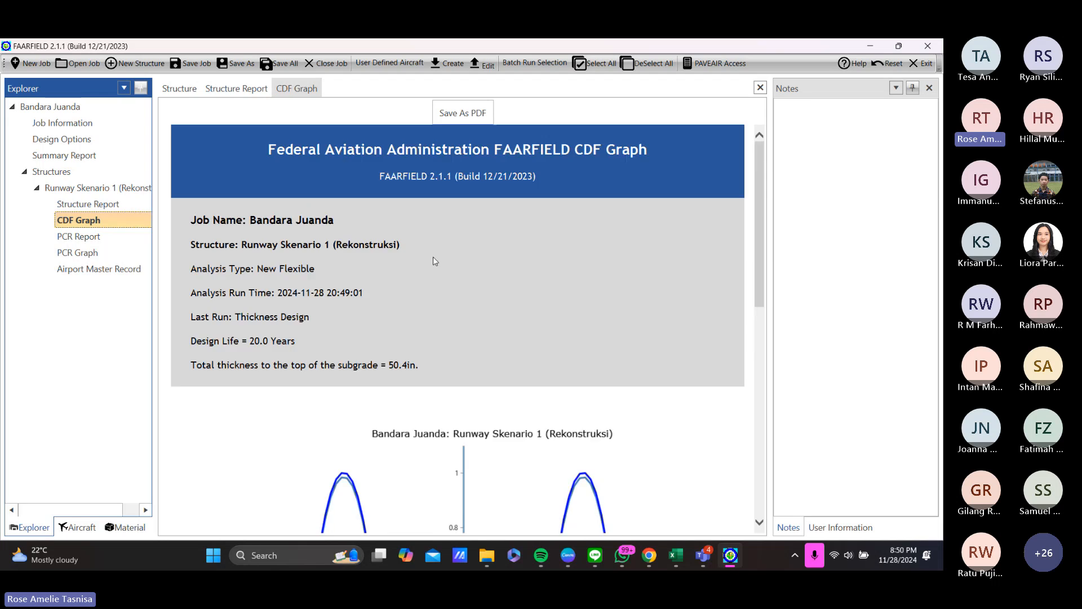
pyautogui.scroll(-8, 367, 343)
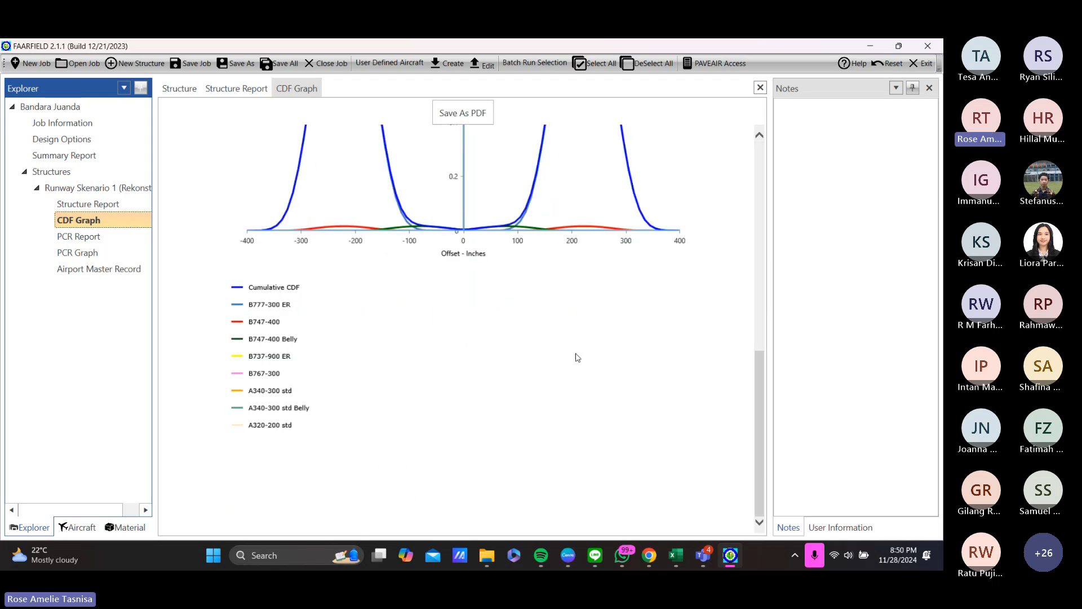
pyautogui.scroll(5, 576, 358)
pyautogui.scroll(-5, 576, 357)
pyautogui.scroll(8, 576, 355)
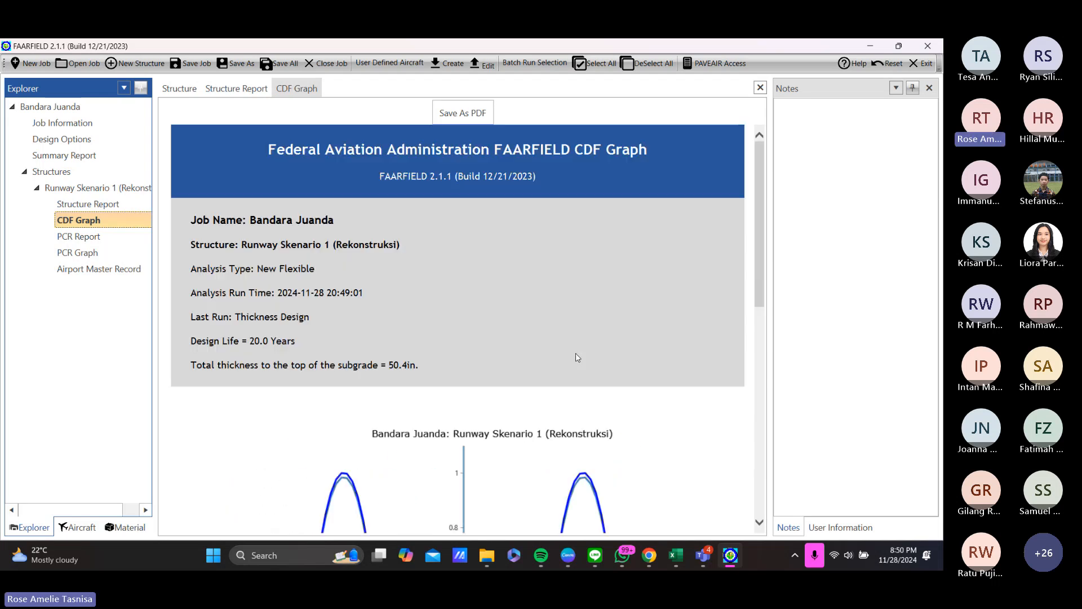
pyautogui.scroll(-5, 433, 212)
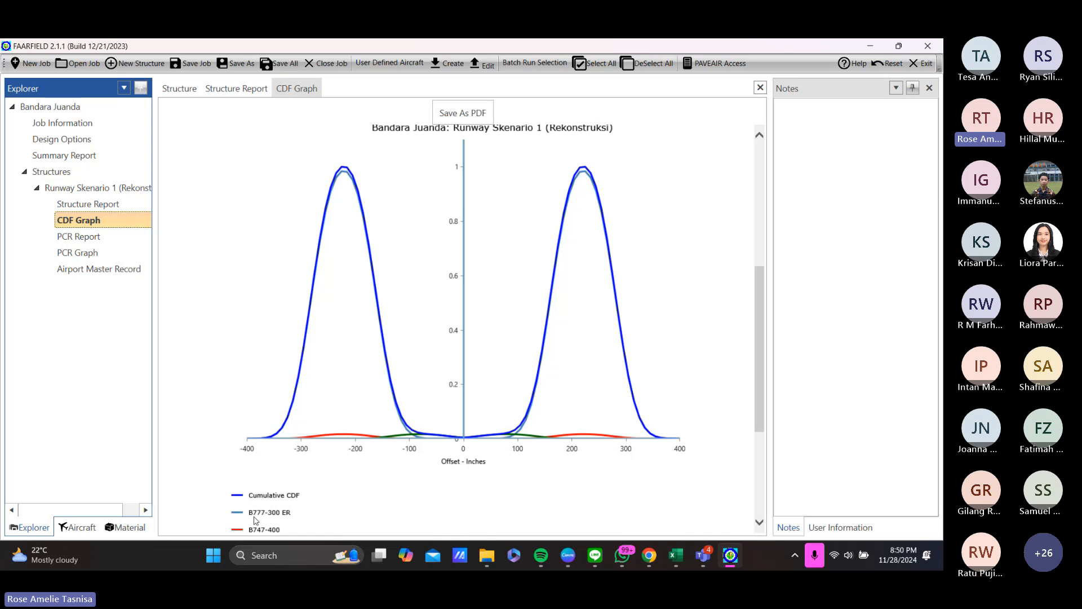
pyautogui.scroll(-3, 313, 462)
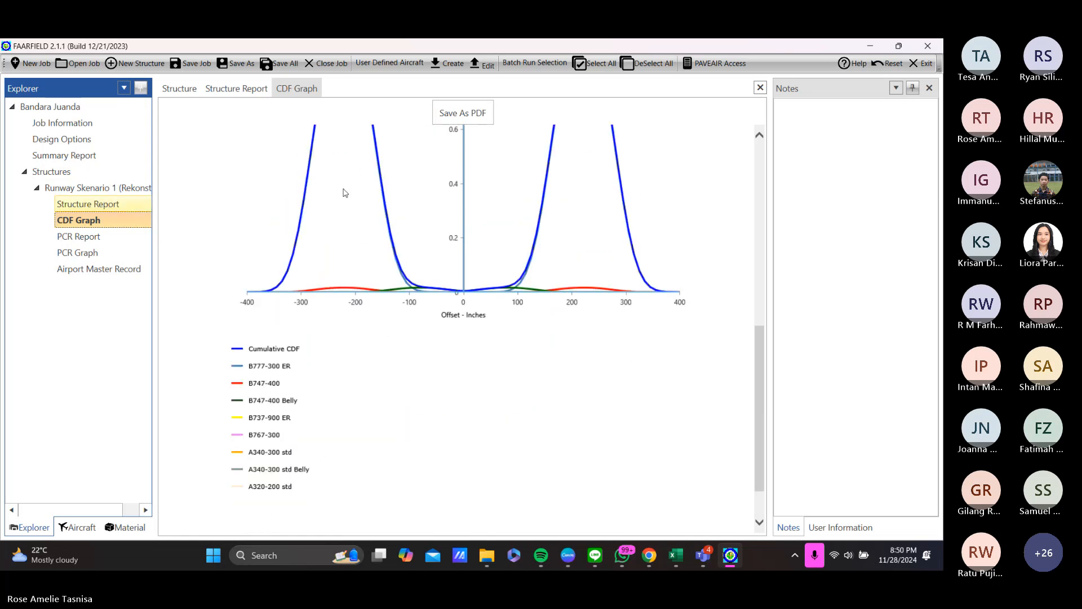
# Step: Return to the structure report and review the pavement layer diagram, the general design data and the layer table
pyautogui.click(85, 204)
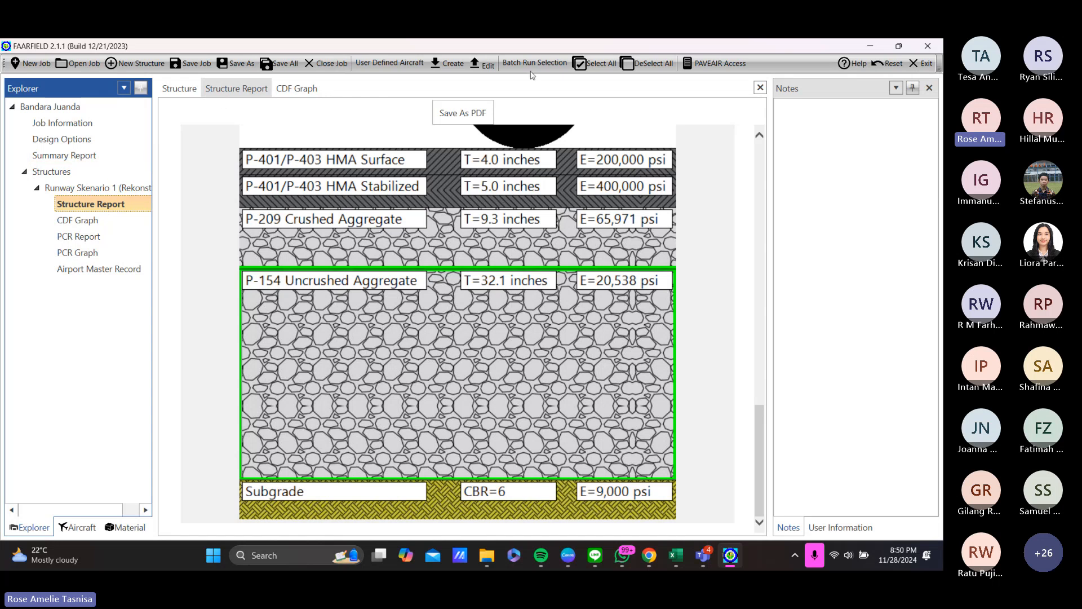
pyautogui.scroll(4, 302, 142)
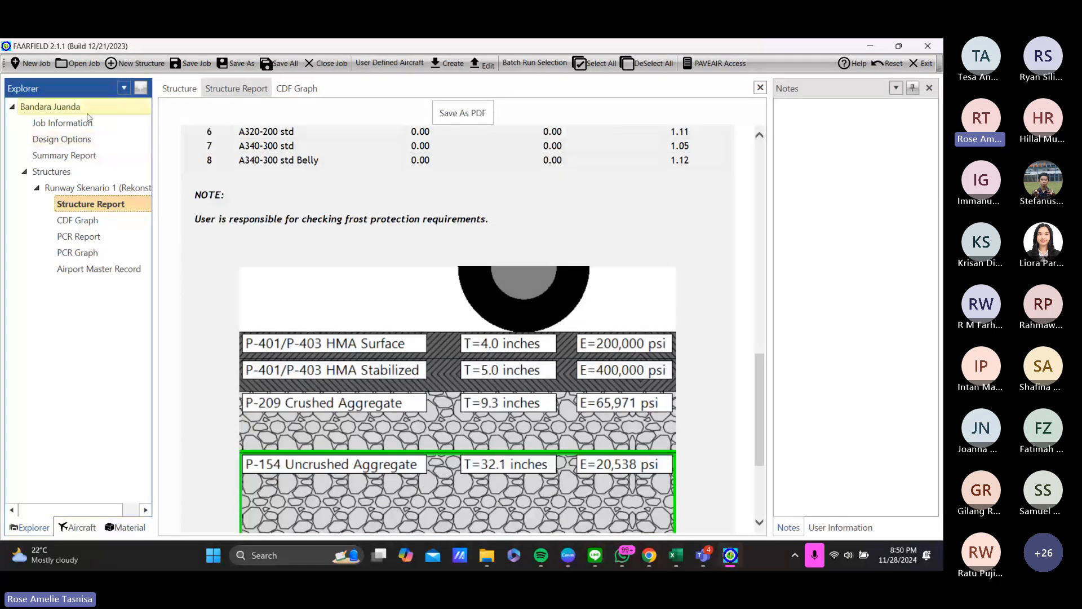
pyautogui.click(75, 169)
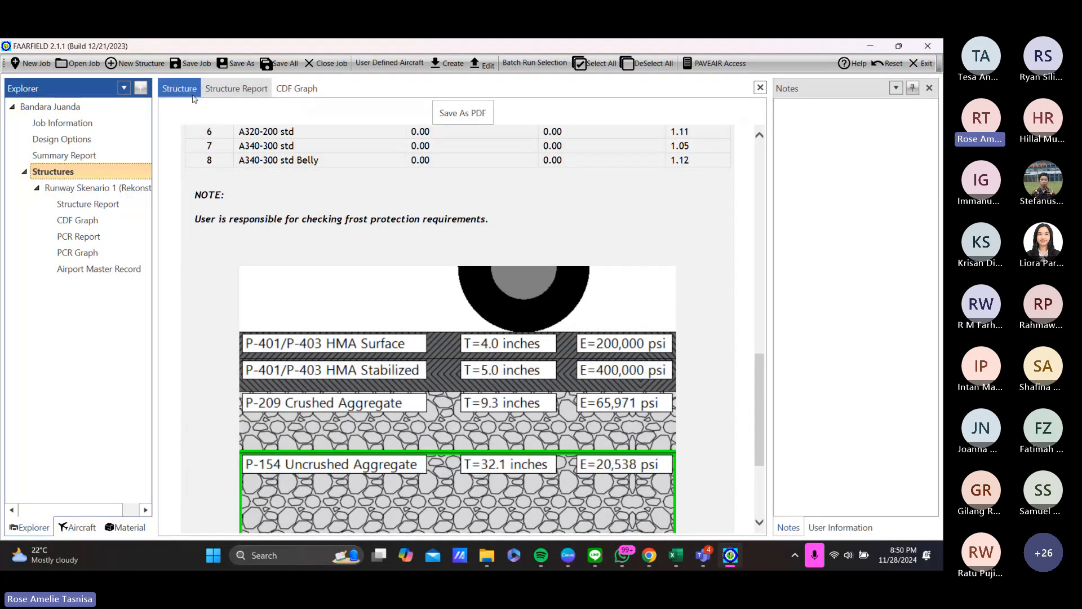
pyautogui.scroll(10, 369, 216)
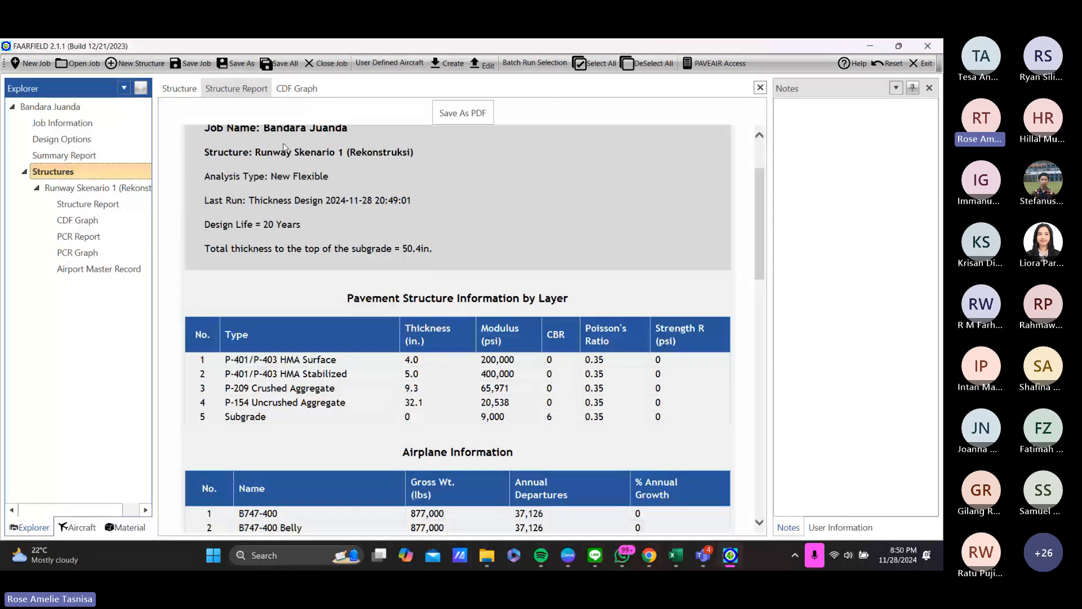
# Step: Go back to the structure definition and review its name and the available pavement types, keeping New Flexible
pyautogui.click(185, 89)
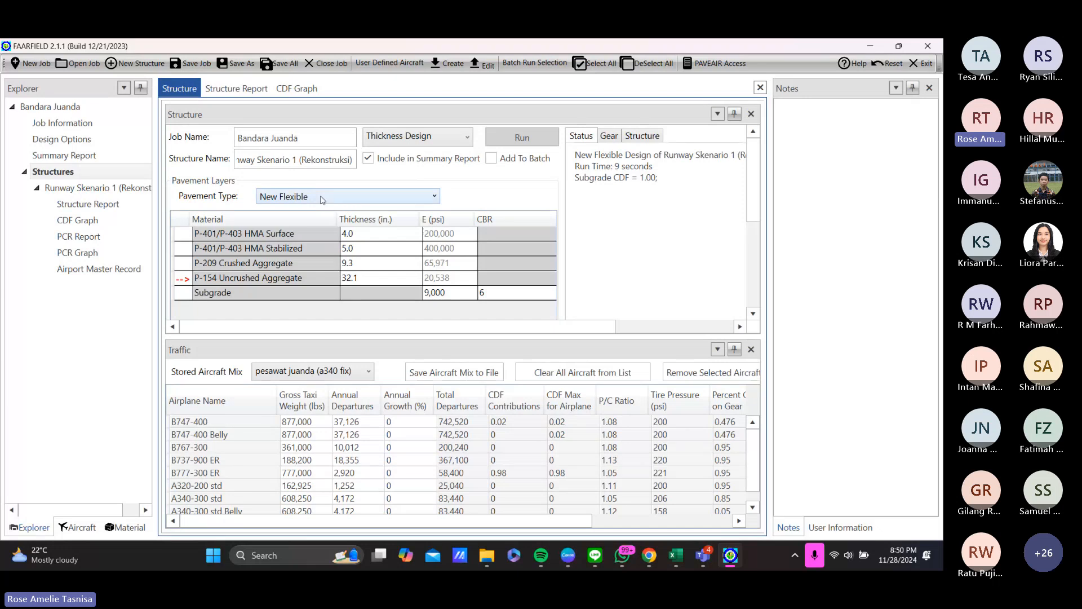
pyautogui.doubleClick(324, 160)
pyautogui.click(345, 161)
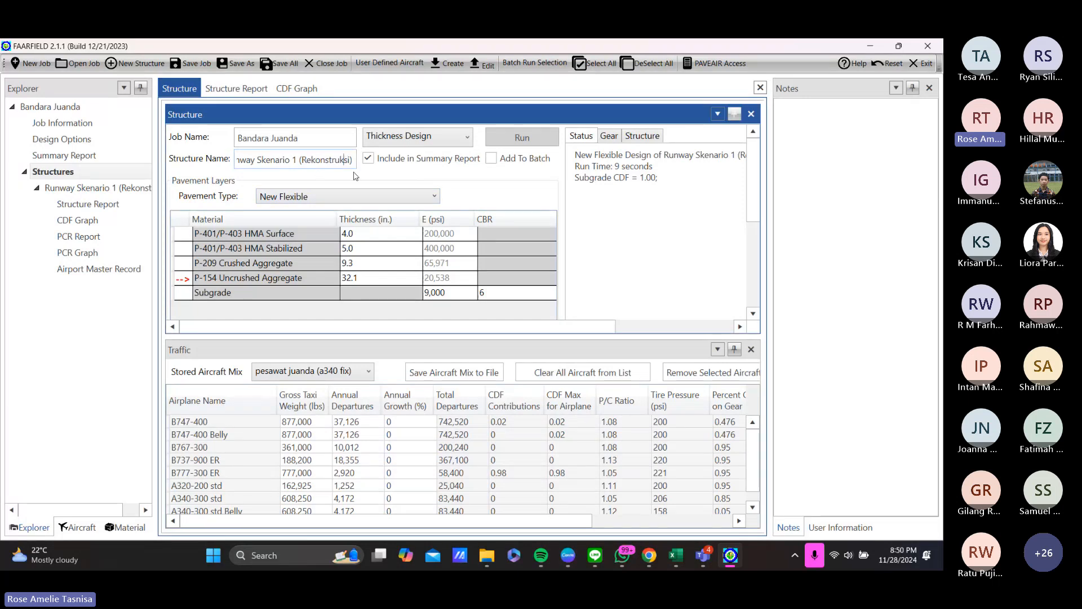
pyautogui.click(369, 197)
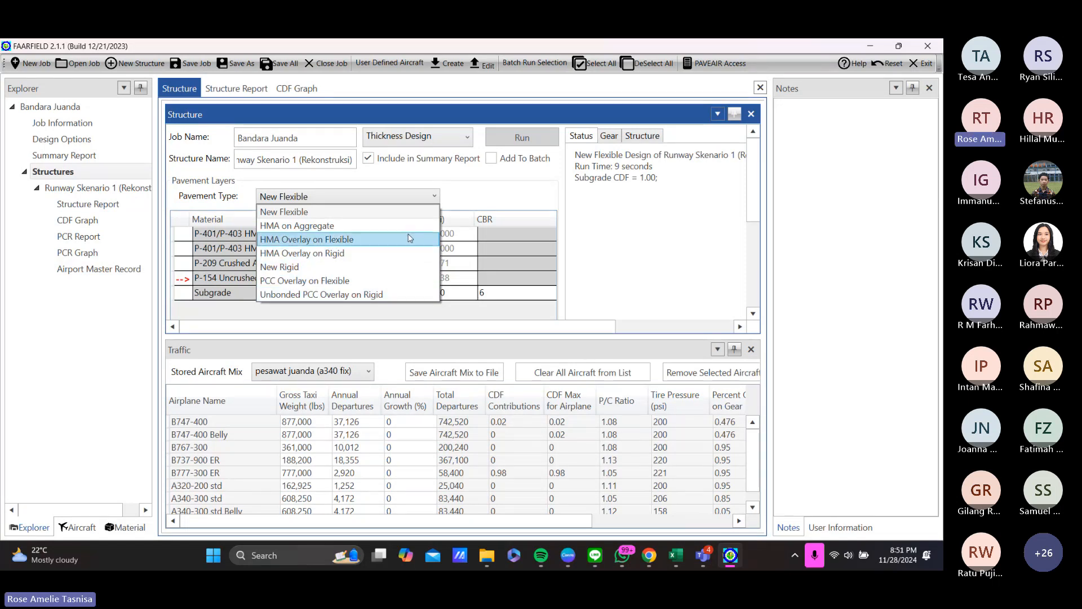
pyautogui.click(404, 206)
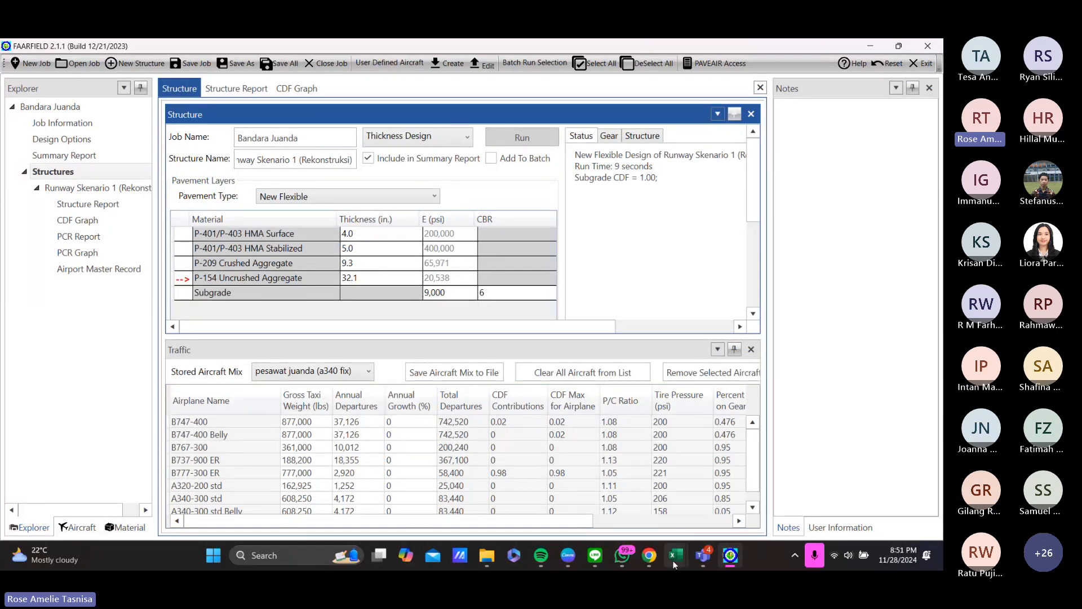
# Step: Launch COMFAA 30, dismiss its startup file error and reposition its main window over the FAARFIELD job
pyautogui.click(299, 554)
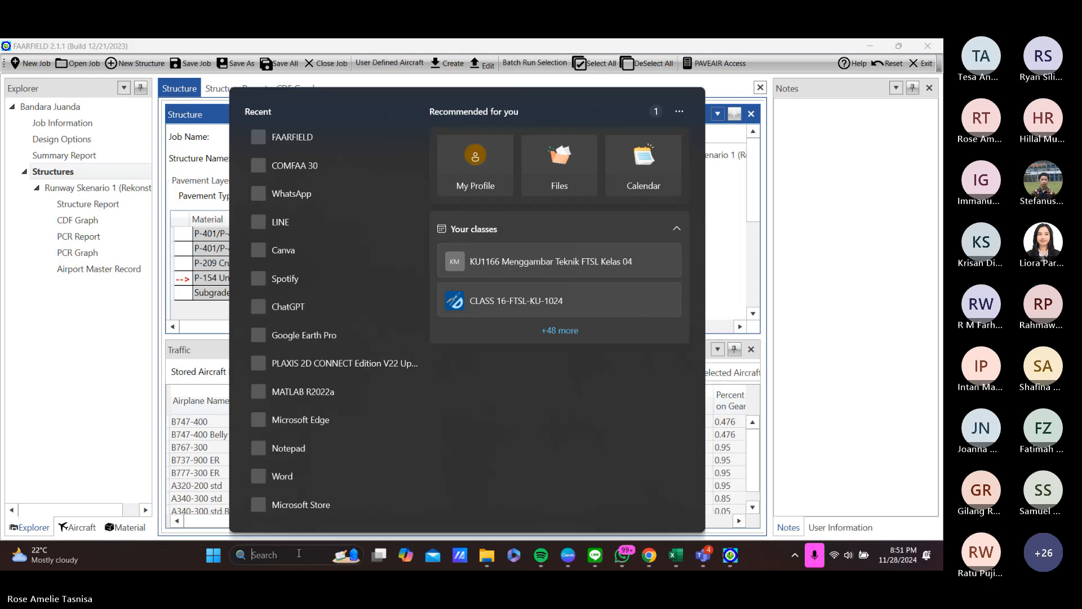
pyautogui.write('comfaa 30')
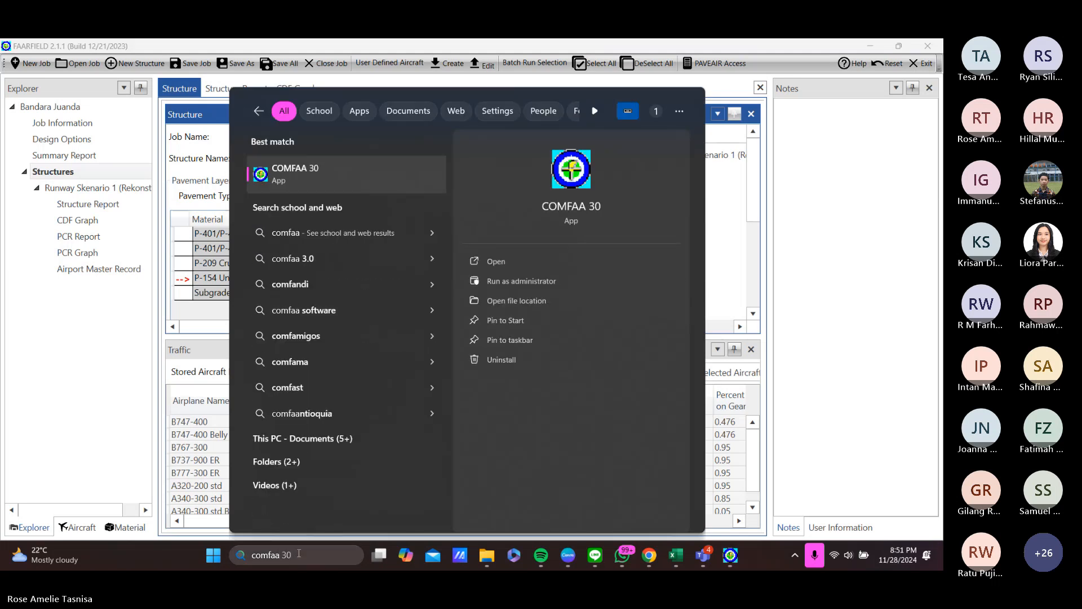
pyautogui.press('Return')
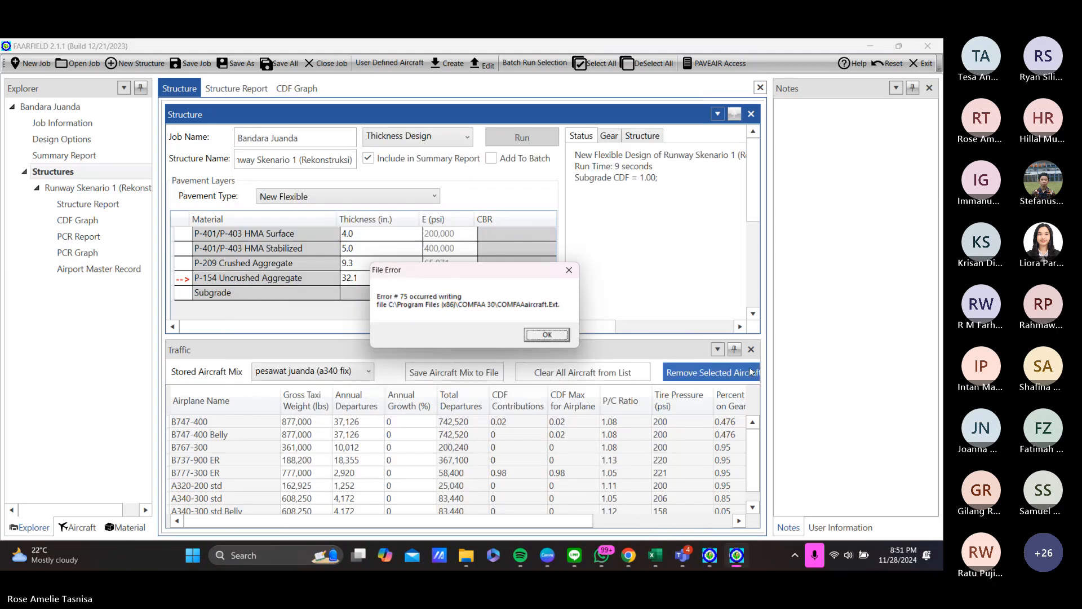
pyautogui.press('Return')
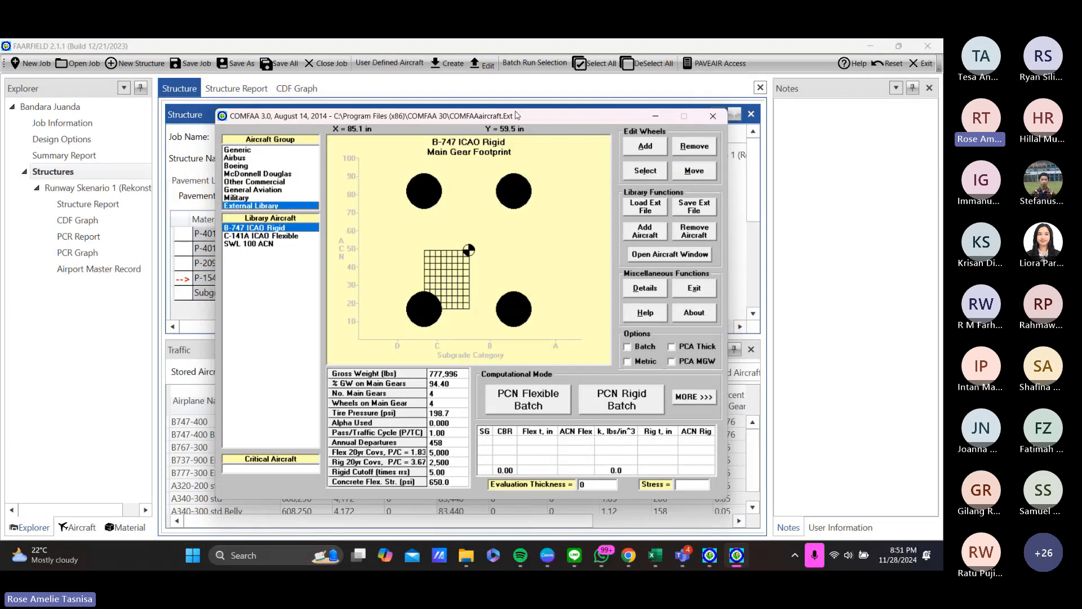
pyautogui.moveTo(516, 115); pyautogui.dragTo(522, 108)
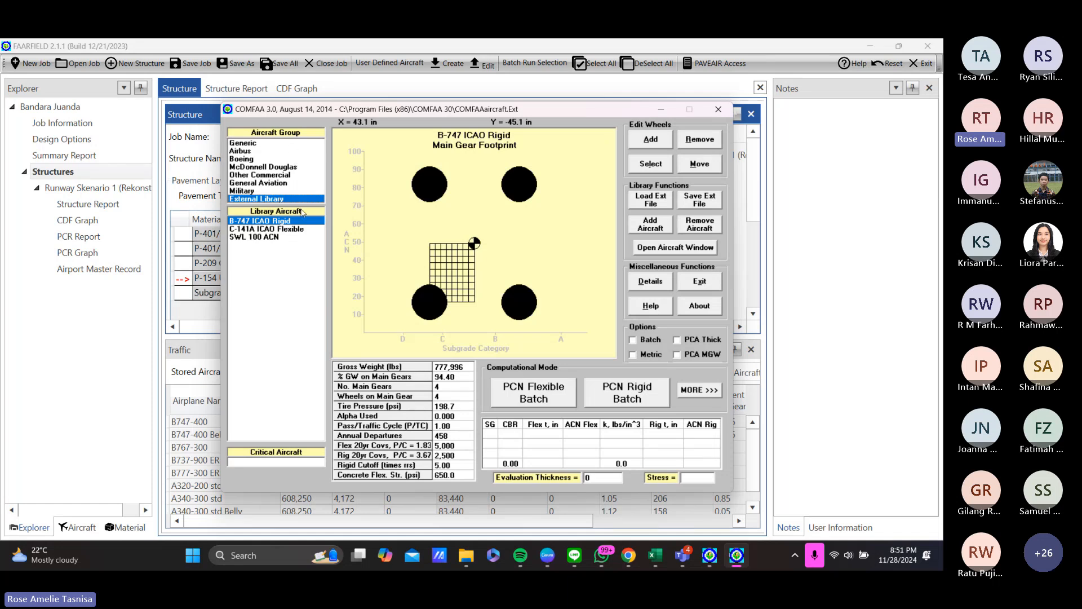
# Step: Look through the aircraft groups and the external library's aircraft data list, and display the Airbus library aircraft
pyautogui.click(275, 152)
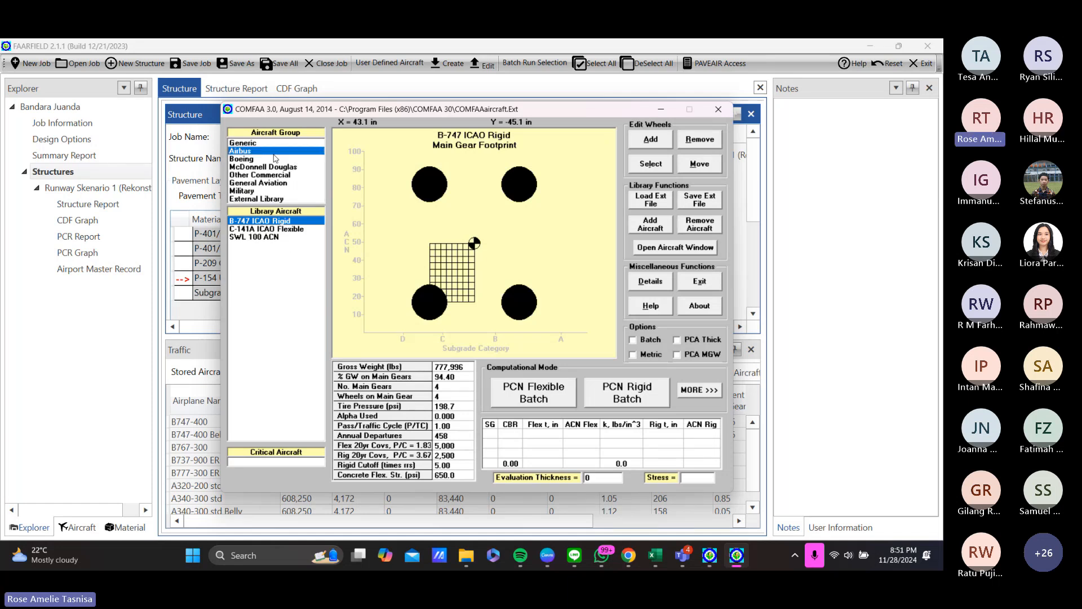
pyautogui.click(271, 159)
pyautogui.click(269, 175)
pyautogui.click(270, 197)
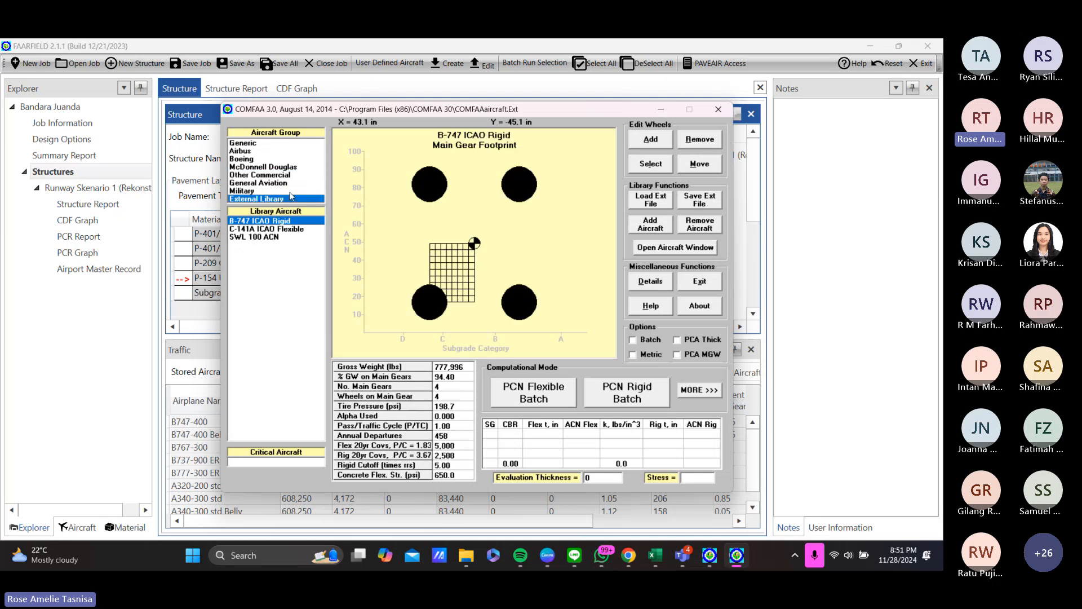
pyautogui.click(701, 247)
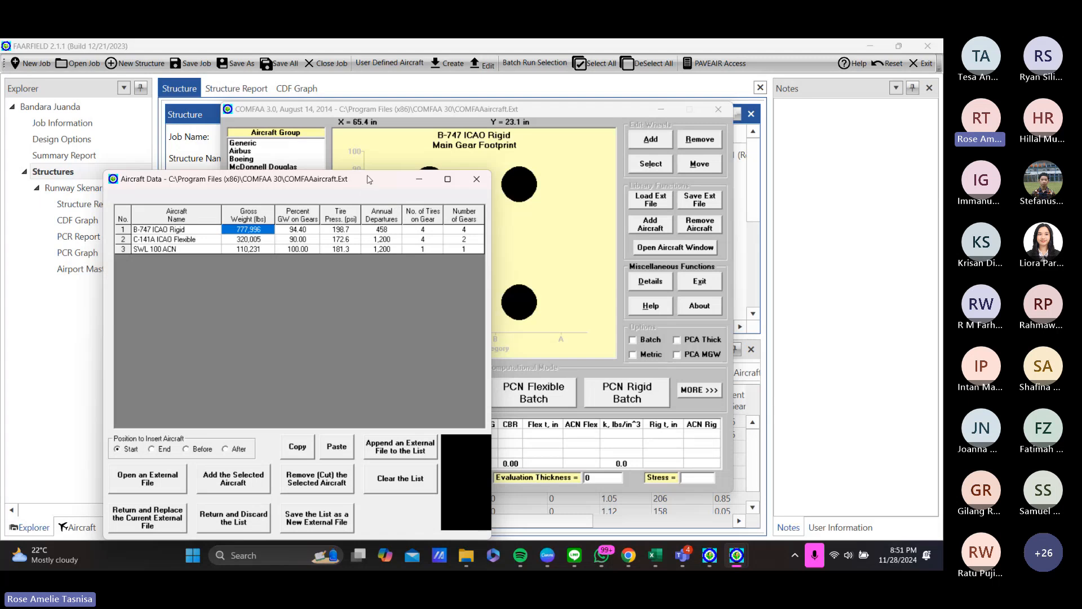
pyautogui.moveTo(368, 178); pyautogui.dragTo(572, 153)
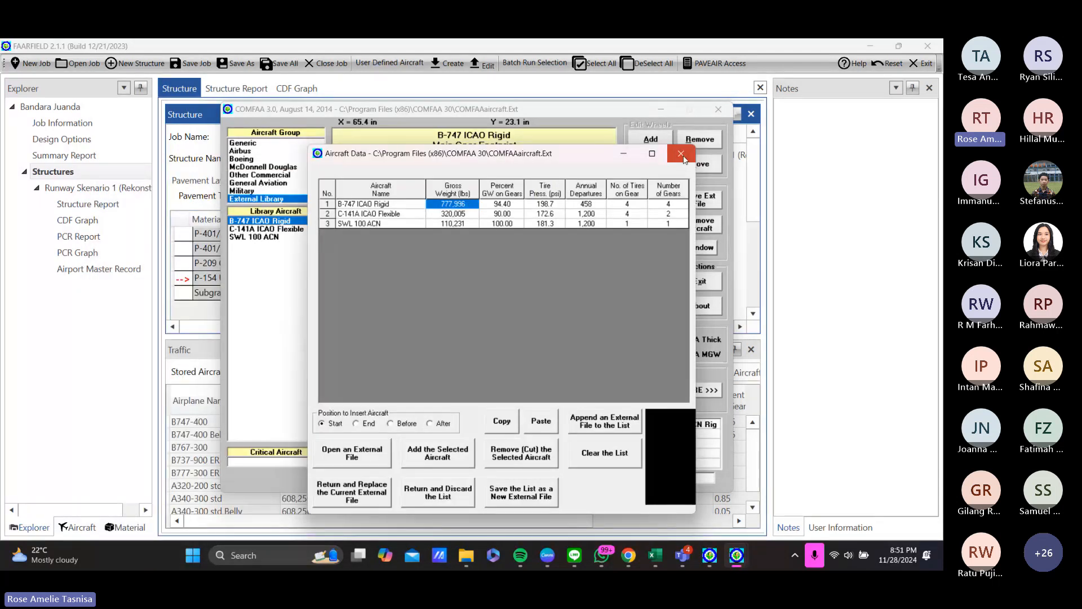
pyautogui.click(681, 156)
pyautogui.click(261, 151)
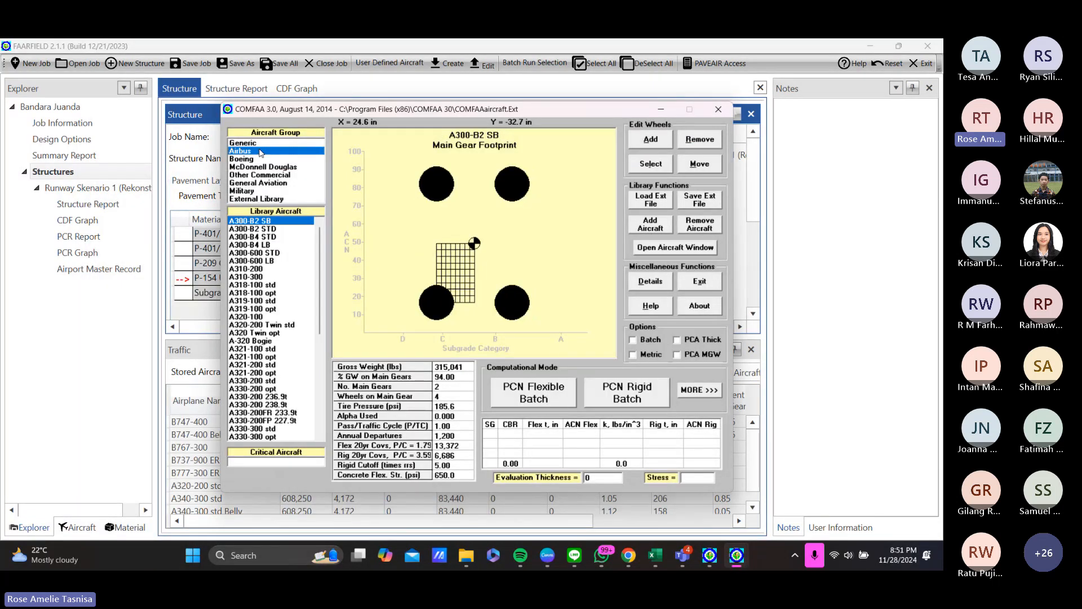
# Step: Browse the Airbus and Boeing library aircraft, add the B777-300 ER to the external library under its default name, and dismiss the file error
pyautogui.scroll(-8, 279, 318)
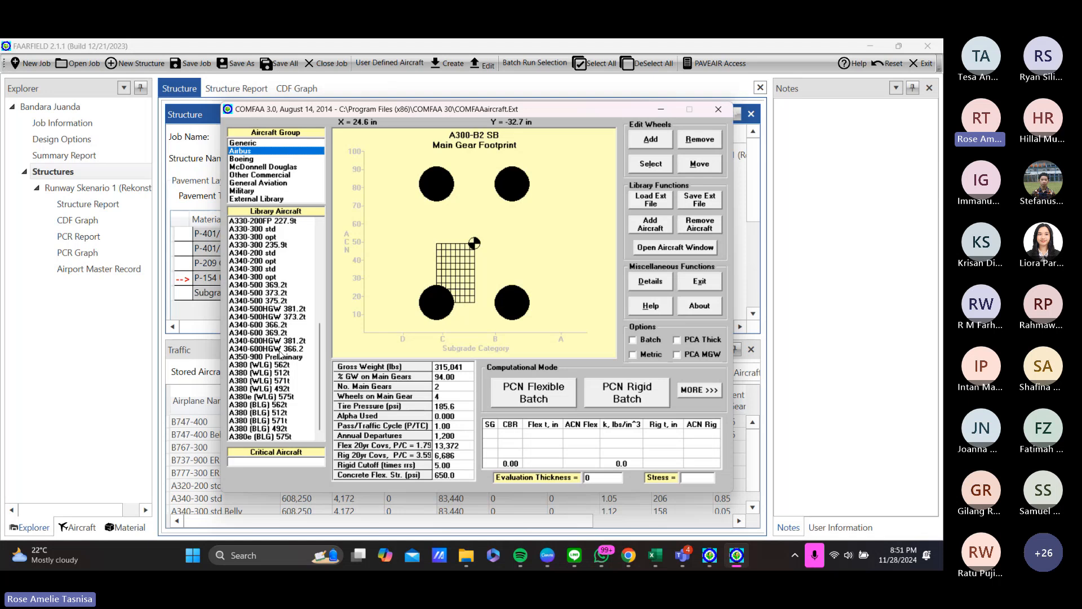
pyautogui.press('Down')
pyautogui.scroll(-3, 278, 376)
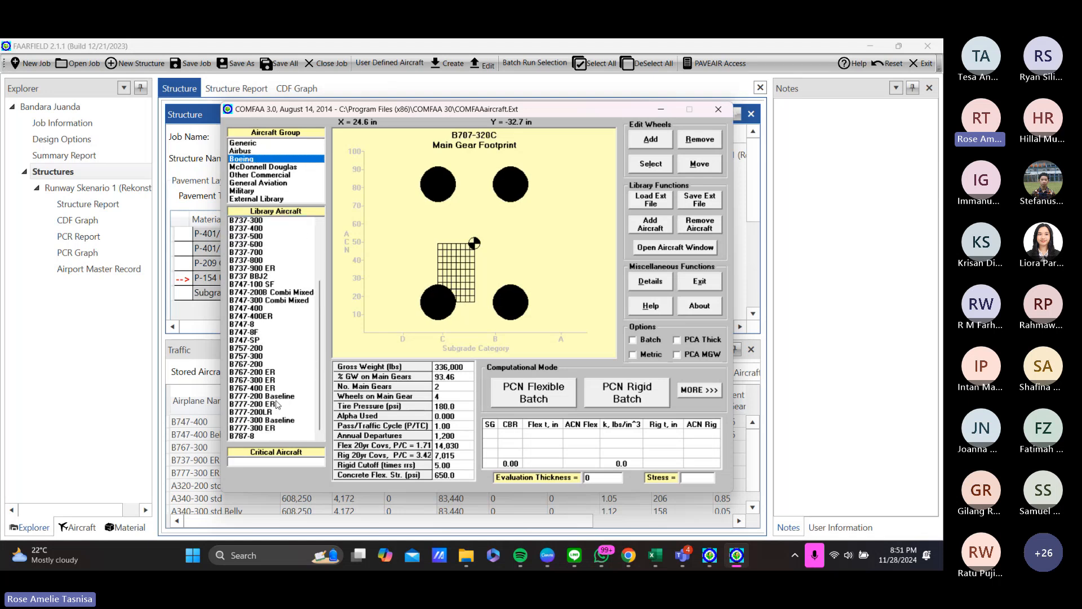
pyautogui.click(271, 421)
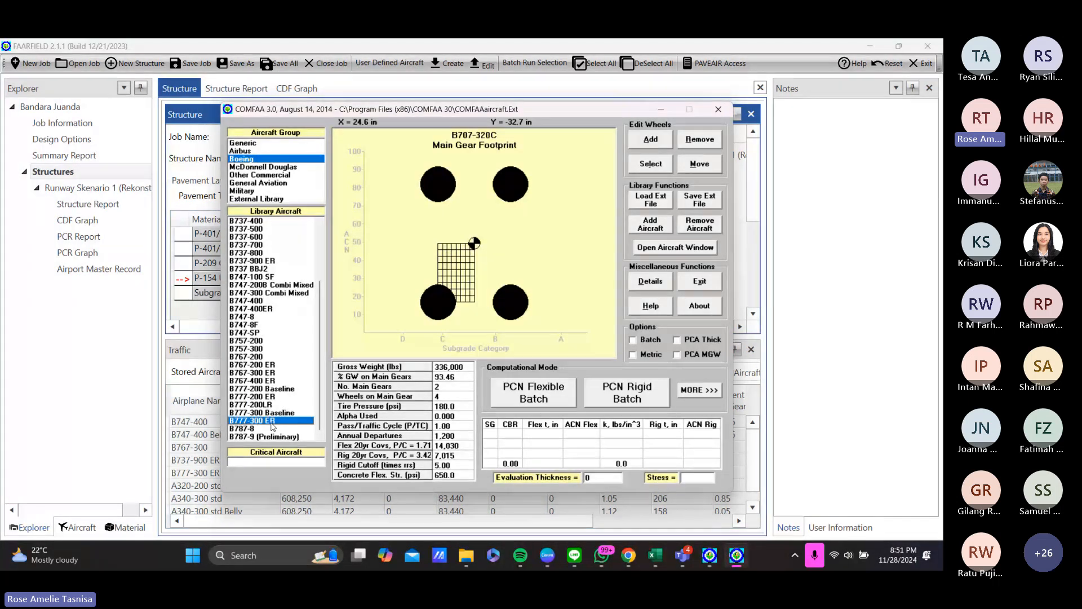
pyautogui.click(659, 228)
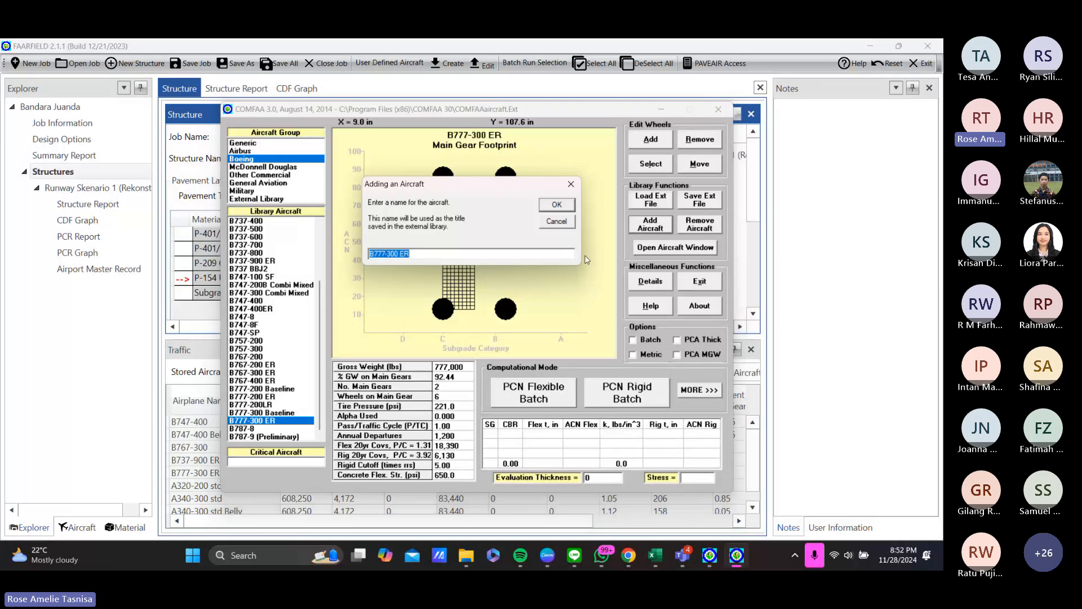
pyautogui.click(556, 205)
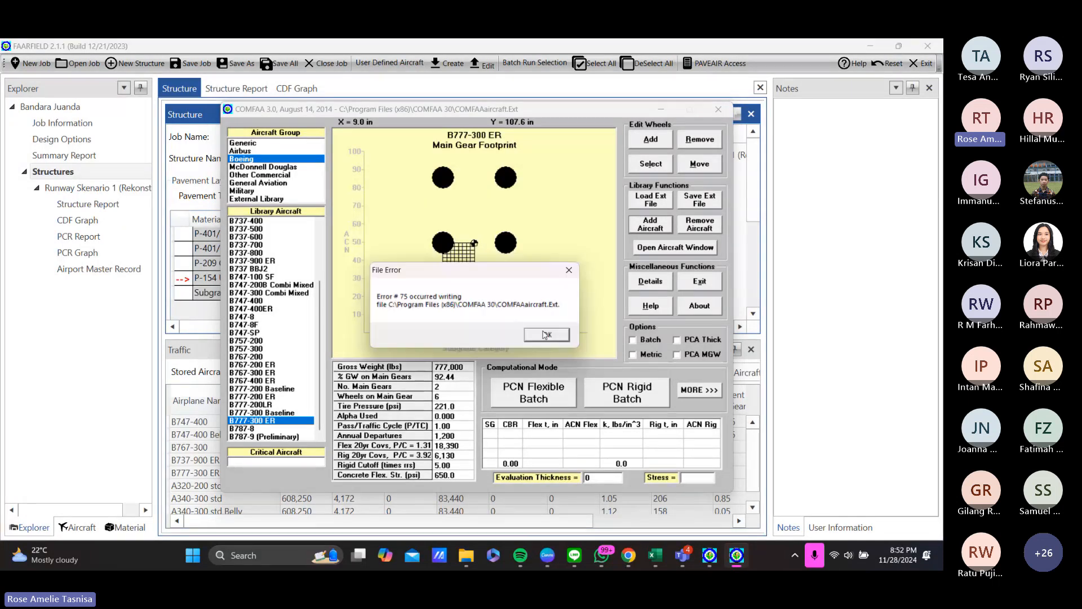
pyautogui.press('Return')
# Step: Review the external library's aircraft data list, checking the B777-300 ER's editable gear-load percentage and annual departures without changing them, and close the list
pyautogui.click(667, 251)
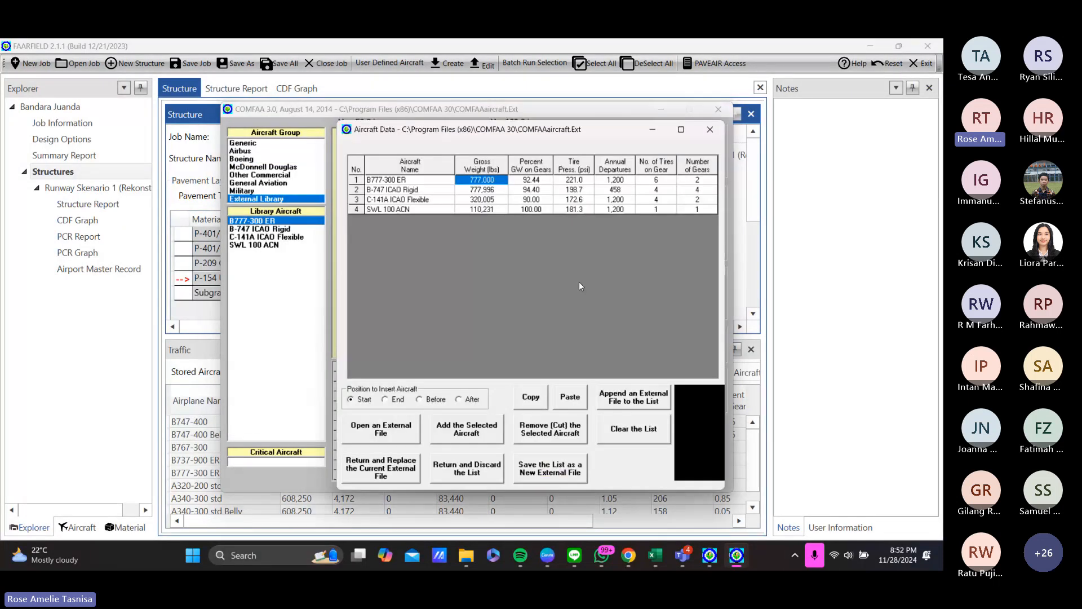
pyautogui.doubleClick(484, 179)
pyautogui.click(571, 182)
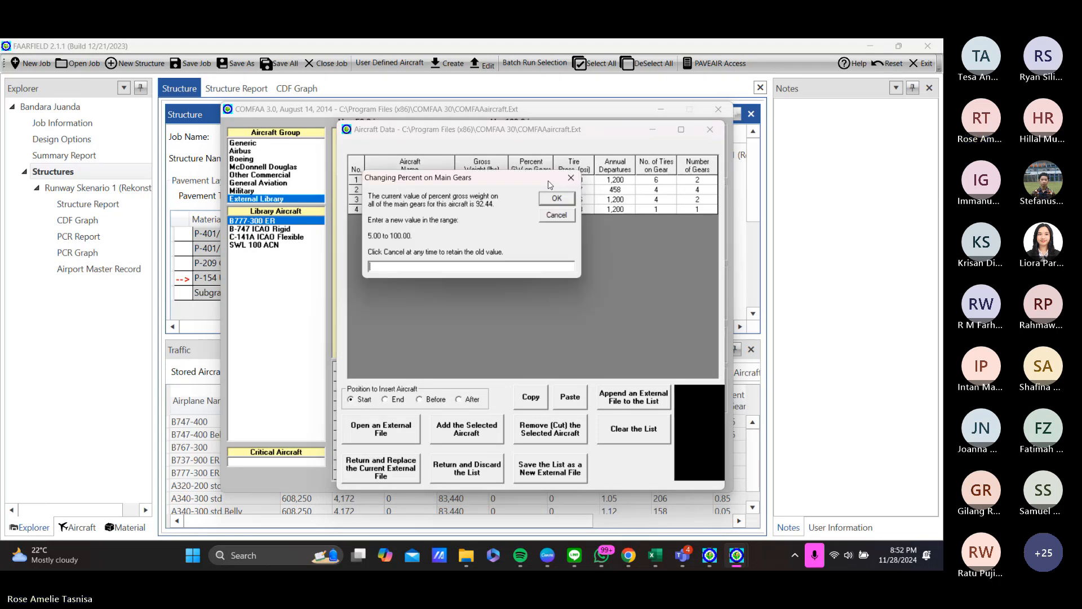
pyautogui.click(571, 182)
pyautogui.doubleClick(625, 182)
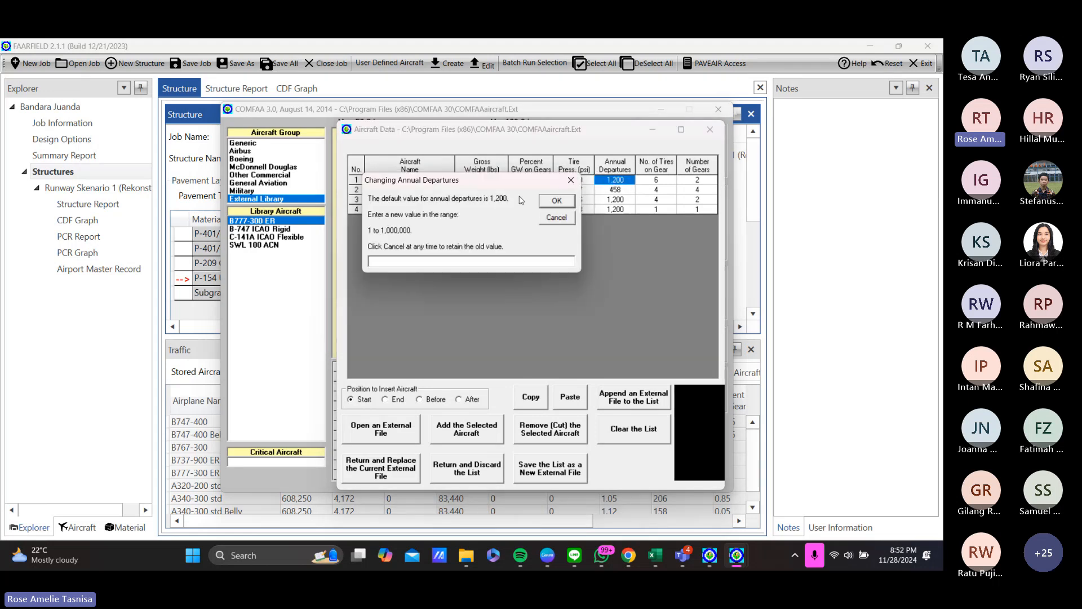
pyautogui.click(571, 181)
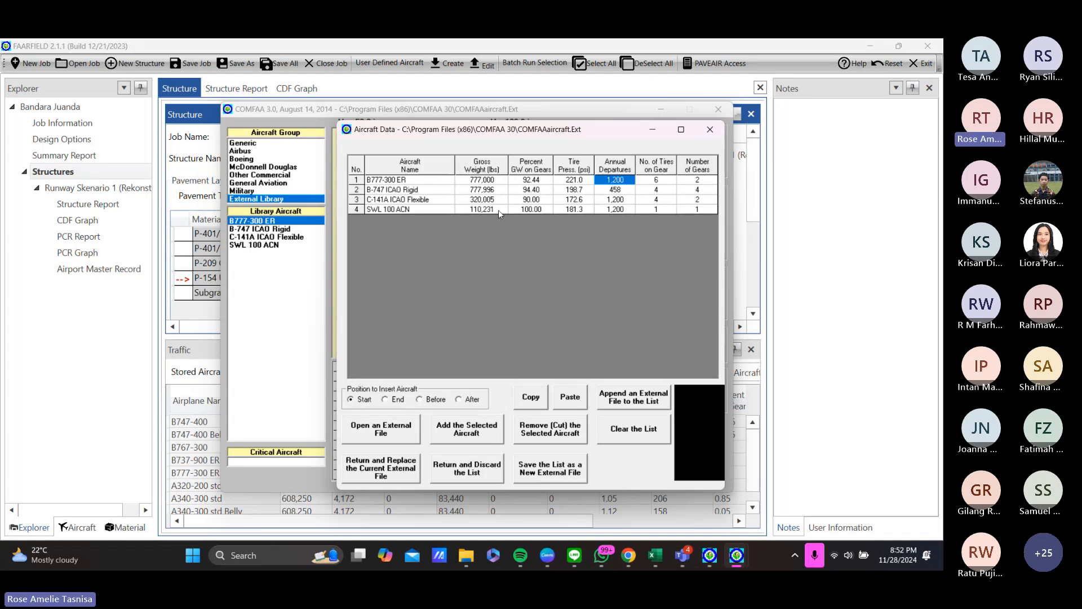
pyautogui.click(708, 130)
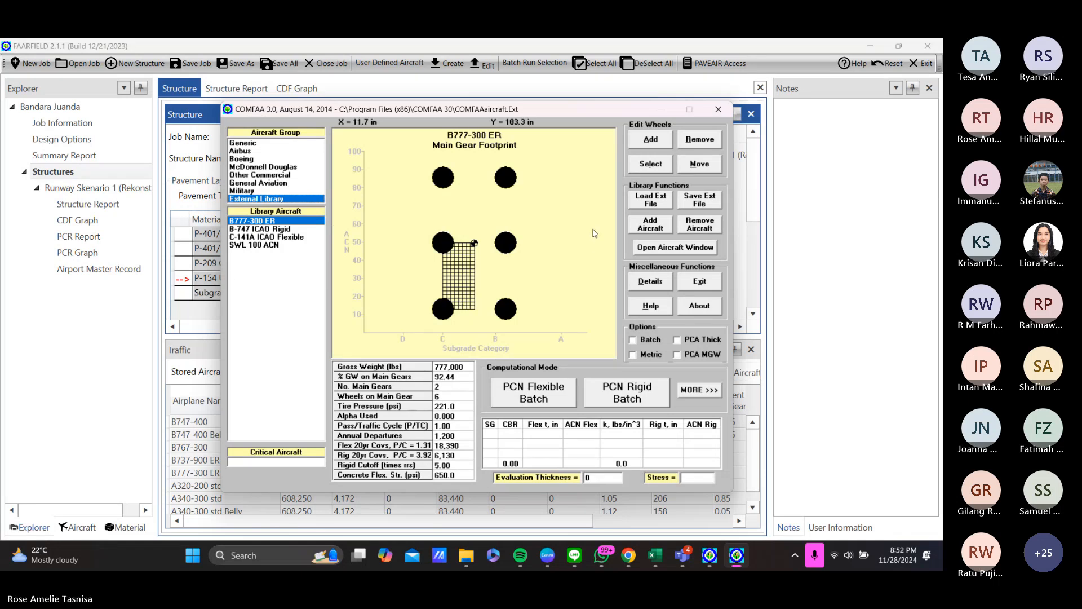
# Step: Load the external aircraft file "pesawat juanda (fix a340).Ext" from the comfaa folder and review its aircraft data list
pyautogui.click(646, 204)
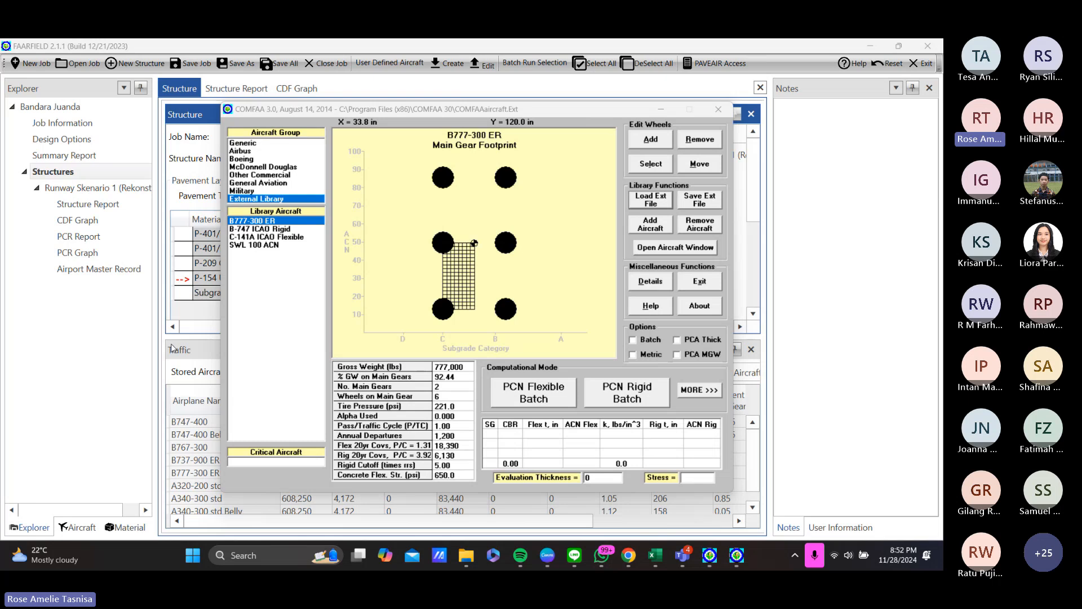
pyautogui.hscroll(1, 506, 302)
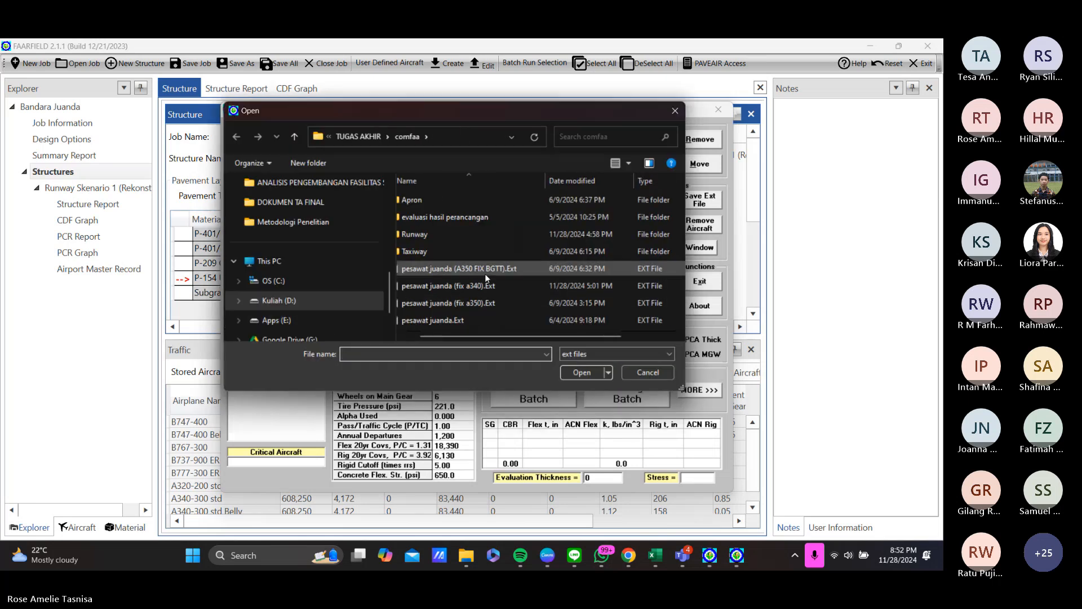
pyautogui.click(498, 285)
pyautogui.click(582, 374)
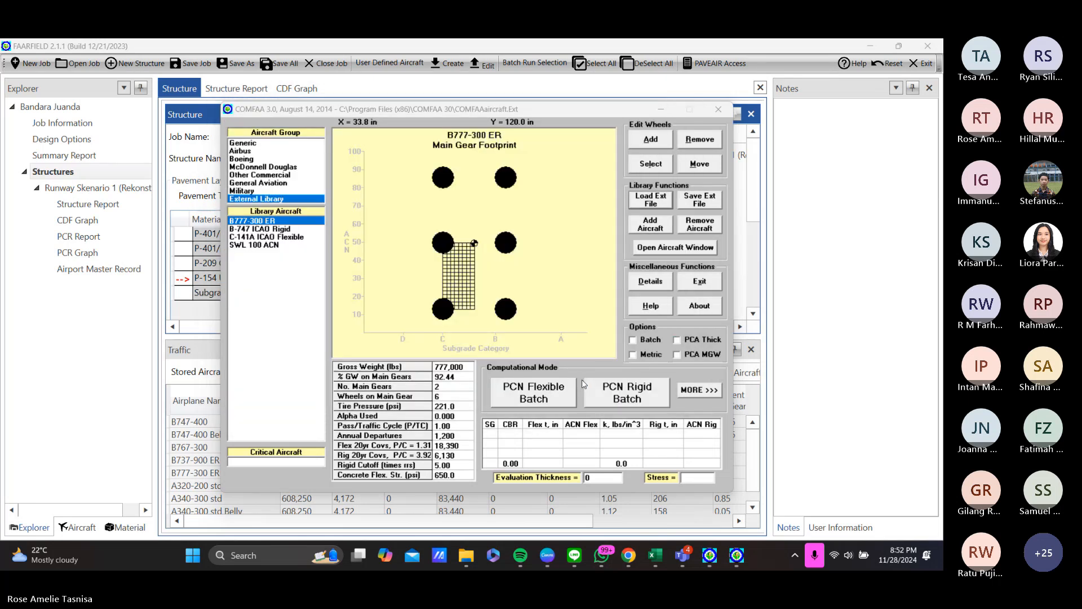
pyautogui.click(683, 251)
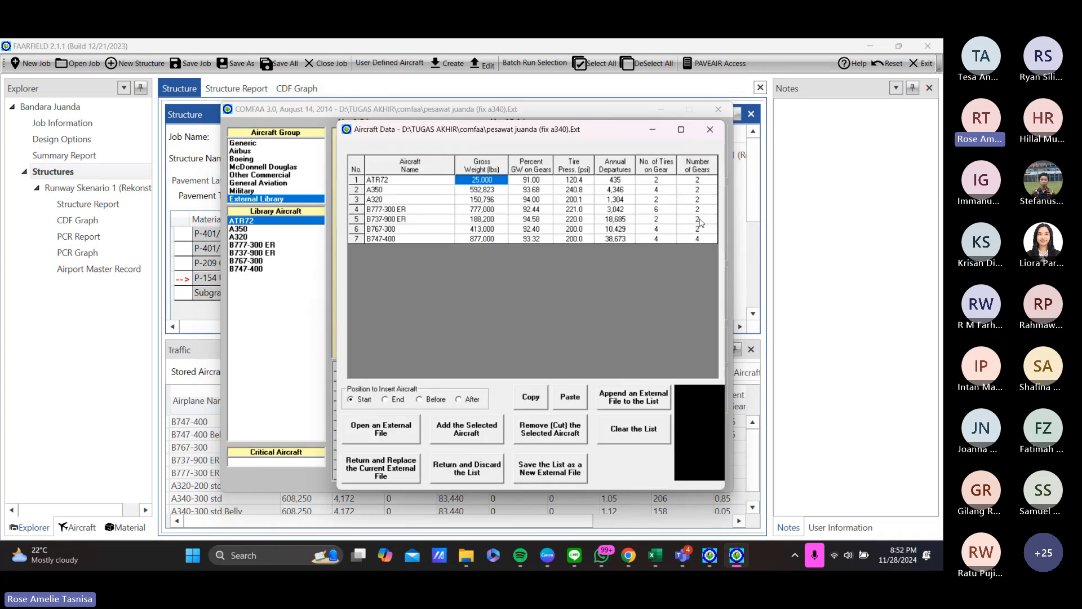
pyautogui.click(710, 130)
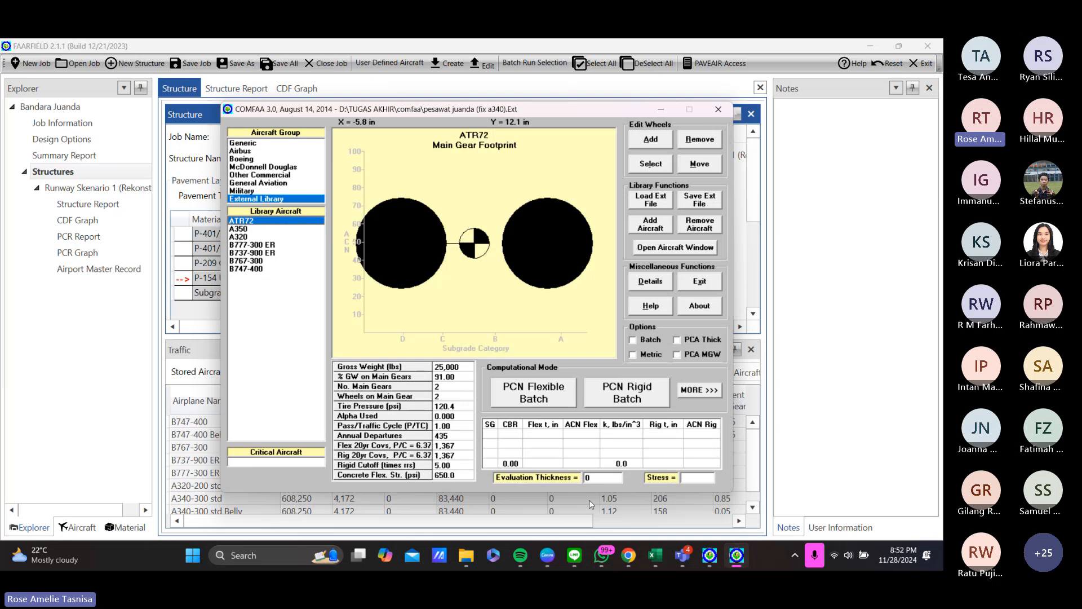
# Step: Switch to Excel, look over the FlexPCN sheet of the COMFAA-30-SUPPORT-AC5335-5C-8-18-17 workbook, and close that workbook
pyautogui.click(658, 559)
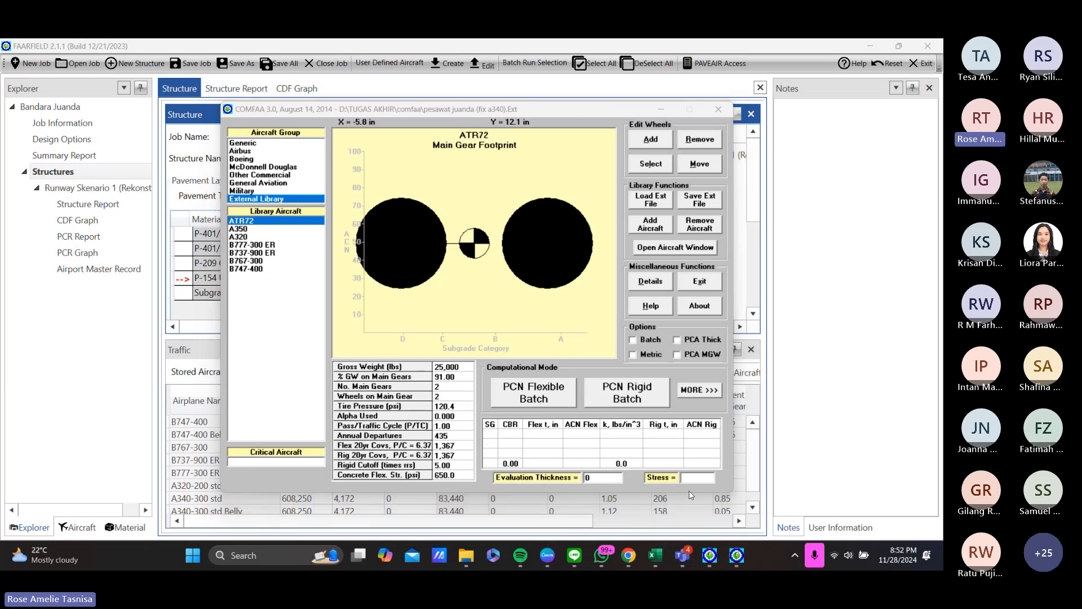
pyautogui.click(654, 555)
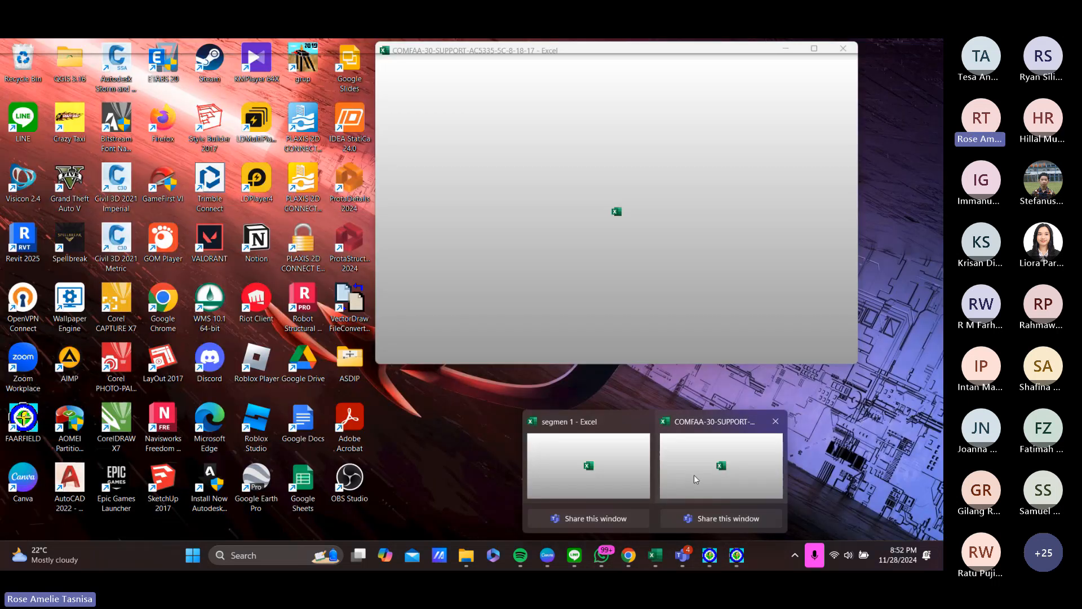
pyautogui.moveTo(600, 469)
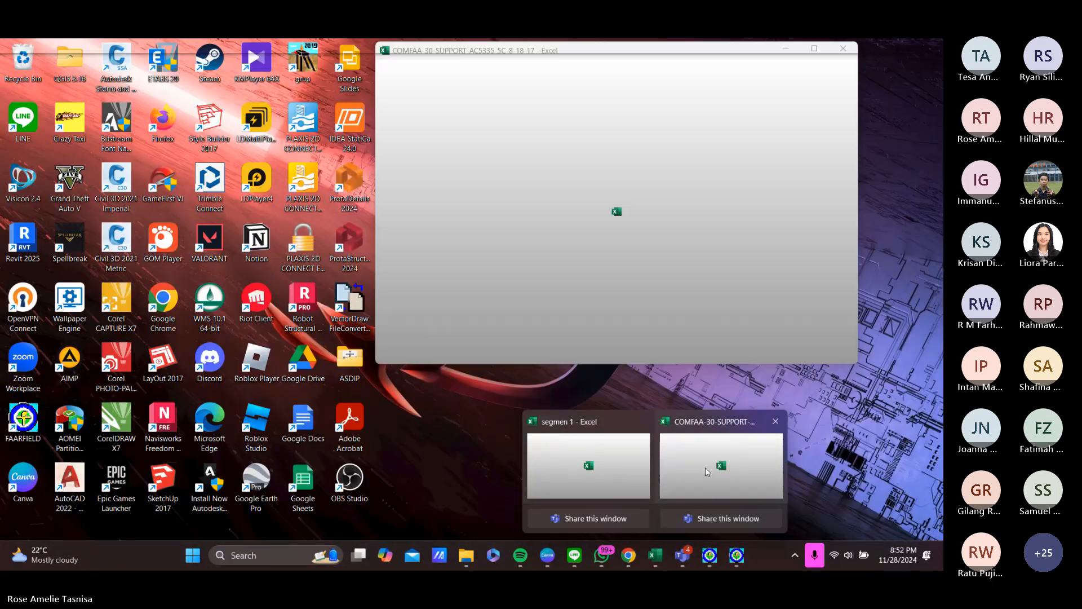
pyautogui.click(705, 468)
pyautogui.click(898, 54)
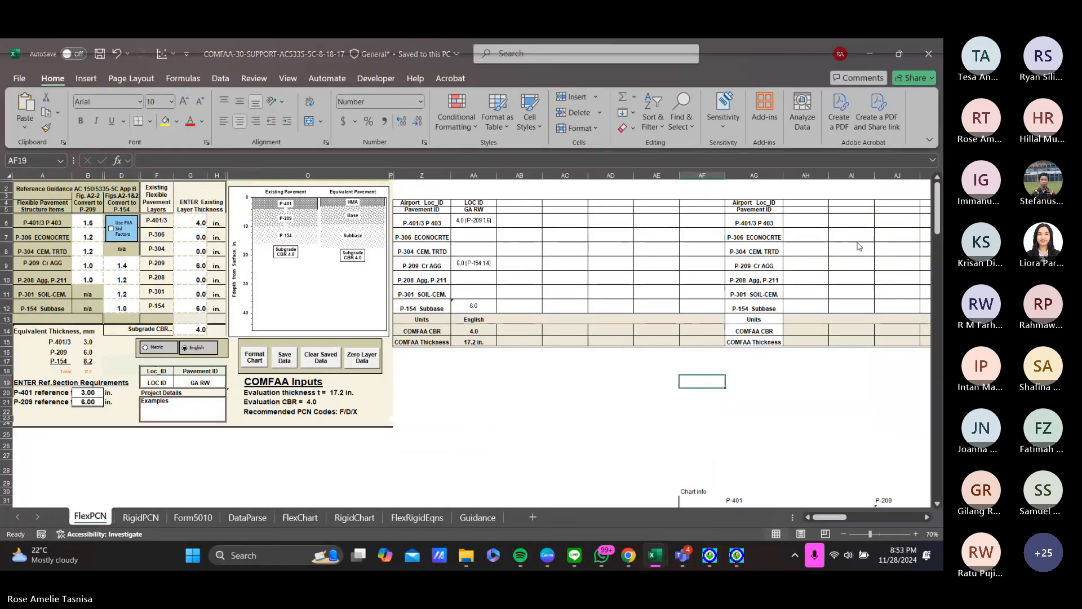
pyautogui.click(823, 520)
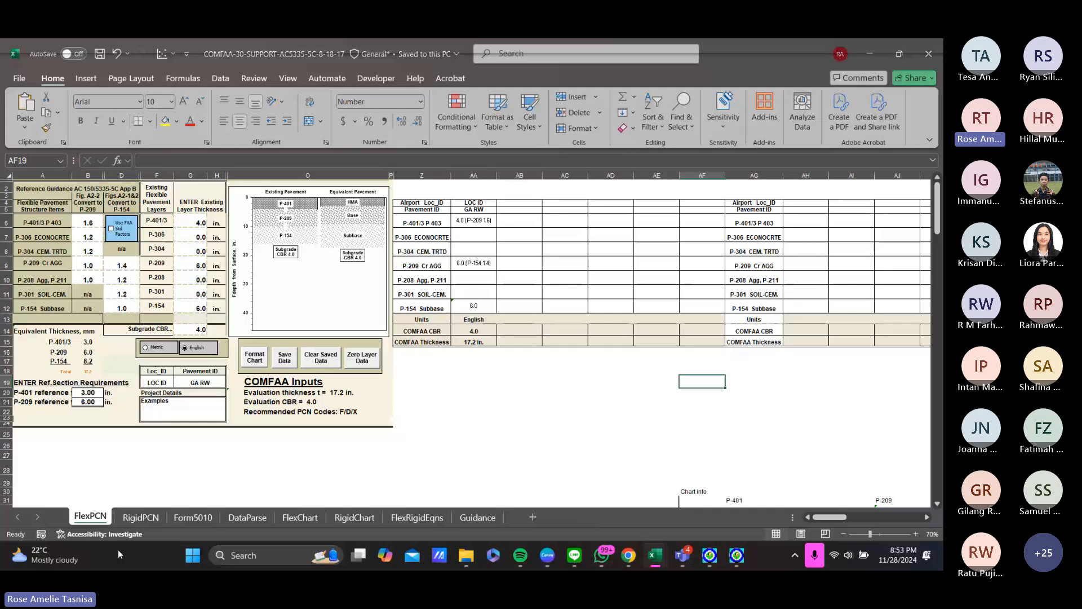
pyautogui.scroll(2, 421, 336)
pyautogui.moveTo(833, 519); pyautogui.dragTo(816, 518)
pyautogui.scroll(2, 829, 384)
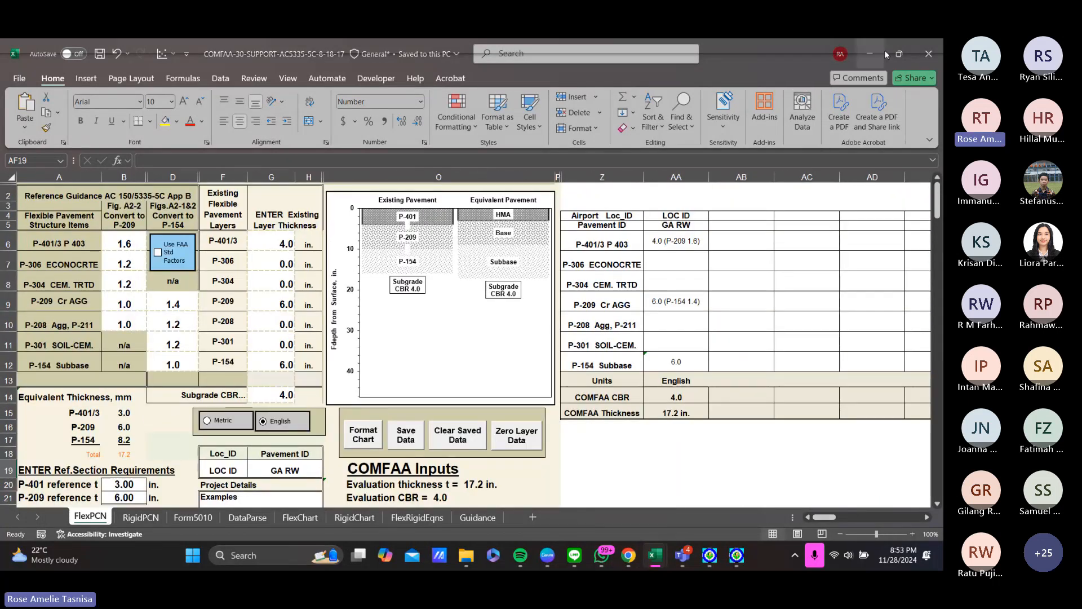
pyautogui.click(928, 54)
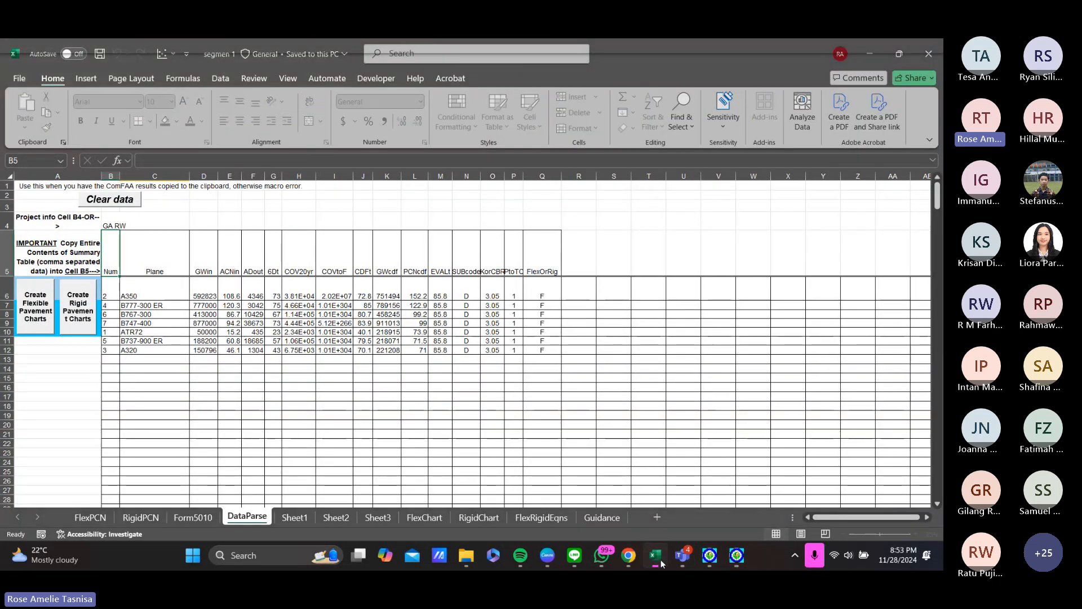
# Step: In the segmen 1 workbook's FlexPCN sheet, examine the P-401/3, P-209 and P-154 layer thicknesses, the subgrade CBR and the COMFAA inputs
pyautogui.click(90, 517)
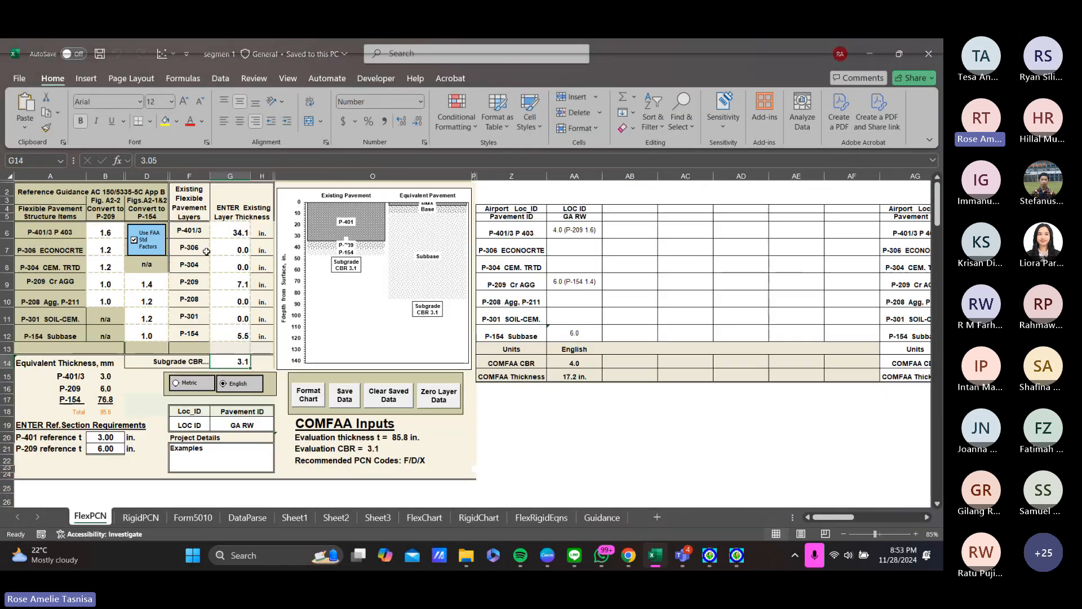
pyautogui.click(239, 233)
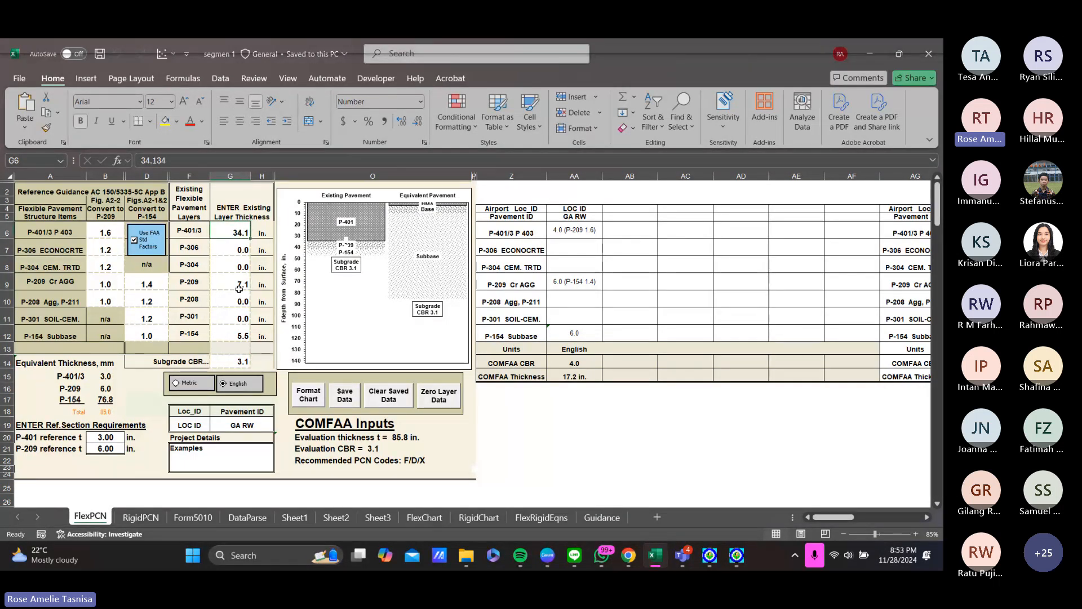
pyautogui.click(239, 288)
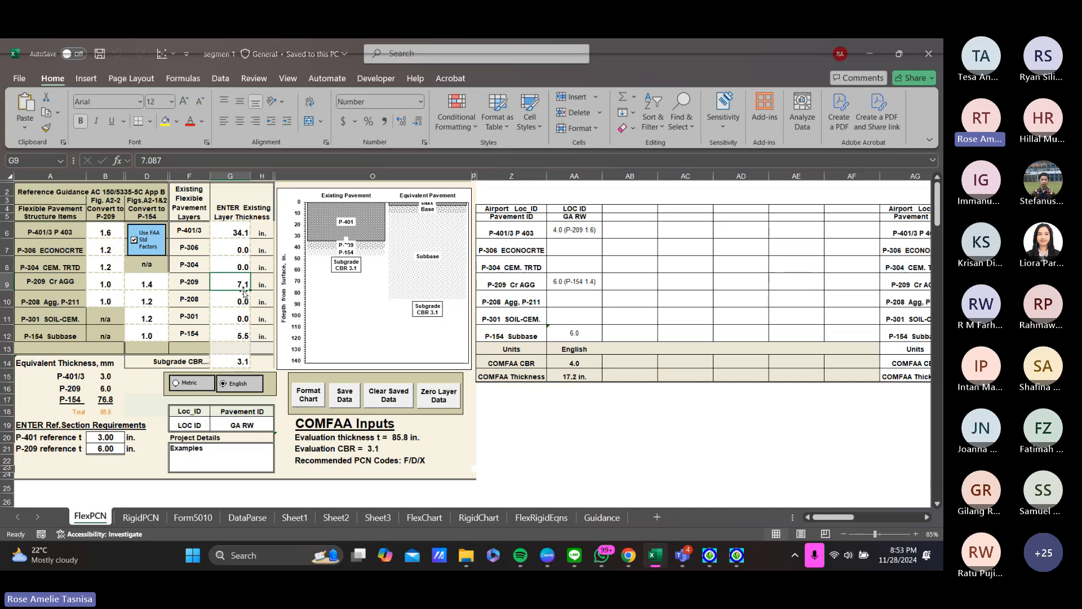
pyautogui.click(35, 230)
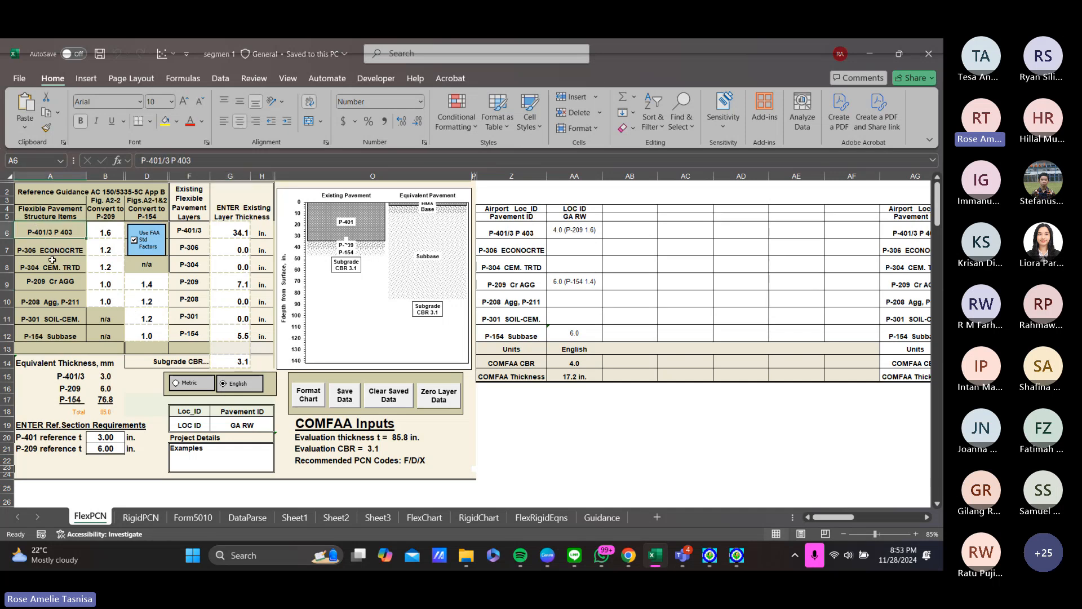
pyautogui.click(238, 228)
pyautogui.click(242, 284)
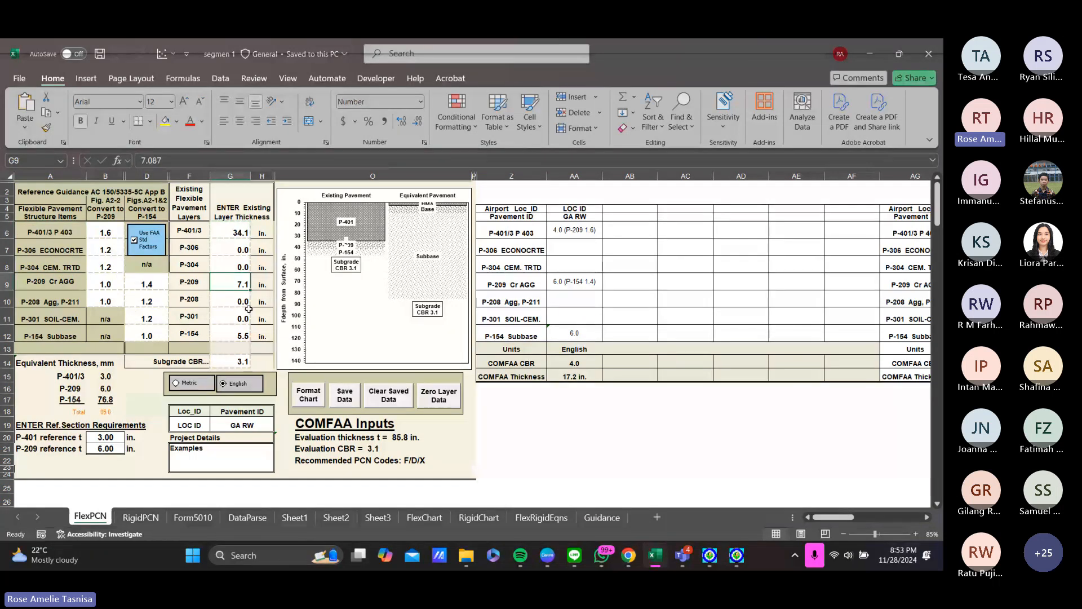
pyautogui.click(242, 335)
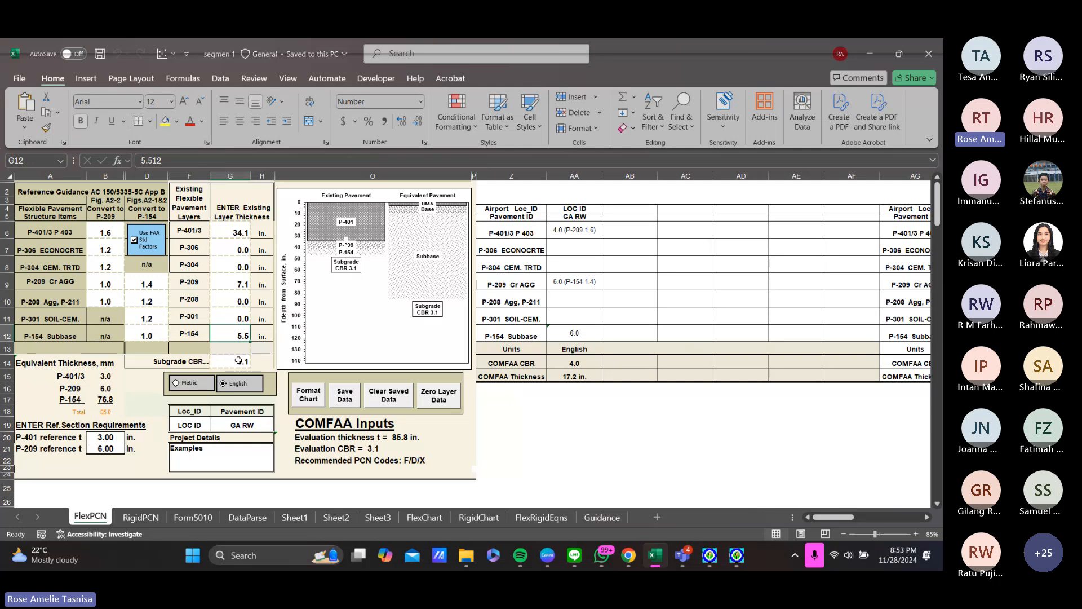
pyautogui.click(239, 360)
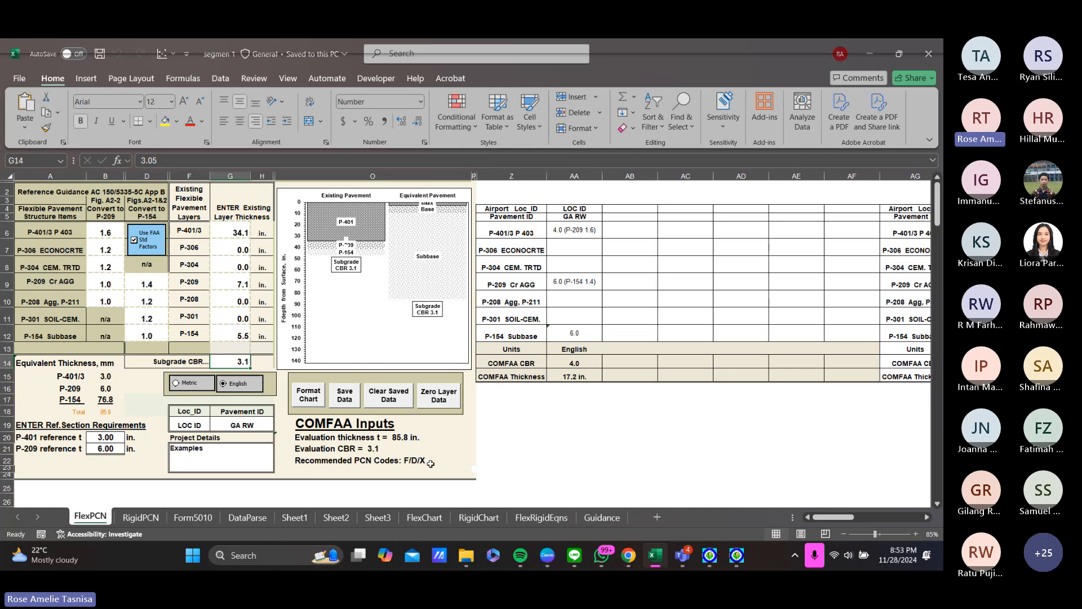
# Step: Switch back to COMFAA 3.0 and set the subgrade CBR for the flexible evaluation to 3.1
pyautogui.click(736, 557)
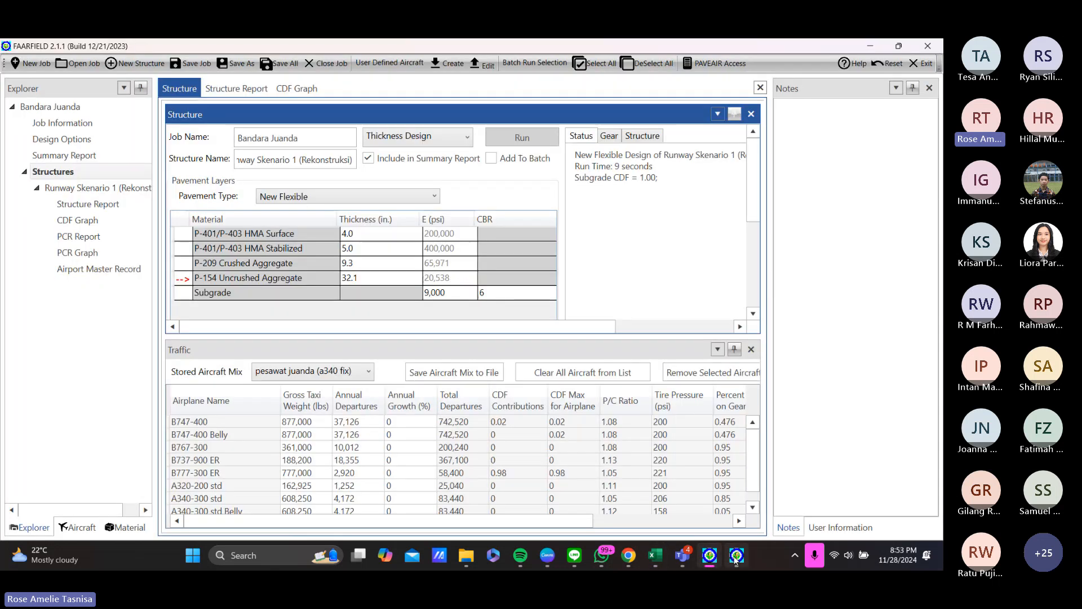
pyautogui.click(736, 558)
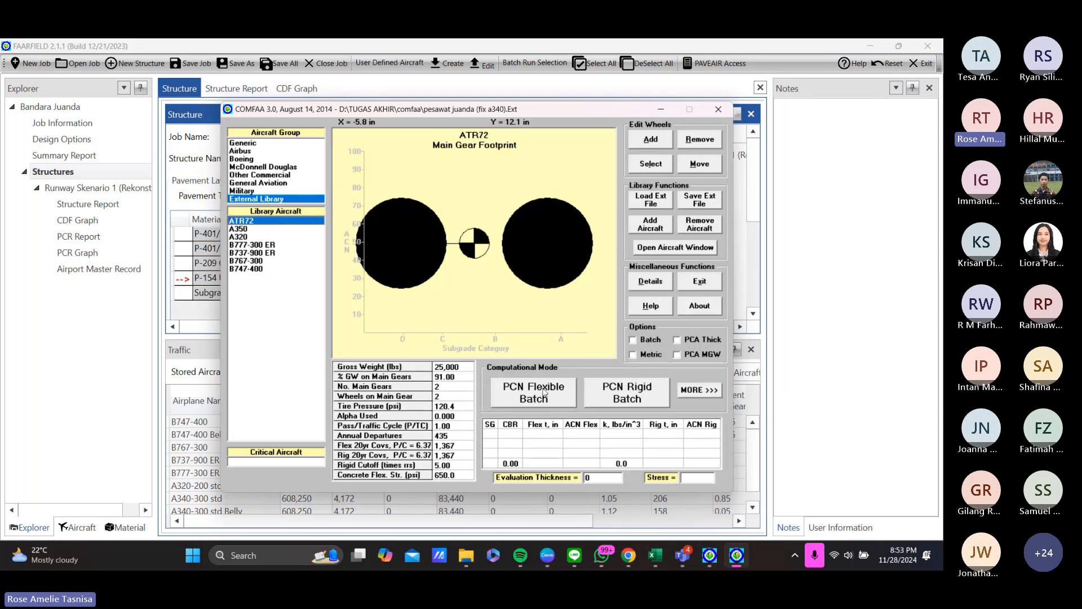
pyautogui.click(516, 432)
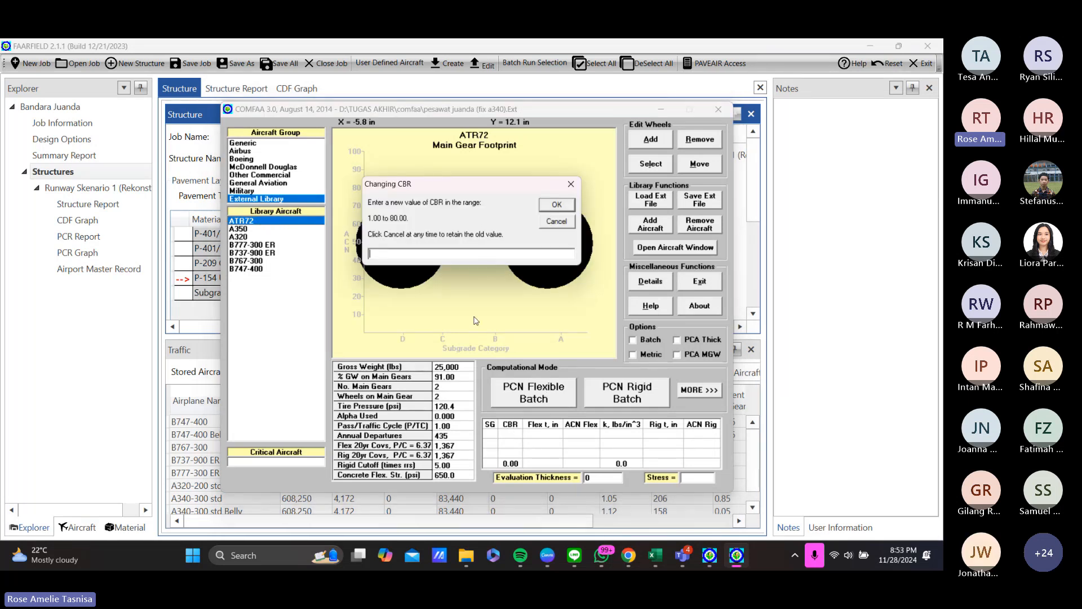
pyautogui.write('3.1')
pyautogui.click(555, 205)
# Step: Set the evaluation thickness to 85.8 in and run the flexible PCN batch computation
pyautogui.moveTo(655, 561)
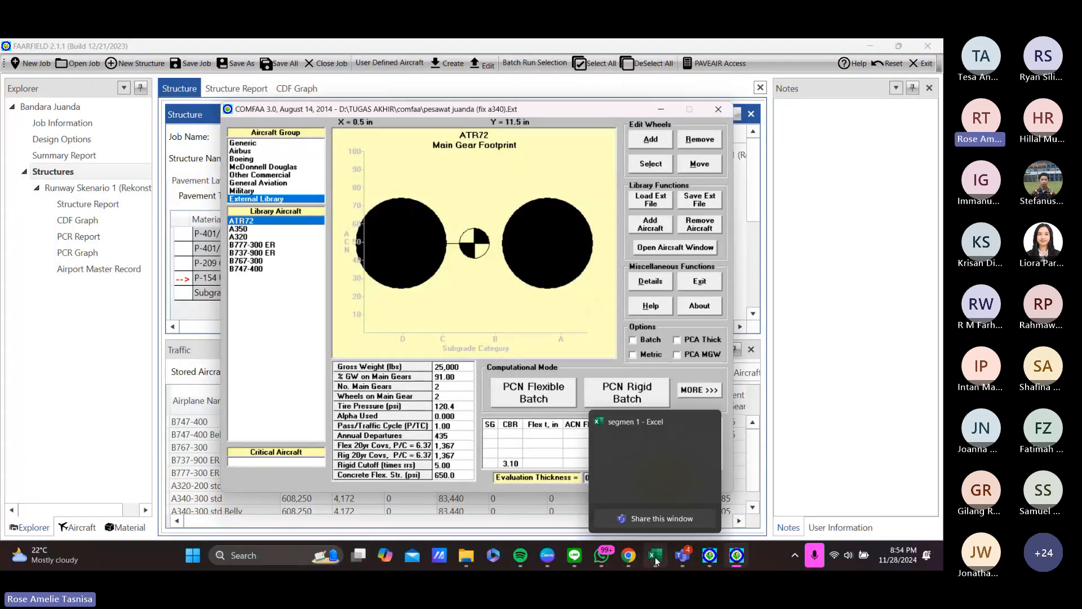
pyautogui.moveTo(670, 470)
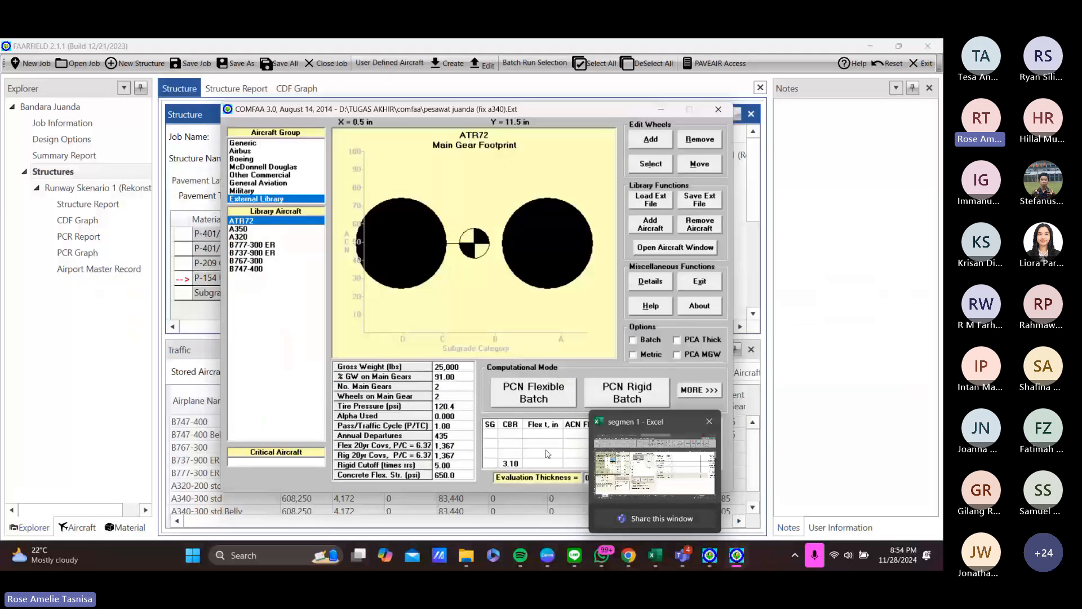
pyautogui.click(592, 478)
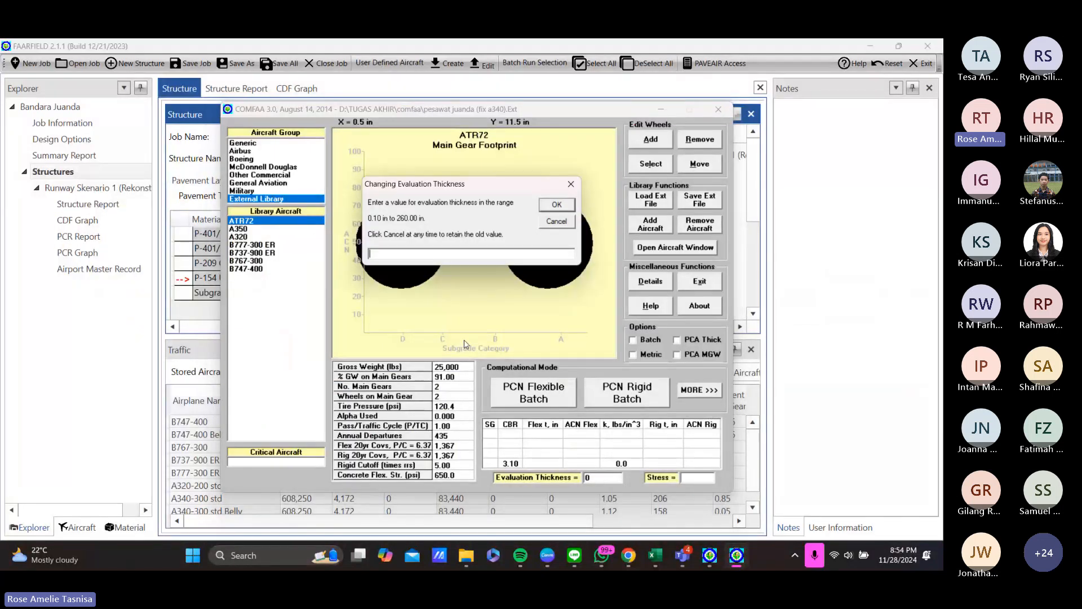
pyautogui.write('85.8')
pyautogui.press('Return')
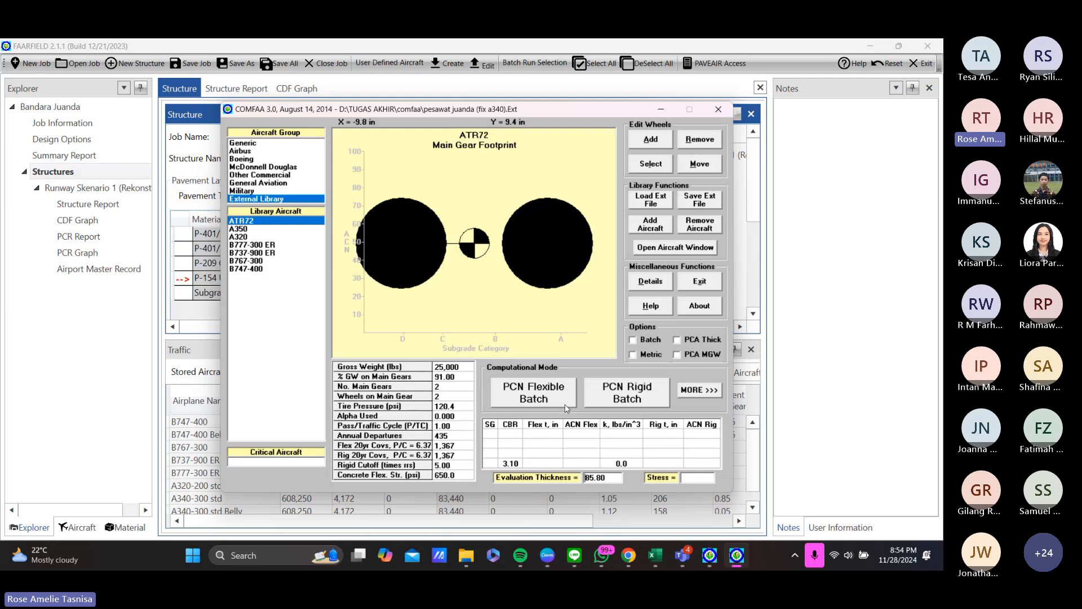
pyautogui.click(533, 397)
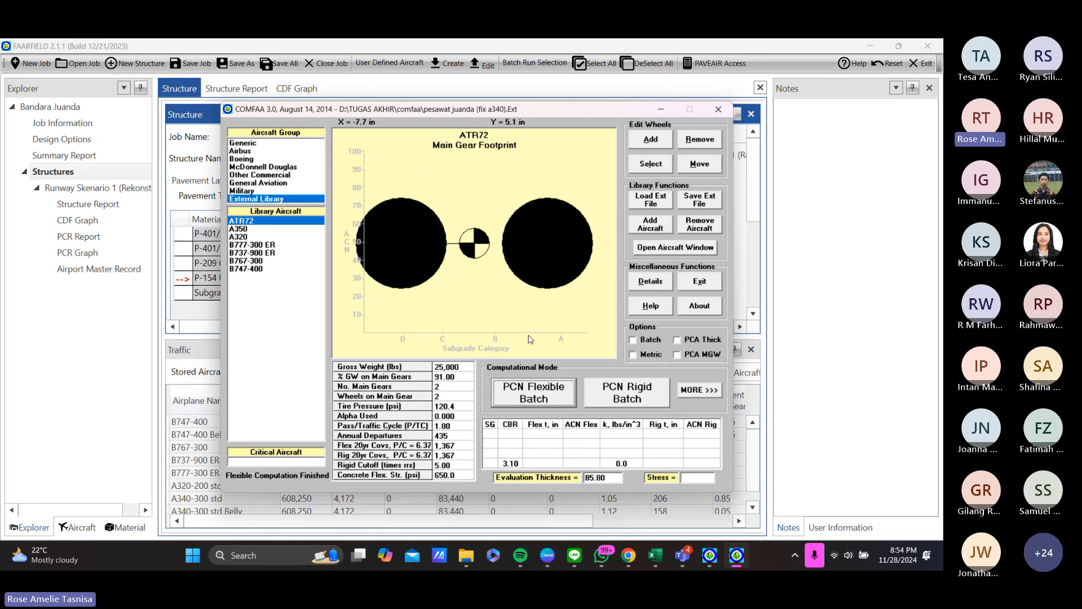
# Step: Open the detailed output and examine the input traffic, PCN values, flexible ACN and summary output tables
pyautogui.click(653, 283)
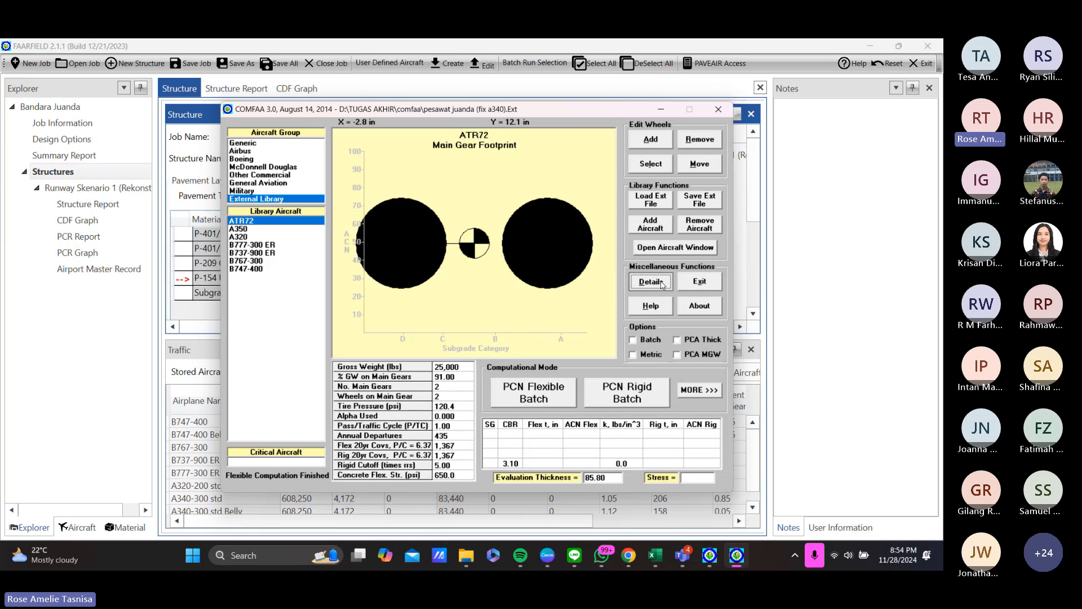
pyautogui.scroll(-4, 325, 279)
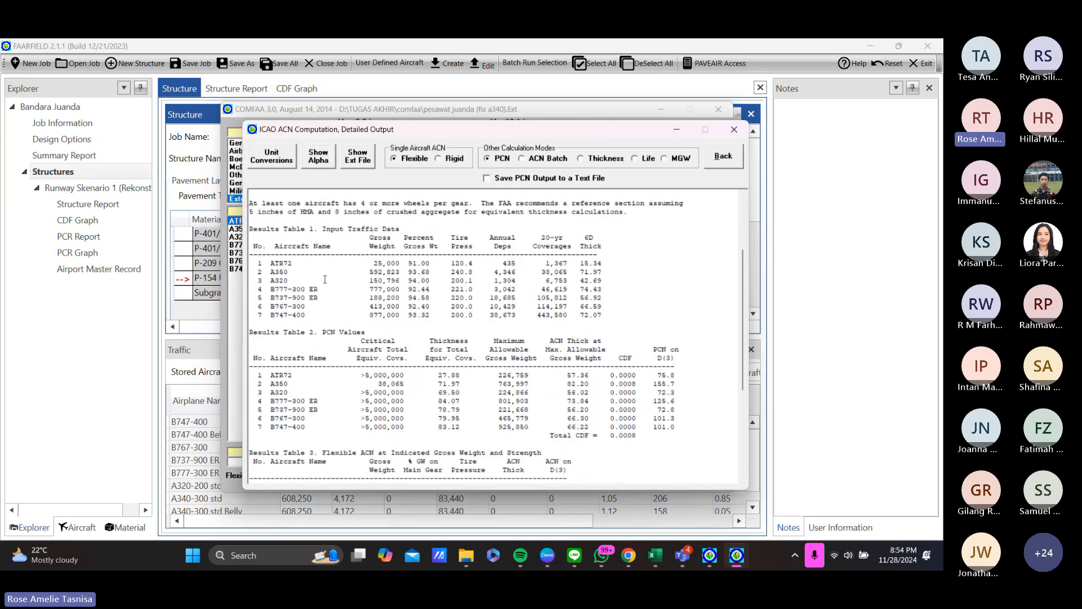
pyautogui.scroll(4, 249, 213)
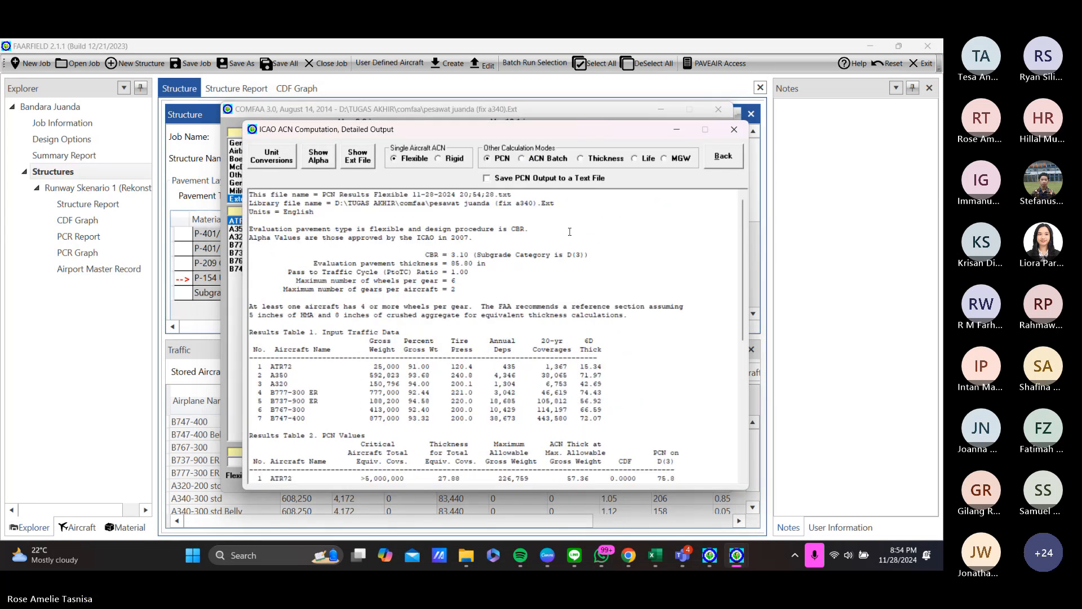
pyautogui.scroll(-9, 570, 232)
pyautogui.scroll(6, 394, 231)
pyautogui.scroll(-2, 330, 231)
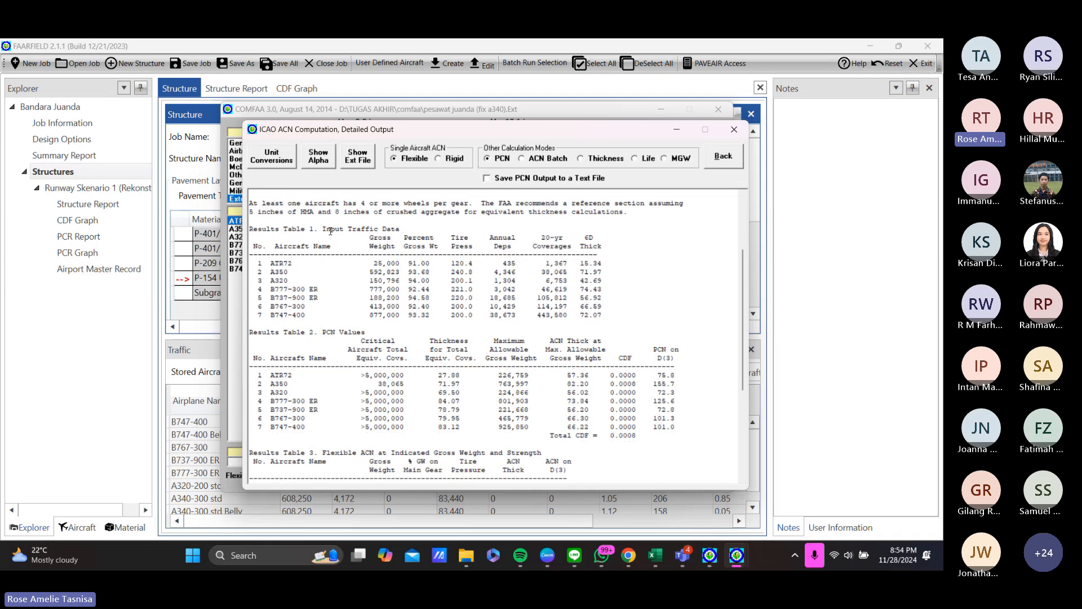
pyautogui.scroll(-3, 330, 231)
pyautogui.scroll(2, 428, 254)
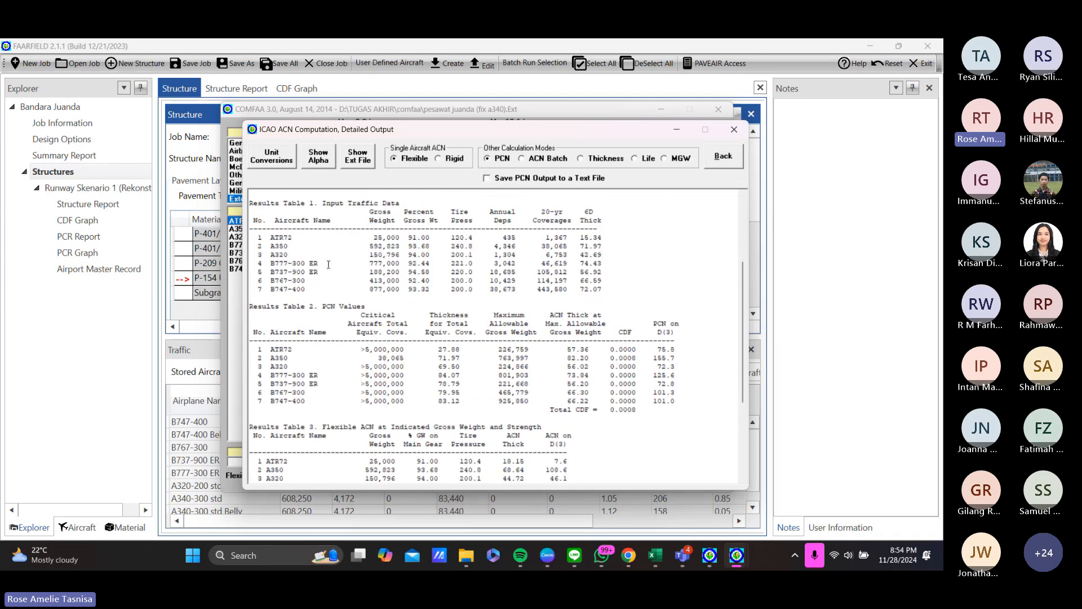
pyautogui.scroll(-3, 509, 232)
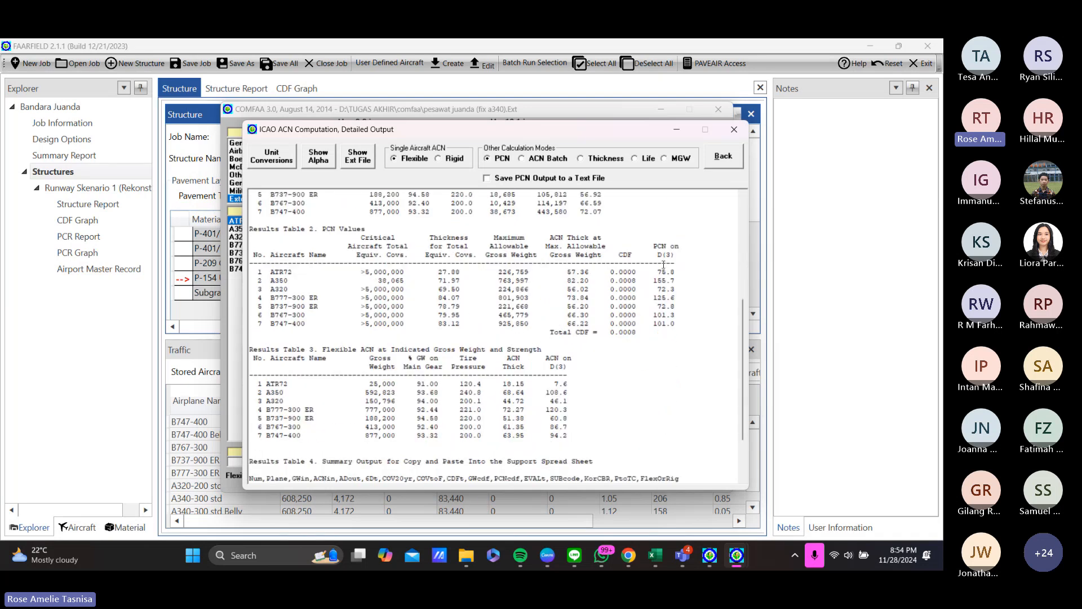
pyautogui.scroll(-2, 663, 265)
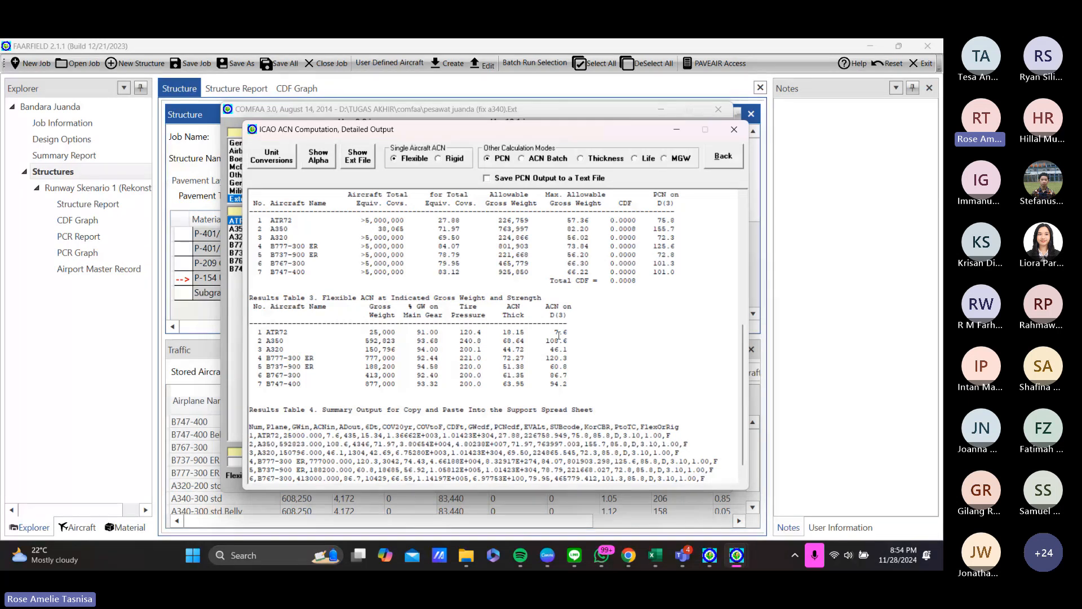
pyautogui.scroll(-1, 519, 393)
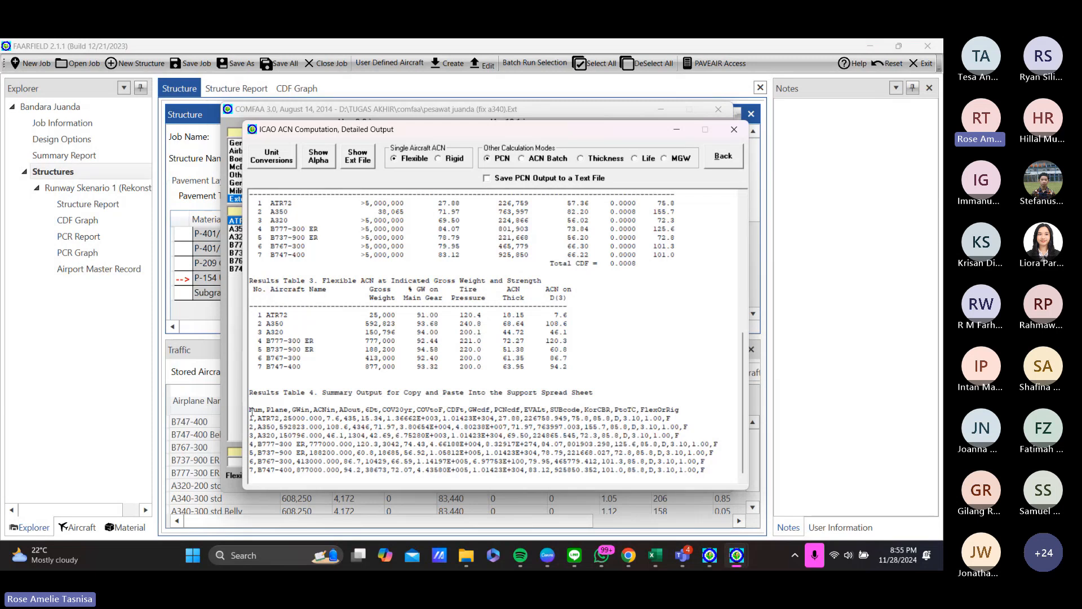
# Step: Copy the whole Results Table 4 summary output, header line included, and switch to Sheet3 of the segmen 1 workbook in Excel
pyautogui.moveTo(250, 409); pyautogui.dragTo(728, 476)
pyautogui.hotkey('ctrl', 'c')
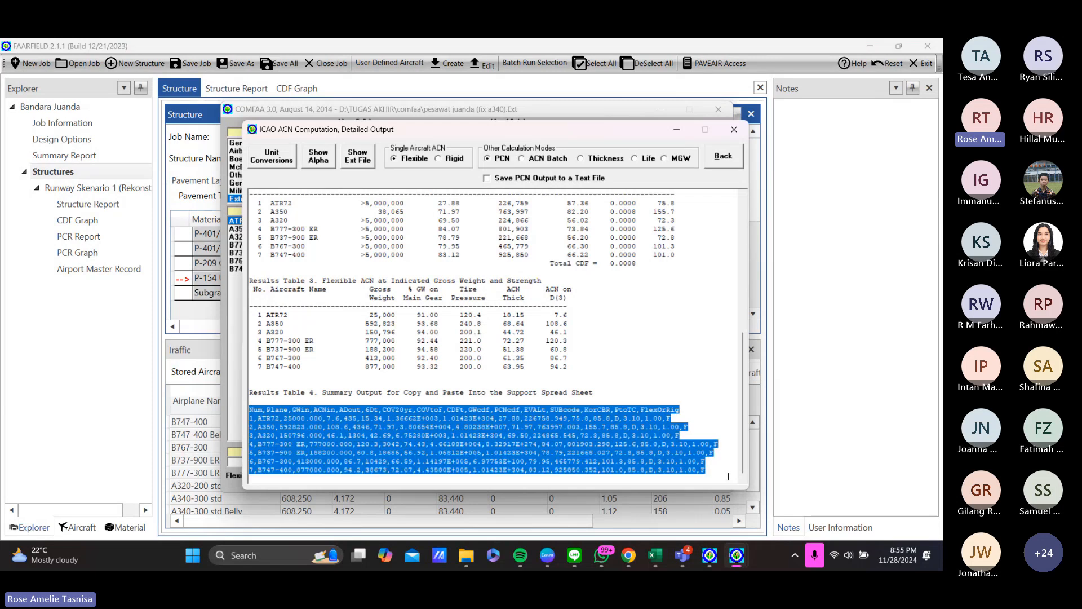
pyautogui.click(661, 566)
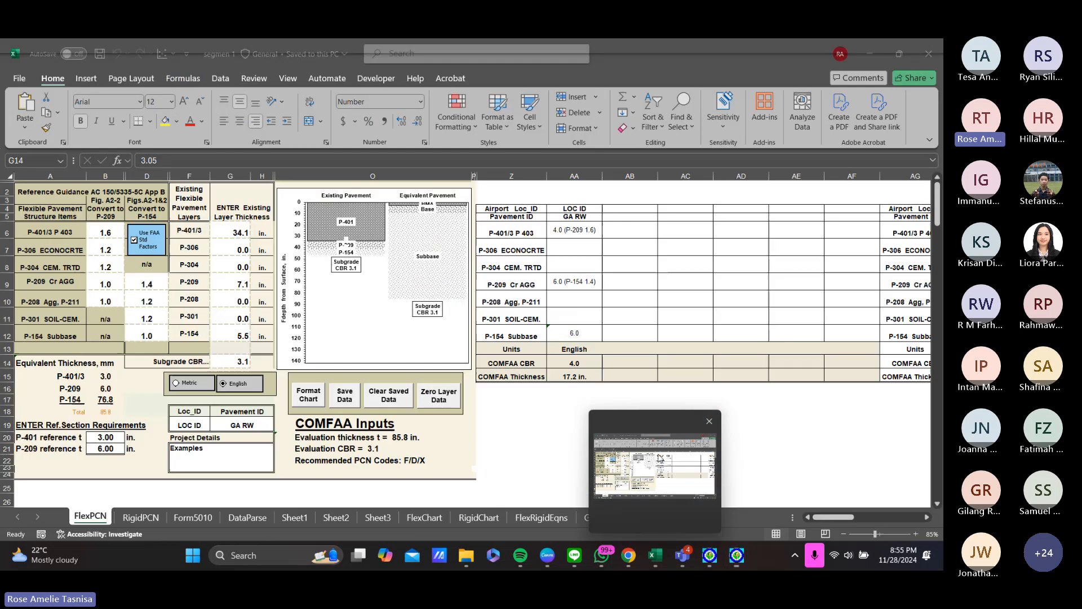
pyautogui.click(620, 518)
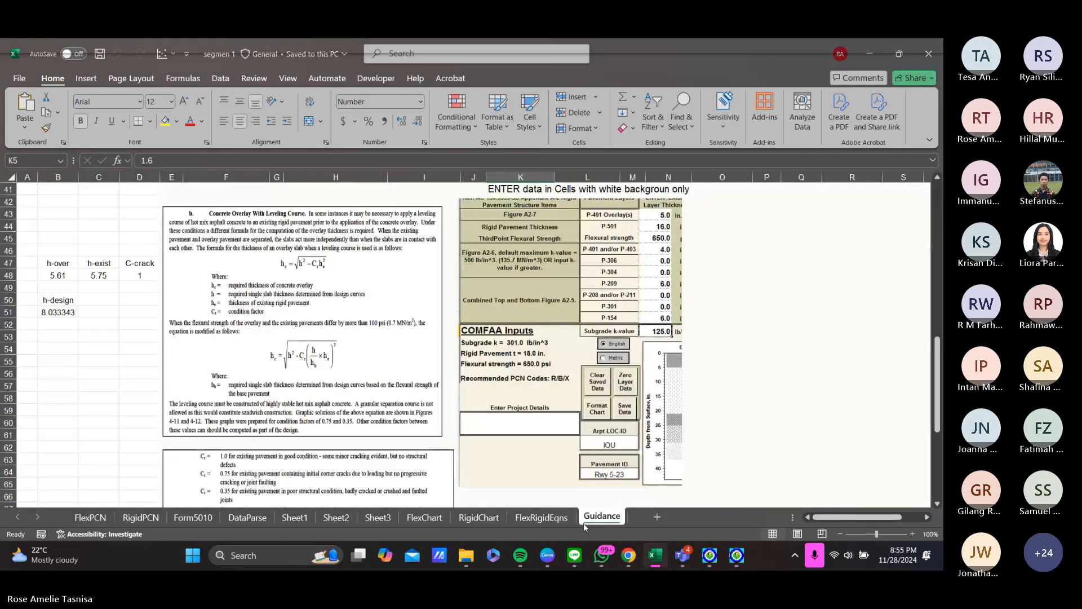
pyautogui.click(371, 520)
pyautogui.click(330, 519)
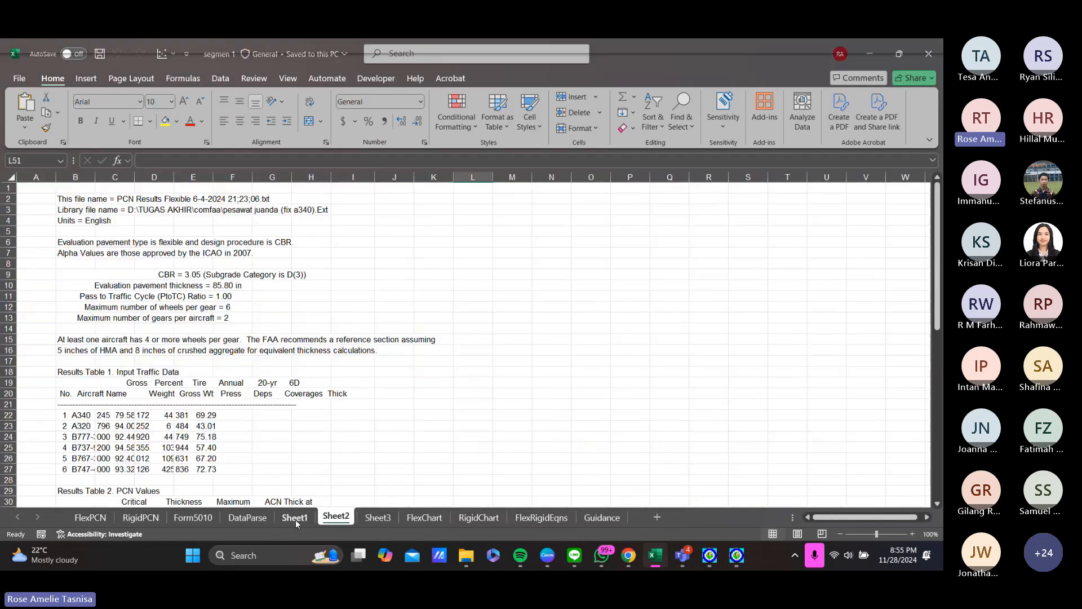
pyautogui.click(295, 519)
pyautogui.click(339, 519)
pyautogui.click(367, 519)
# Step: Paste the copied summary output into the empty area of Sheet3 below the existing results, starting at cell H74
pyautogui.scroll(-7, 473, 345)
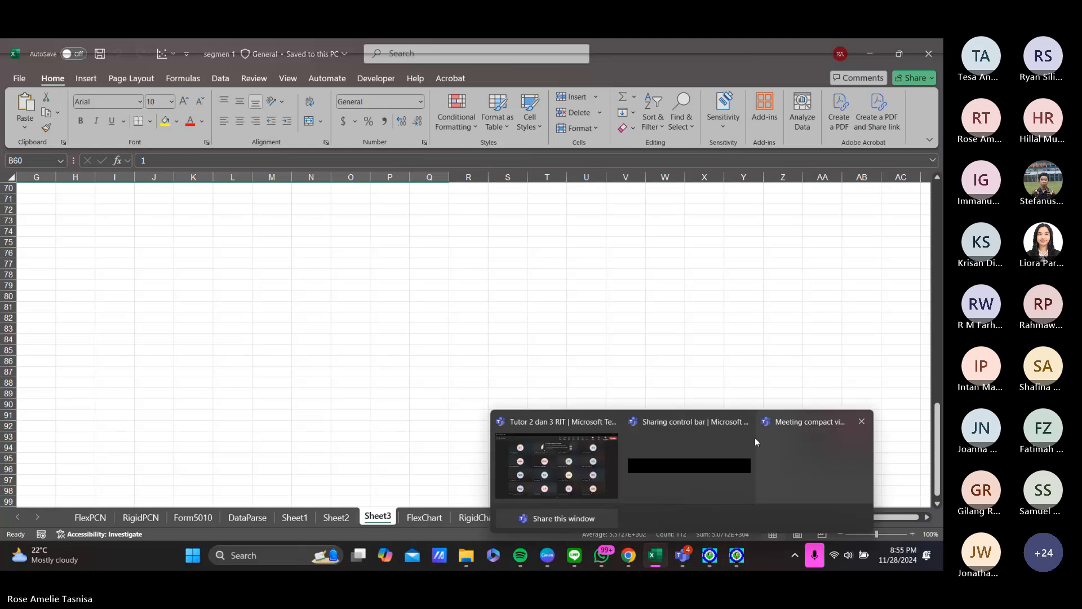
pyautogui.click(311, 306)
pyautogui.moveTo(868, 517); pyautogui.dragTo(174, 313)
pyautogui.scroll(9, 174, 314)
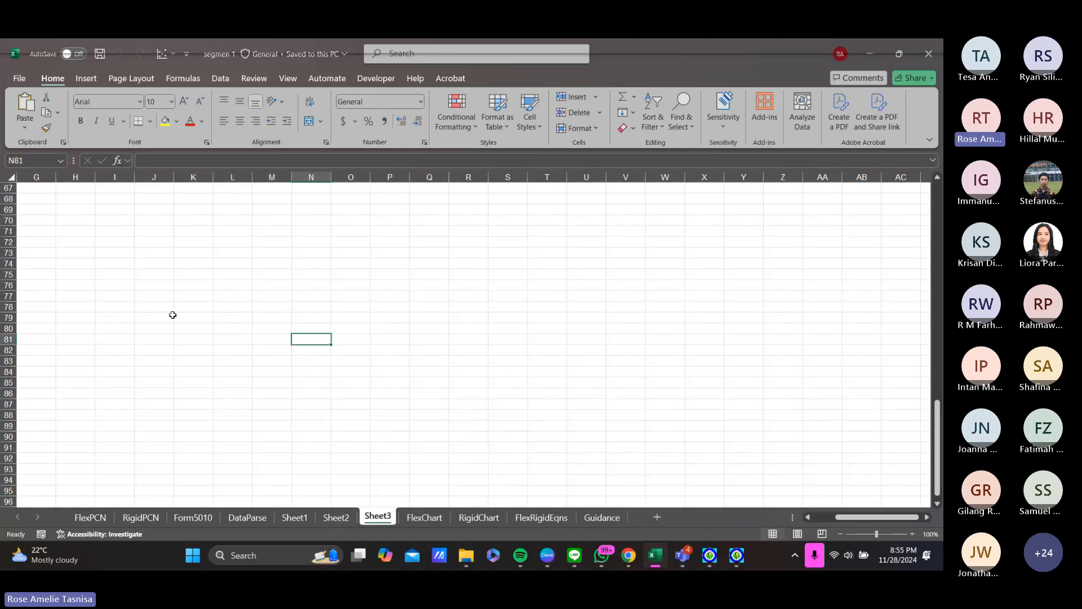
pyautogui.scroll(-4, 138, 350)
pyautogui.click(66, 394)
pyautogui.hotkey('ctrl', 'v')
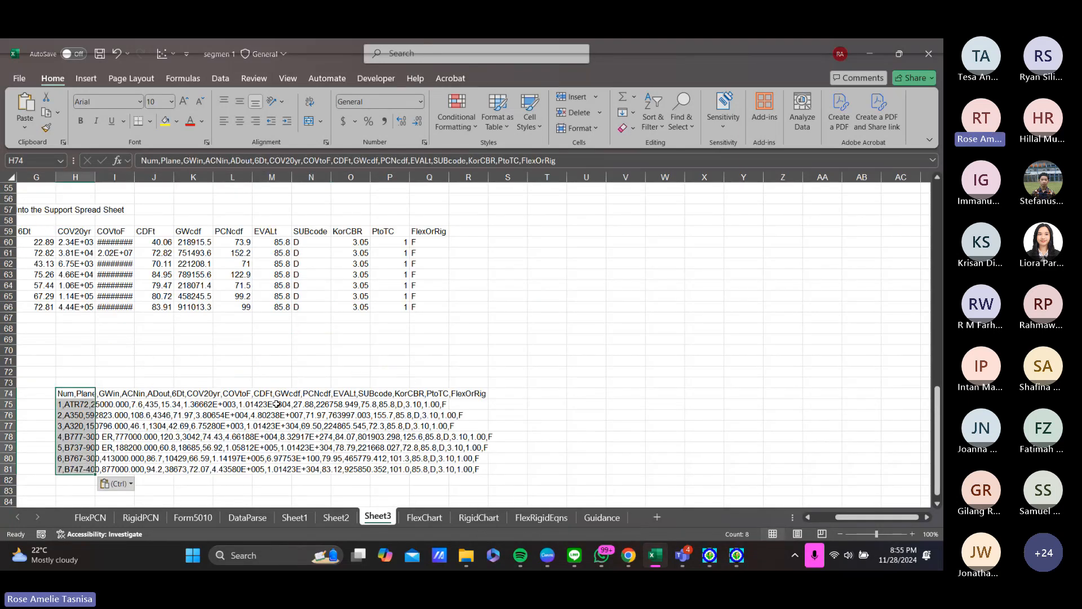
pyautogui.scroll(-3, 97, 398)
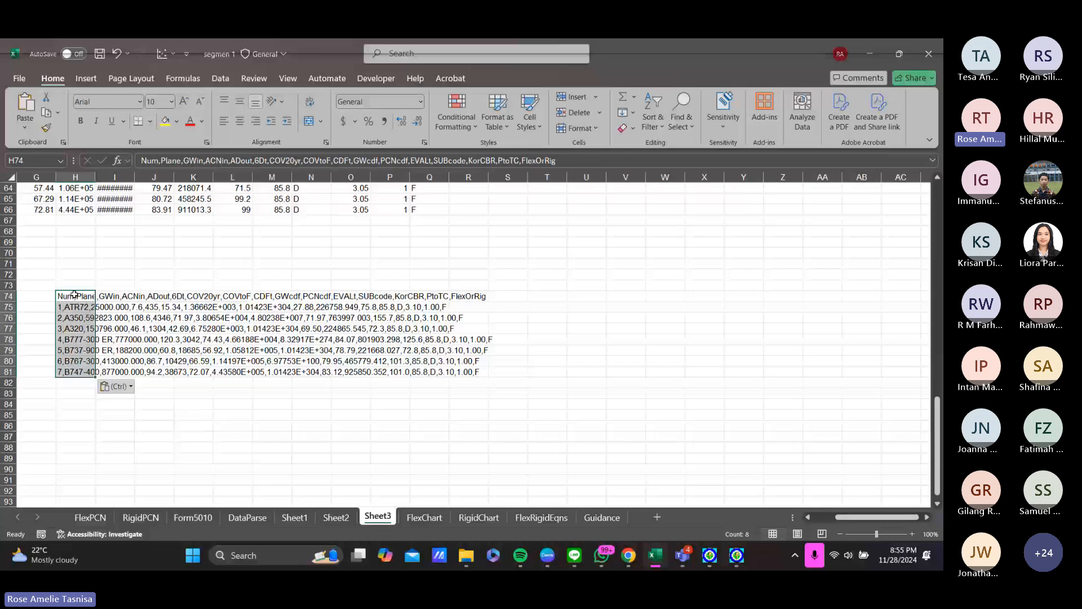
# Step: Split the pasted summary text into columns as delimited data, using comma instead of tab as the delimiter
pyautogui.click(225, 82)
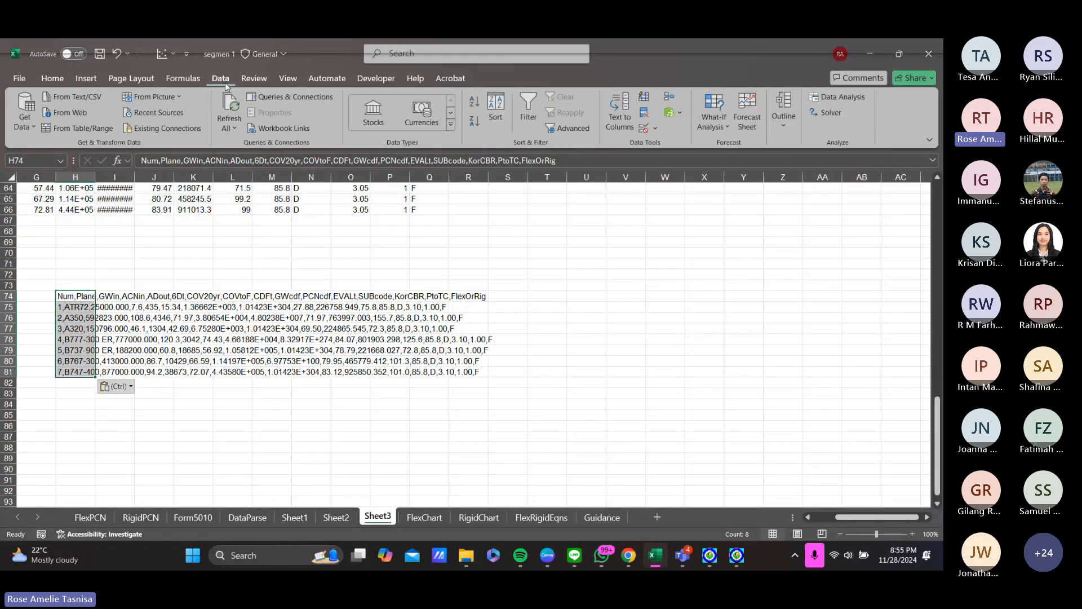
pyautogui.click(623, 127)
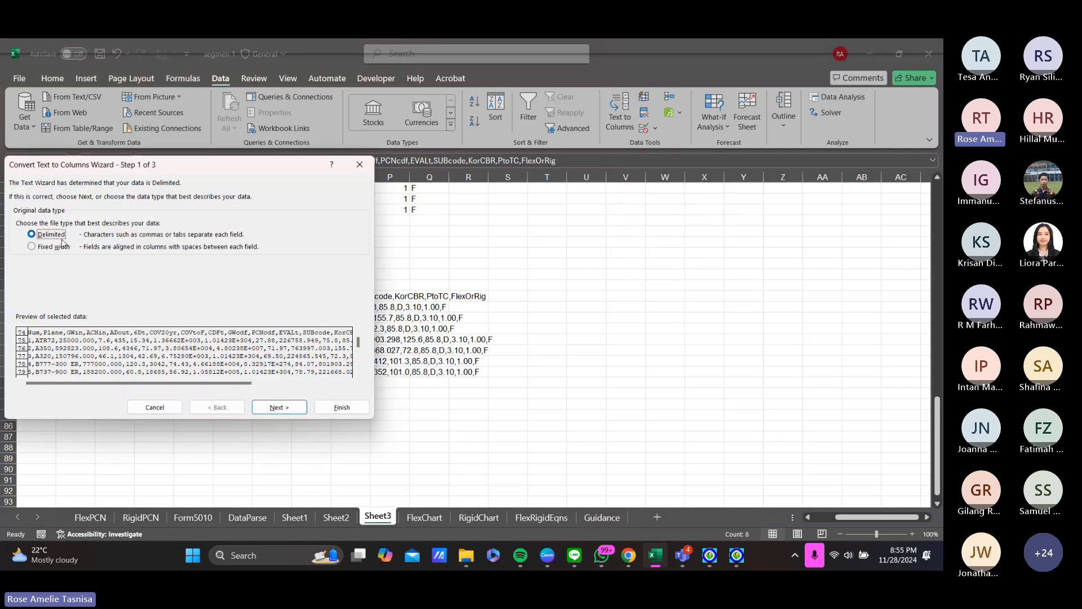
pyautogui.click(278, 409)
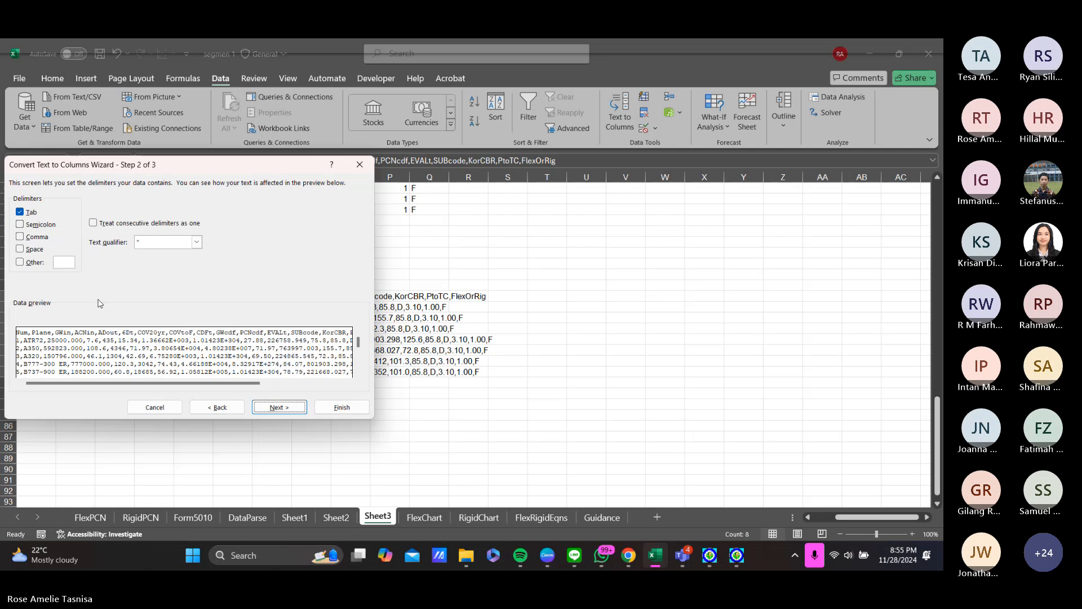
pyautogui.click(20, 237)
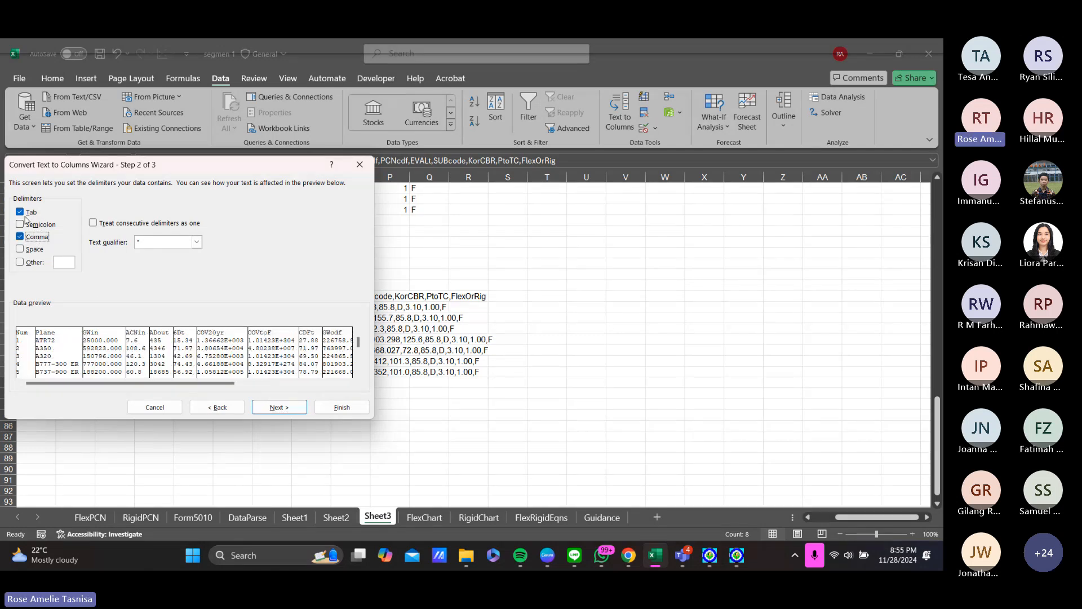
pyautogui.click(21, 213)
pyautogui.click(334, 408)
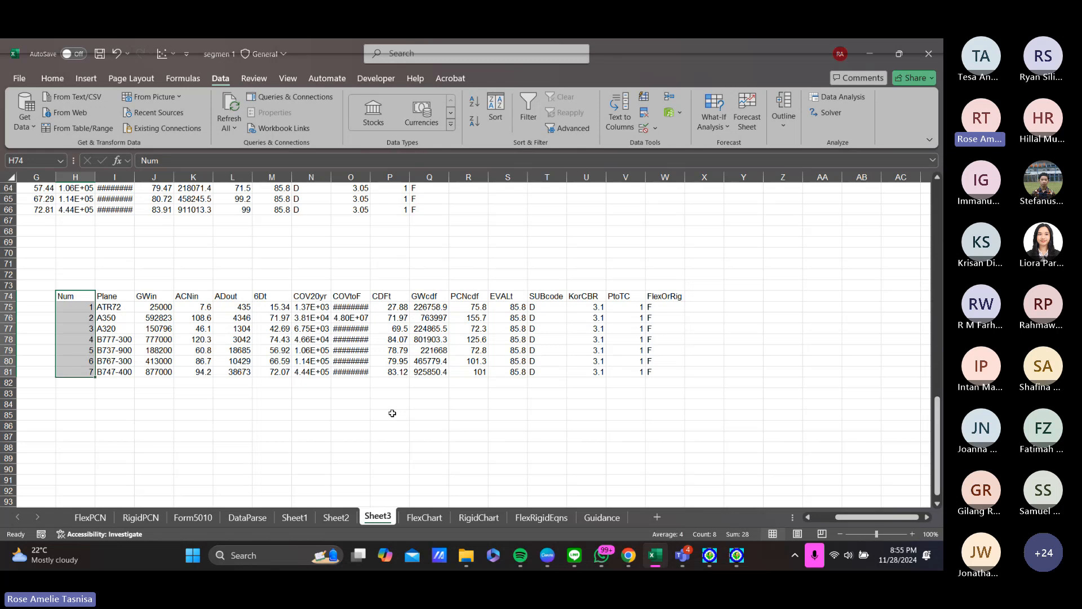
pyautogui.click(392, 413)
pyautogui.moveTo(82, 295); pyautogui.dragTo(647, 370)
pyautogui.click(553, 434)
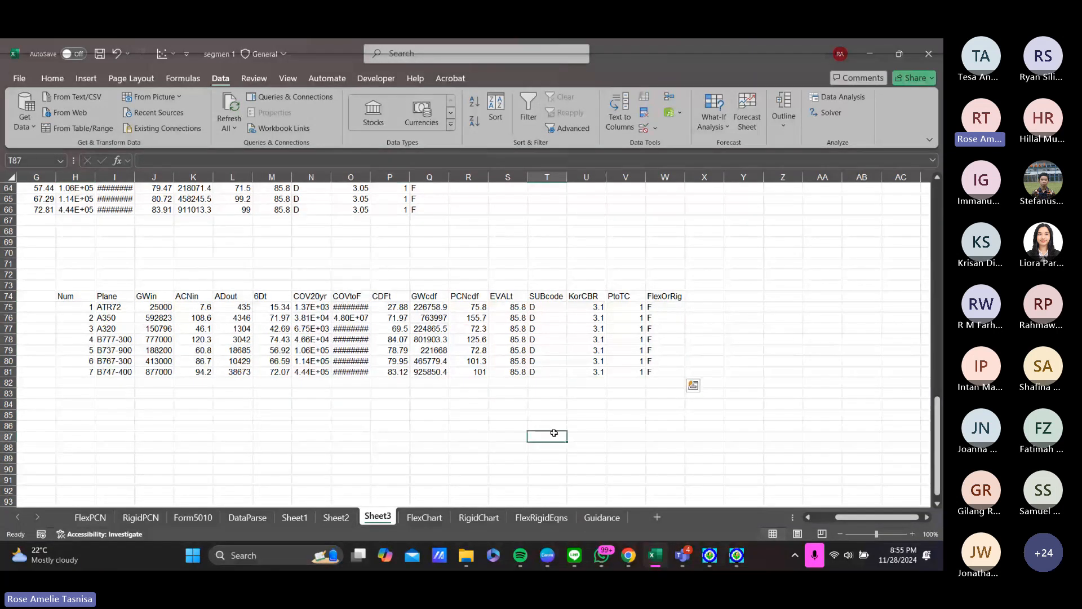
pyautogui.moveTo(114, 305); pyautogui.dragTo(669, 372)
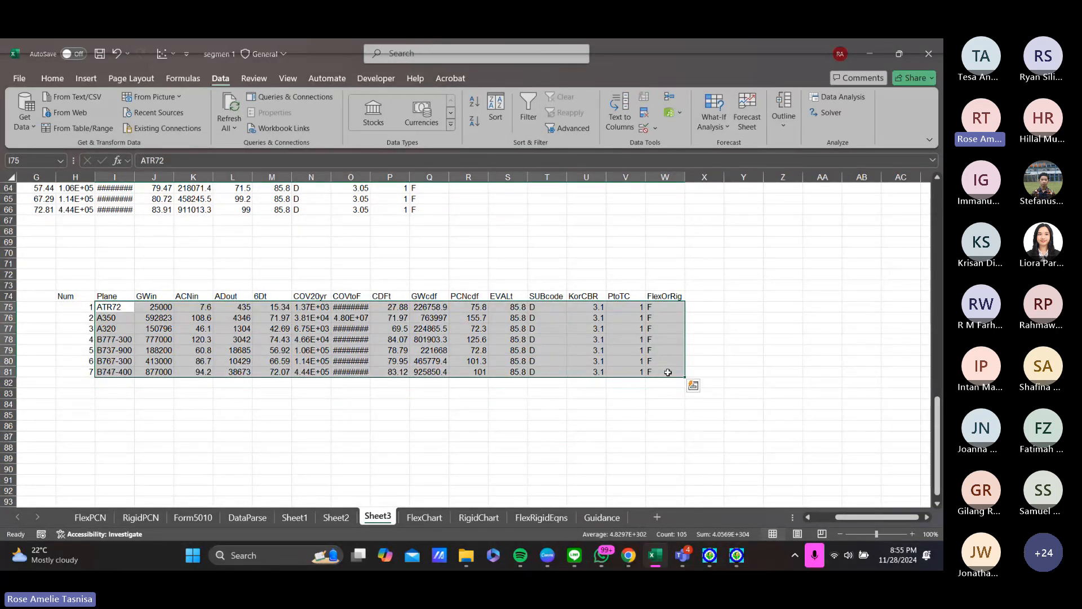
pyautogui.hotkey('ctrl', 'c')
pyautogui.click(248, 518)
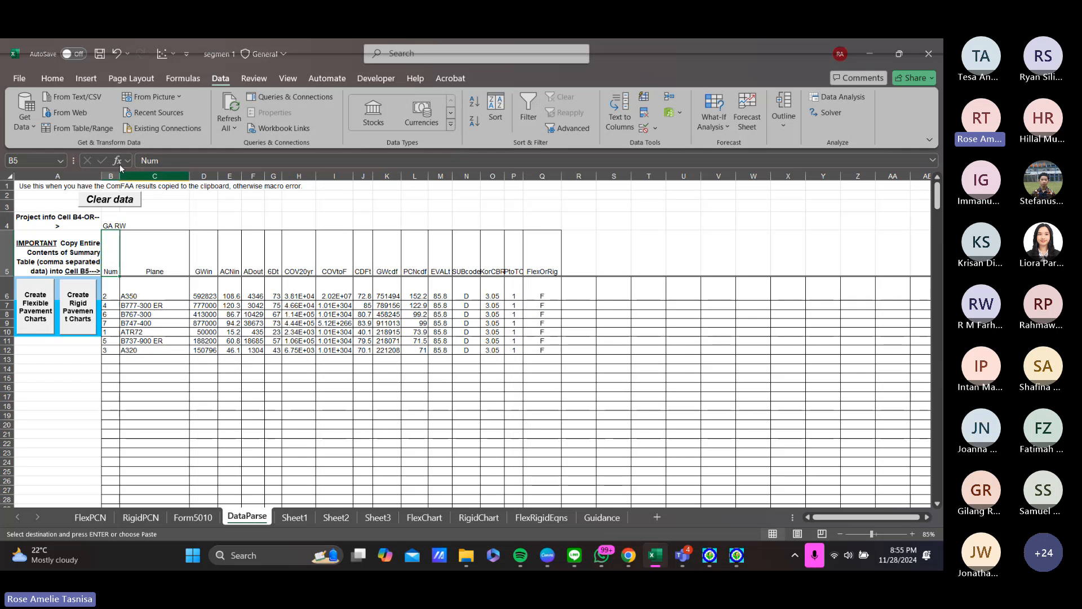
pyautogui.hotkey('ctrl', 'v')
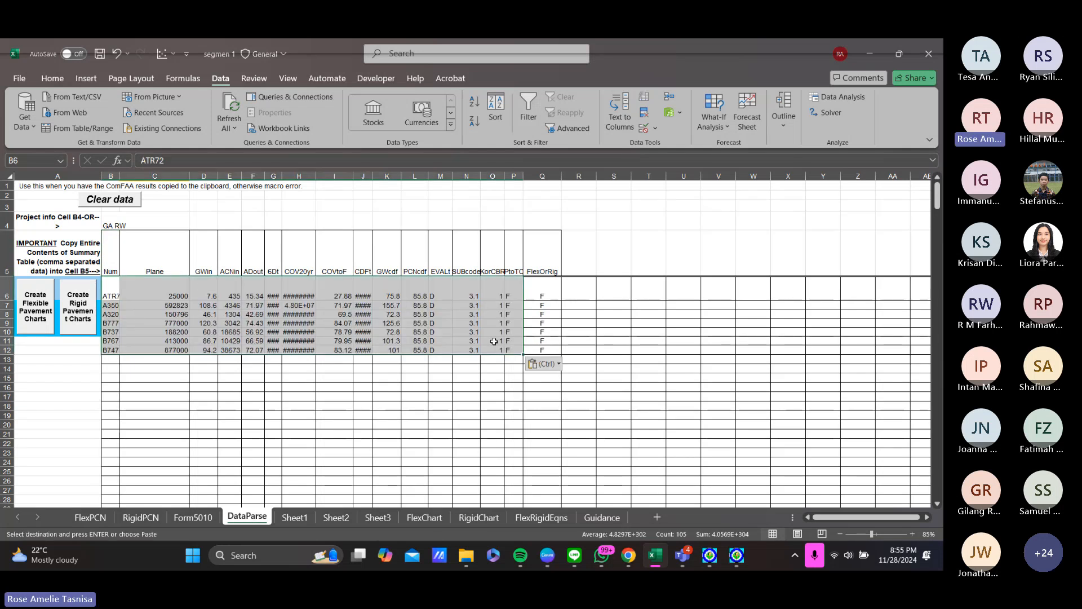
pyautogui.hotkey('ctrl', 'z')
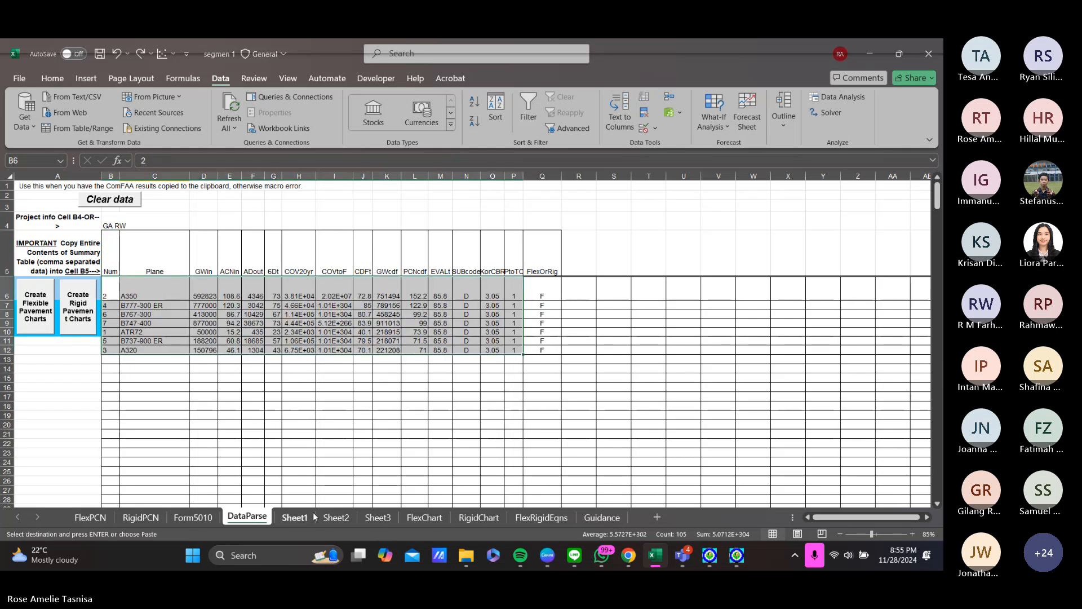
# Step: Copy Sheet3's seven aircraft rows H75:W81, including the Num column, into the DataParse sheet from cell B6, replacing the old data
pyautogui.click(376, 517)
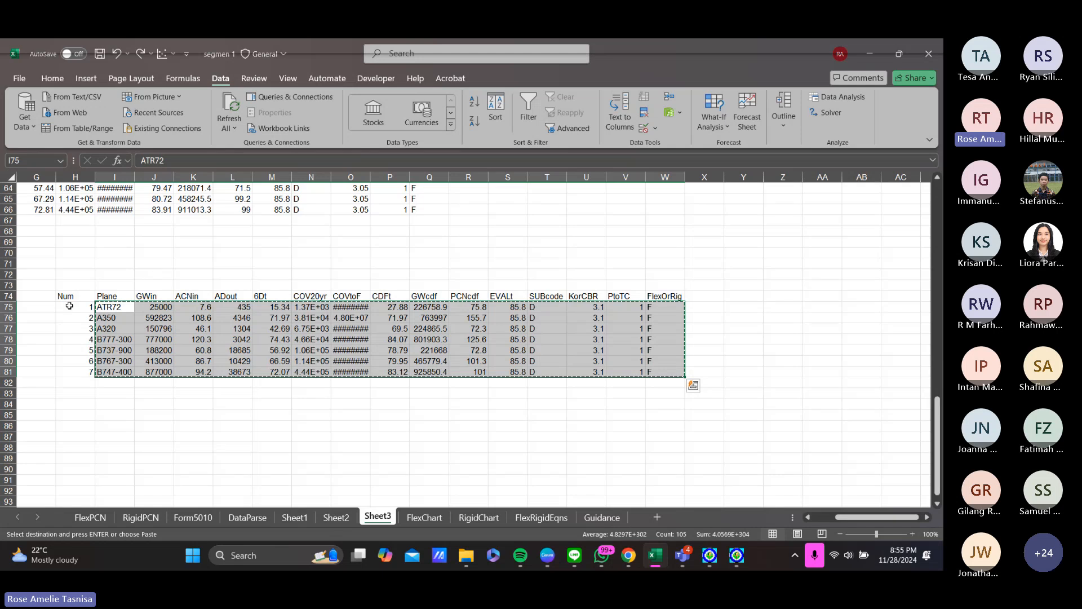
pyautogui.moveTo(67, 305)
pyautogui.mouseDown()
pyautogui.moveTo(519, 366)
pyautogui.moveTo(674, 372)
pyautogui.mouseUp()
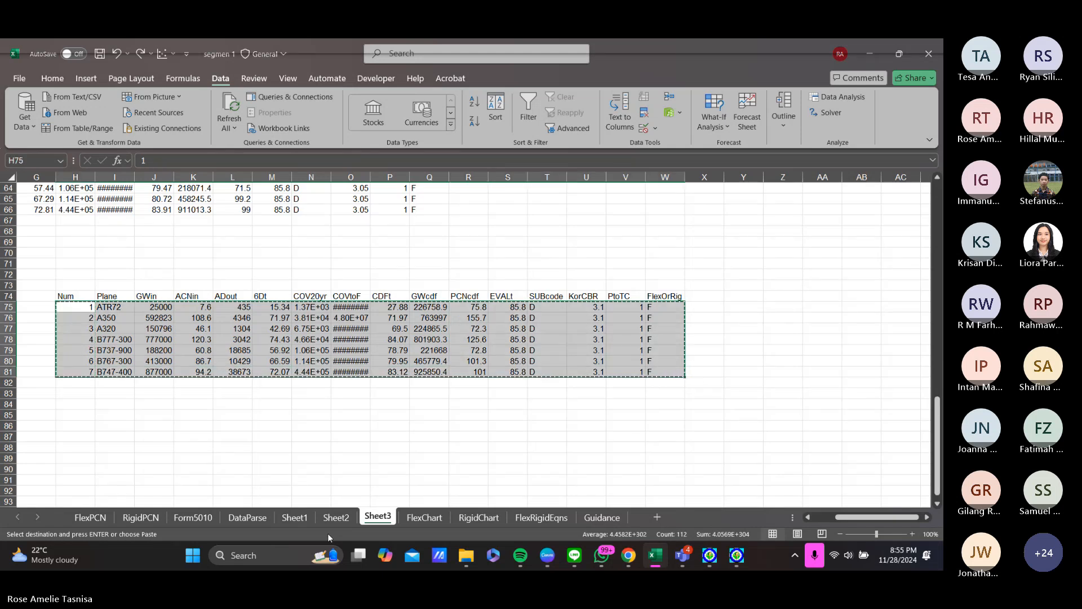
pyautogui.click(258, 522)
pyautogui.hotkey('ctrl', 'v')
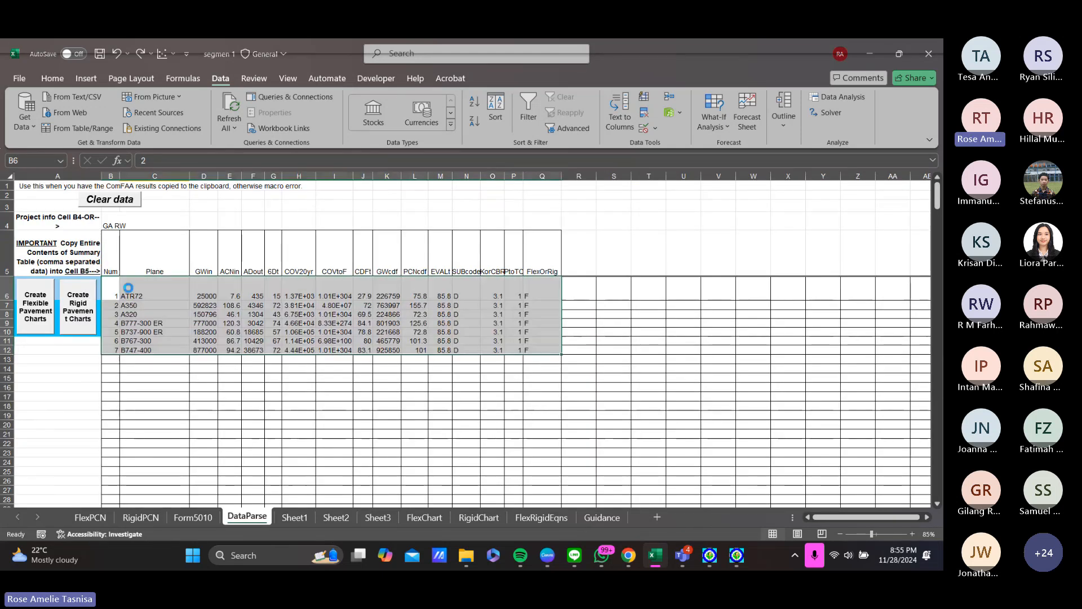
pyautogui.click(80, 374)
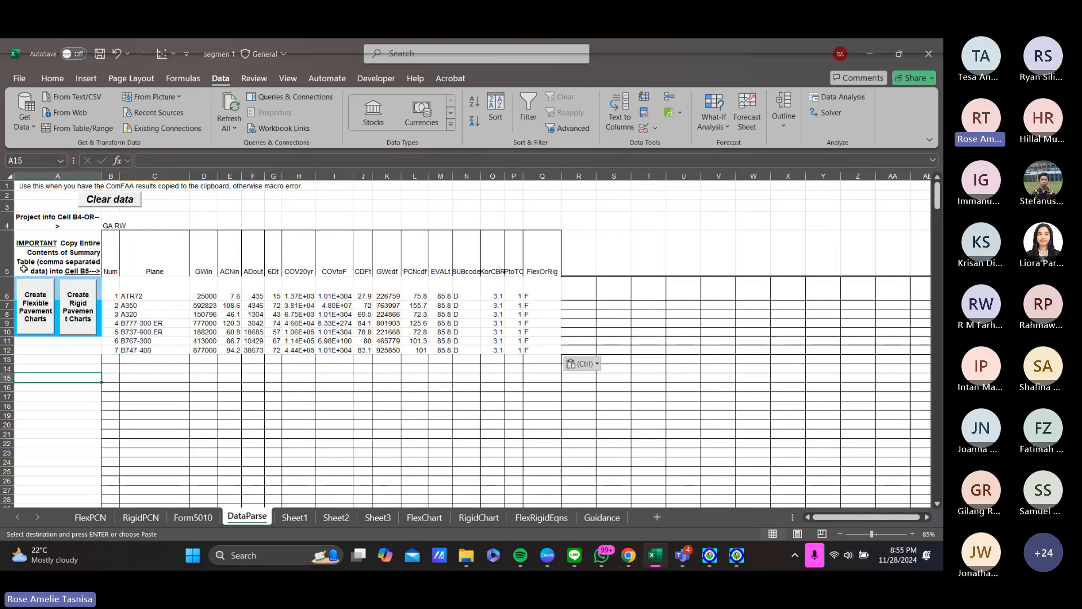
# Step: Create the flexible pavement charts from the seven aircraft rows on the DataParse sheet
pyautogui.click(32, 313)
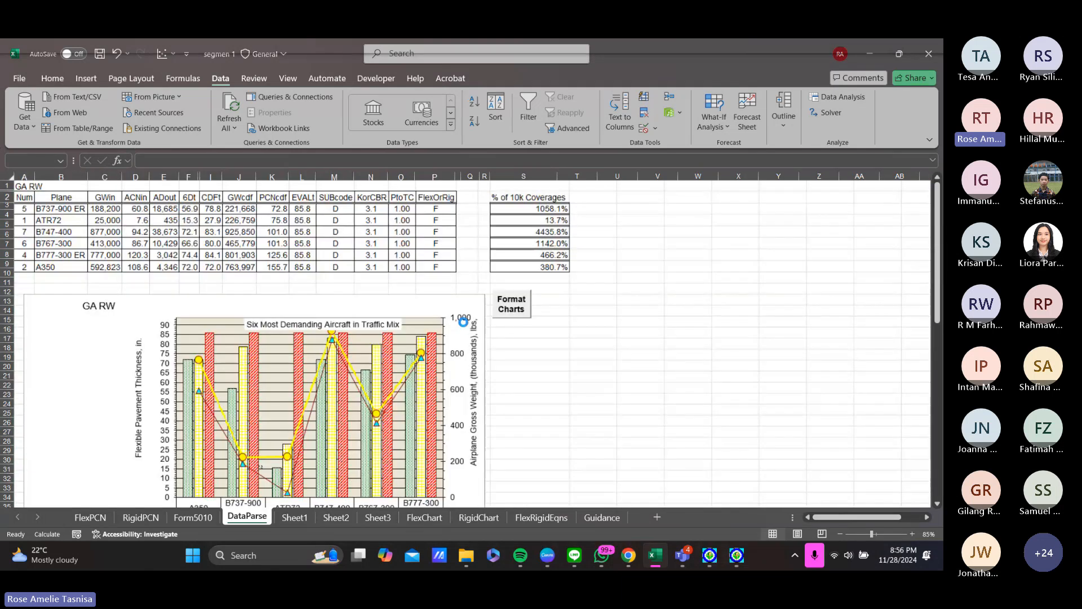
pyautogui.scroll(-12, 454, 324)
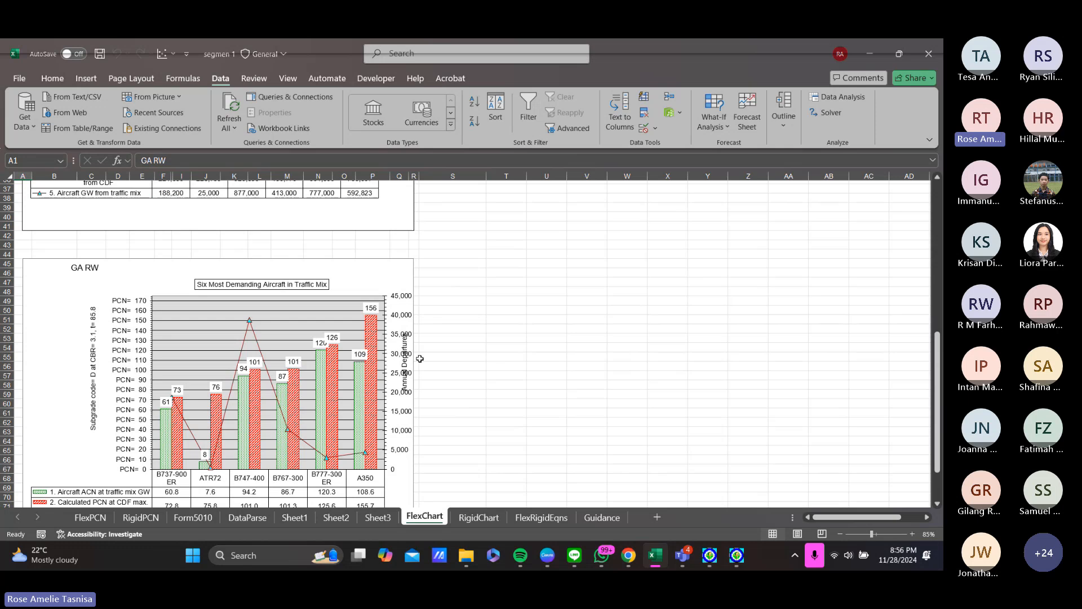
# Step: Examine the FlexChart sheet's pavement thickness and ACN/PCN charts for the six most demanding aircraft
pyautogui.scroll(-3, 420, 359)
pyautogui.scroll(1, 483, 326)
pyautogui.click(399, 220)
pyautogui.scroll(3, 478, 282)
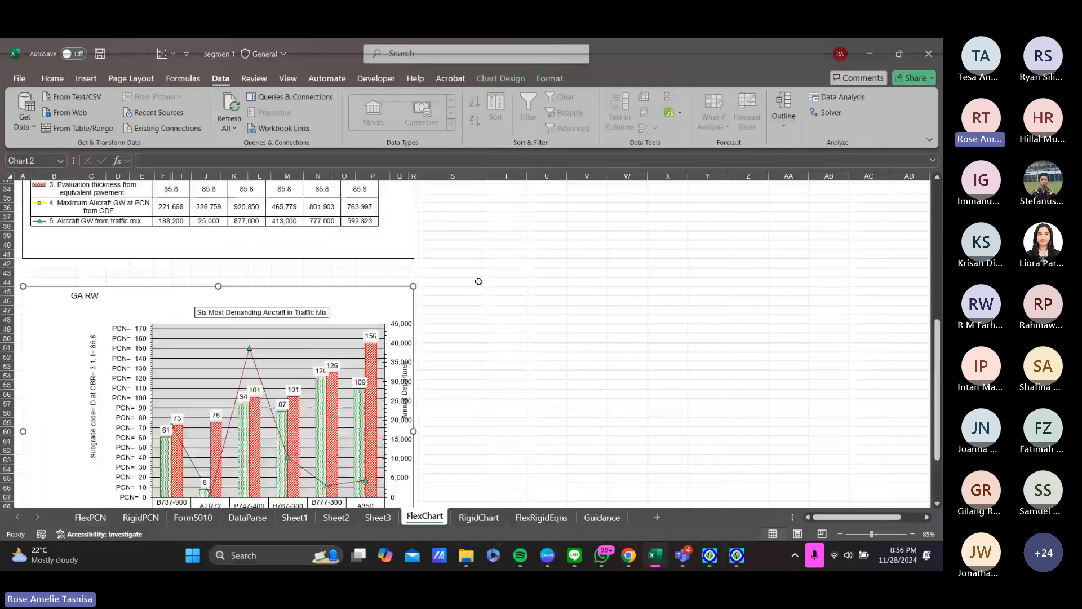
pyautogui.scroll(-5, 478, 281)
pyautogui.scroll(3, 564, 279)
pyautogui.click(614, 273)
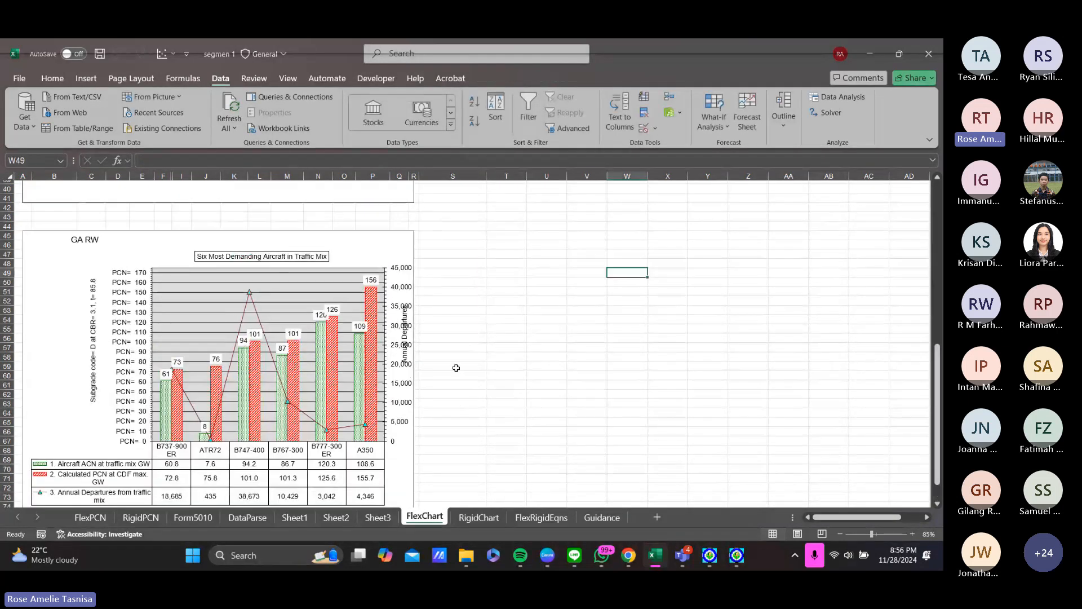
pyautogui.scroll(-3, 405, 308)
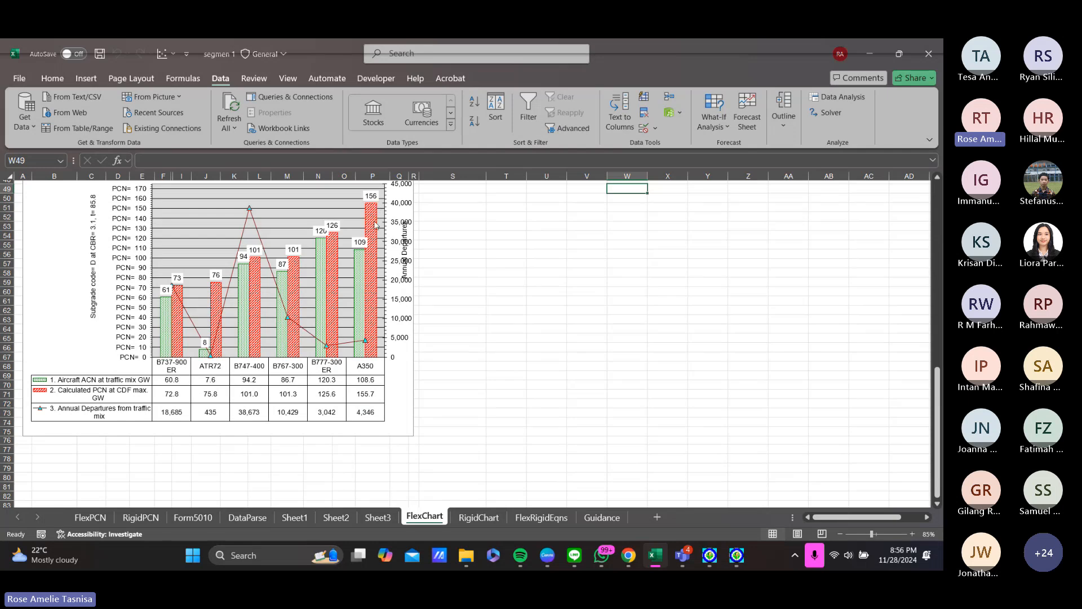
pyautogui.scroll(12, 375, 225)
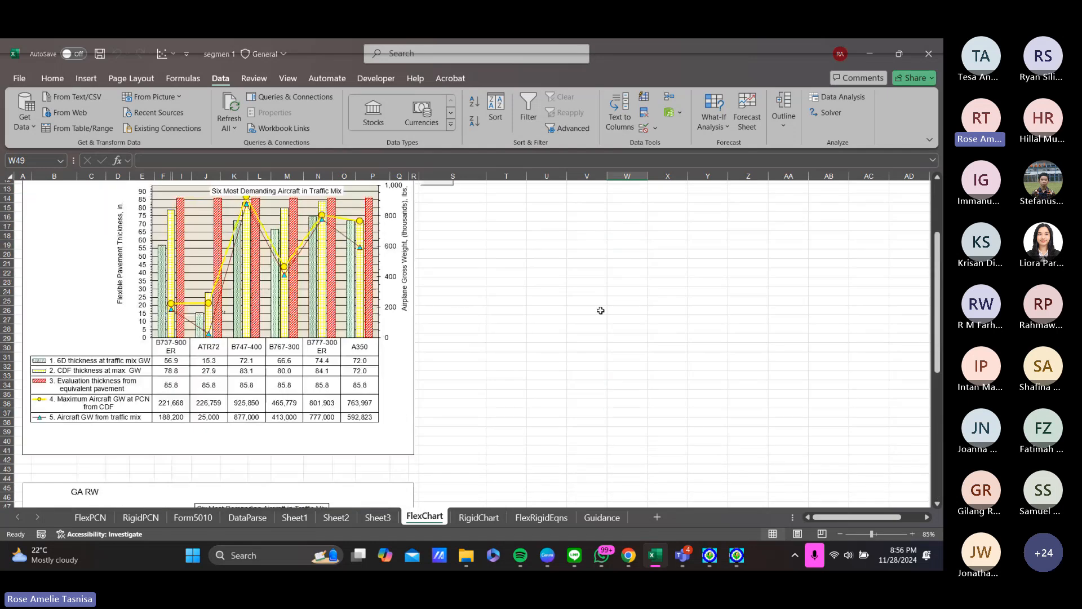
pyautogui.scroll(4, 531, 346)
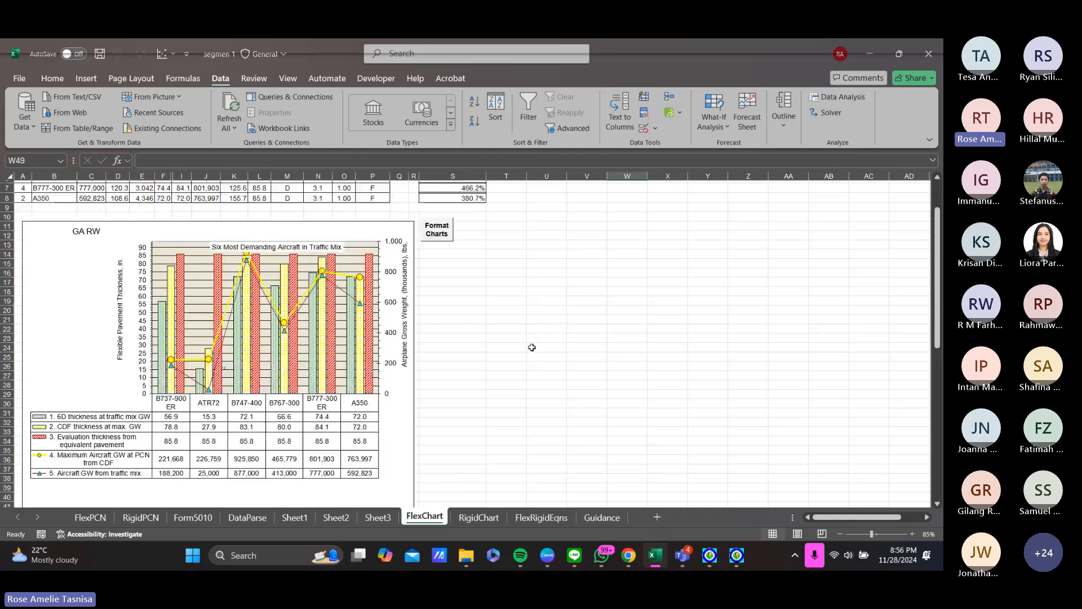
pyautogui.scroll(-10, 525, 346)
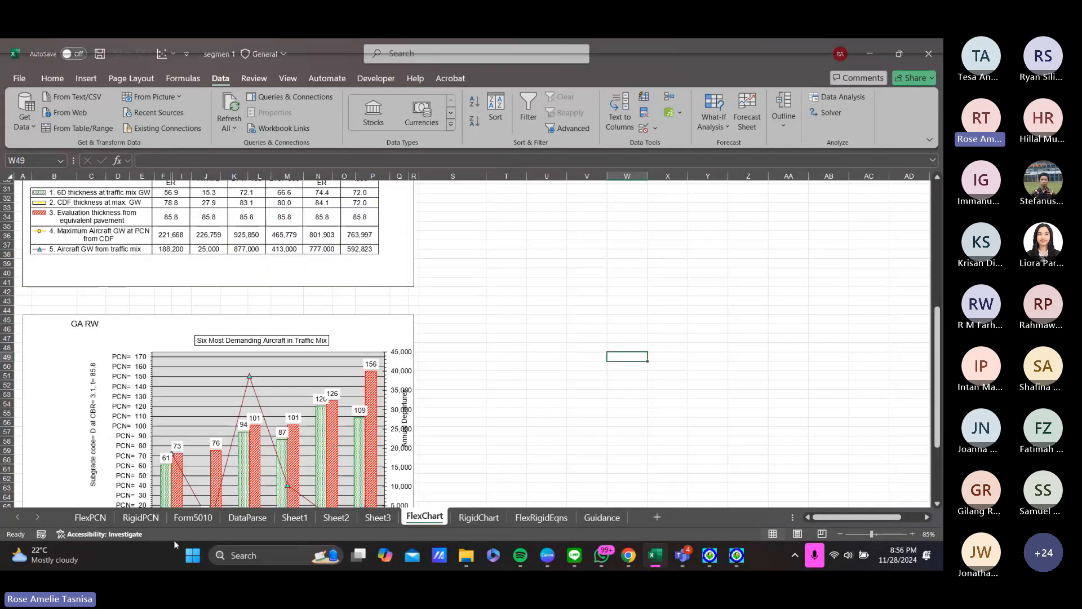
# Step: Open the RigidPCN sheet and review its pavement layer thicknesses, subgrade k-value and COMFAA inputs
pyautogui.click(135, 516)
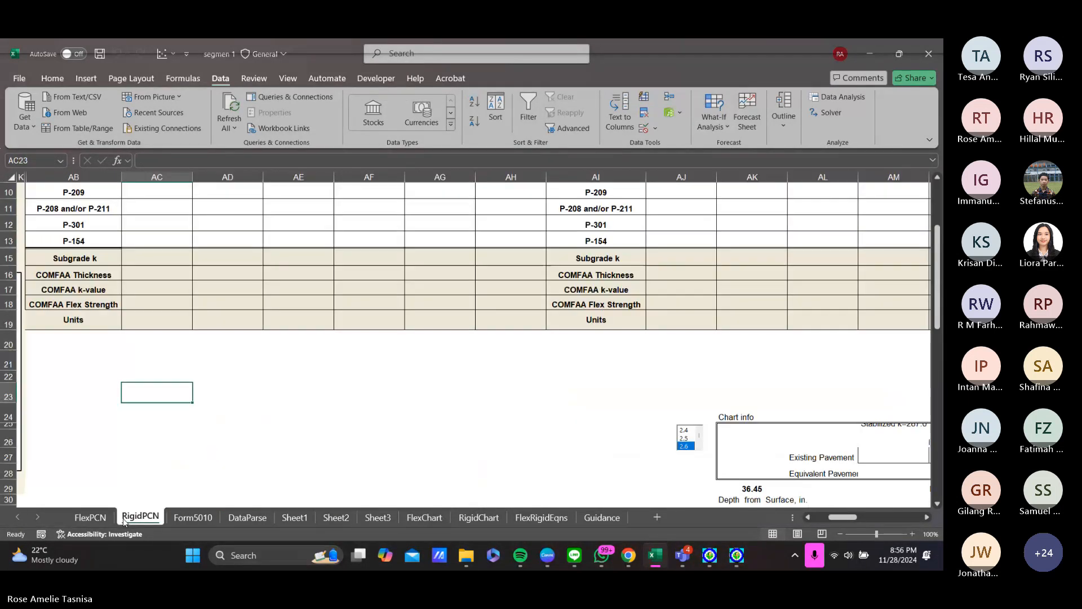
pyautogui.scroll(3, 543, 433)
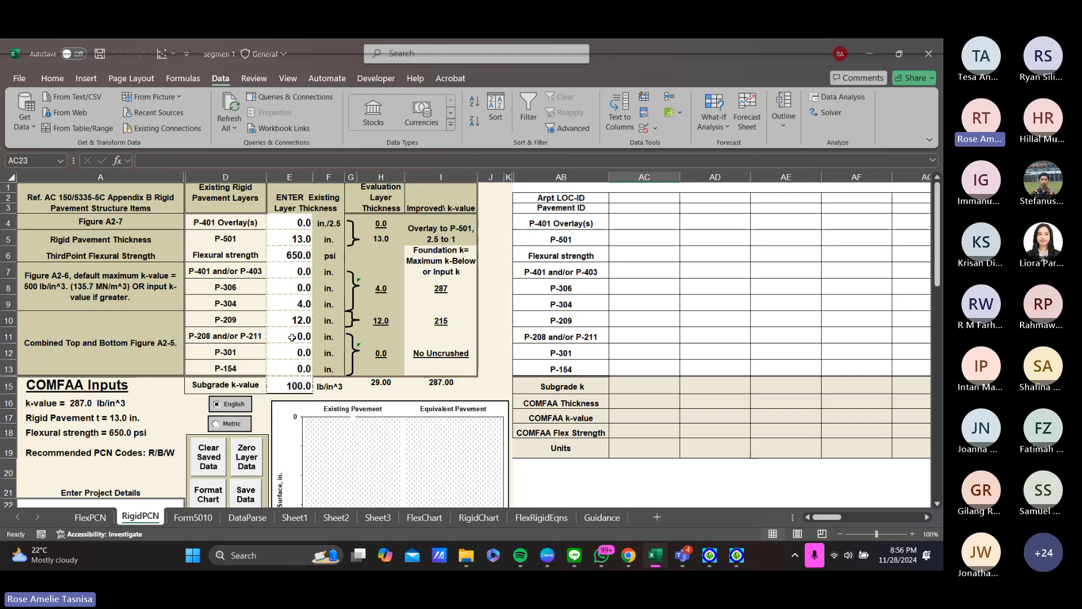
pyautogui.scroll(-2, 291, 337)
pyautogui.click(287, 320)
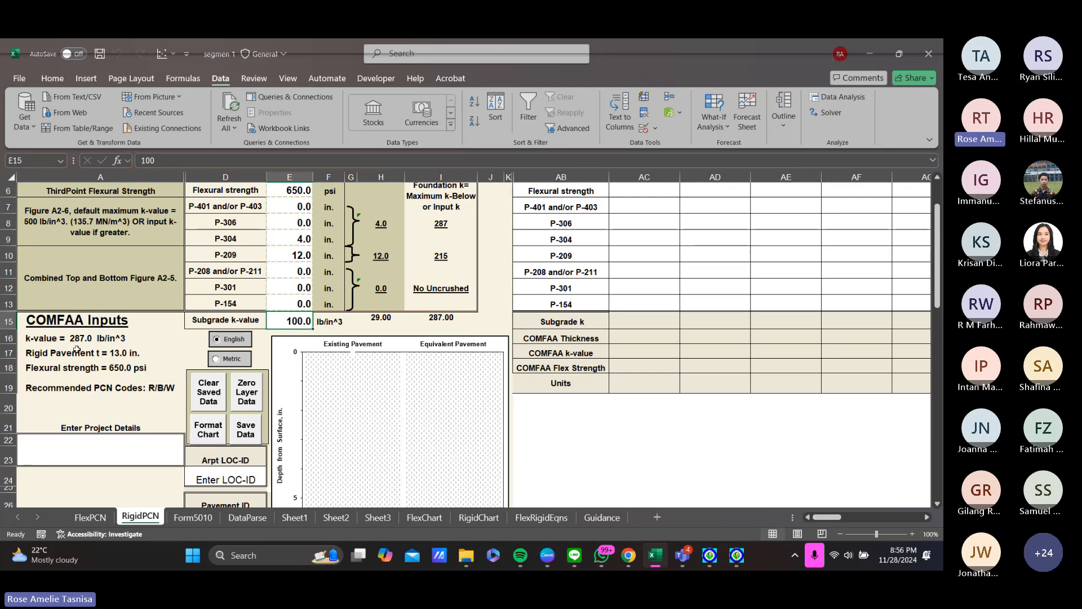
# Step: Switch to the COMFAA 3.0 main window holding the flexible evaluation and close the program
pyautogui.click(737, 556)
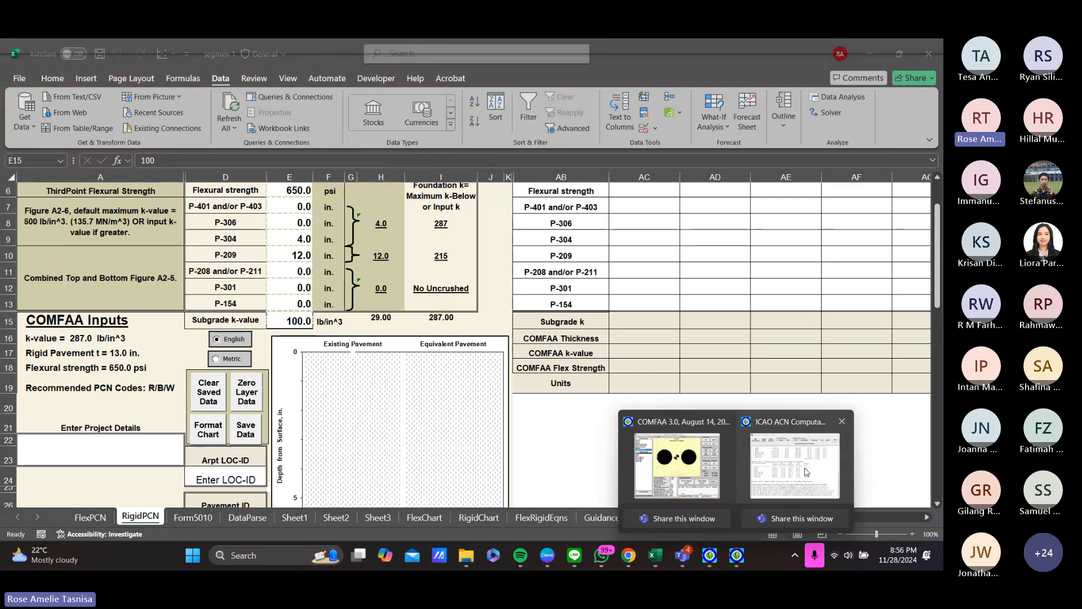
pyautogui.click(695, 484)
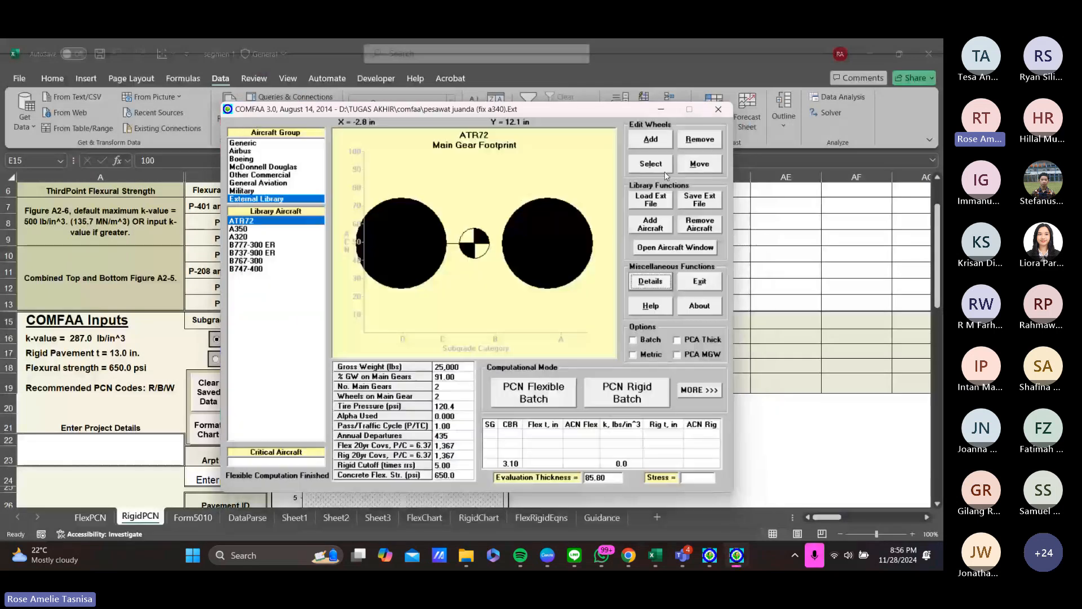
pyautogui.moveTo(528, 99); pyautogui.dragTo(593, 89)
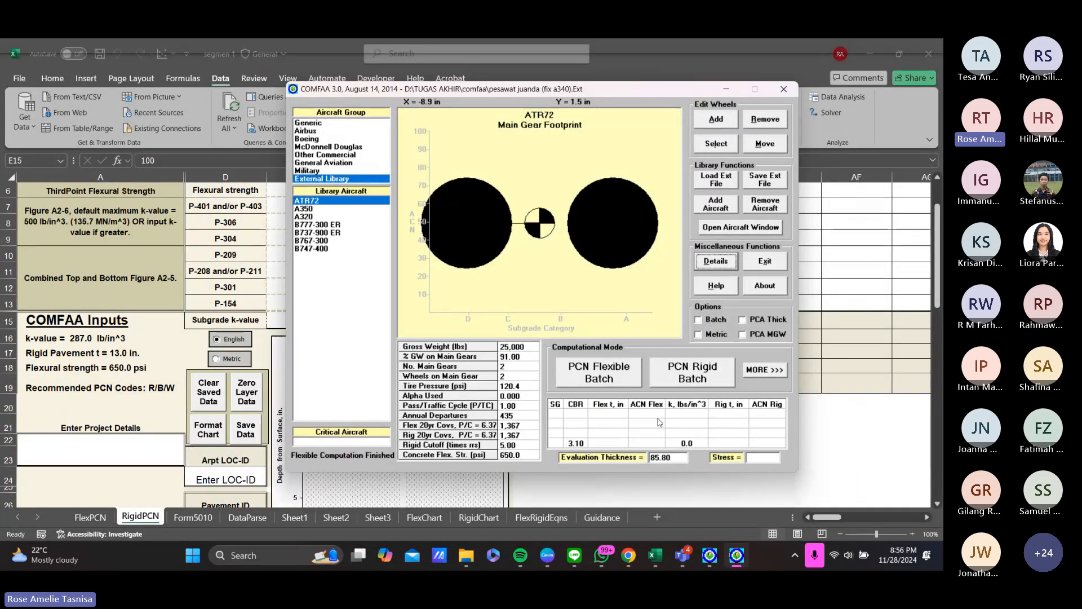
pyautogui.click(579, 407)
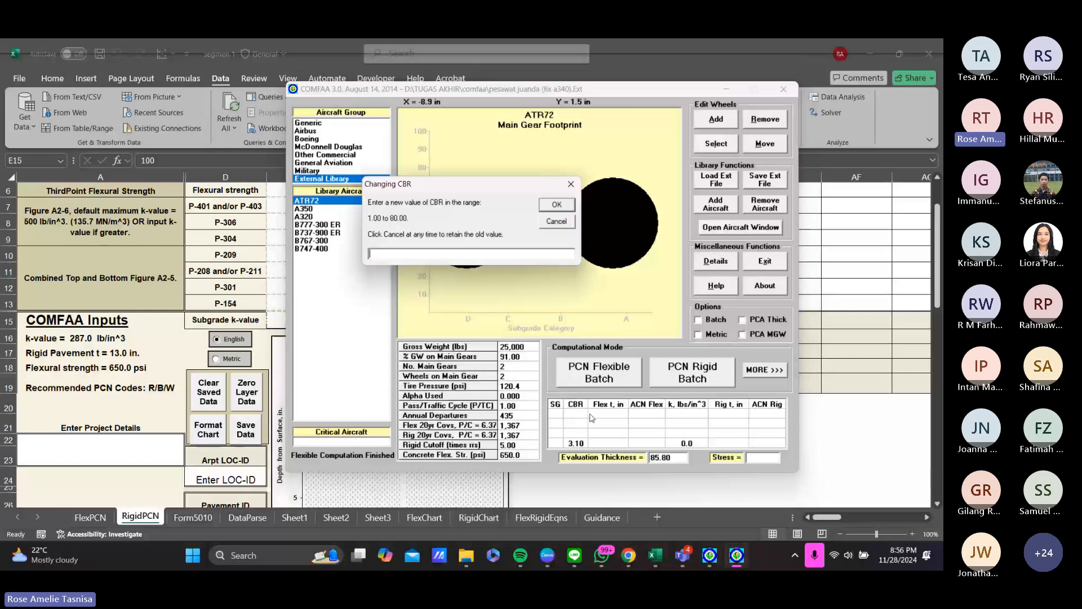
pyautogui.press('Return')
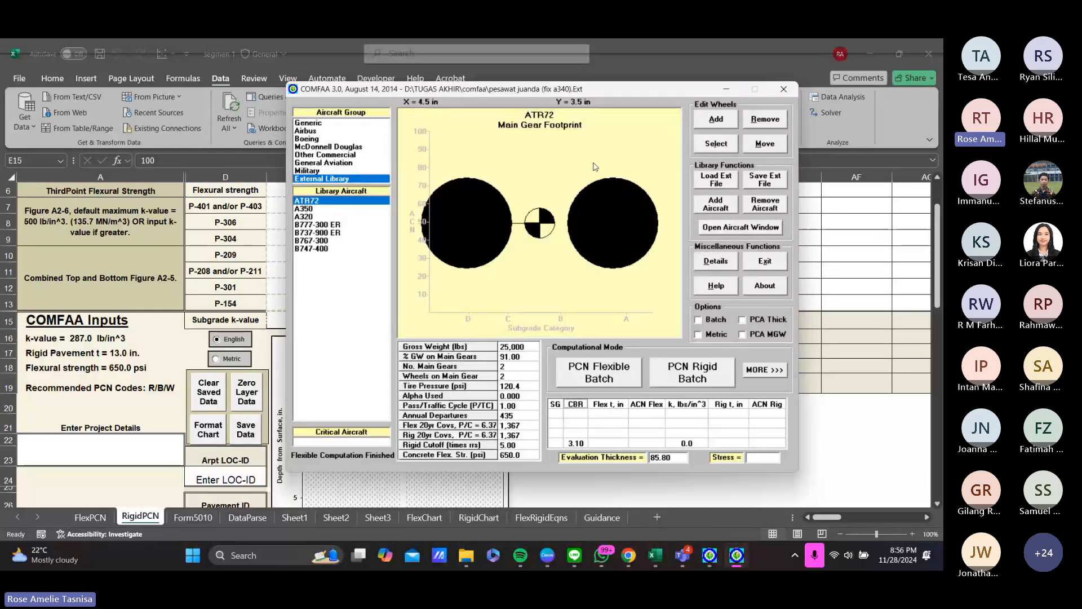
pyautogui.click(784, 89)
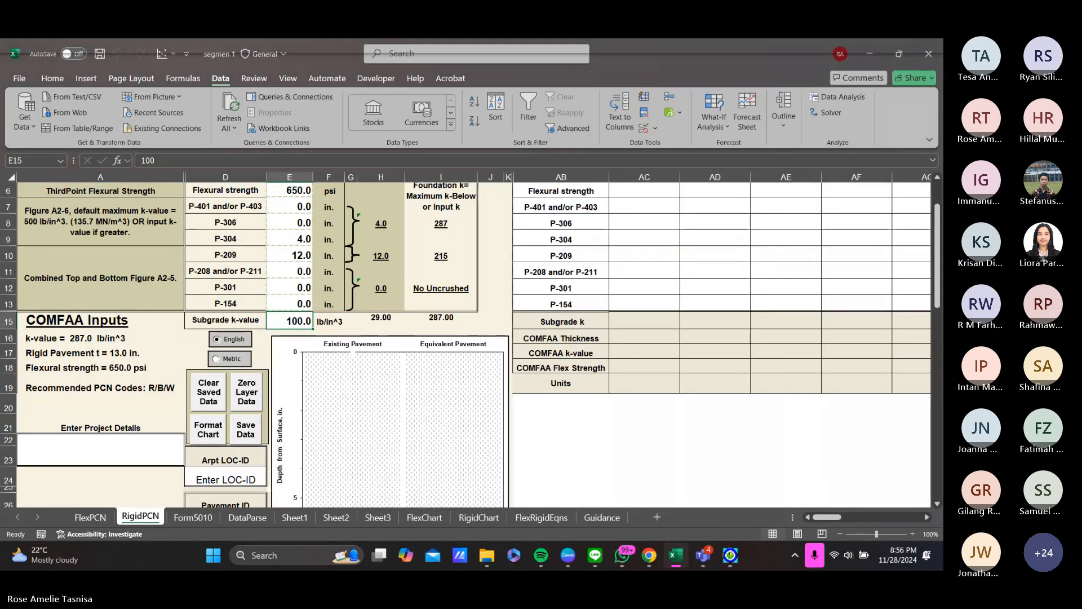
# Step: Search for comfaa, relaunch COMFAA 3.0 and dismiss the file error at startup
pyautogui.click(292, 556)
pyautogui.write('comfaa')
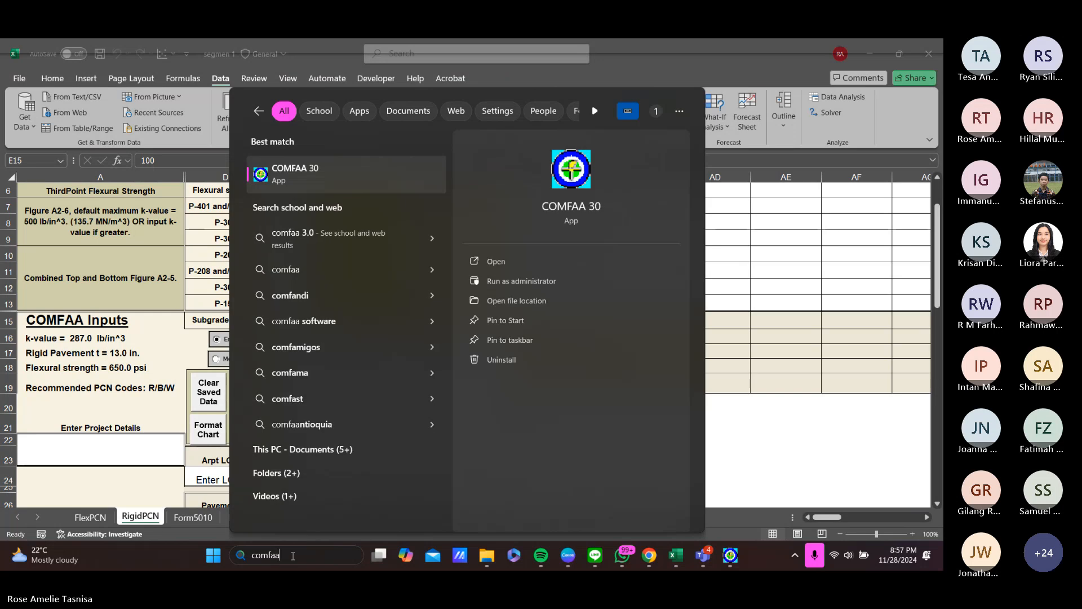
pyautogui.press('Return')
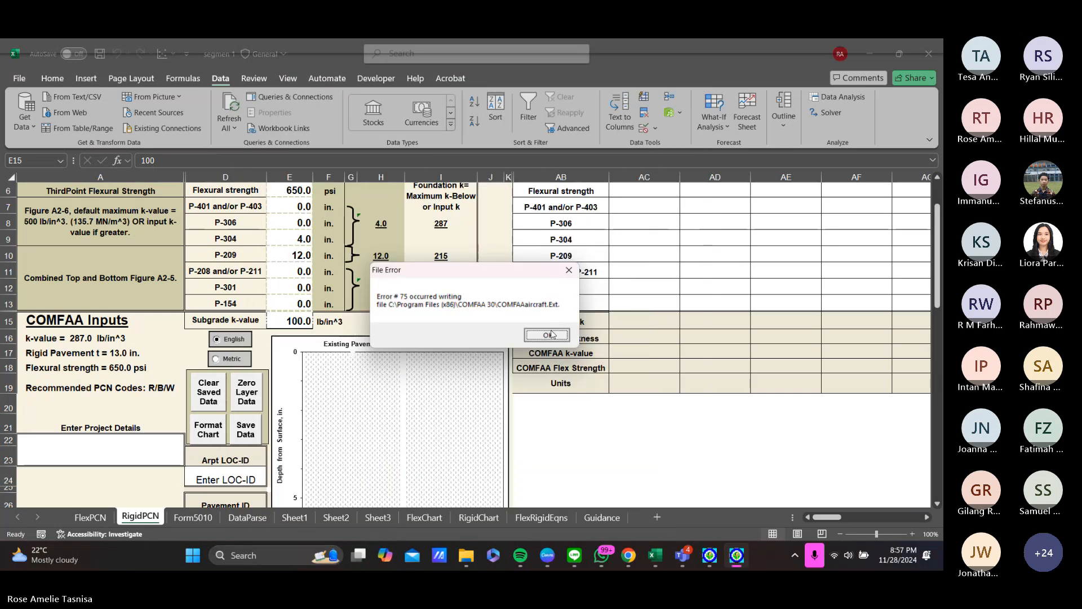
pyautogui.click(546, 335)
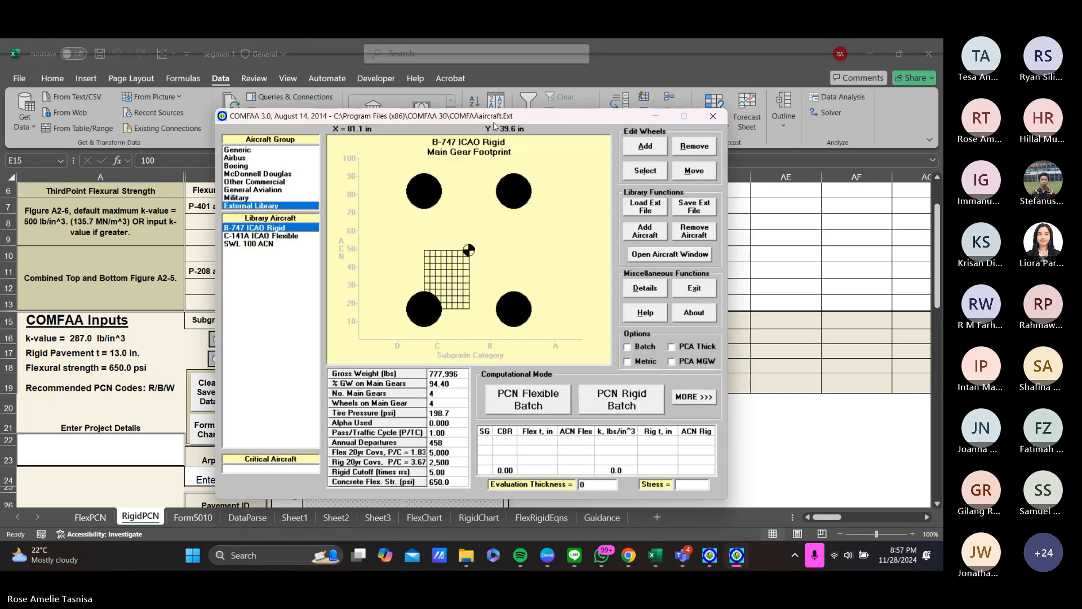
# Step: Set the subgrade k value for the rigid evaluation to 287 lbs/in^3
pyautogui.moveTo(494, 125); pyautogui.dragTo(617, 76)
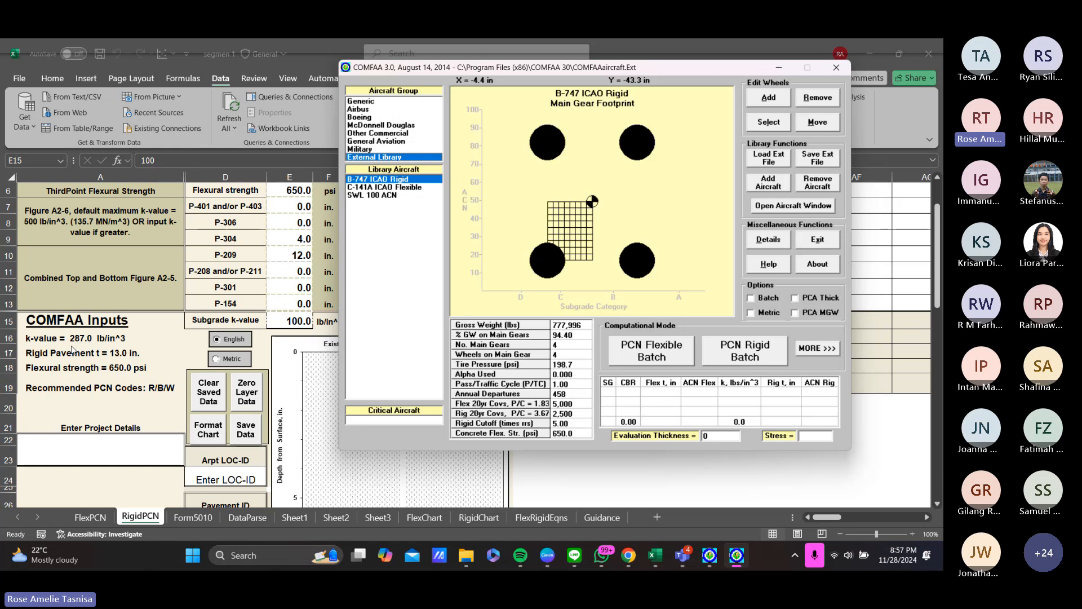
pyautogui.click(744, 388)
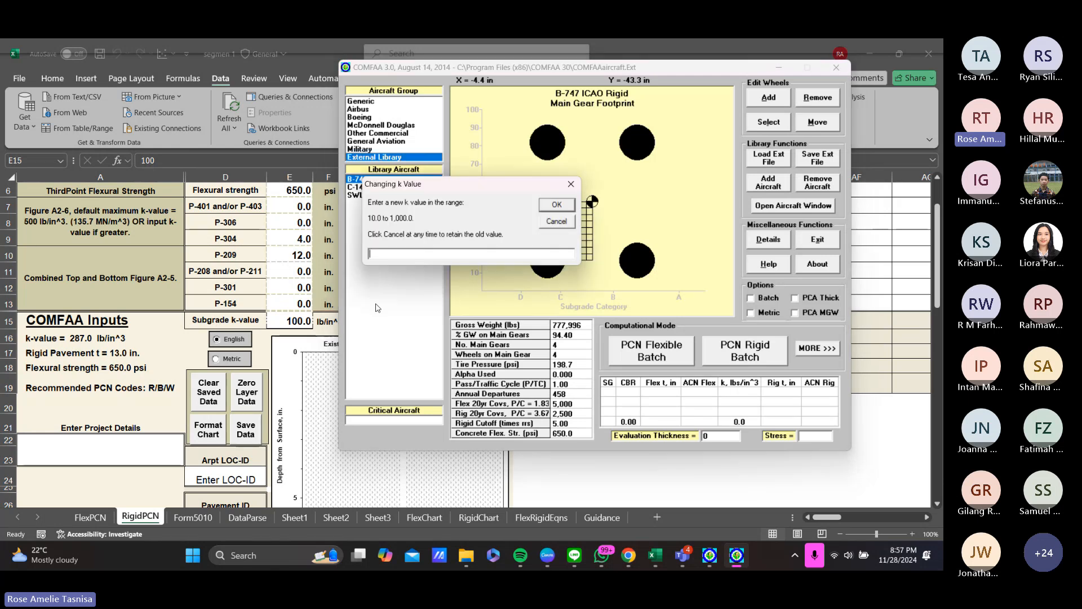
pyautogui.write('287')
pyautogui.press('Return')
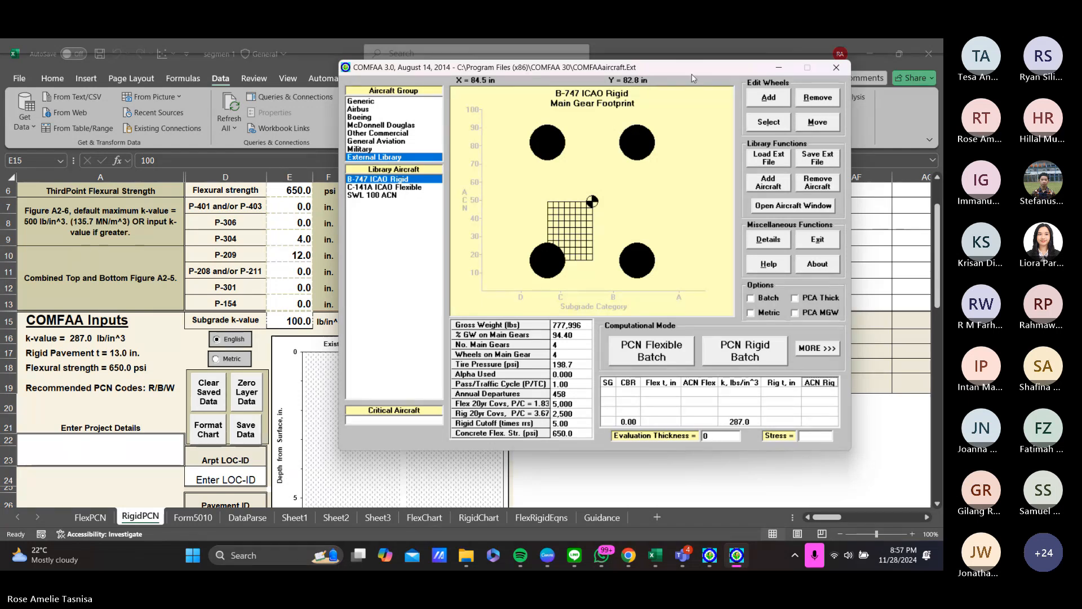
# Step: Check the RigidPCN sheet's layer thicknesses beside COMFAA and set the evaluation thickness to 29 in
pyautogui.moveTo(691, 73); pyautogui.dragTo(835, 109)
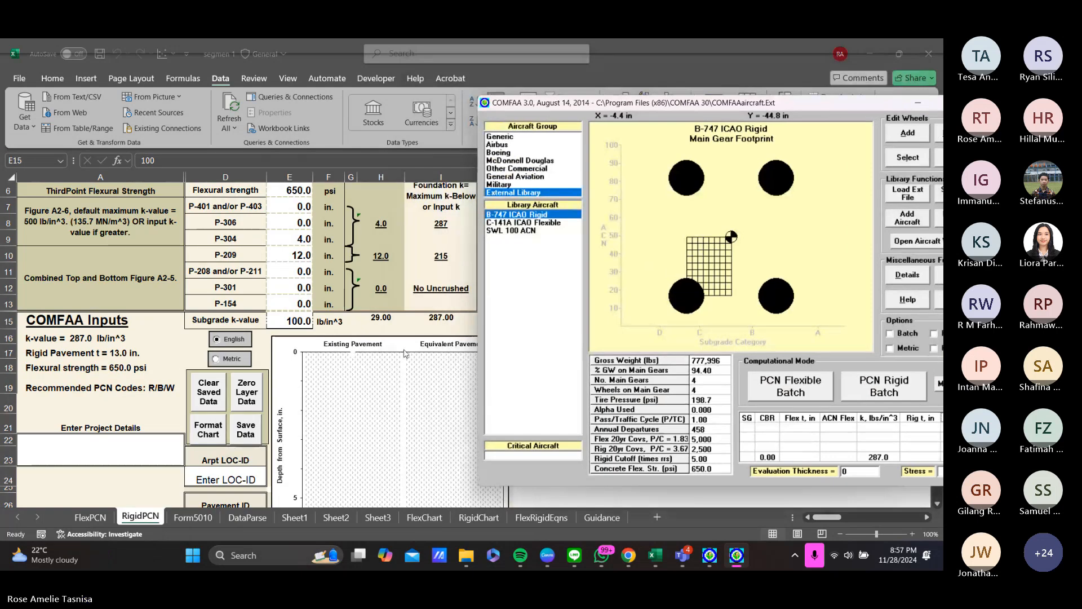
pyautogui.moveTo(850, 106); pyautogui.dragTo(882, 112)
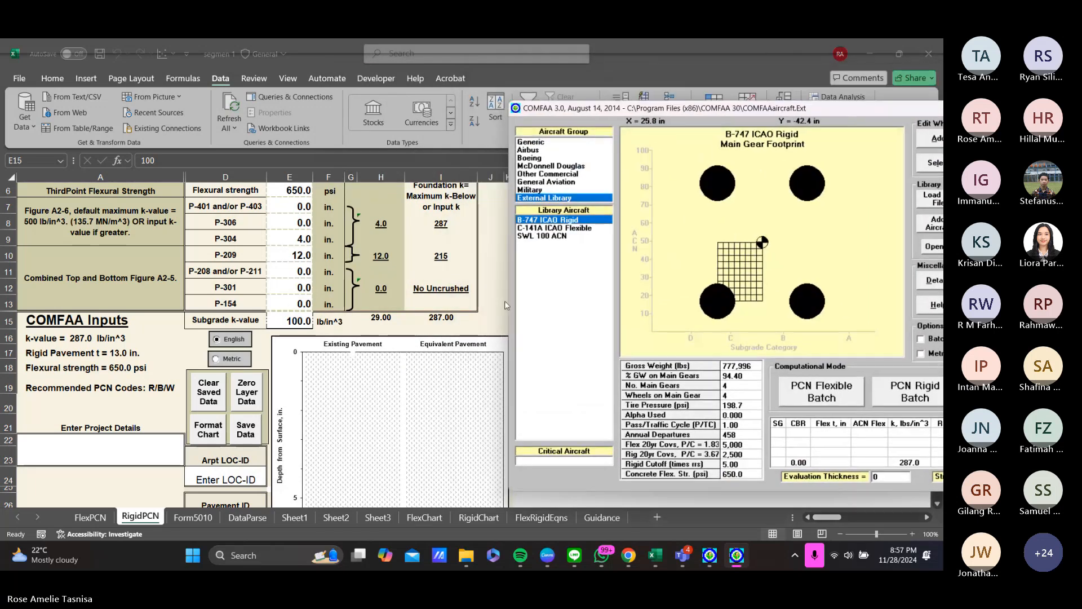
pyautogui.scroll(2, 426, 321)
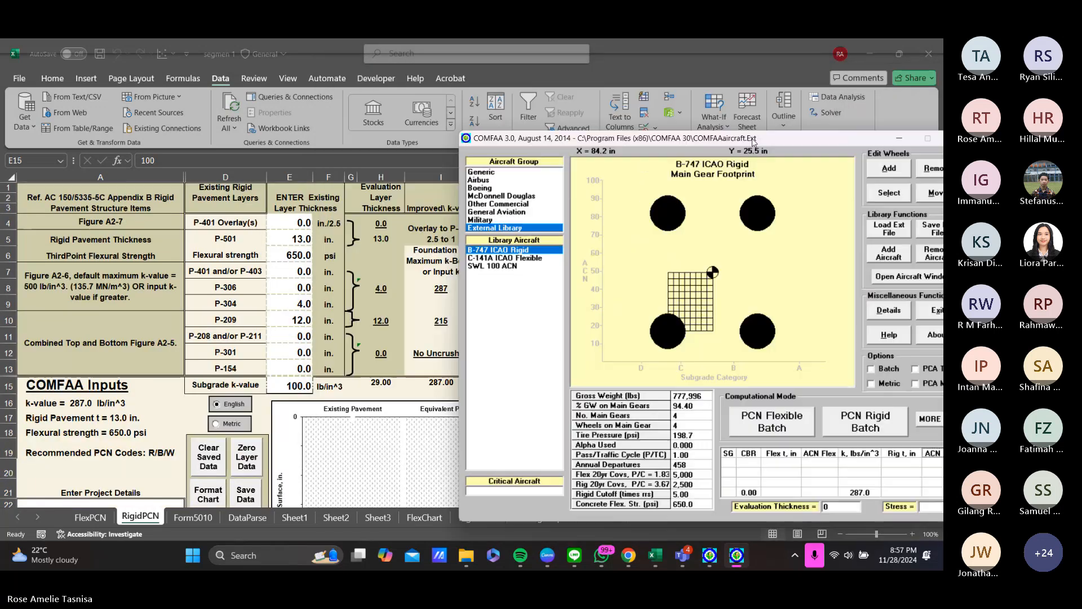
pyautogui.moveTo(804, 112); pyautogui.dragTo(775, 165)
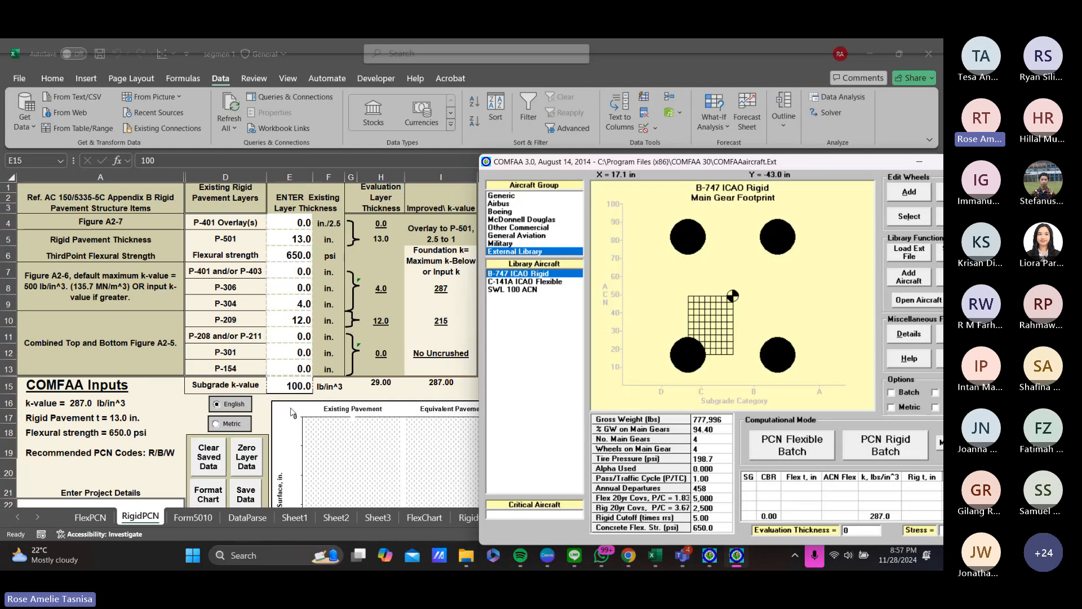
pyautogui.scroll(-2, 377, 308)
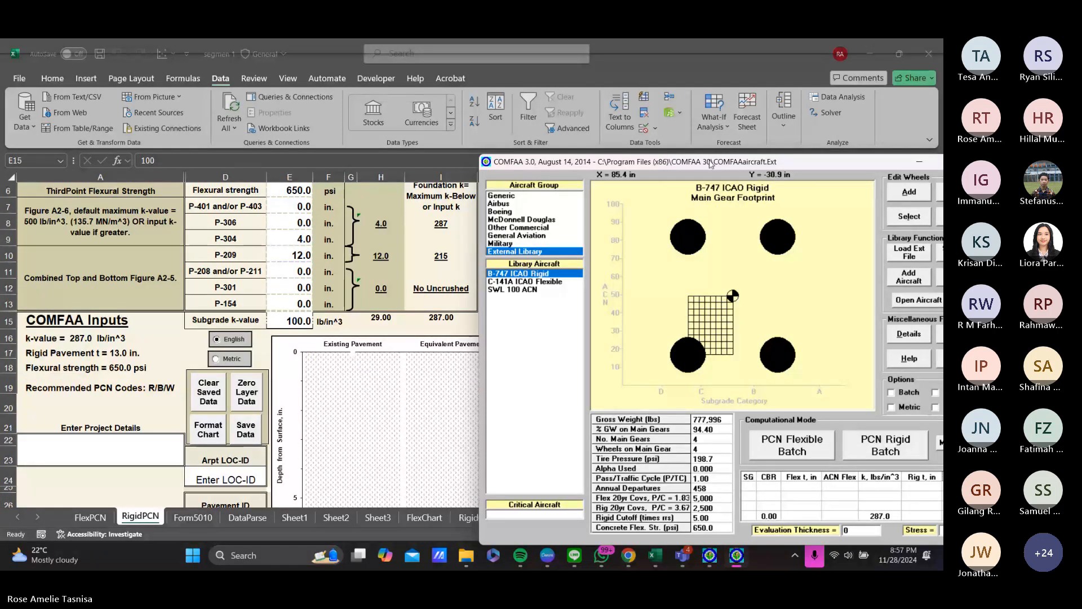
pyautogui.moveTo(709, 164); pyautogui.dragTo(474, 96)
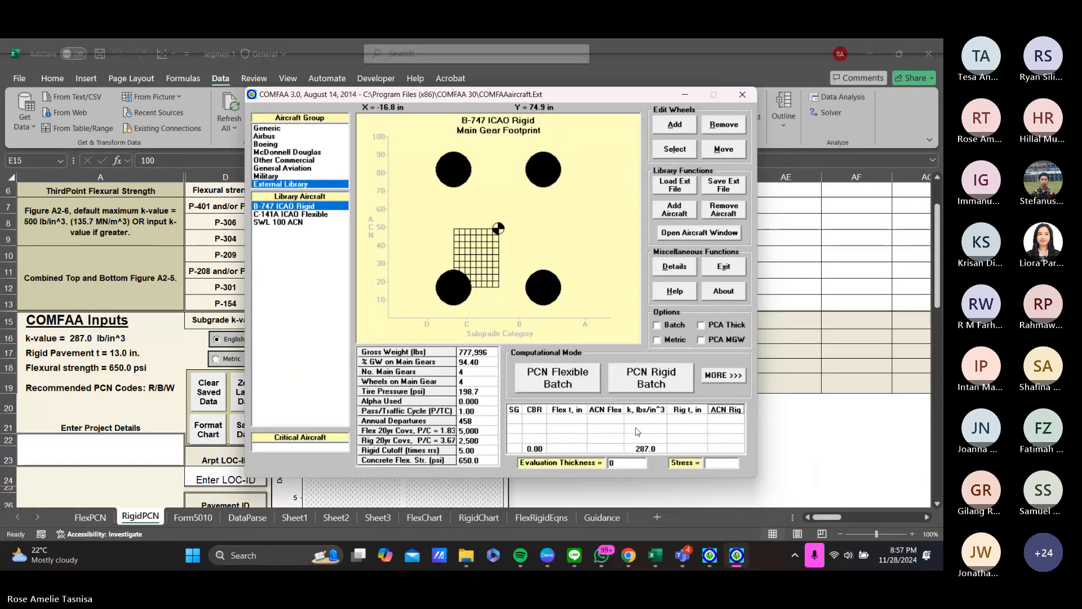
pyautogui.click(624, 463)
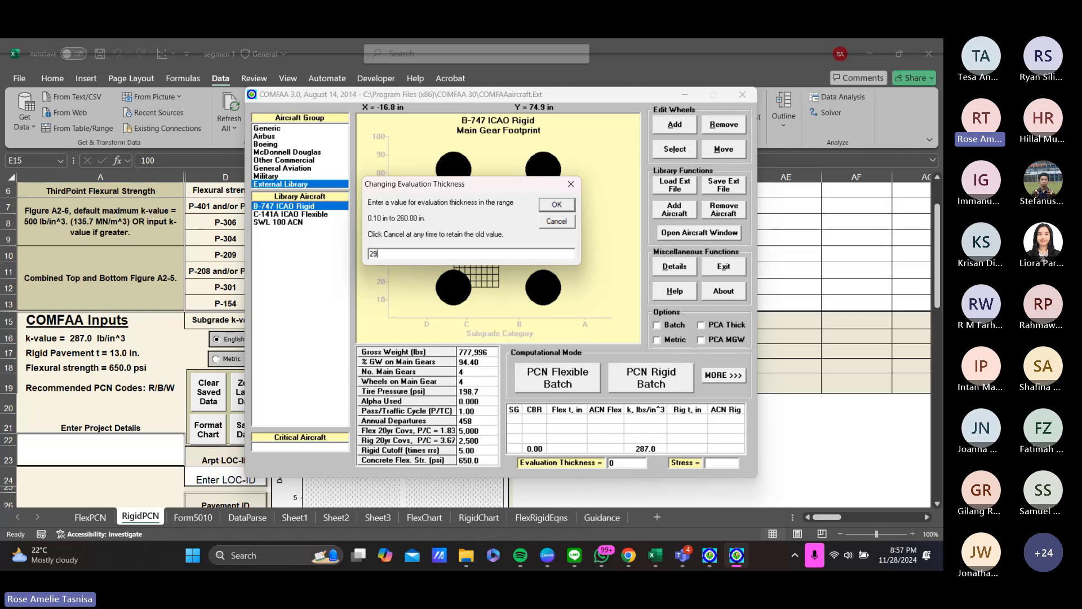
pyautogui.write('29')
pyautogui.press('Return')
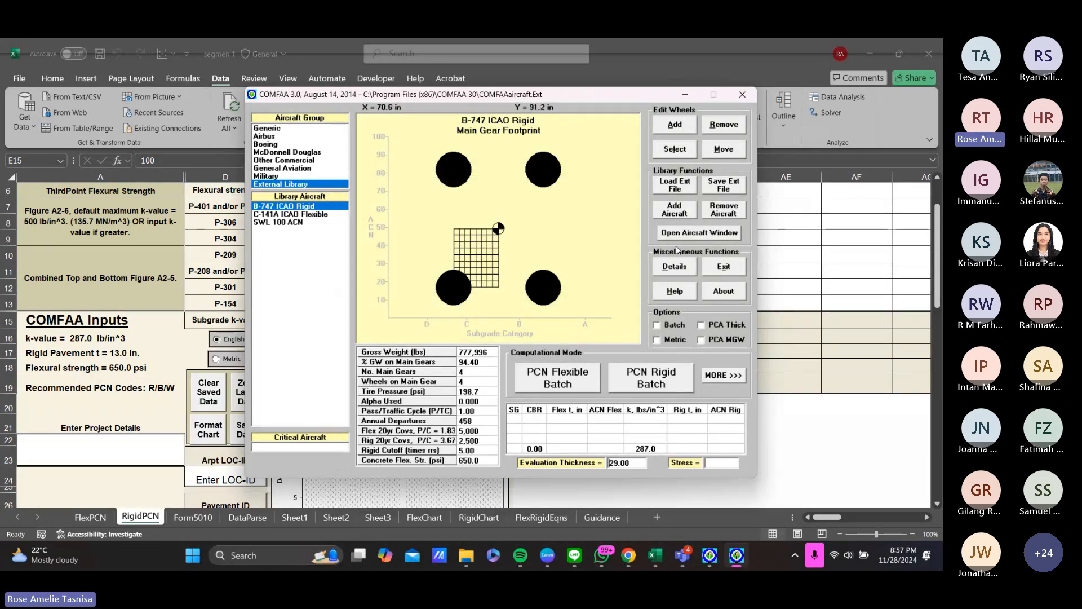
# Step: Try to open the external file pesawat juanda (fix a340).Ext in the aircraft data window
pyautogui.click(699, 232)
pyautogui.click(405, 413)
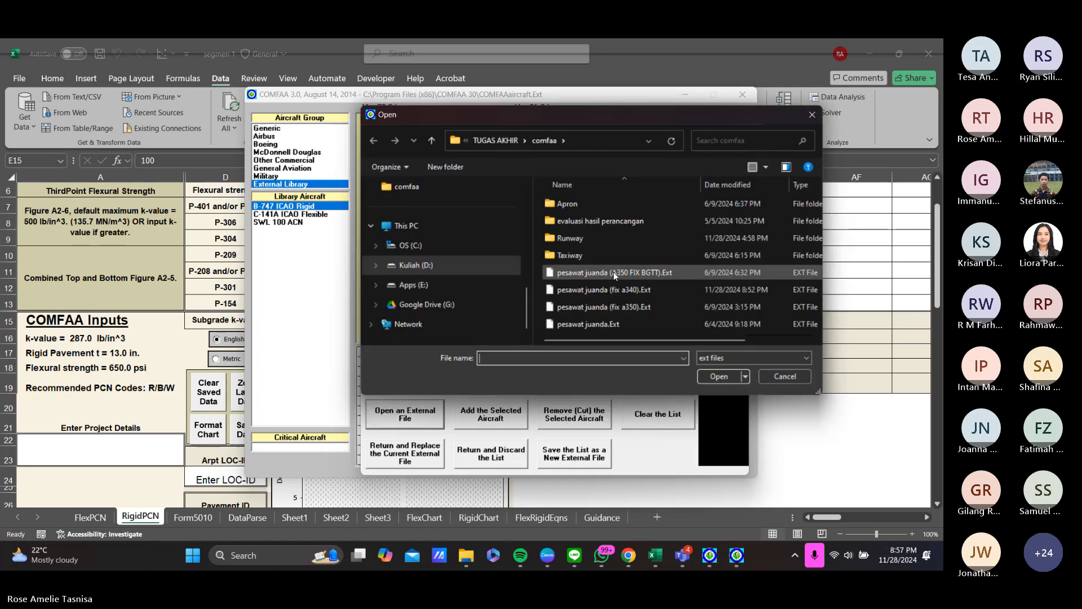
pyautogui.click(618, 288)
pyautogui.press('Return')
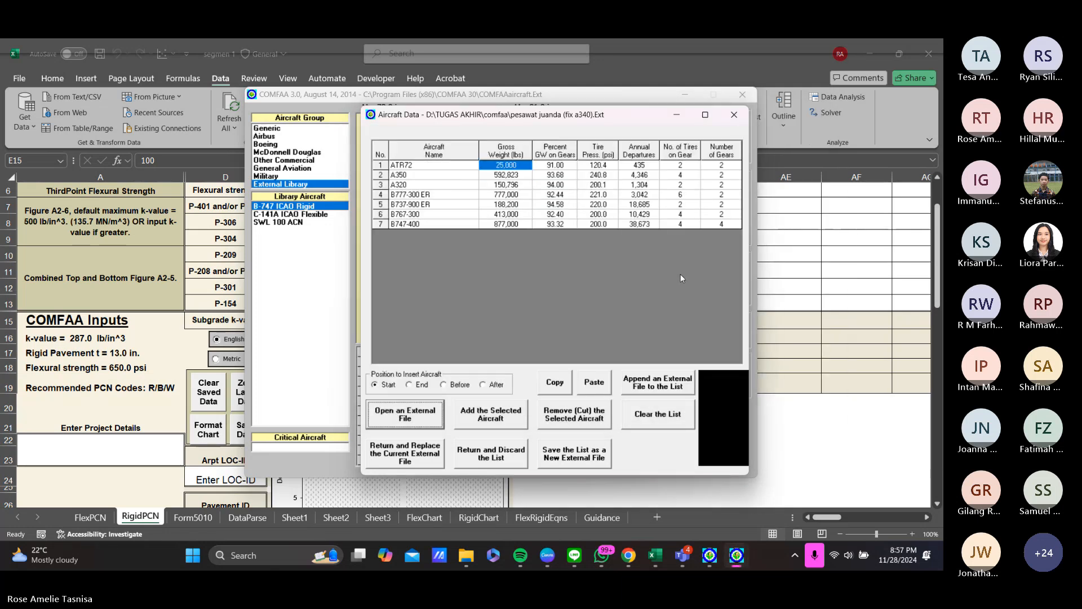
pyautogui.click(731, 122)
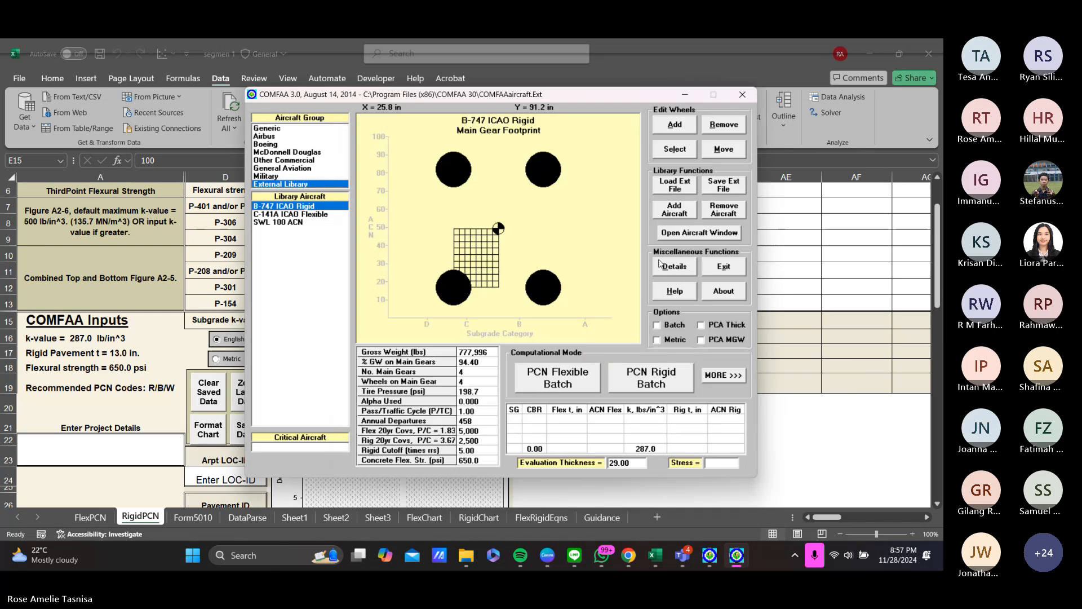
# Step: Load the external aircraft file pesawat juanda (fix a340).Ext and run the PCN Rigid Batch computation
pyautogui.click(681, 182)
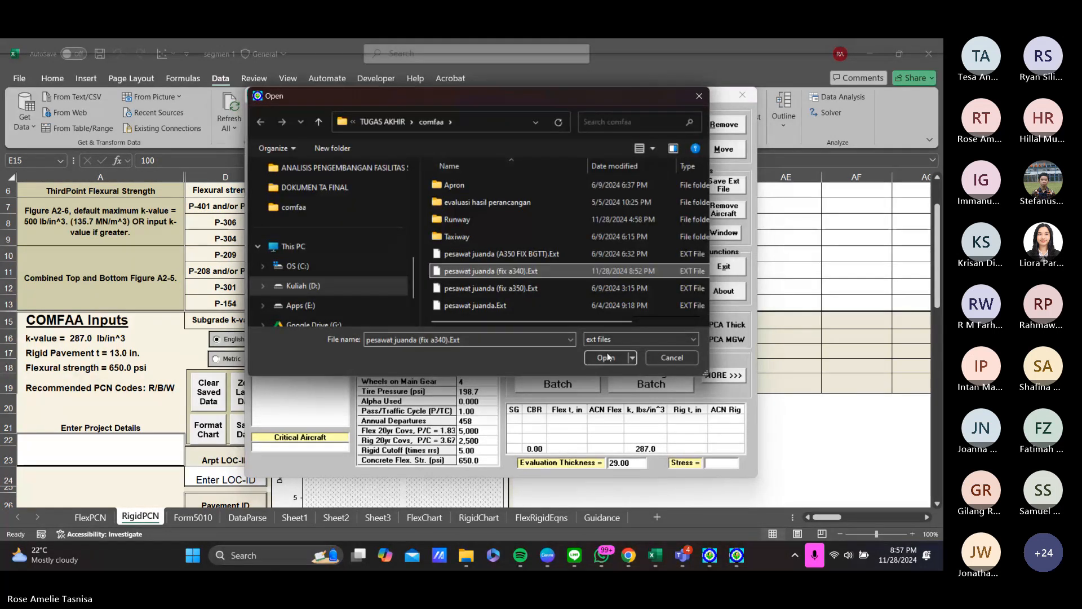
pyautogui.doubleClick(509, 271)
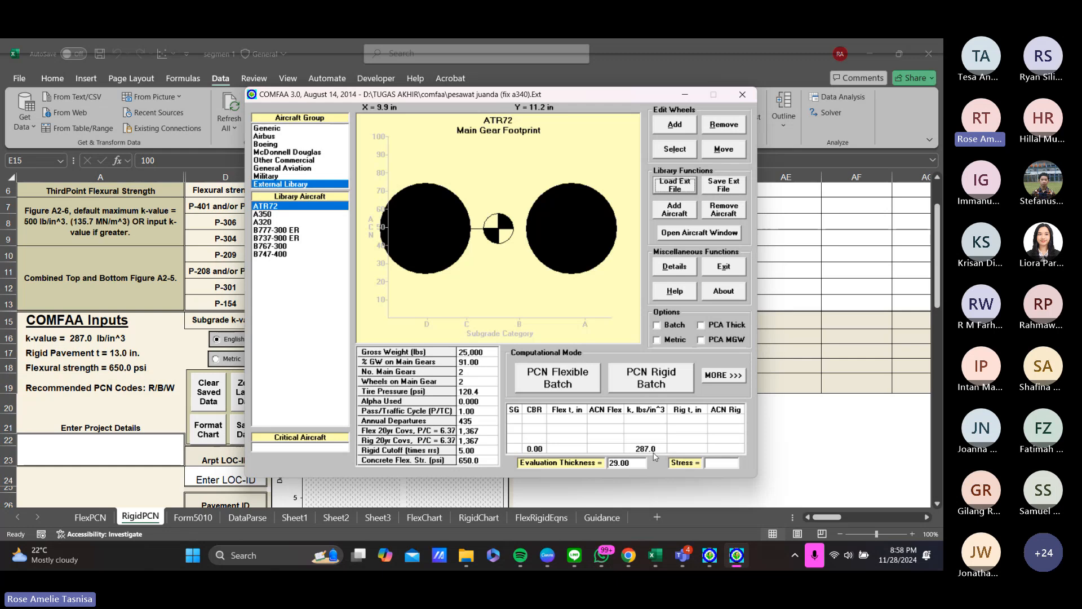
pyautogui.click(652, 378)
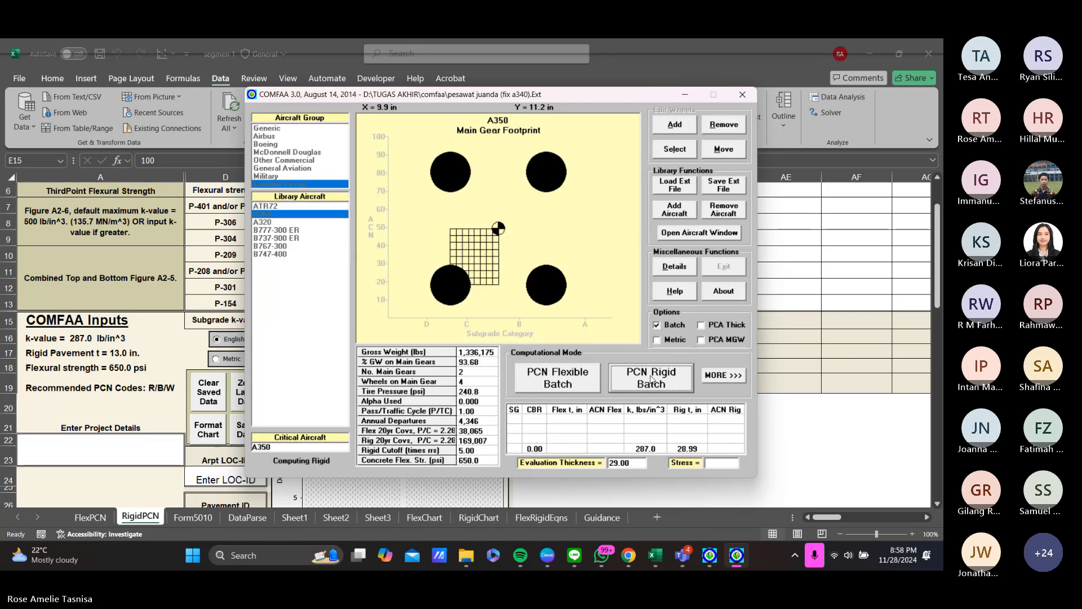
pyautogui.click(652, 379)
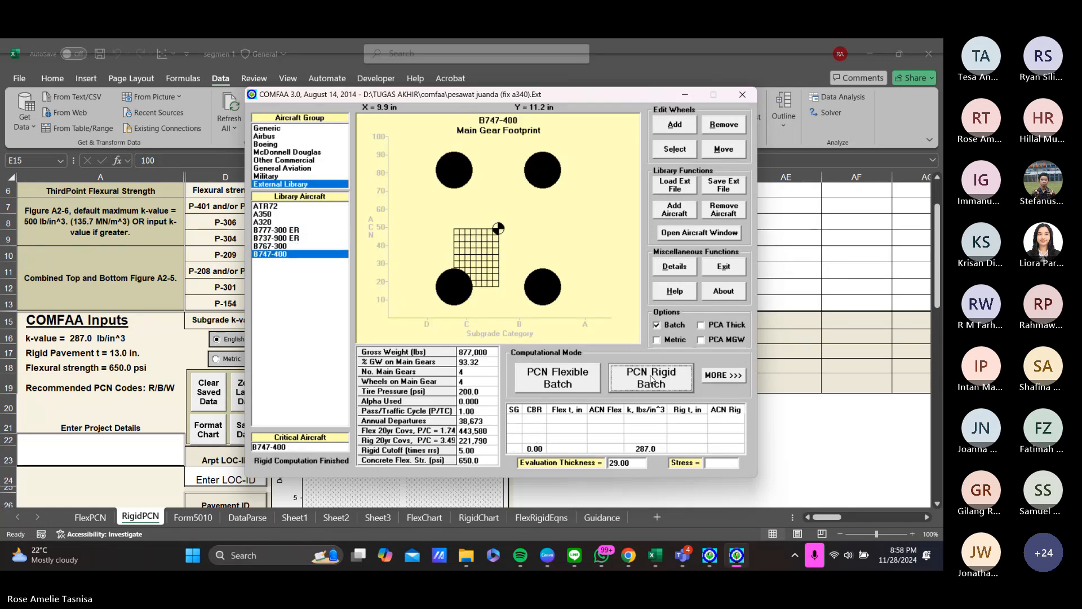
pyautogui.click(652, 379)
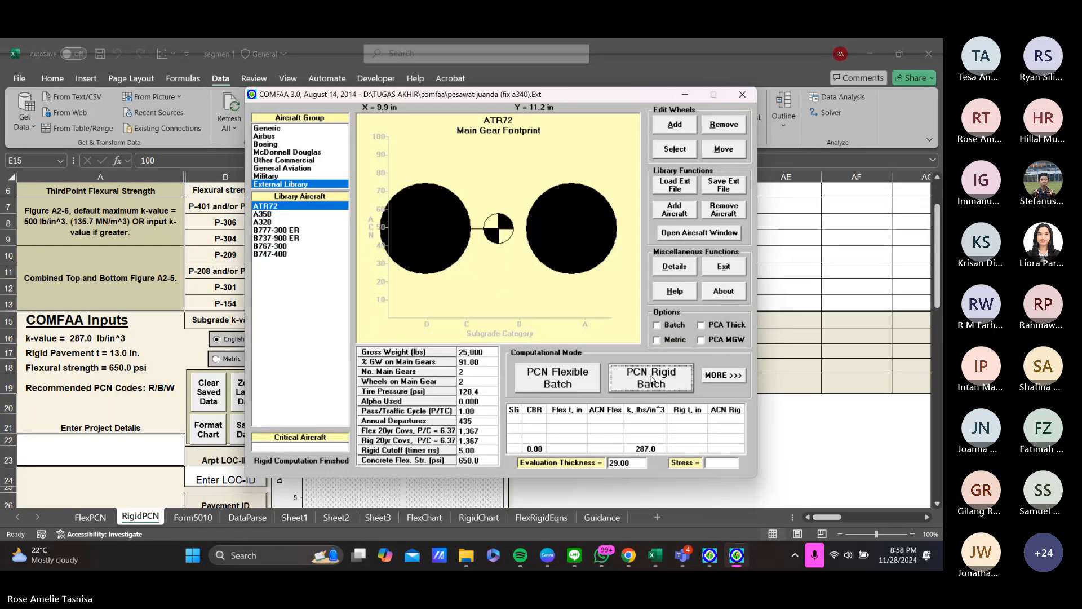
# Step: Review the detailed rigid PCN output down to the summary table for the support spreadsheet, and close it
pyautogui.click(681, 269)
pyautogui.scroll(-4, 427, 271)
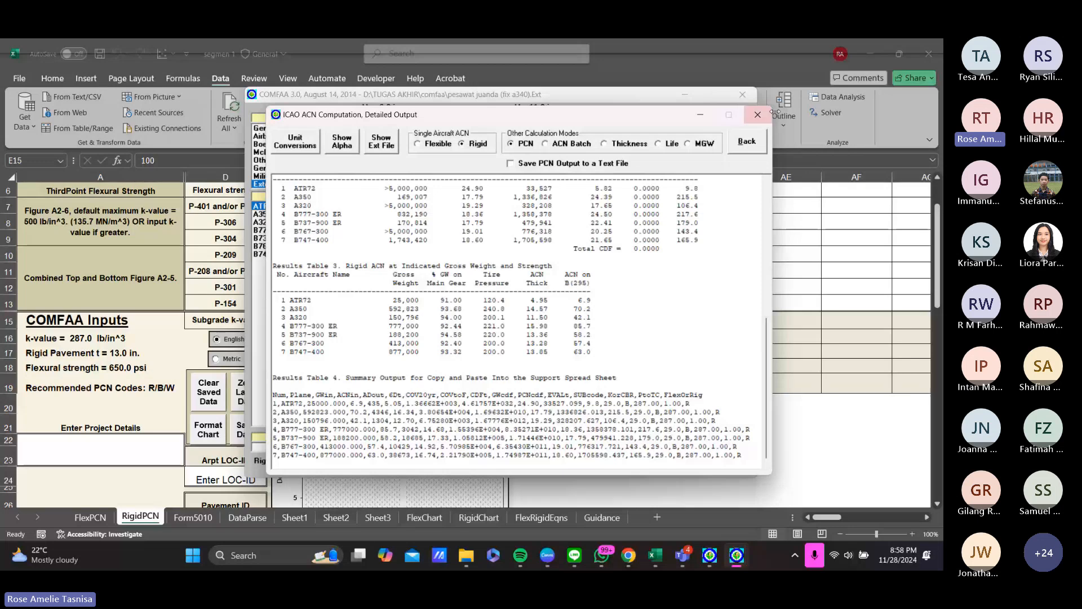
pyautogui.scroll(1, 758, 117)
pyautogui.click(758, 118)
# Step: Switch to the Excel support spreadsheet and examine the DataParse sheet and the thickness and PCN charts on the RigidChart sheet
pyautogui.click(533, 495)
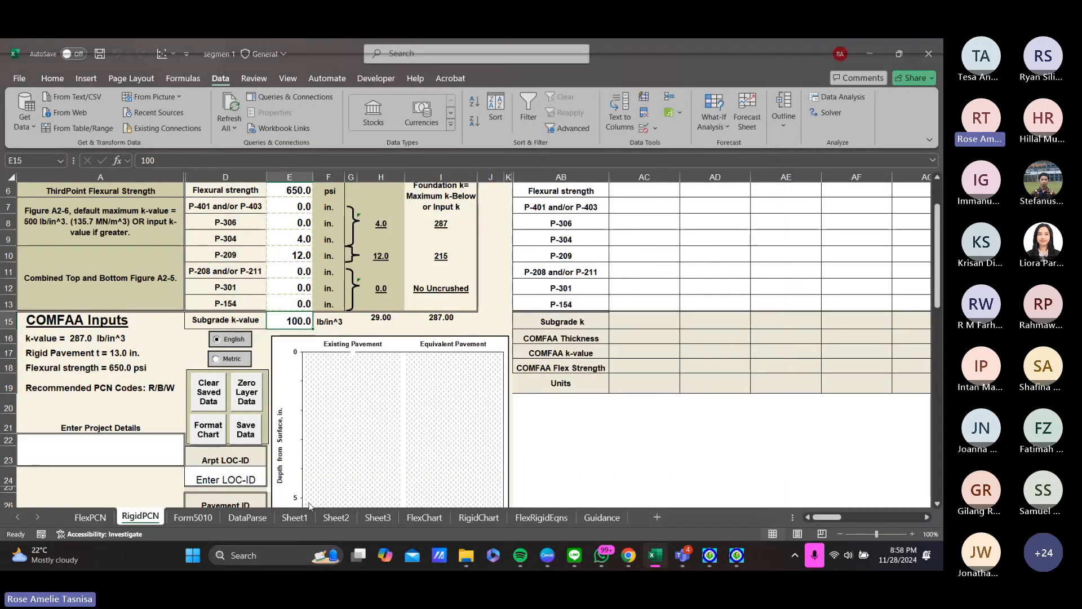
pyautogui.click(295, 518)
pyautogui.click(247, 518)
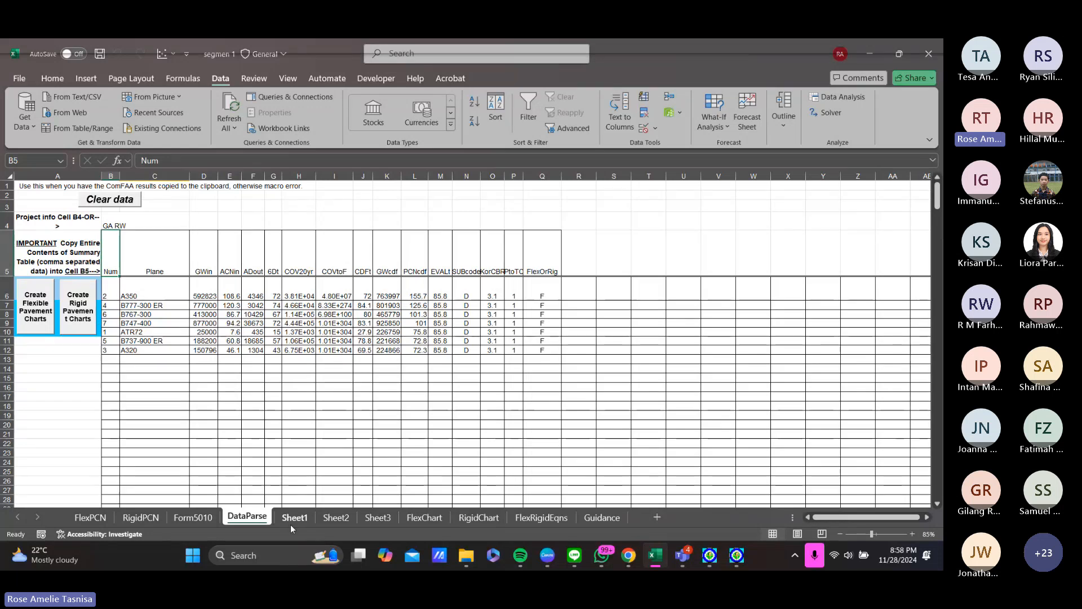
pyautogui.click(435, 520)
pyautogui.click(479, 516)
pyautogui.scroll(-2, 224, 320)
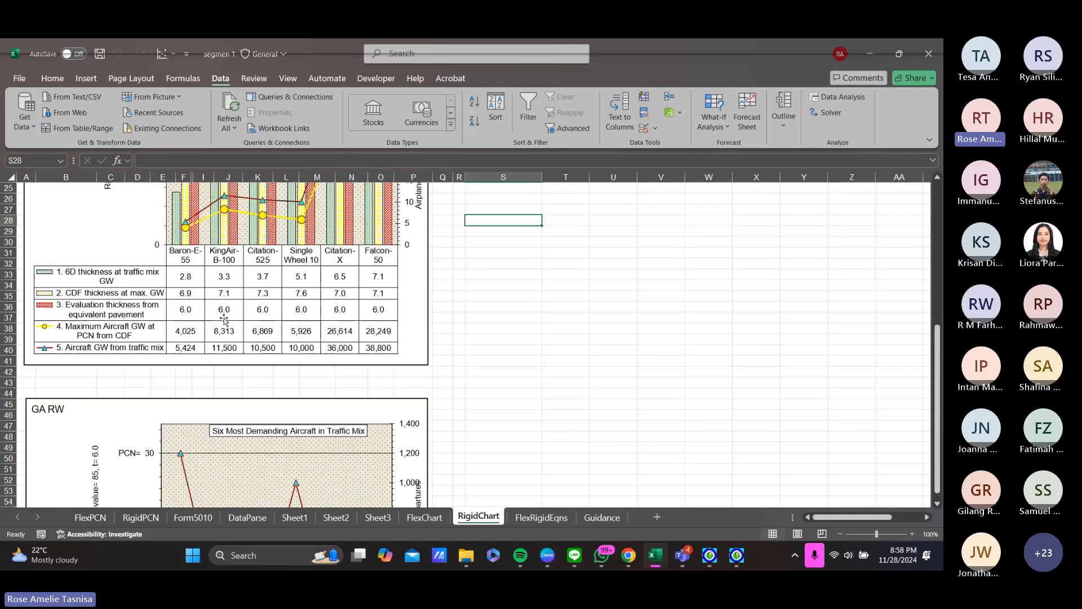
pyautogui.scroll(-6, 223, 320)
pyautogui.scroll(14, 692, 375)
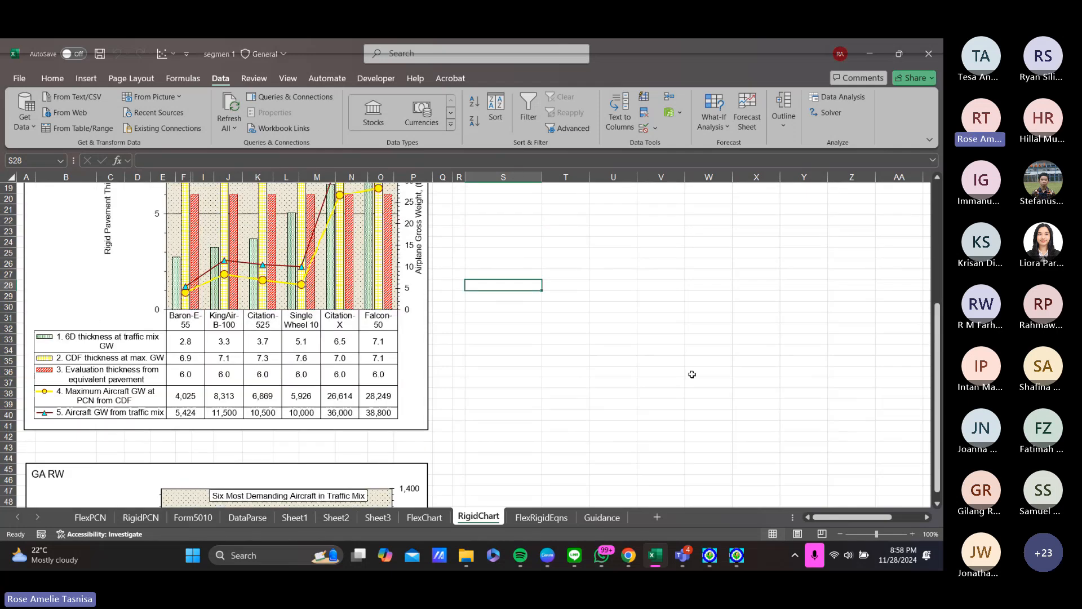
pyautogui.scroll(-10, 576, 378)
pyautogui.scroll(-1, 575, 379)
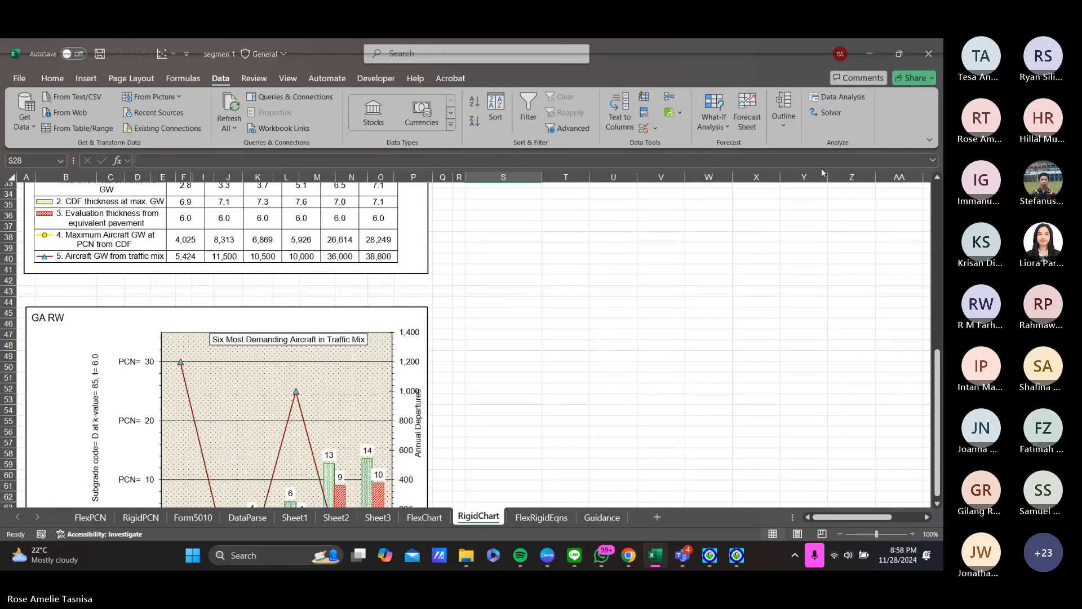